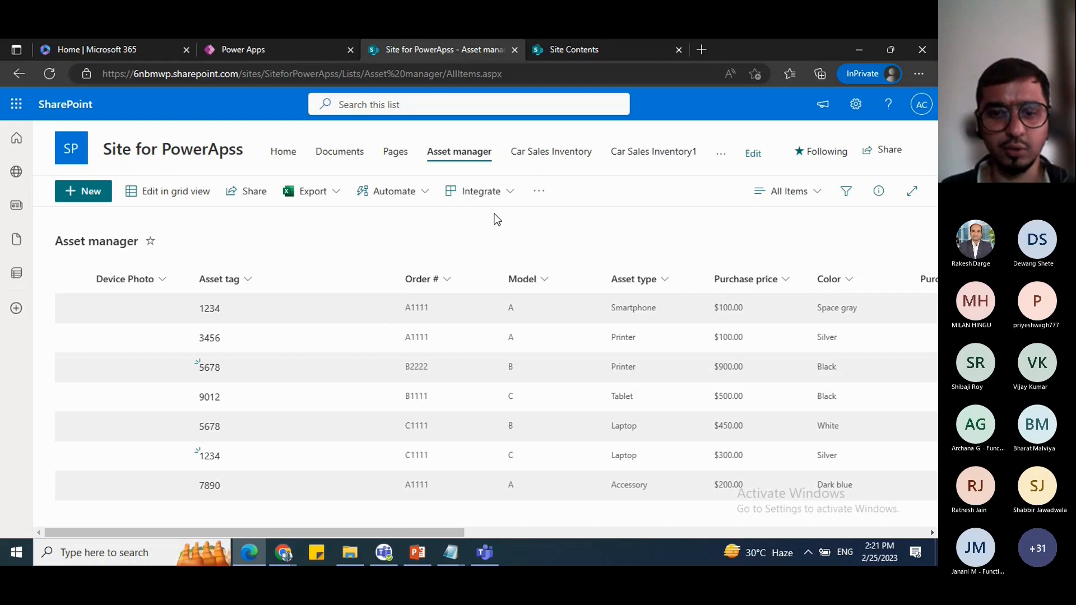
click(495, 560)
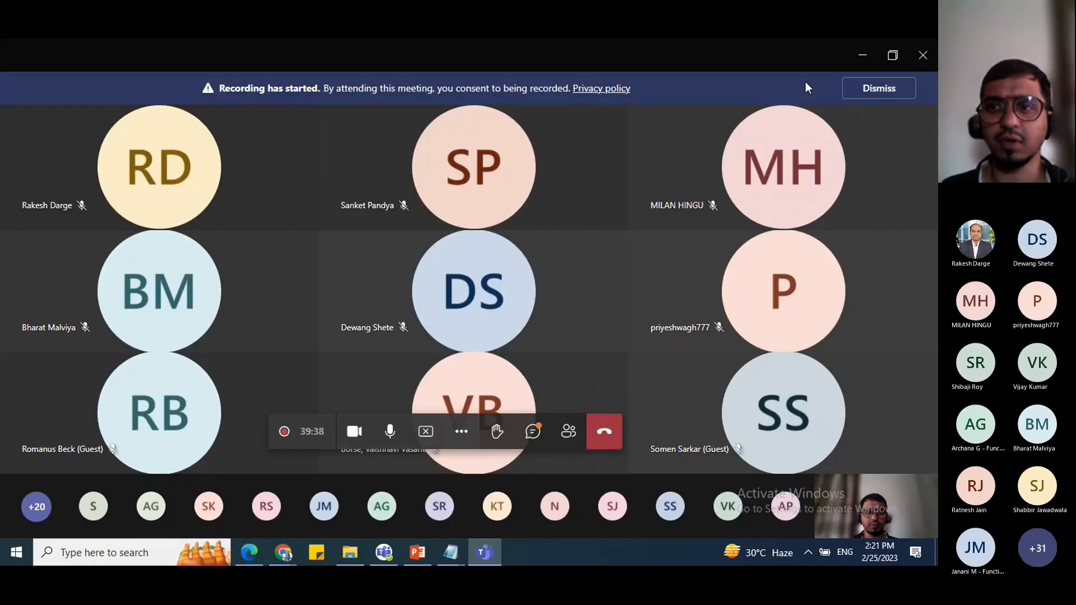
click(861, 54)
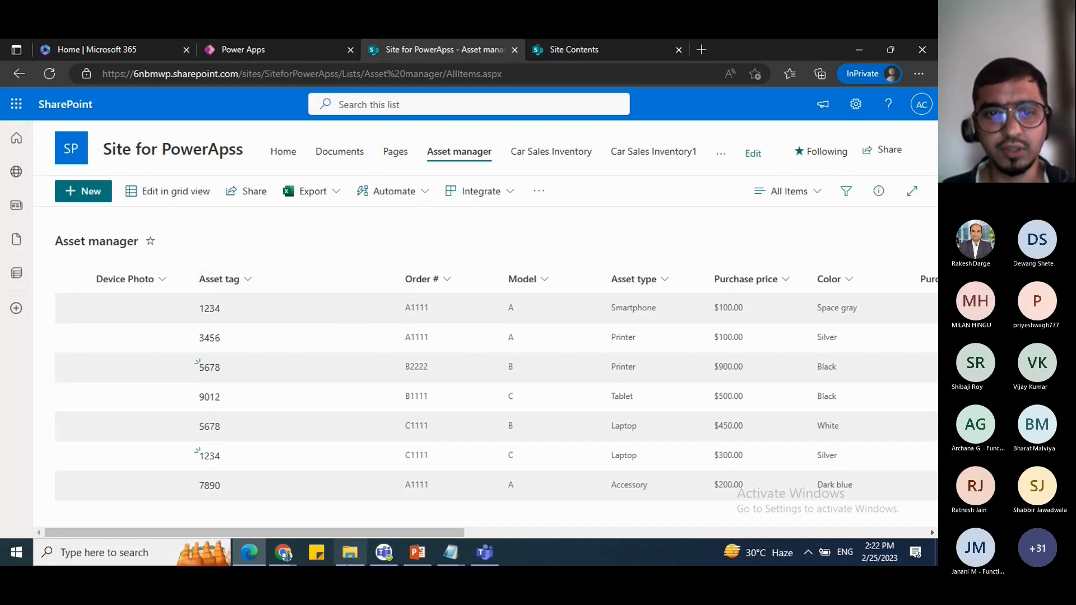
Step: Create a Power Apps app named AppOne from the Asset manager list
click(506, 197)
mouse_move(511, 225)
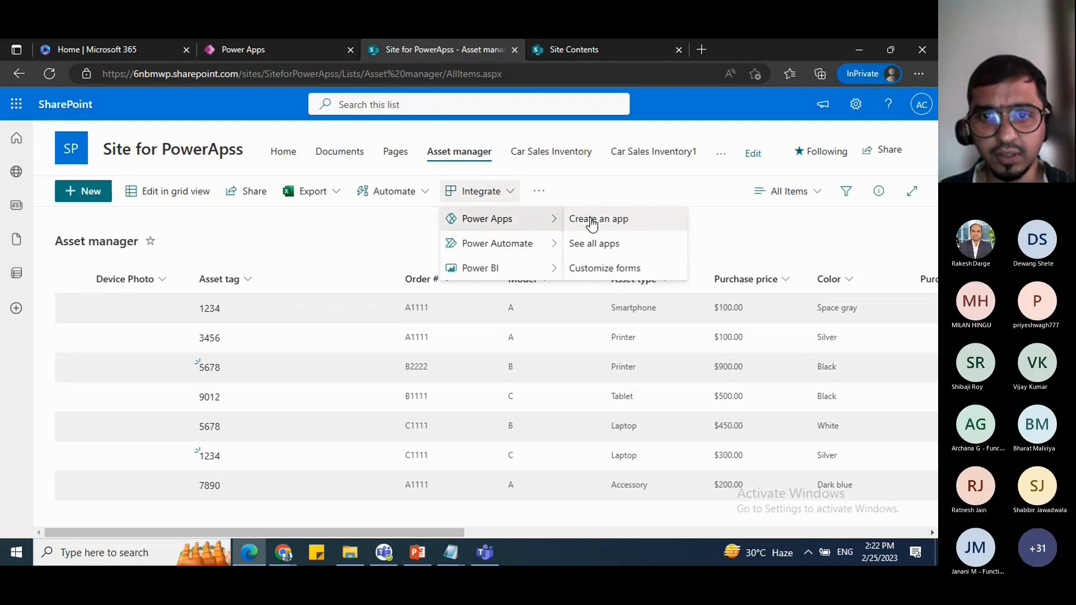
click(592, 223)
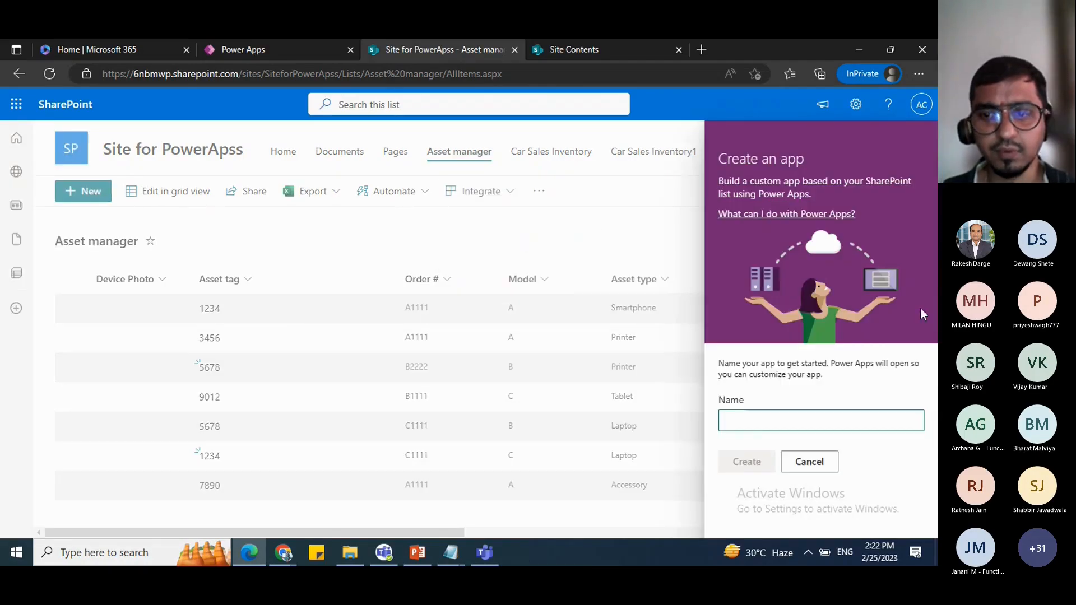
text(T)
key(BackSpace)
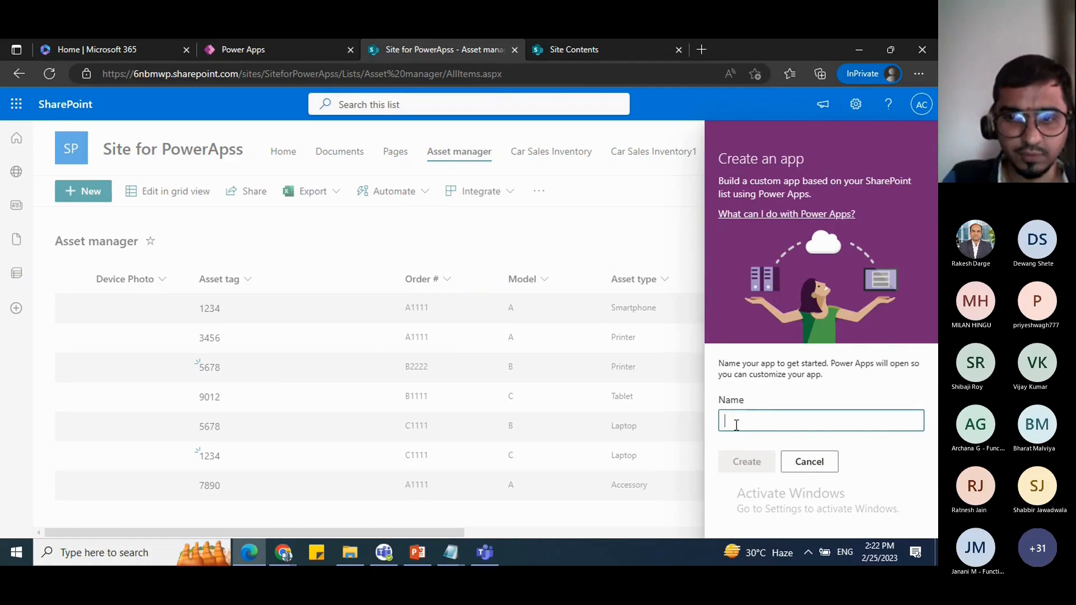
text(App)
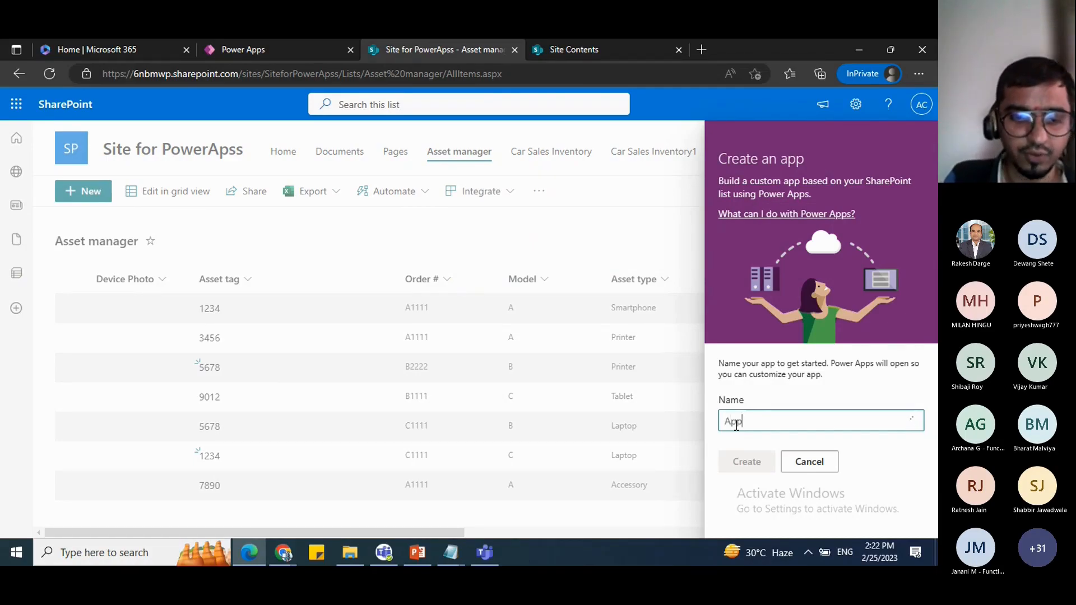
text(One)
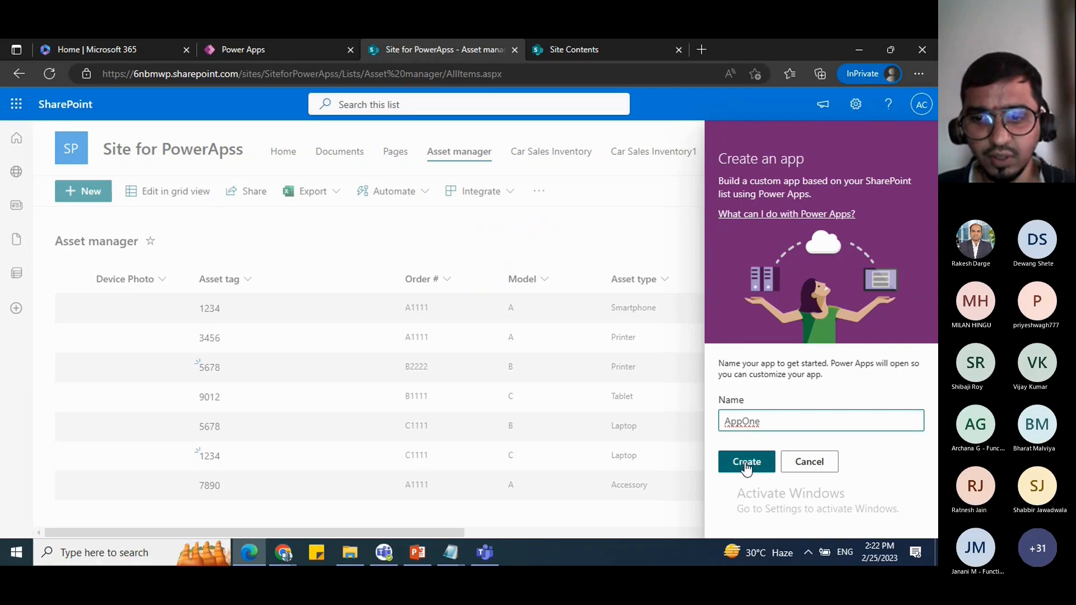
click(745, 463)
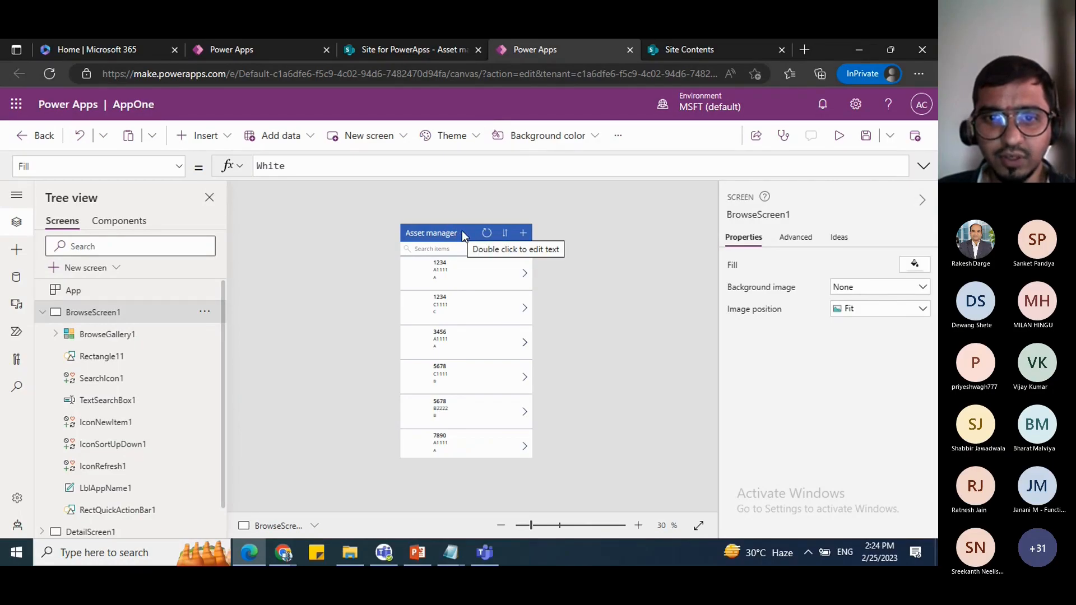
Step: Compare the records in the SharePoint Asset manager list with those on the app's browse screen
click(406, 48)
click(557, 44)
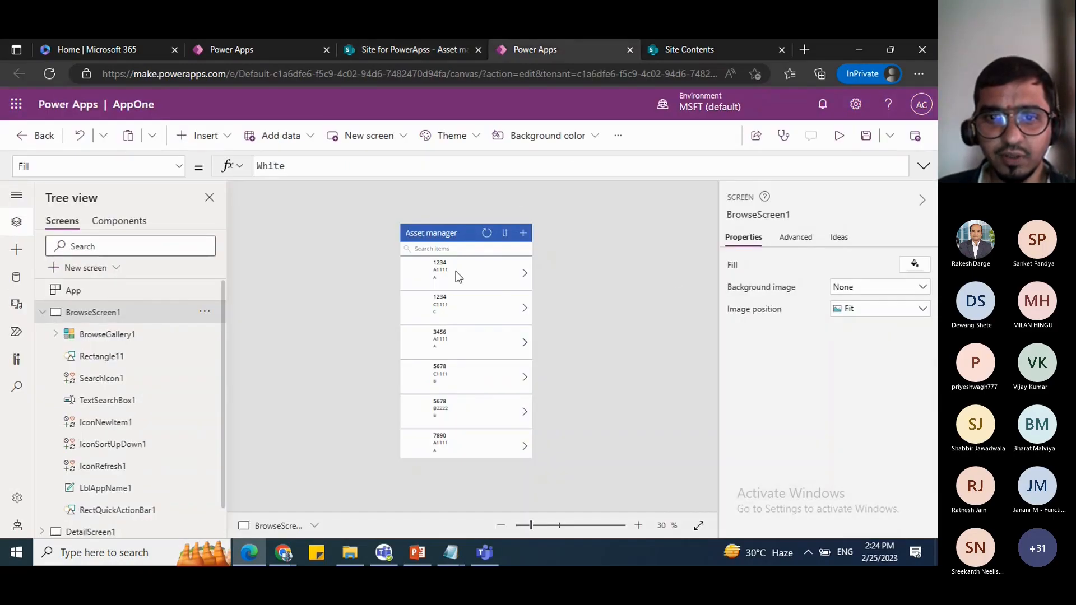
click(392, 49)
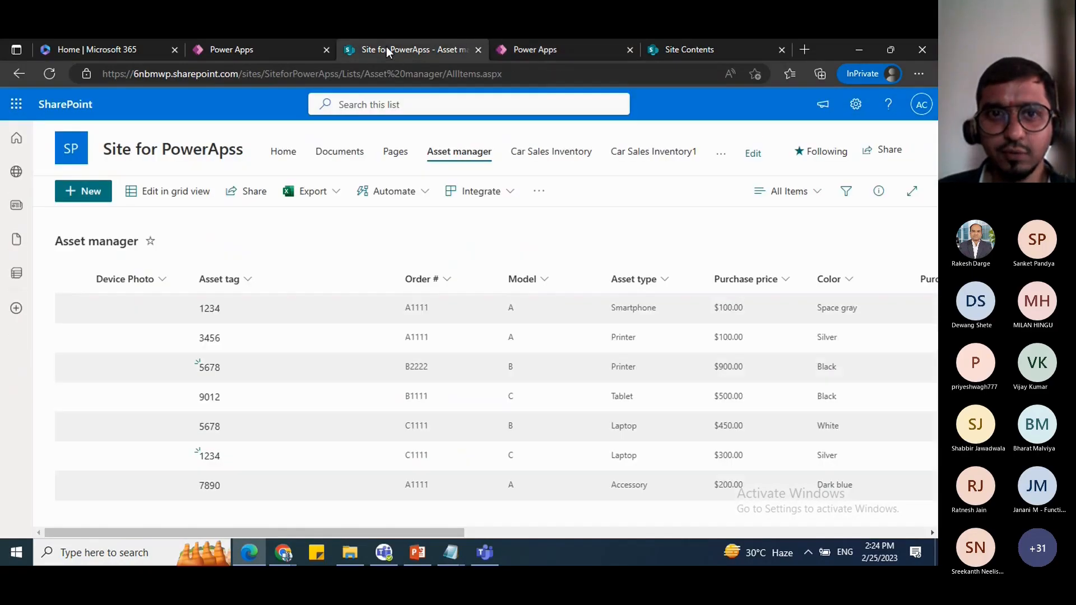
click(537, 51)
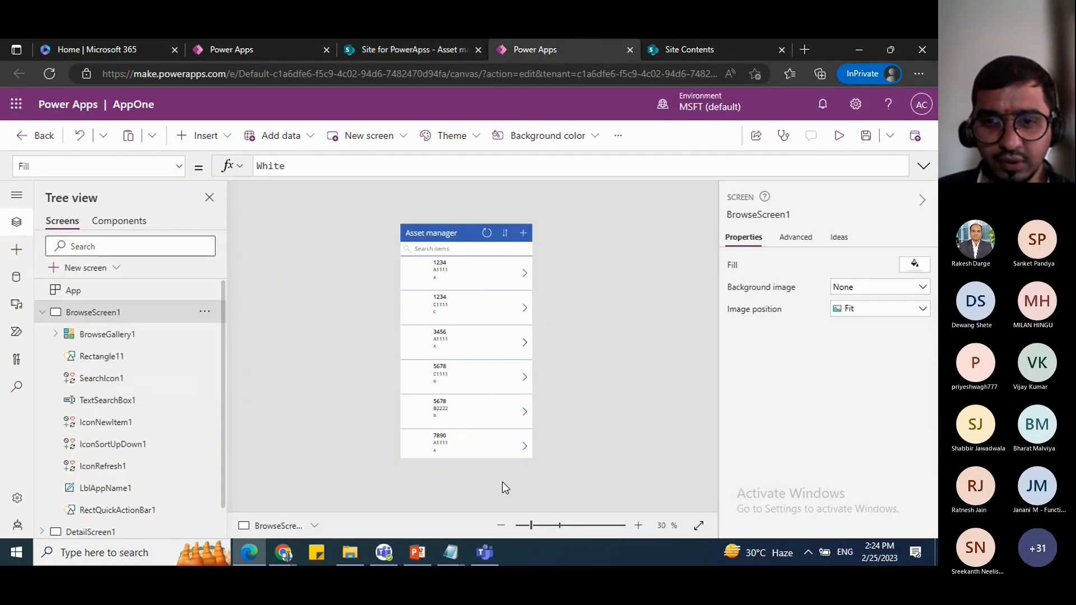
Step: Inspect the browse screen's search box and title label, and read the gallery's full Items formula
click(450, 248)
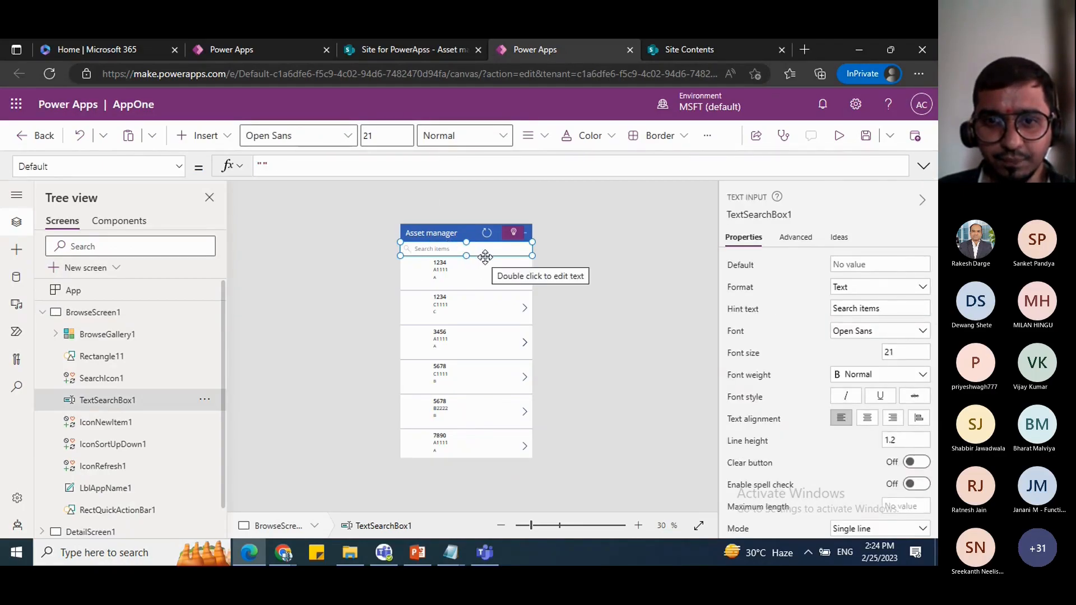
click(452, 267)
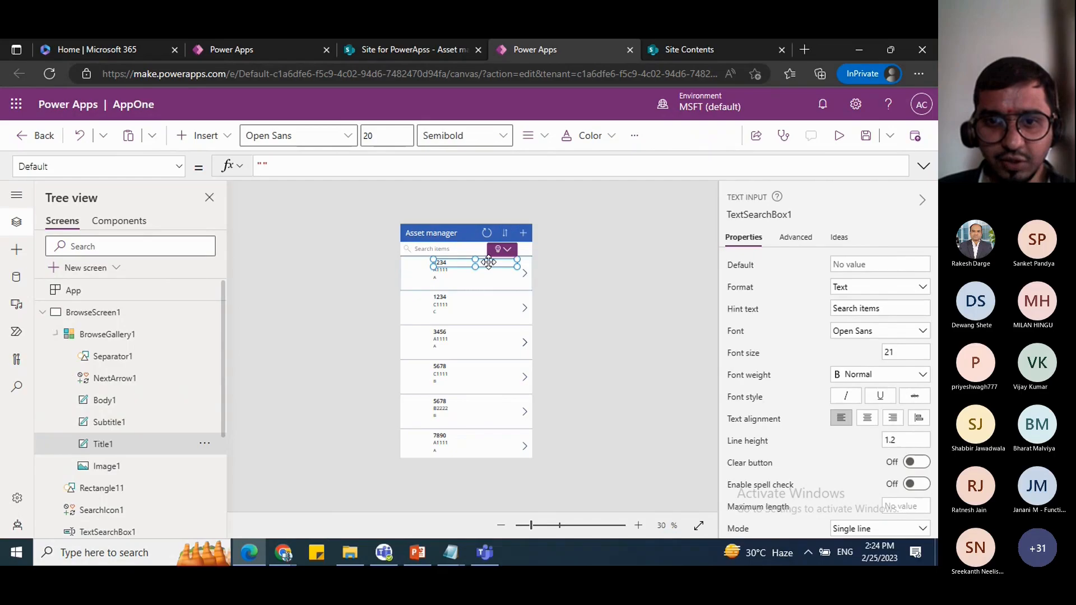
click(413, 264)
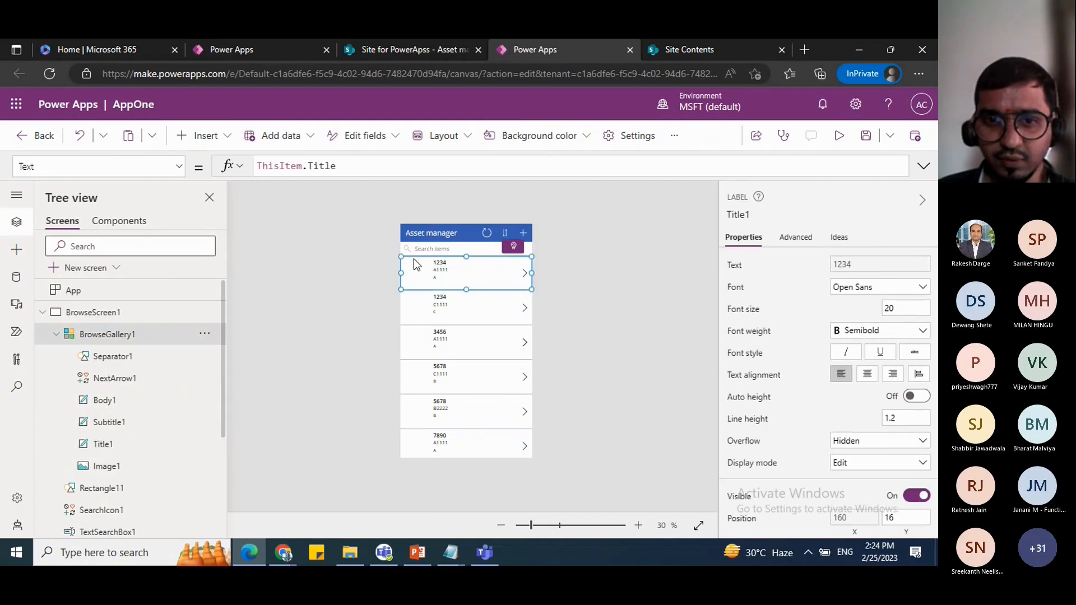
click(923, 166)
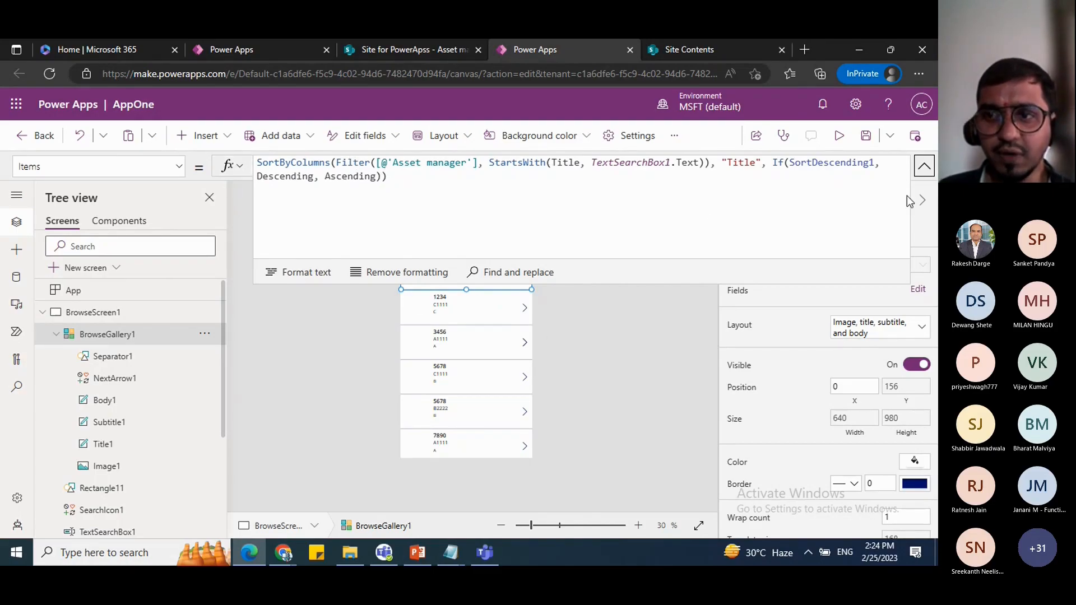
click(923, 167)
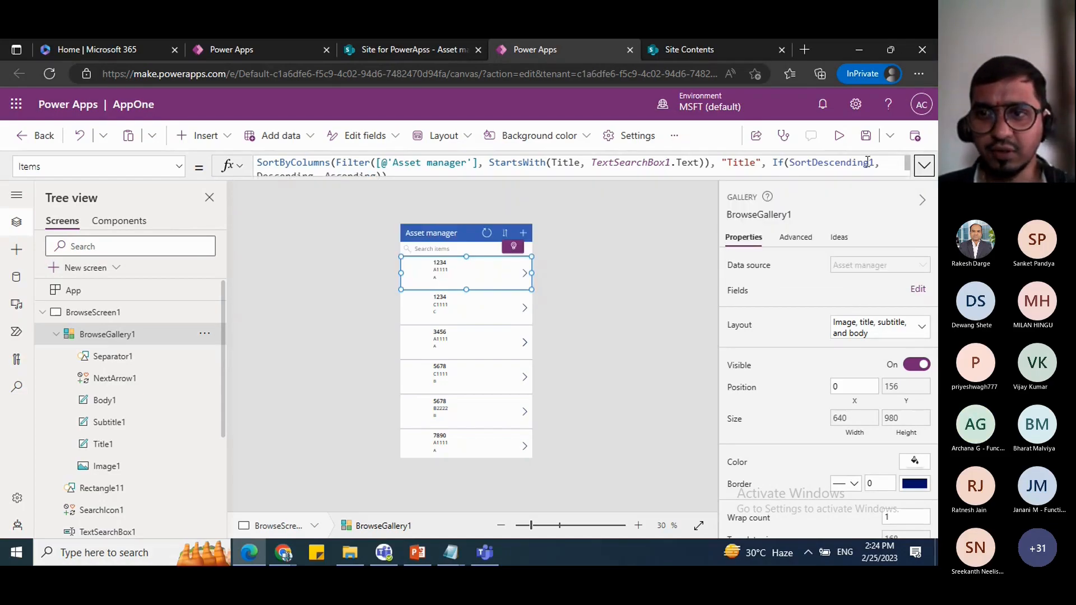
Step: Preview the app, review the source Asset manager list, and test the app's search with "A", clearing it again
click(839, 136)
click(439, 166)
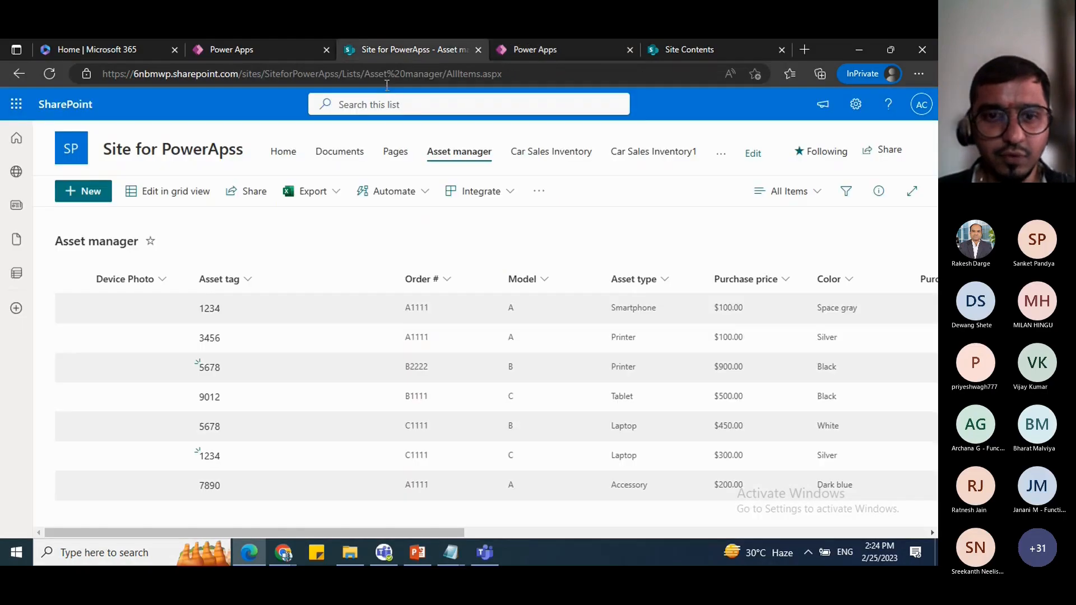
click(401, 47)
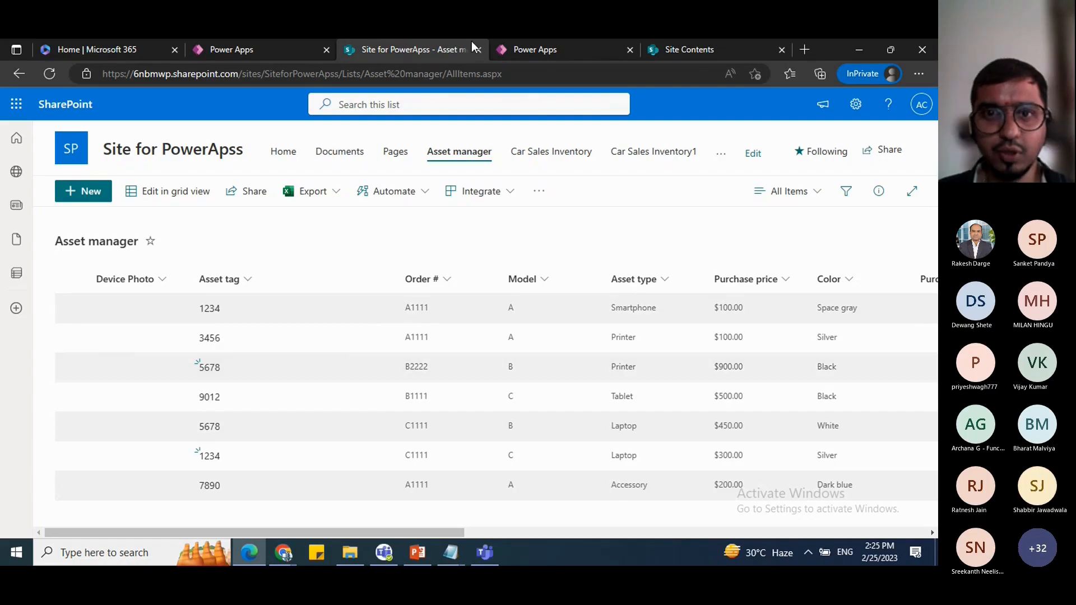
click(533, 50)
text(A)
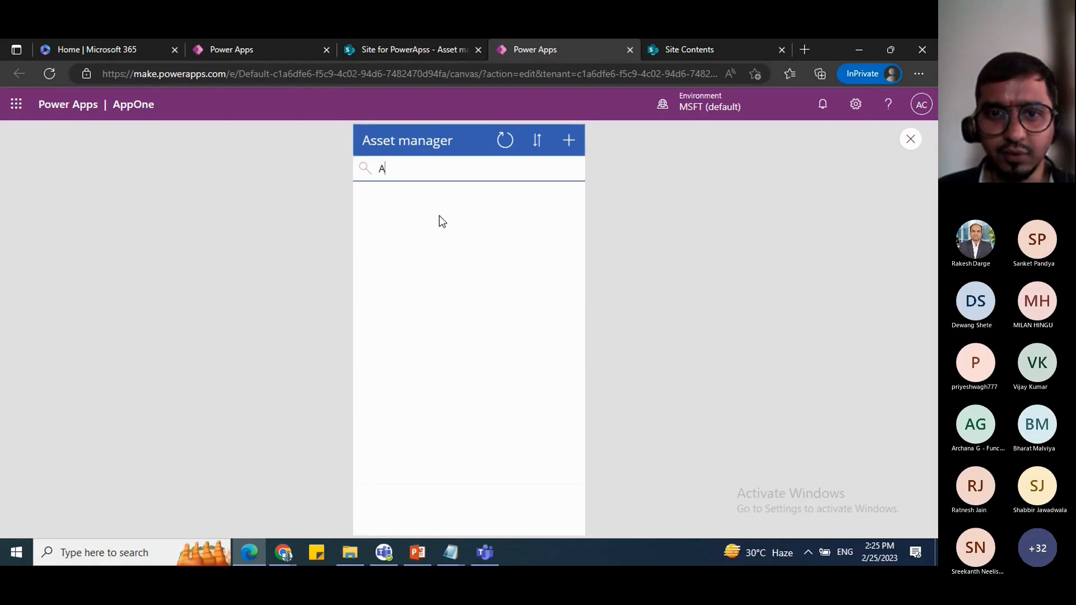
key(BackSpace)
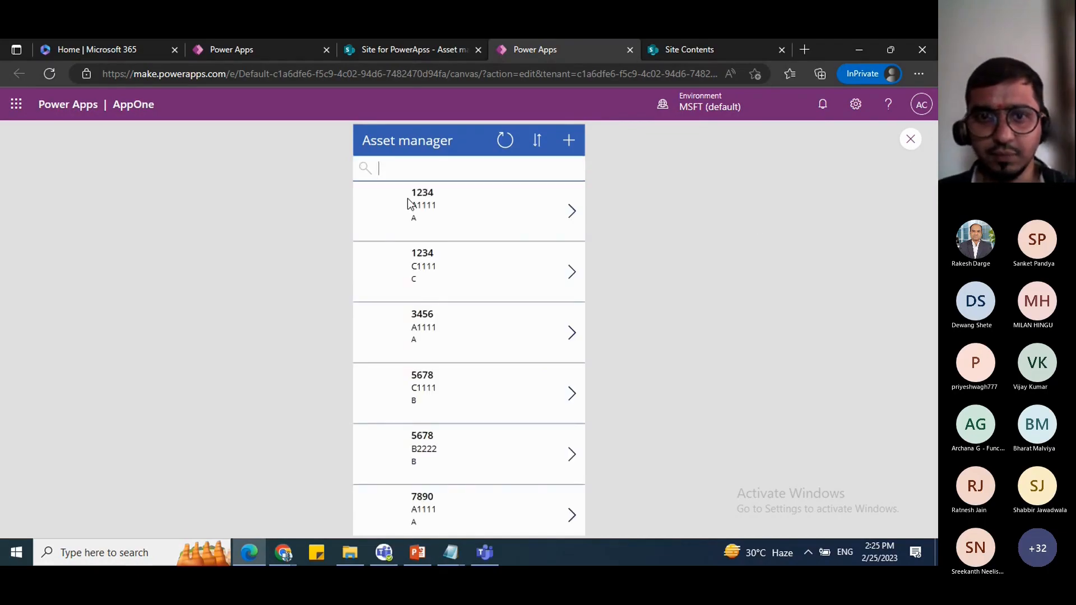
Step: Test the previewed app's search with "1", clear the search text and exit the preview
text(1)
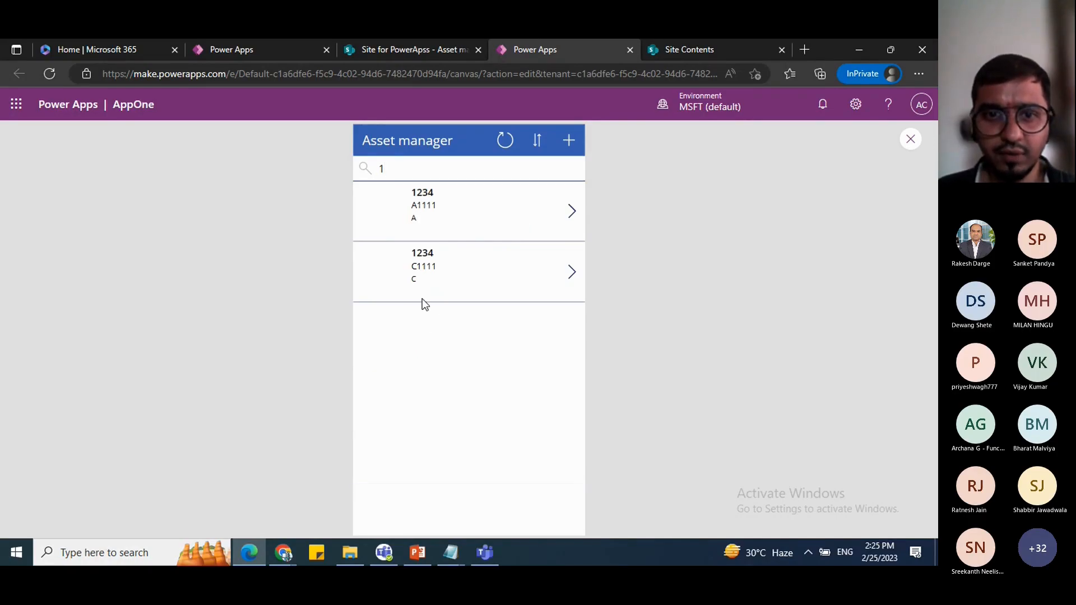
click(439, 171)
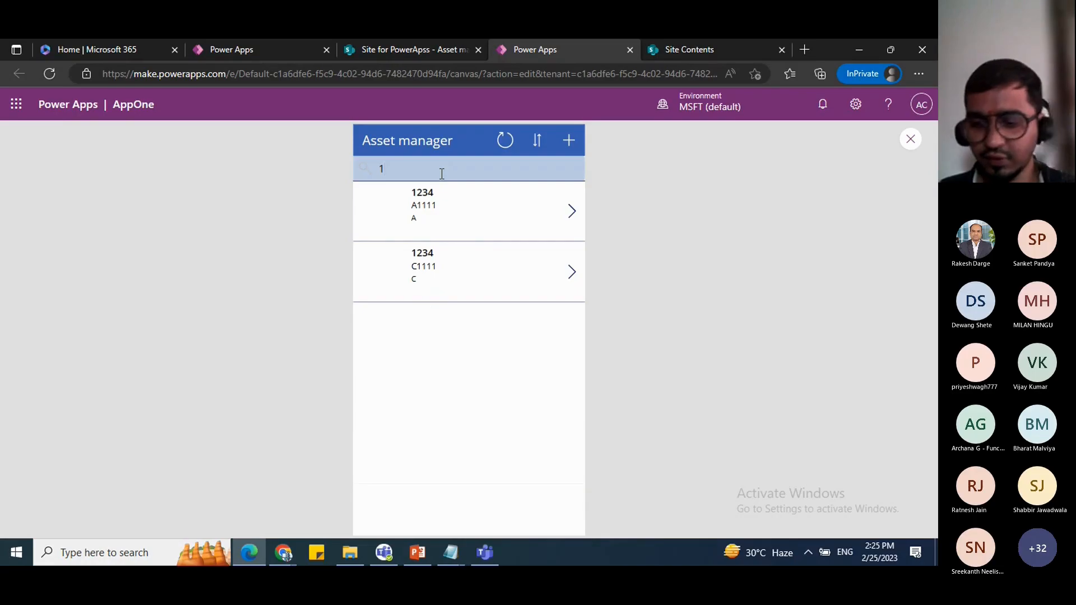
key(BackSpace)
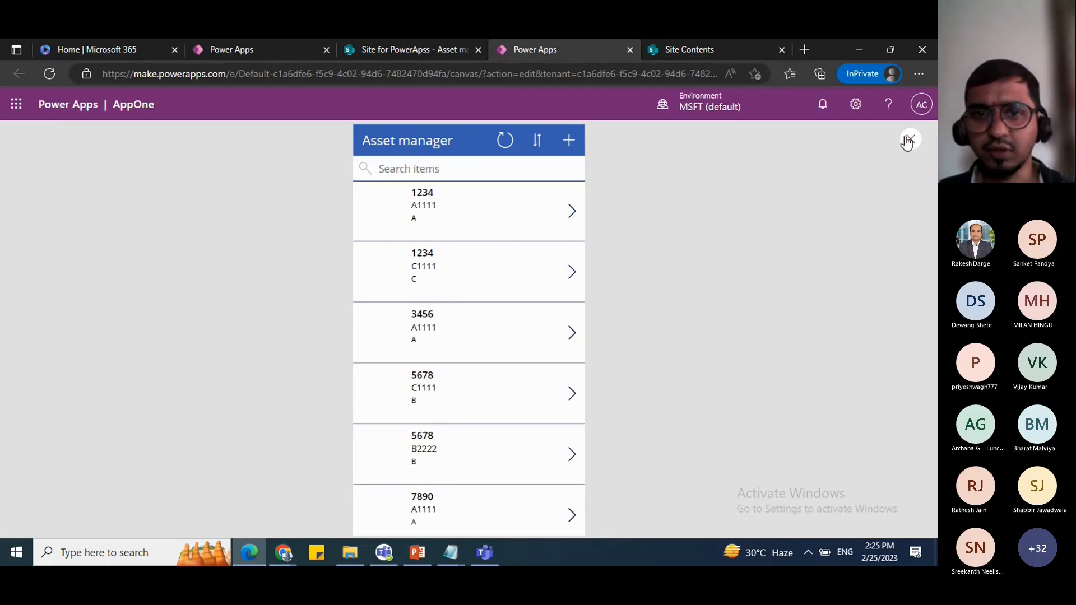
click(909, 139)
Step: Replace the Filter function with Search in the Items formula of BrowseGallery1
click(597, 381)
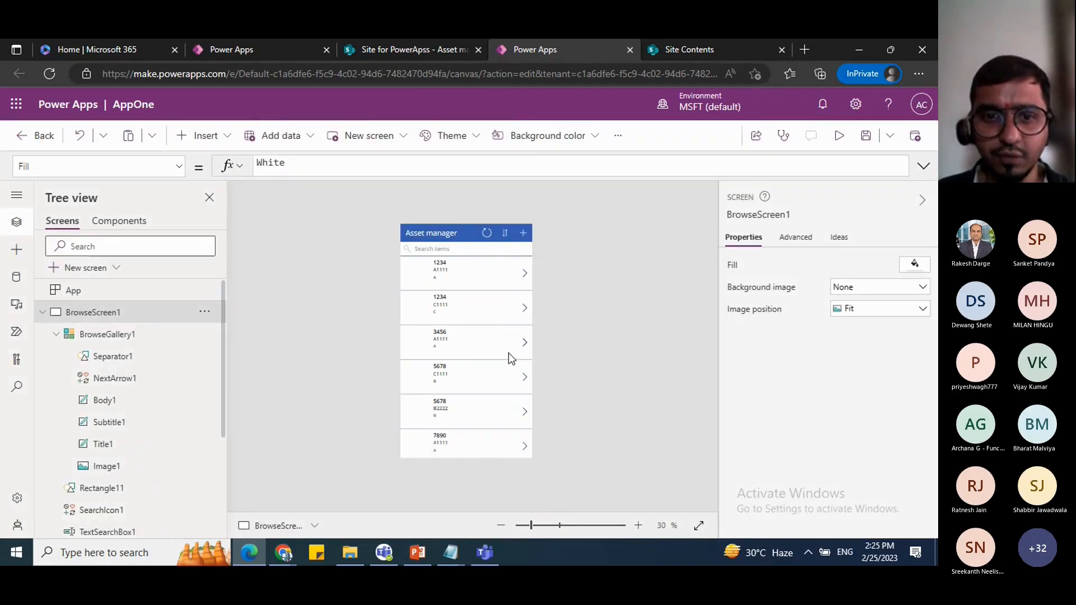
click(429, 247)
click(490, 263)
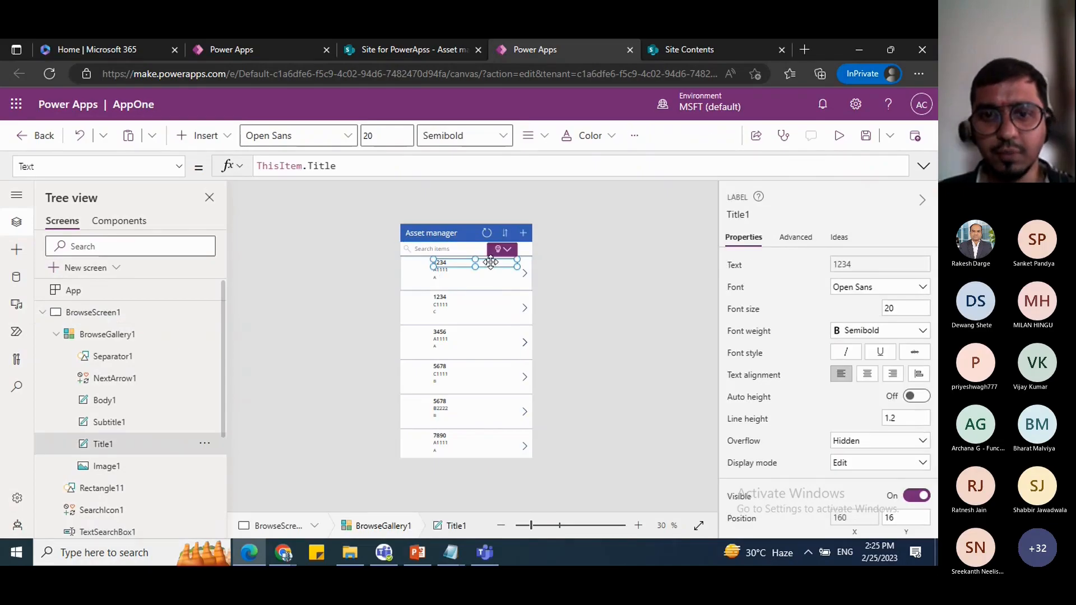
click(527, 269)
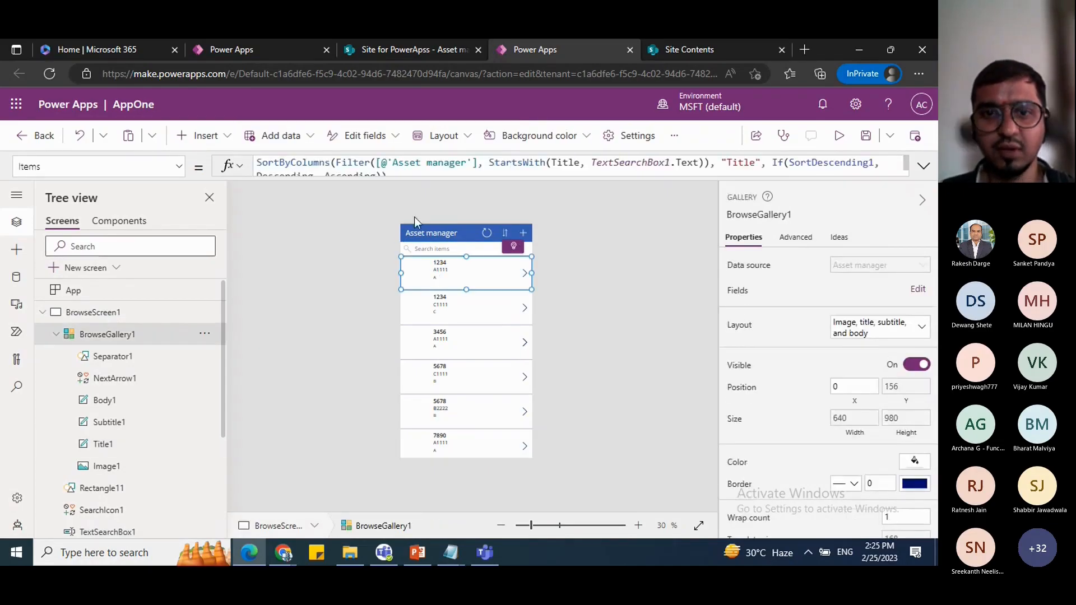
click(923, 166)
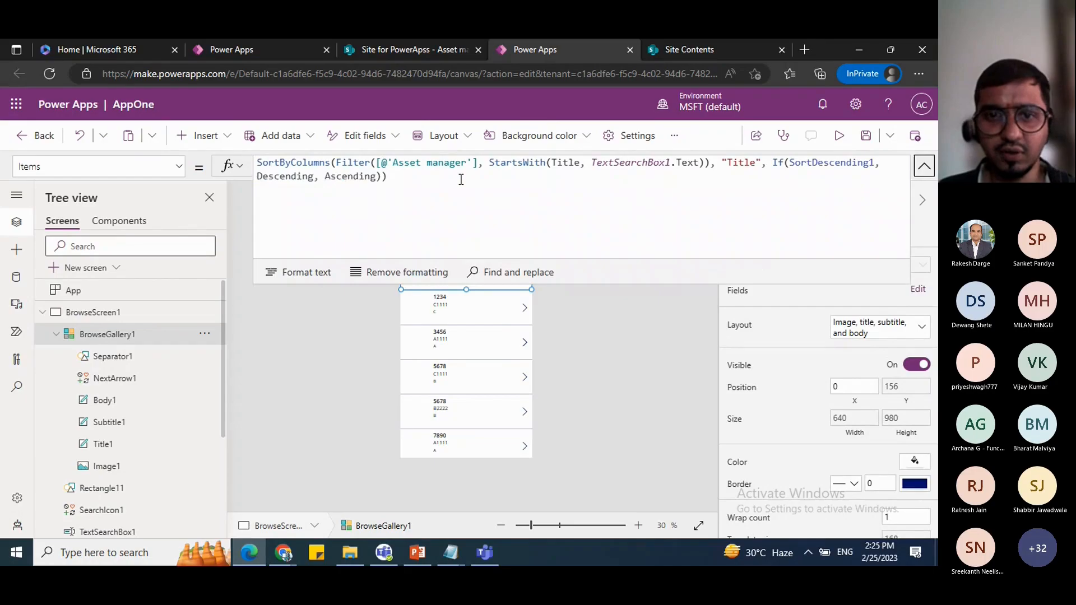
click(370, 168)
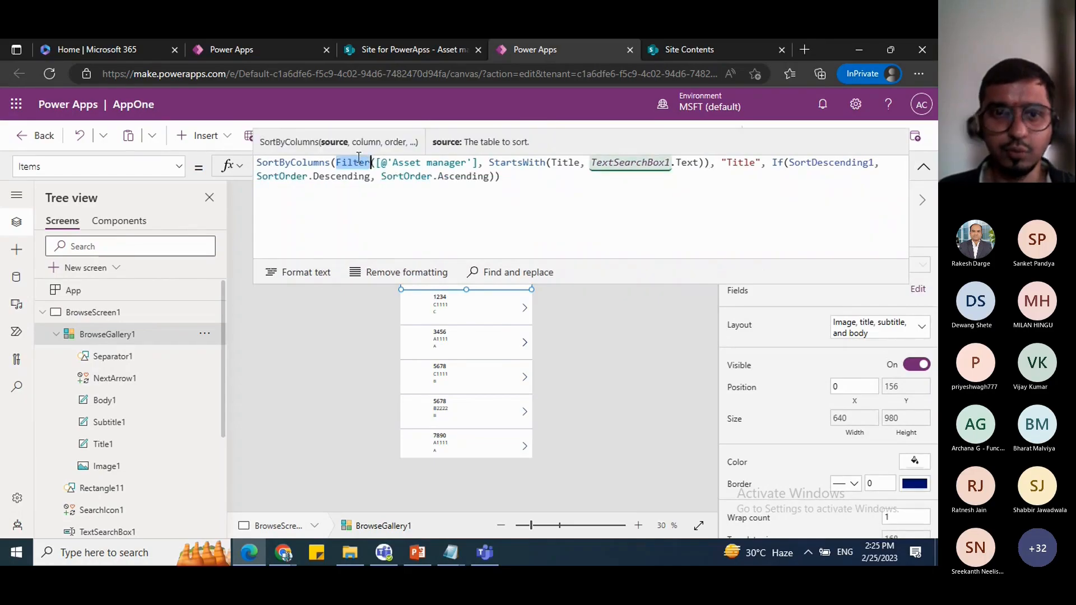
text(Search)
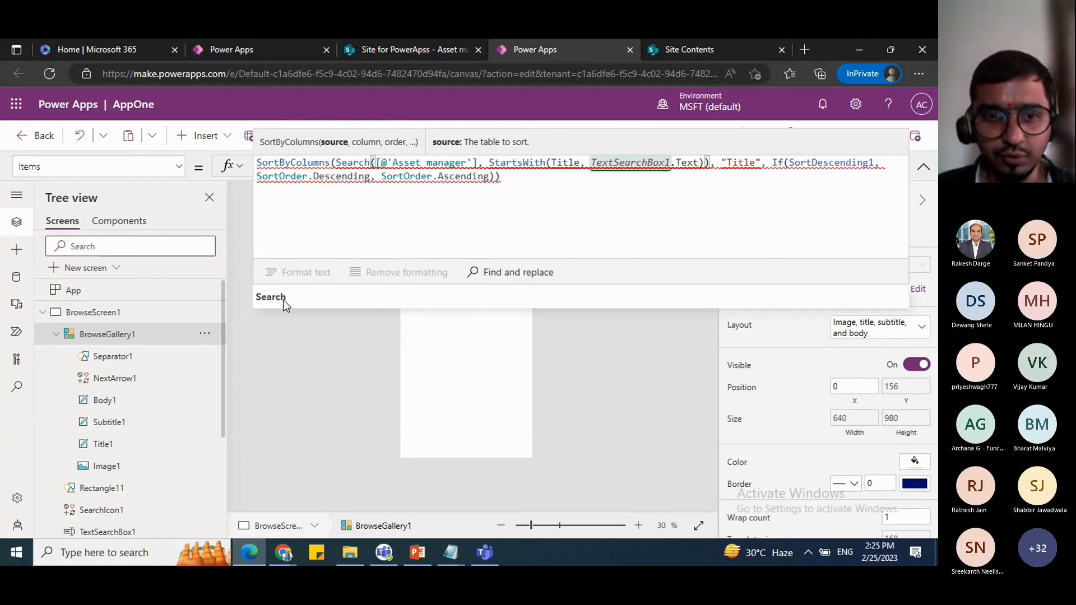
click(277, 300)
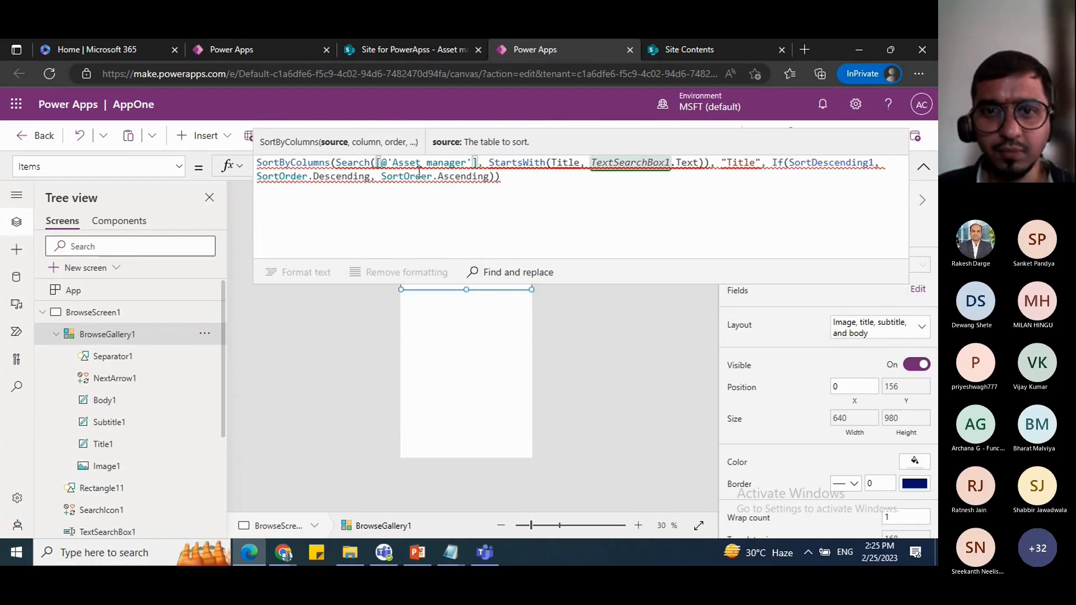
Step: Remove StartsWith, its opening parenthesis and the Title argument from the gallery's Search function, leaving TextSearchBox1.Text as the search text
mouse_move(559, 168)
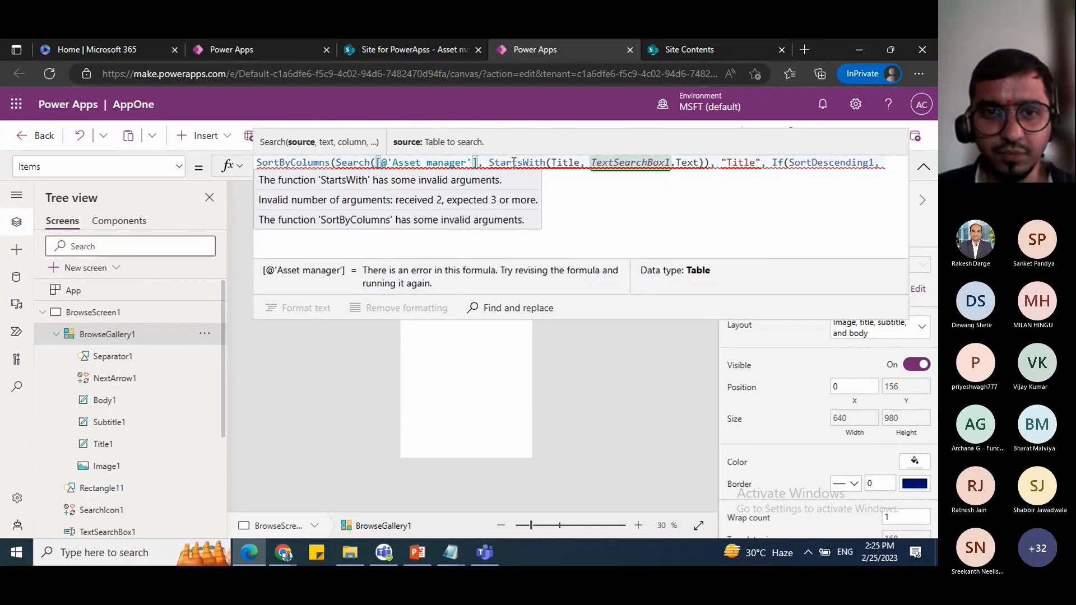
click(513, 162)
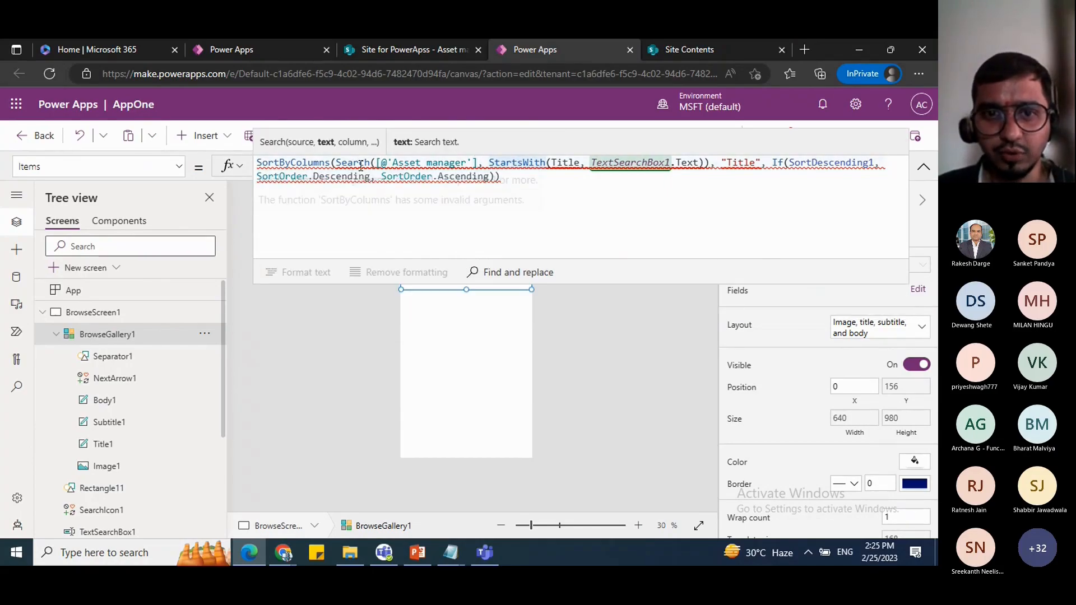
mouse_move(507, 160)
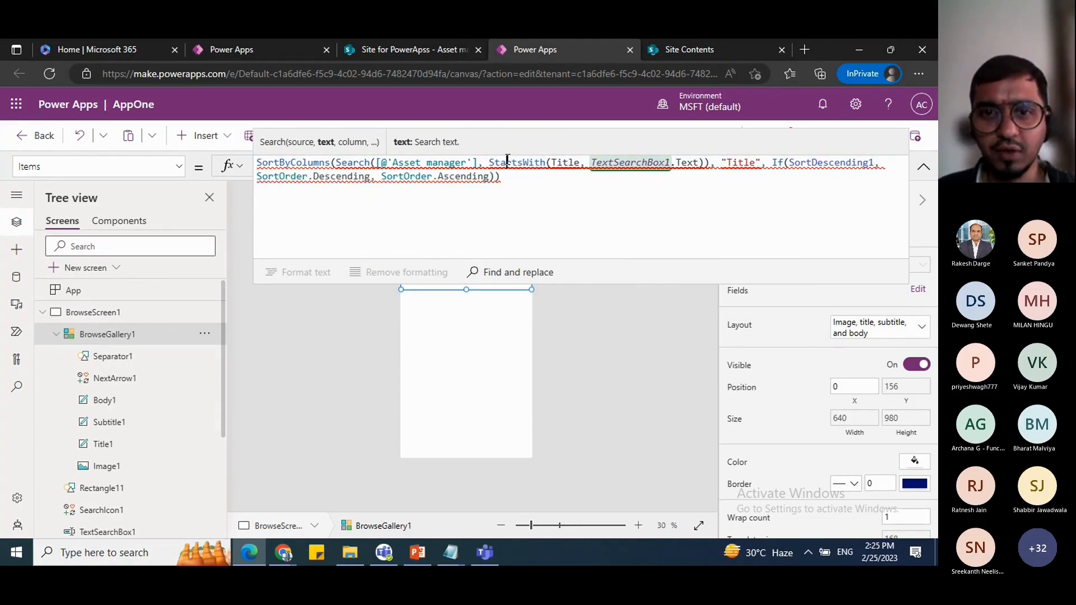
double_click(509, 162)
key(BackSpace)
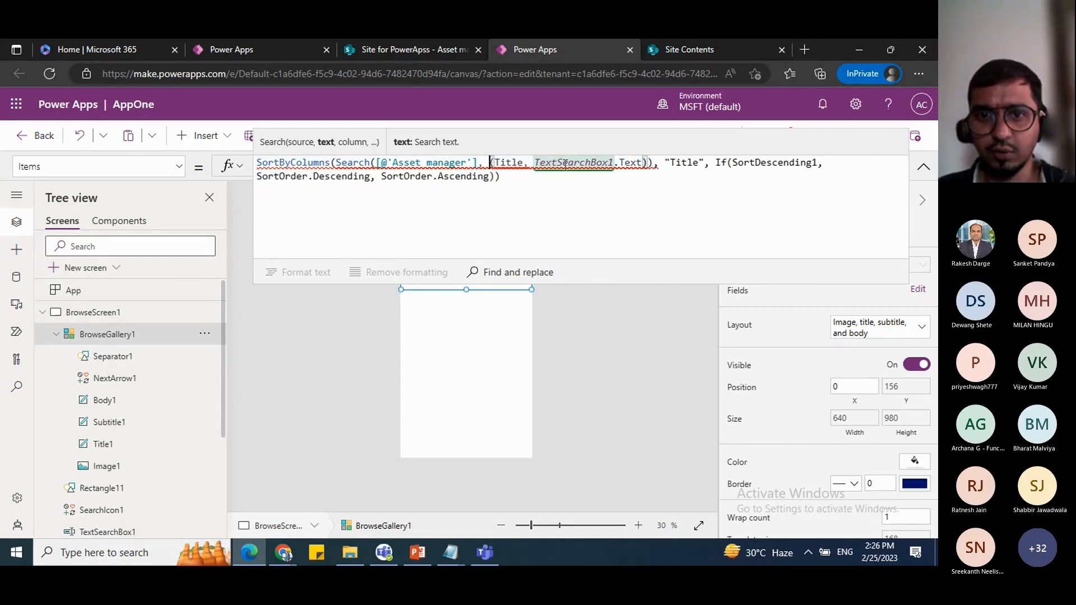
double_click(515, 162)
key(BackSpace)
key(BackSpace)
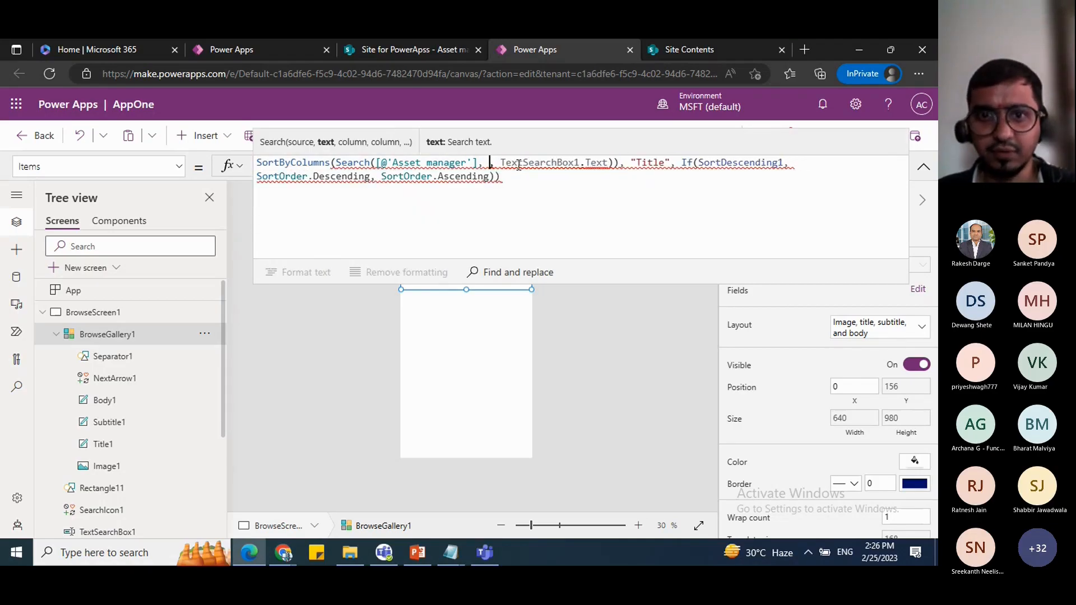
key(BackSpace)
key(BackSpace)
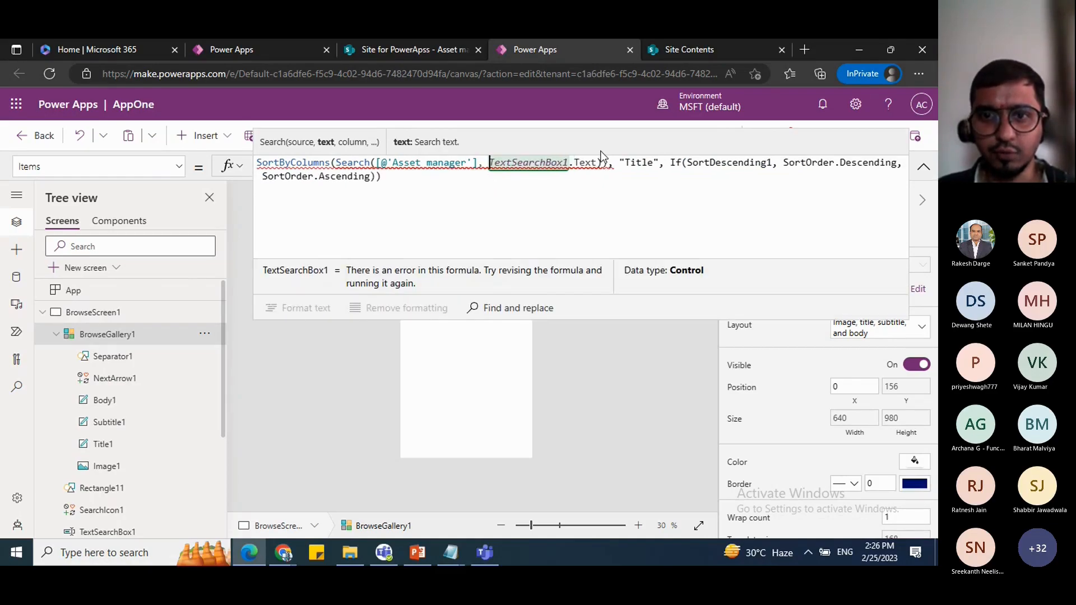
Step: Check the name of the browse screen's search input against the control in the formula, and reselect BrowseGallery1
click(530, 162)
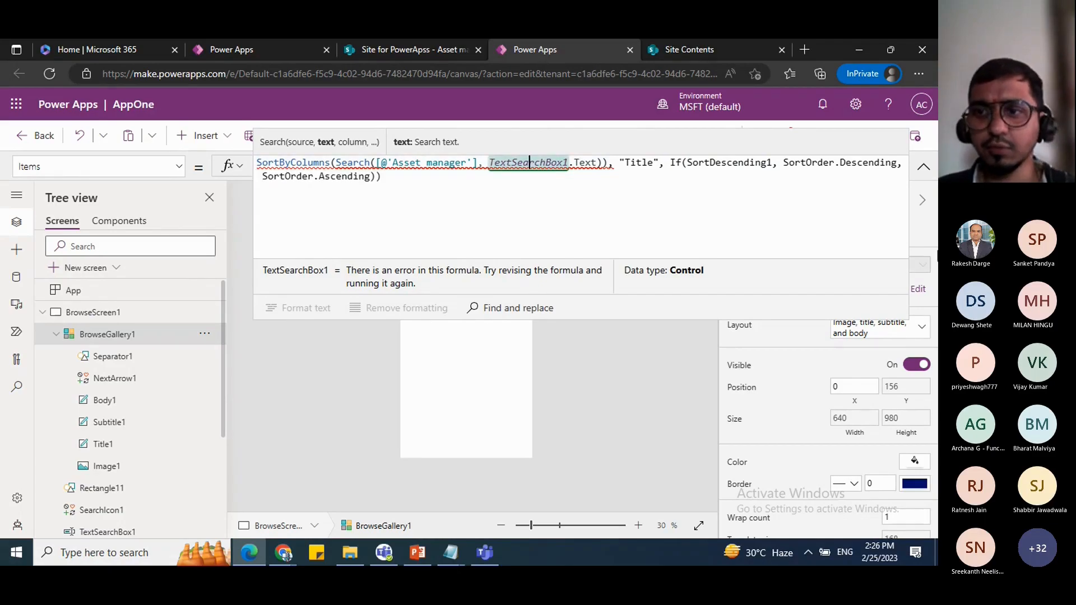
click(921, 168)
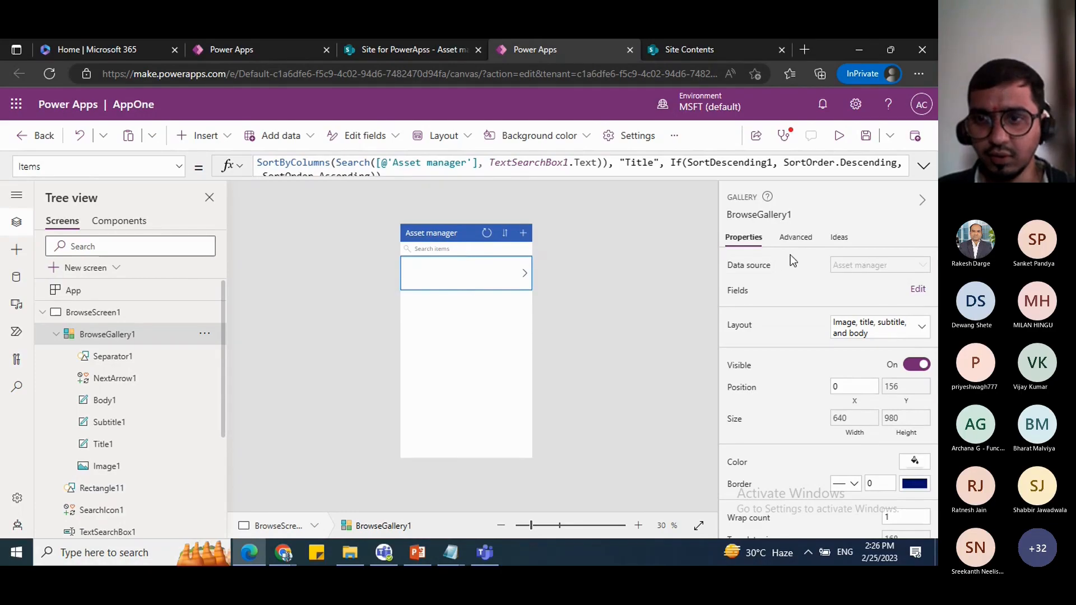
click(443, 267)
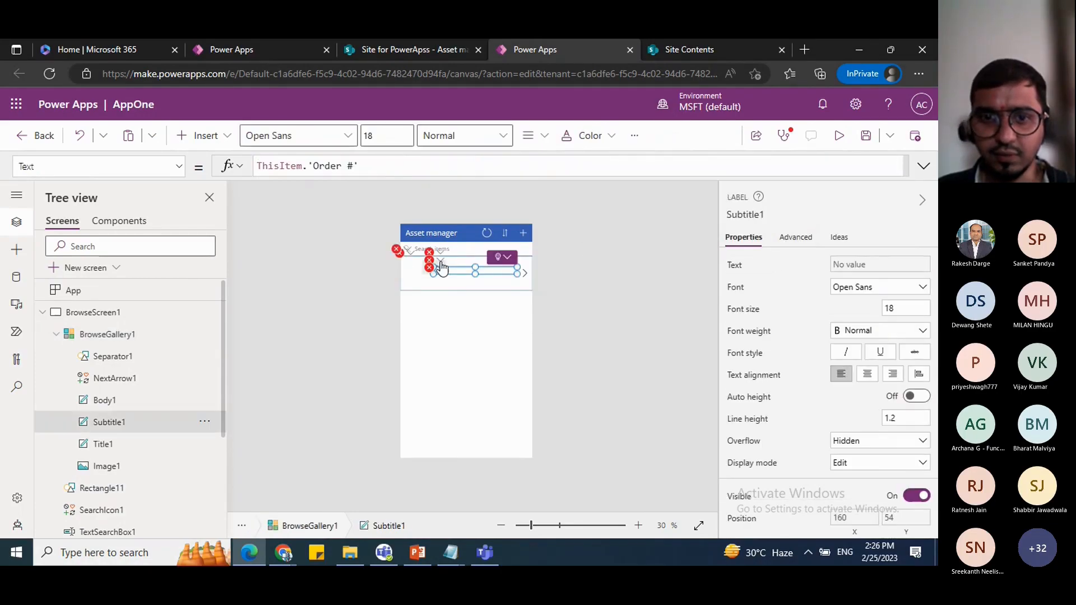
click(469, 252)
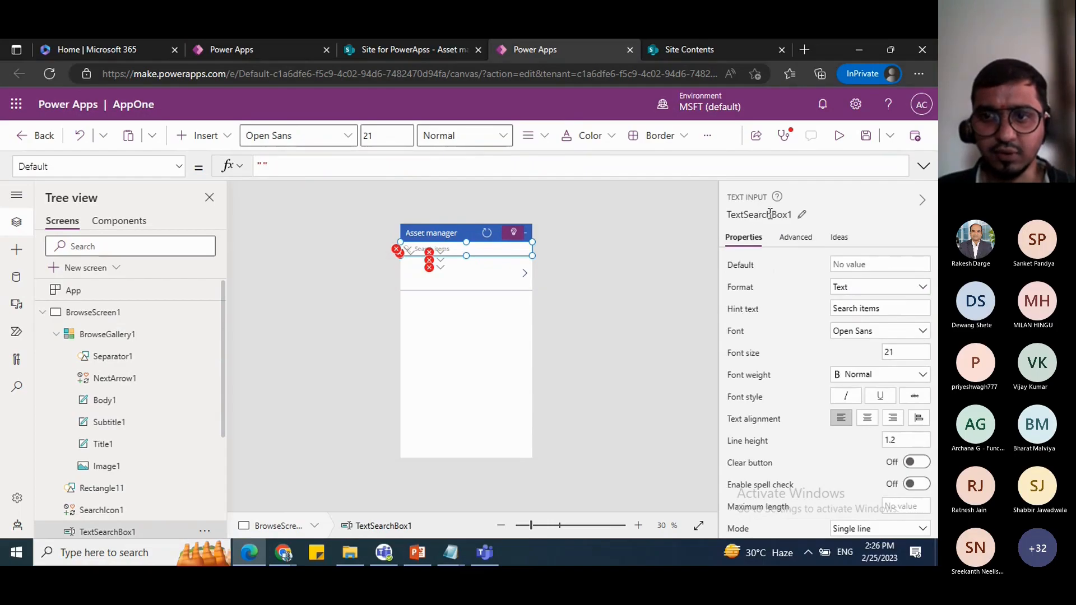
click(521, 269)
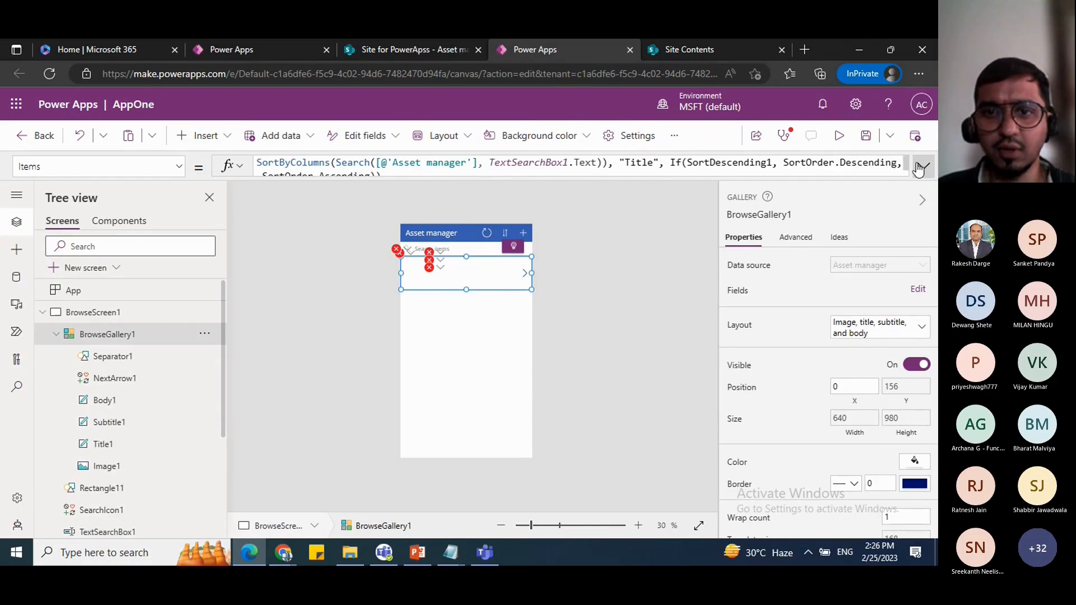
Step: Add "Model" as the column to search after TextSearchBox1.Text, and check the column name in the SharePoint Asset manager list
click(923, 166)
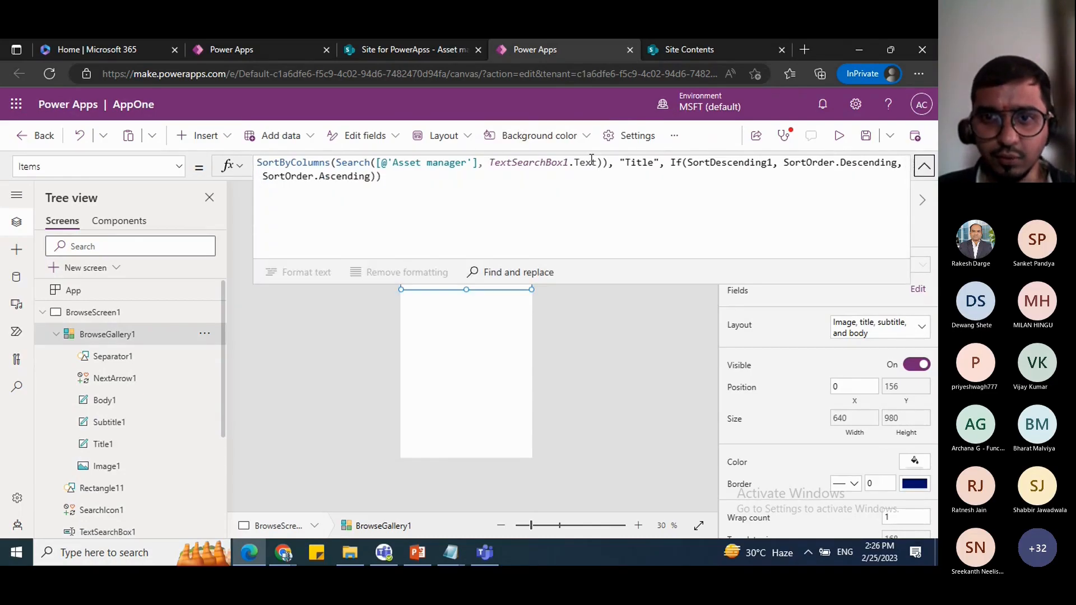
click(599, 162)
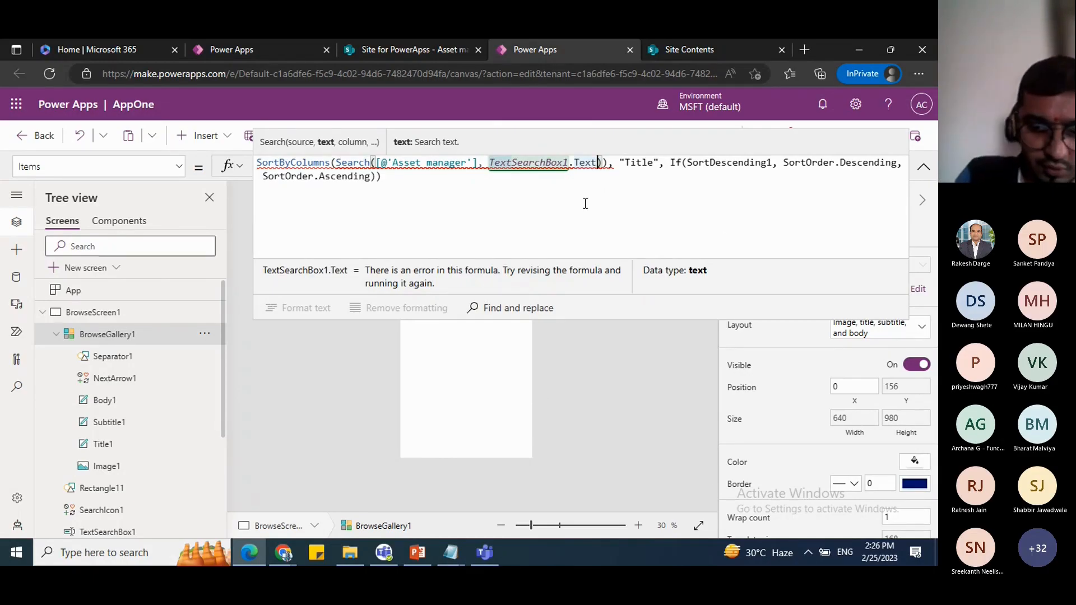
text(, )
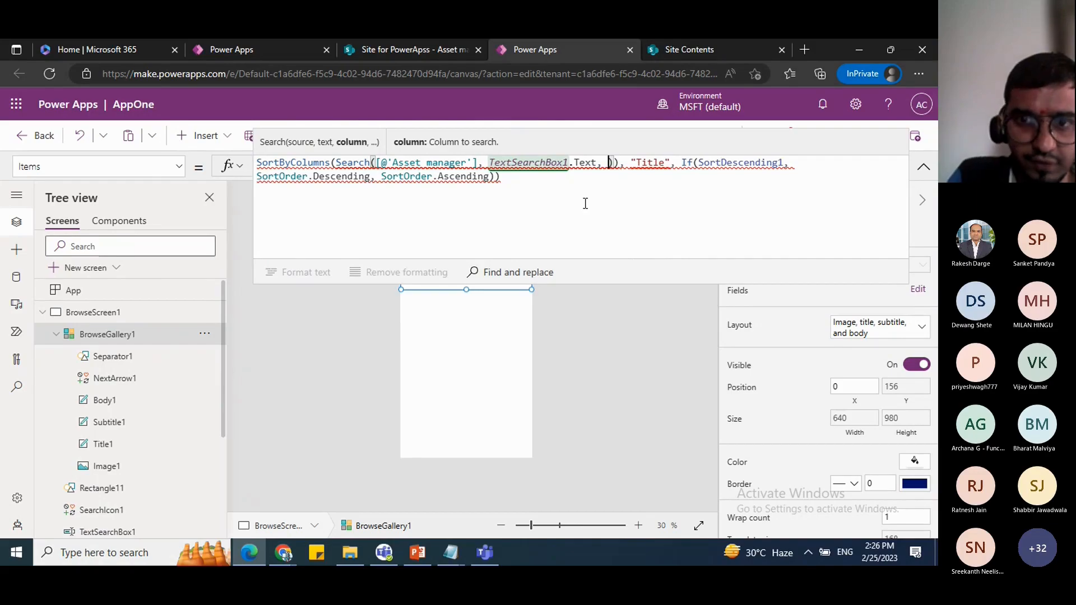
text("Model")
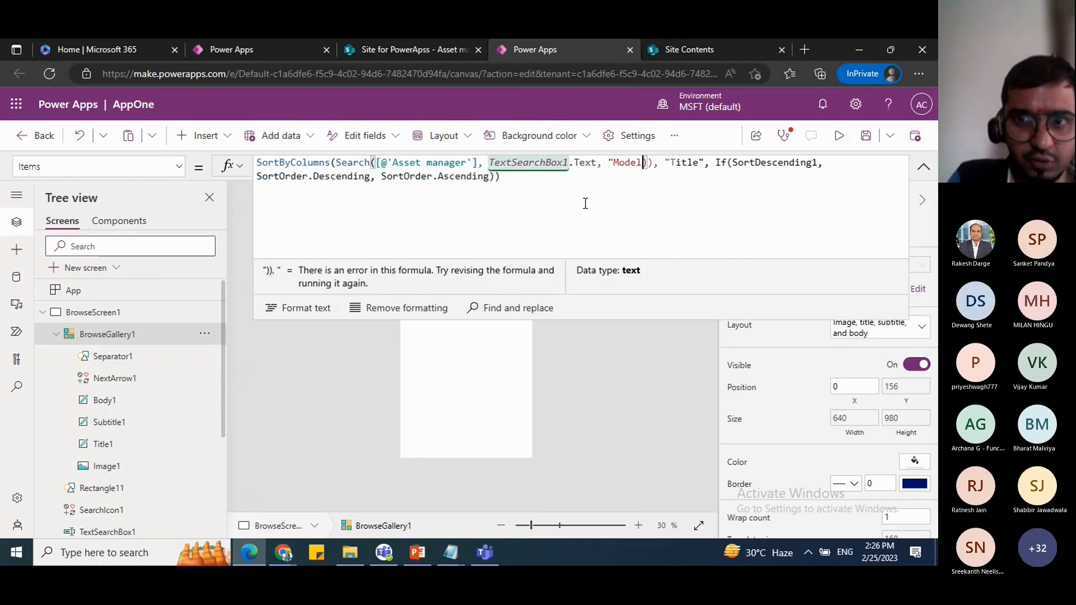
click(385, 44)
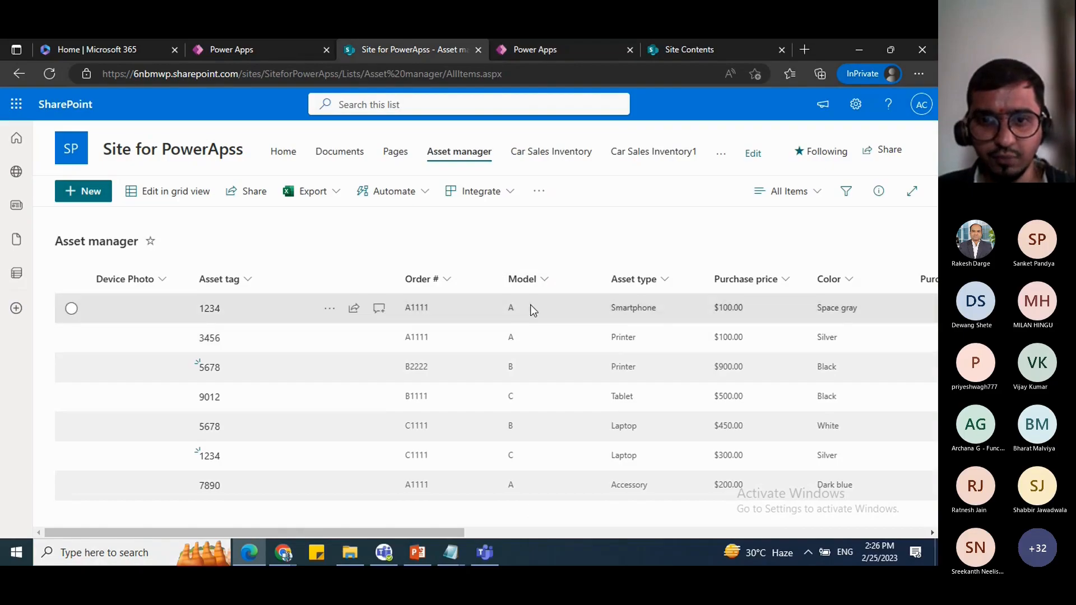
click(512, 49)
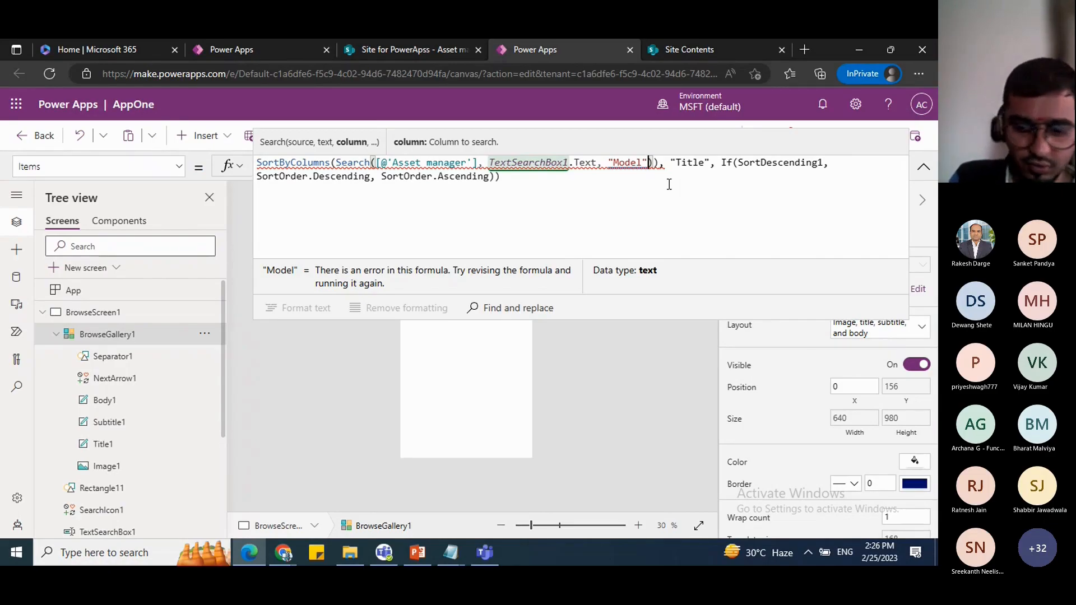
Step: Close the Search function after "Model" and enter Order # as the next SortByColumns argument
text(), )
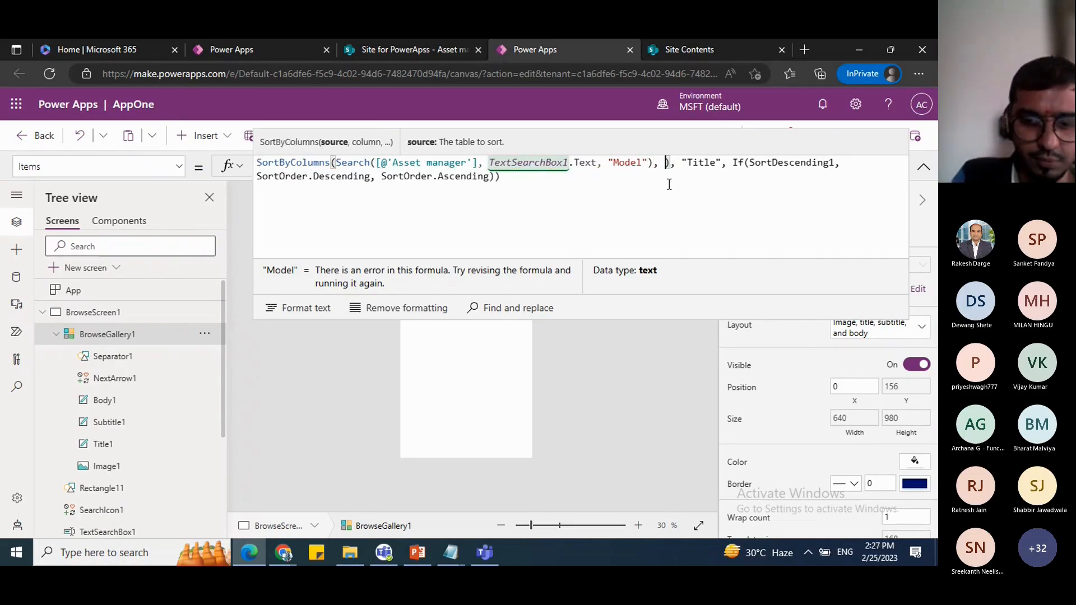
text(")
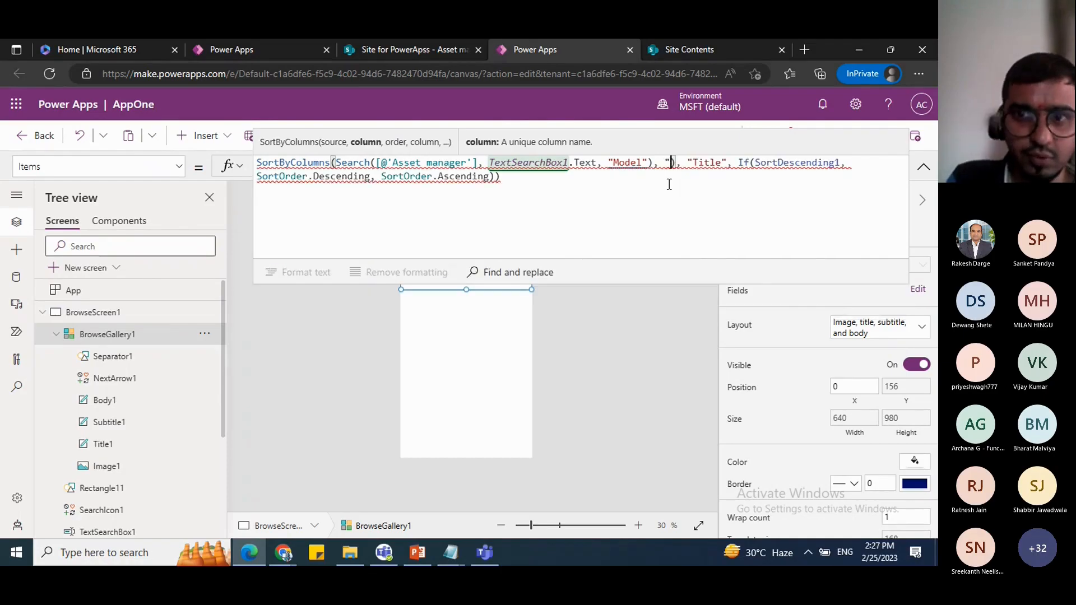
text(Order)
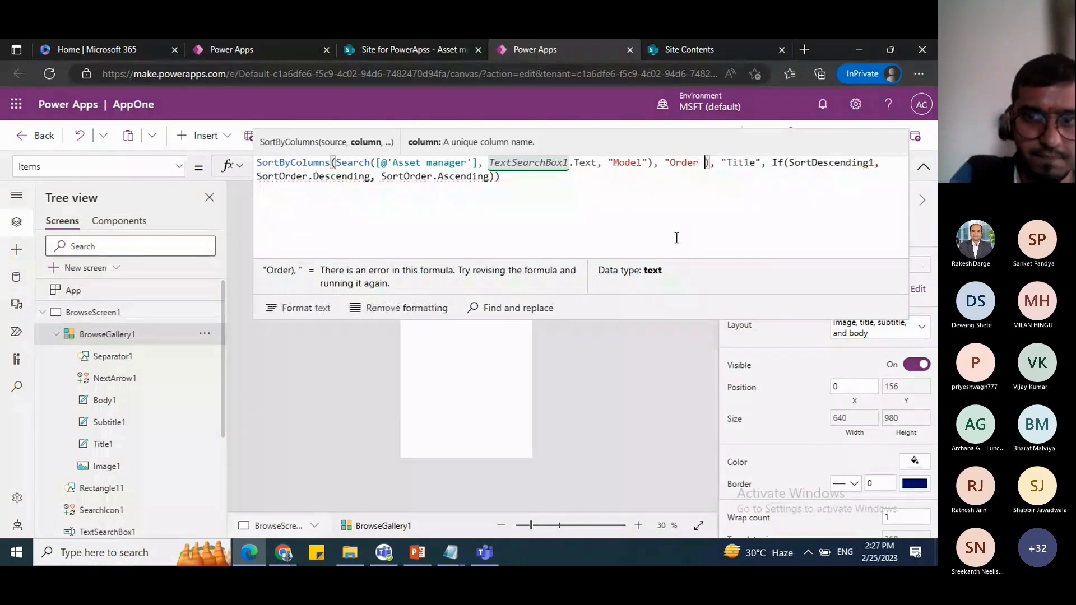
text(#'), ")
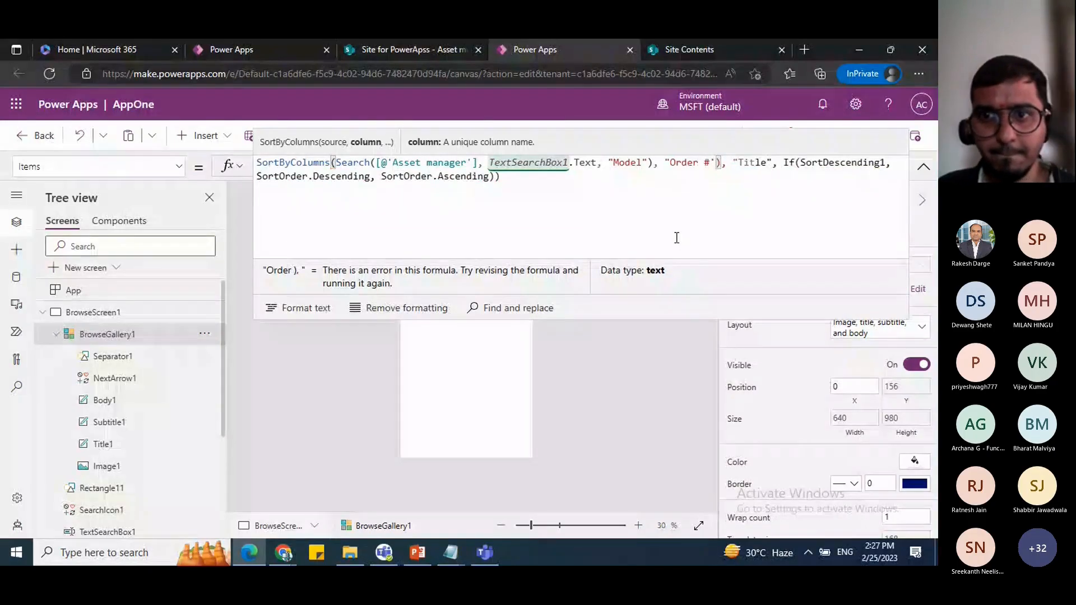
Step: Delete the surplus parenthesis and the old "Title" sort column between Order # and the If function
key(Delete)
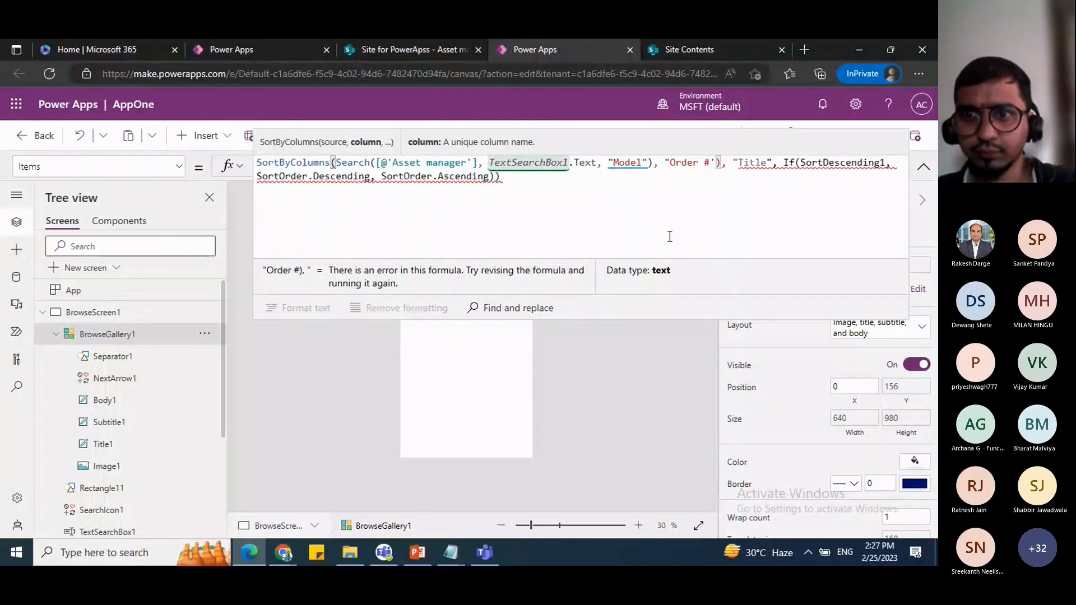
key(Delete)
key(Delete)
key(Delete)
key(Delete)
key(Delete)
key(Delete)
key(Delete)
key(Delete)
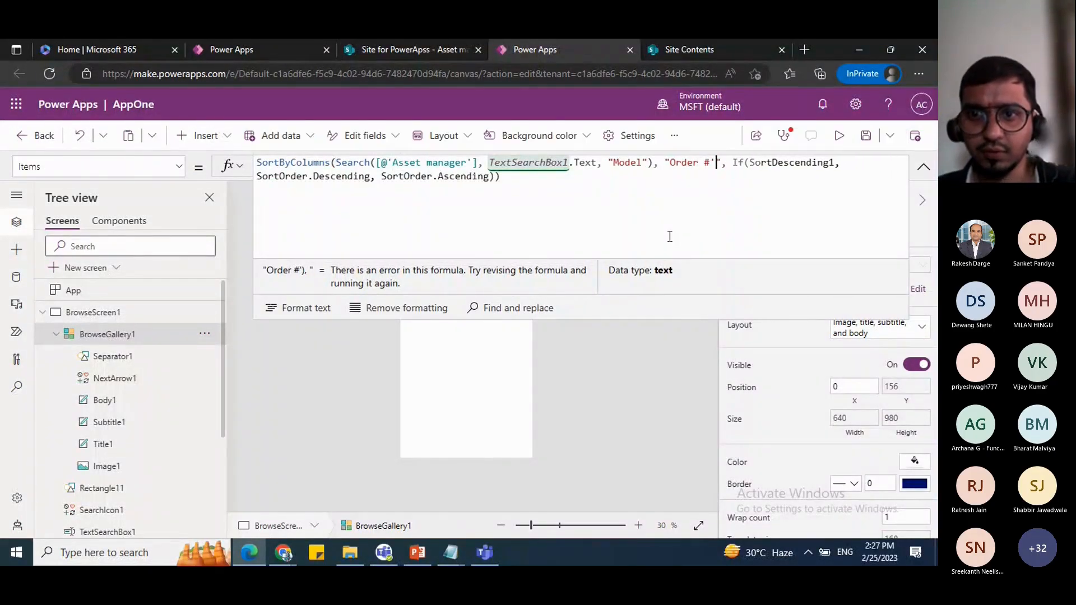
key(Delete)
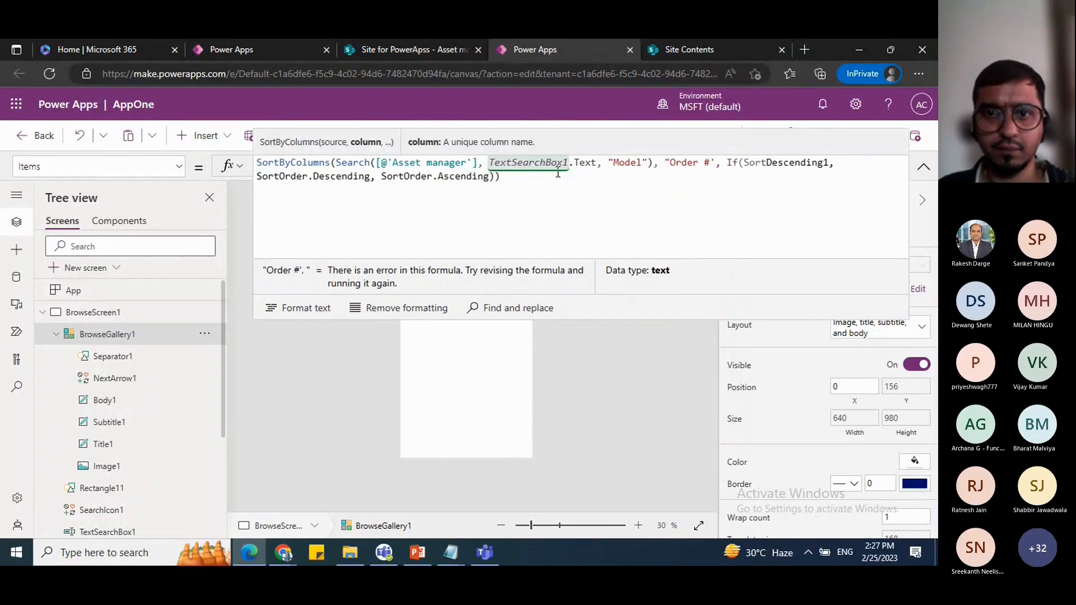
key(Delete)
text(,)
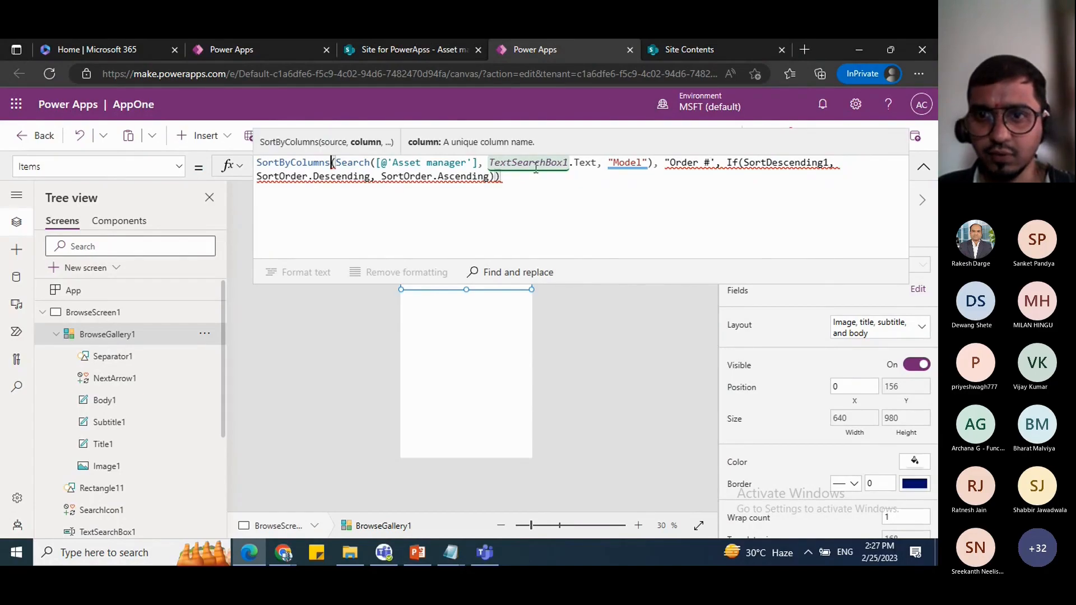
Step: Replace the apostrophe after Order # with a closing double quotation mark so the sort column reads "Order #"
click(638, 168)
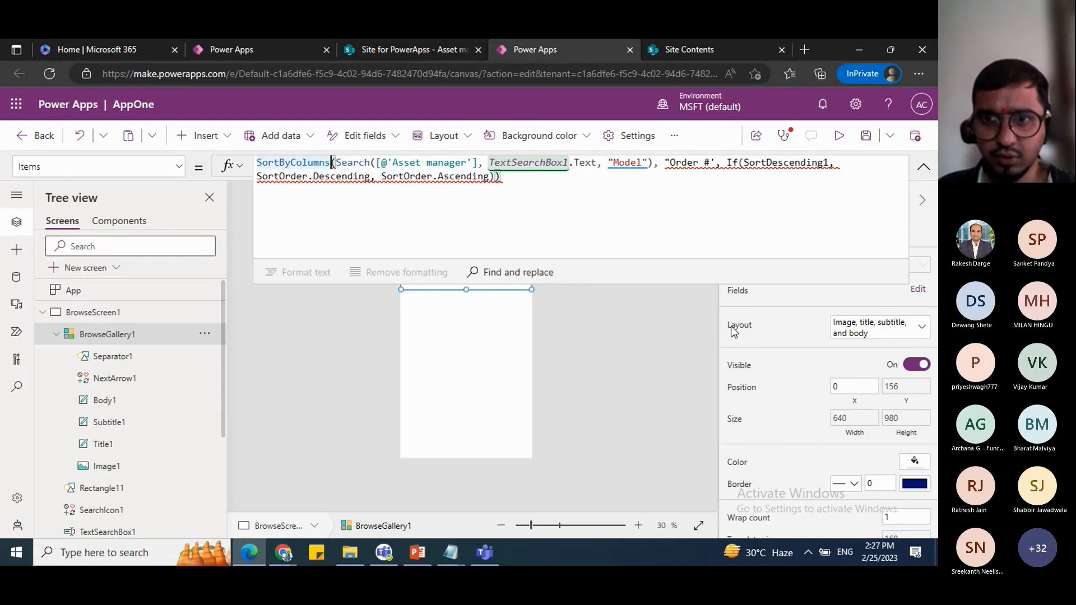
click(650, 163)
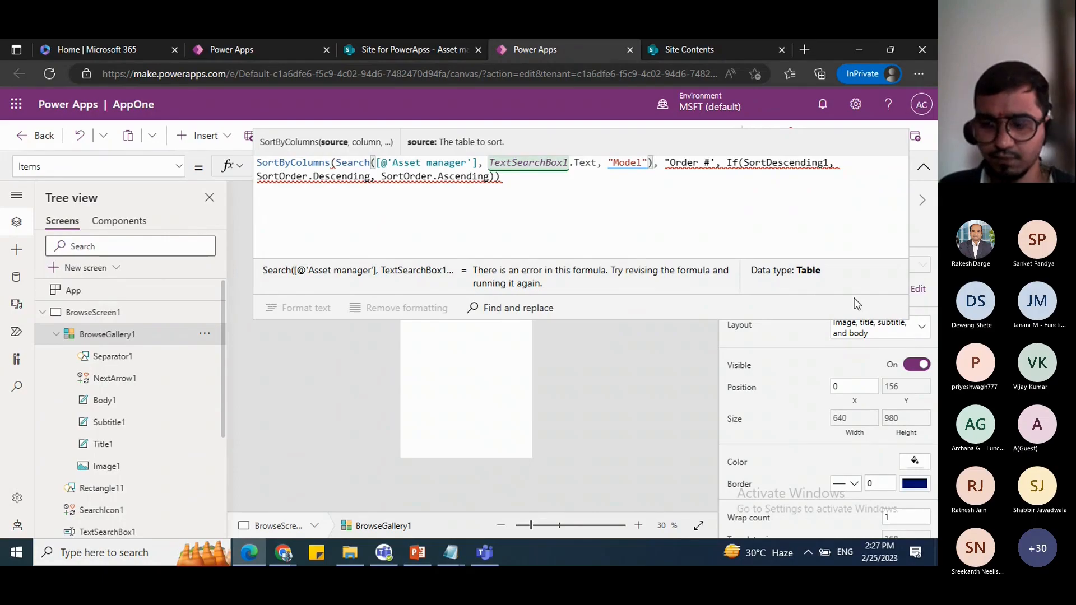
click(711, 162)
text(")
click(708, 161)
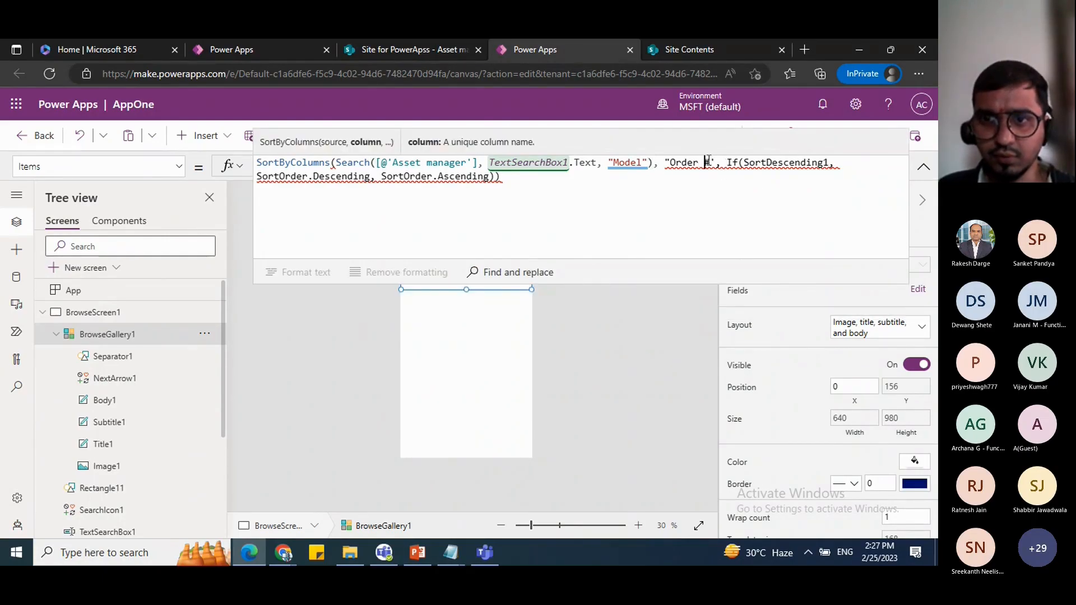
key(BackSpace)
text(")
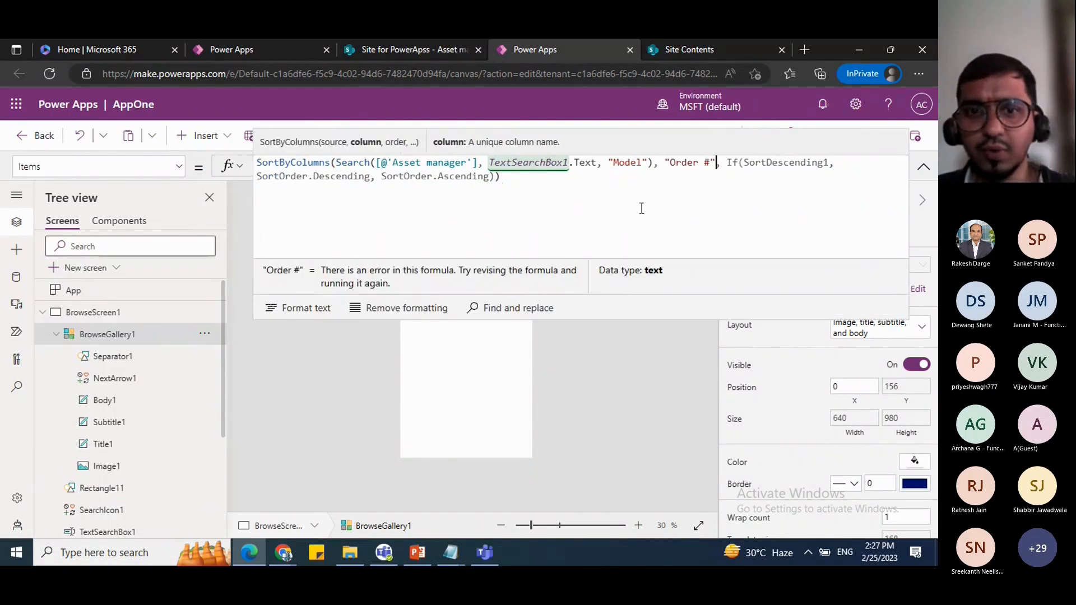
text(,)
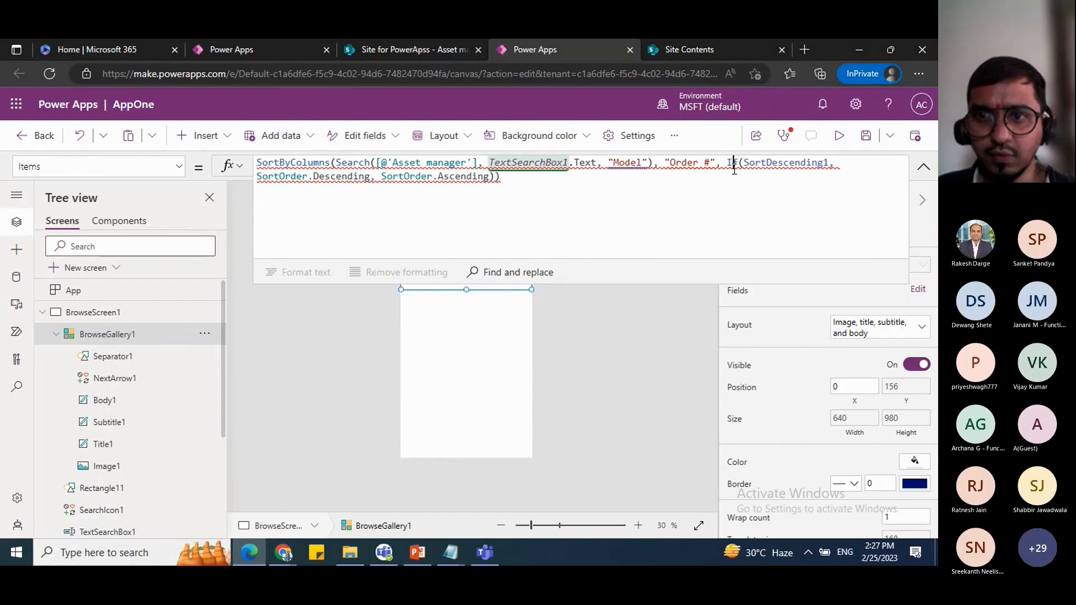
Step: Examine the parentheses and arguments of SortByColumns, Search and If in the gallery's Items formula for the error
click(509, 180)
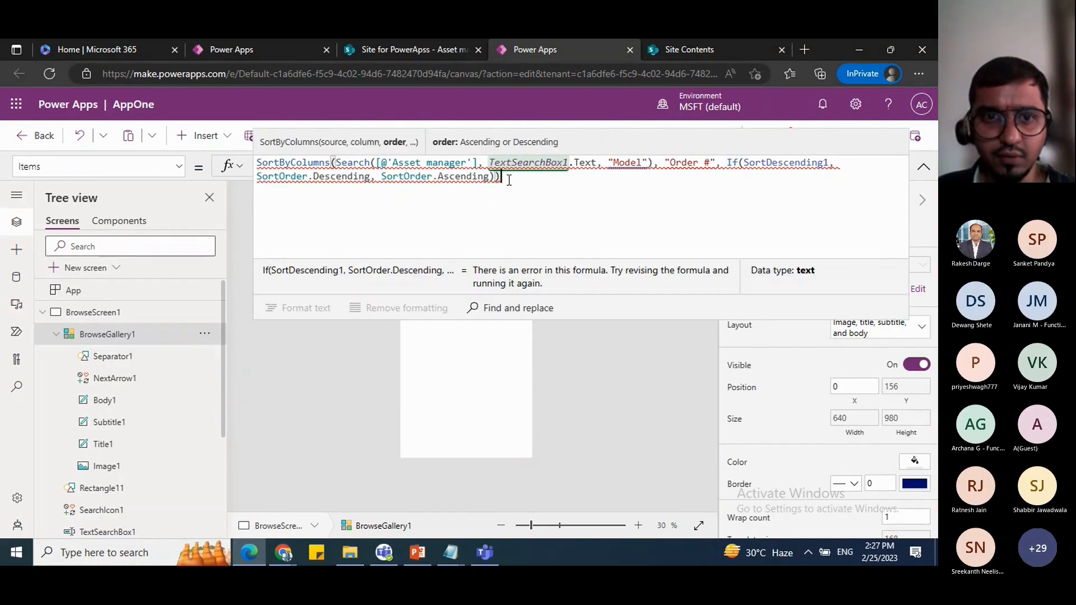
click(343, 162)
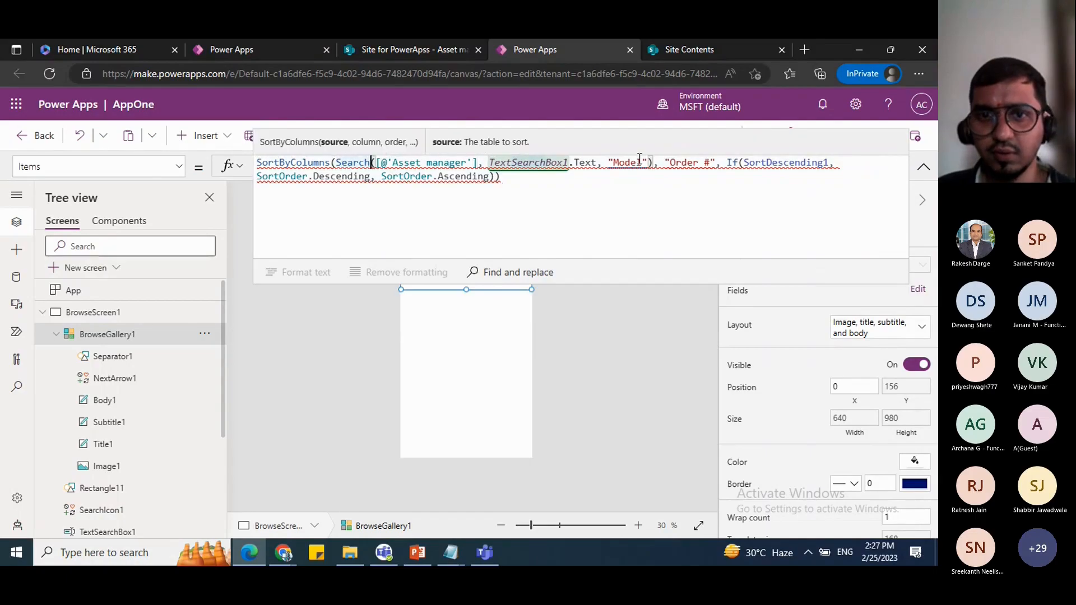
click(336, 162)
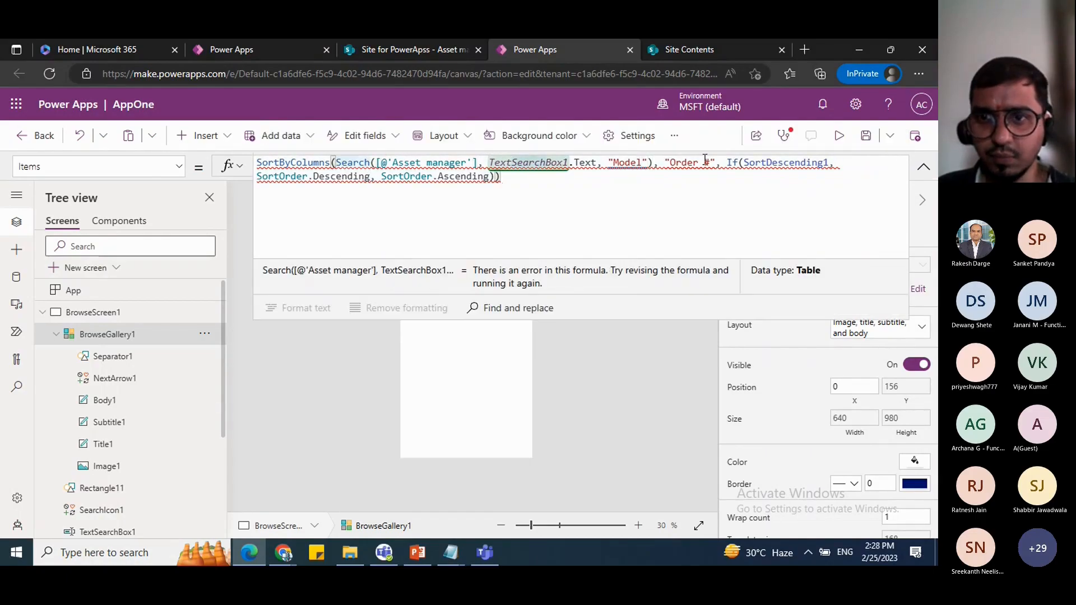
click(653, 164)
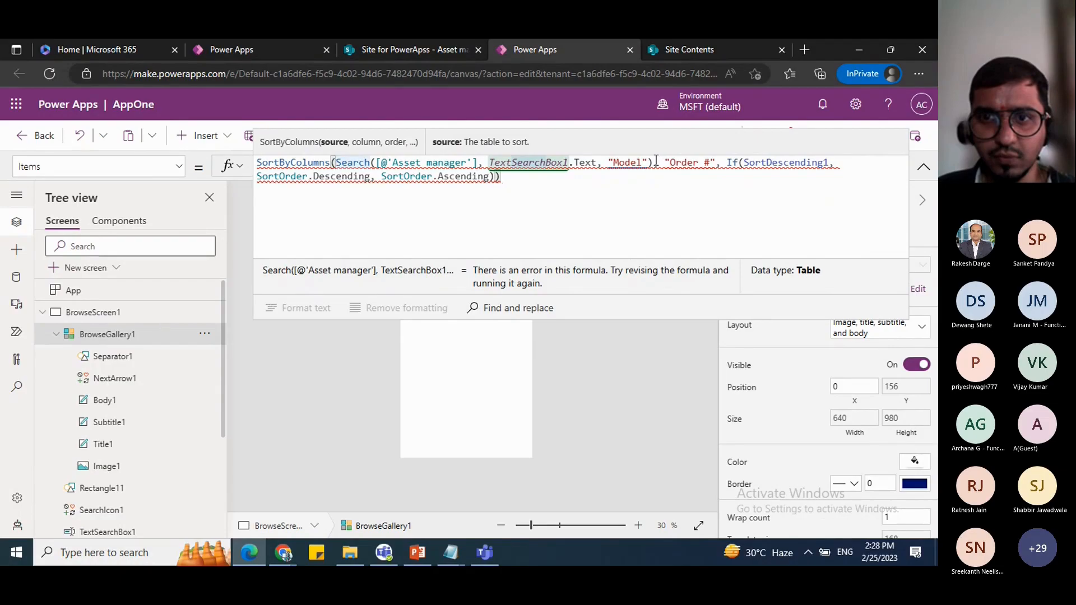
click(739, 163)
click(438, 241)
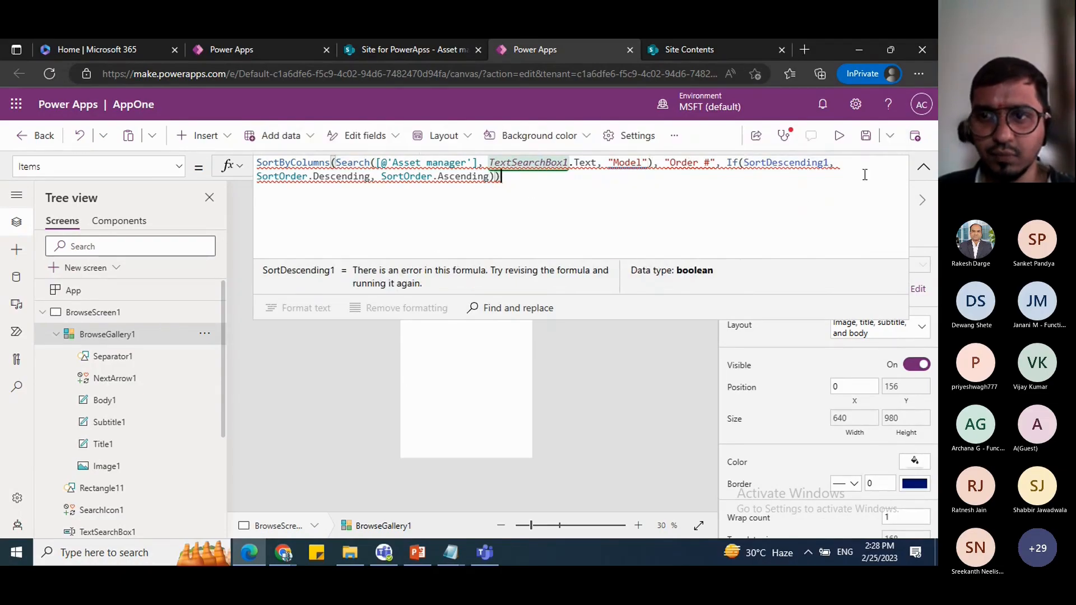
Step: Close the expanded gallery formula, save the app and check the columns of the Asset manager list in SharePoint
click(922, 167)
click(866, 135)
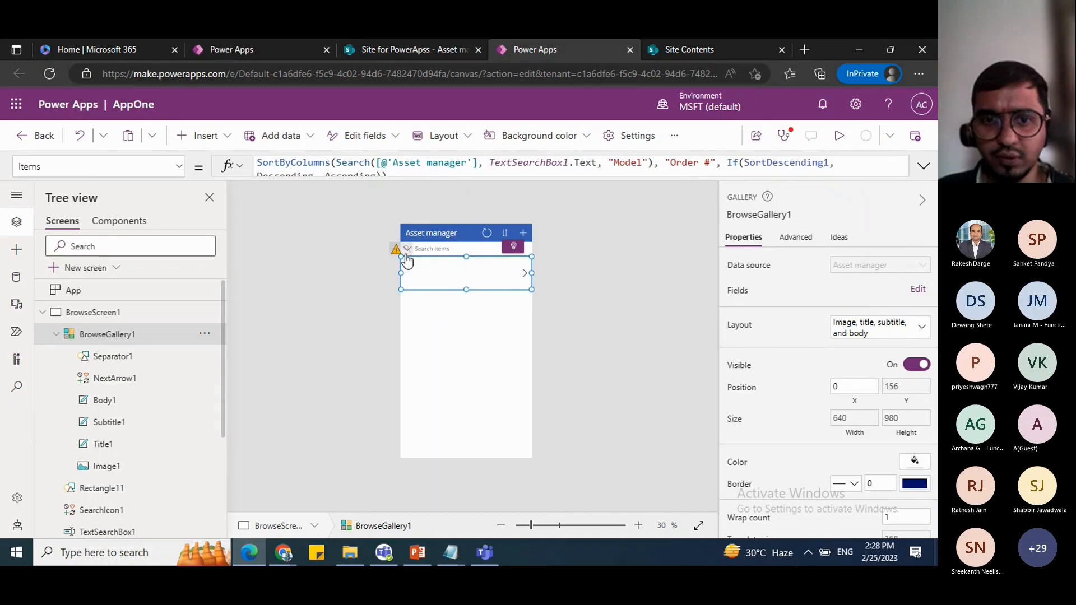
mouse_move(396, 254)
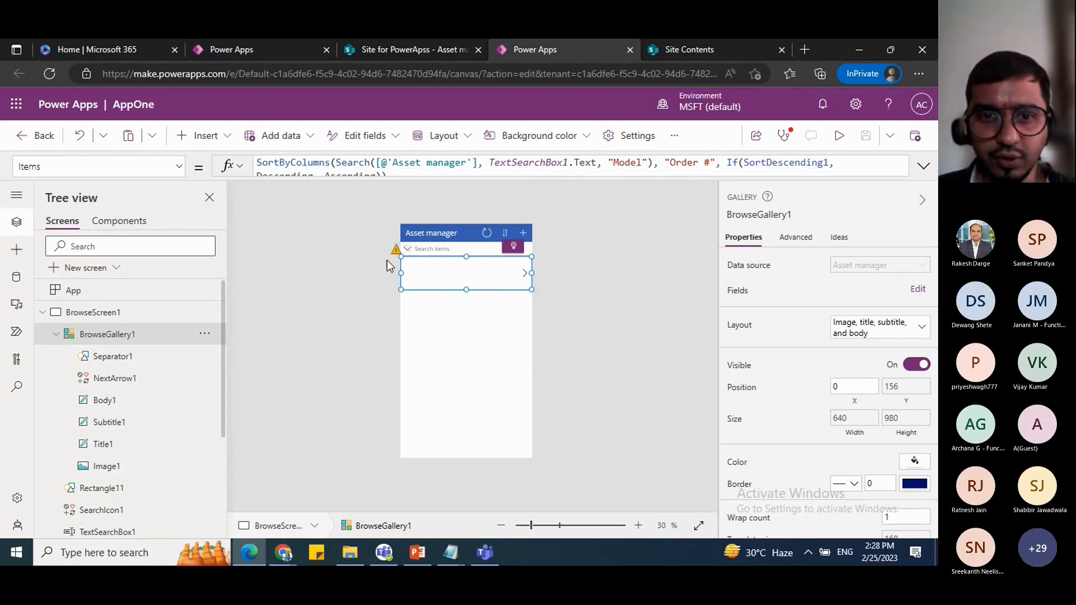
click(407, 49)
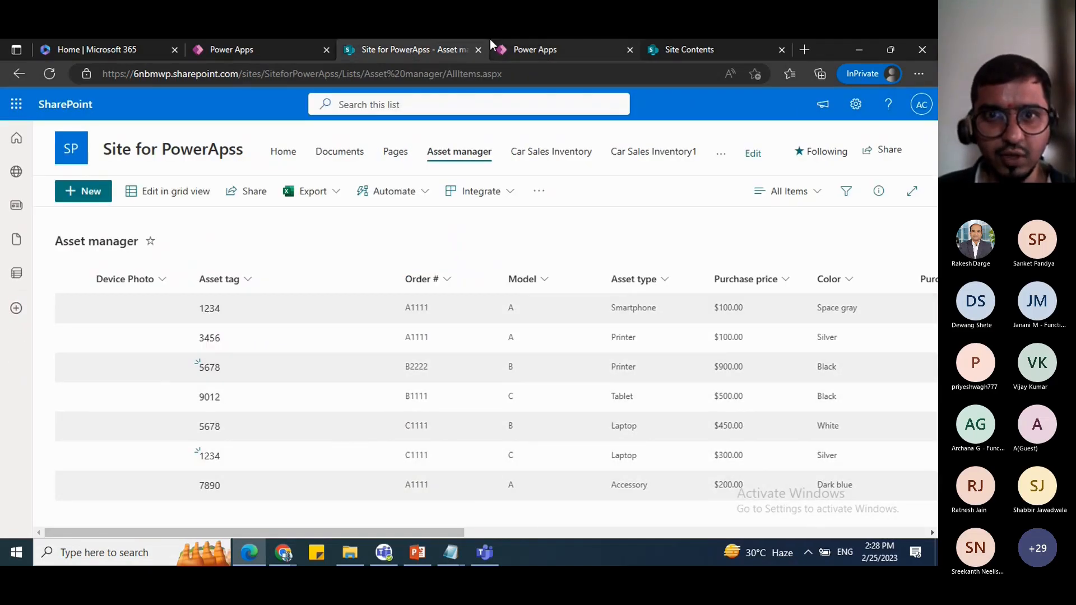
click(512, 49)
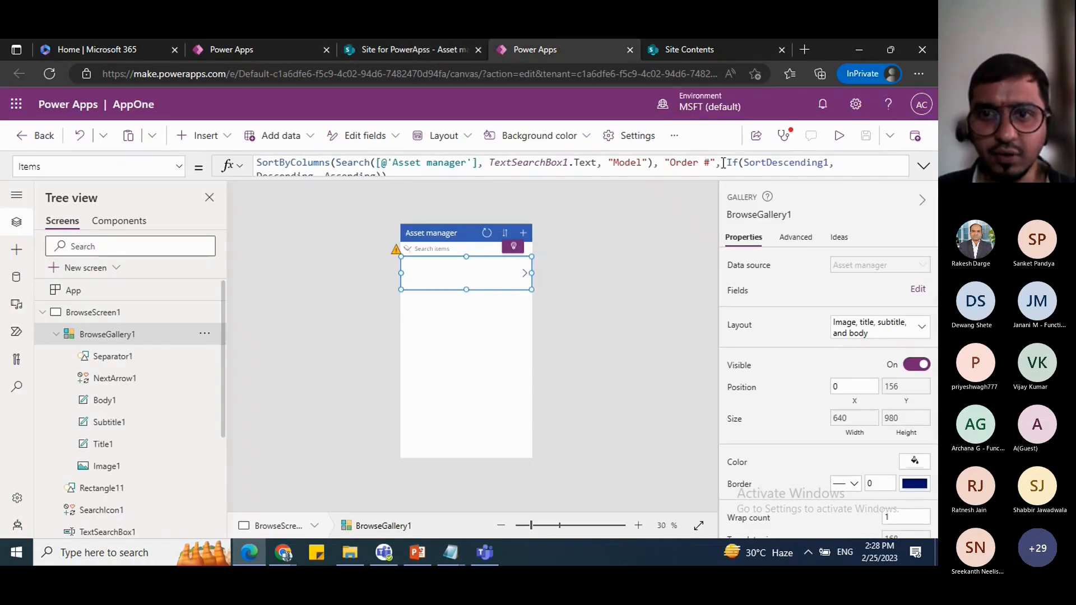
Step: Open the app's settings, look through the upcoming features and locate the Data row limit in the general settings
click(69, 290)
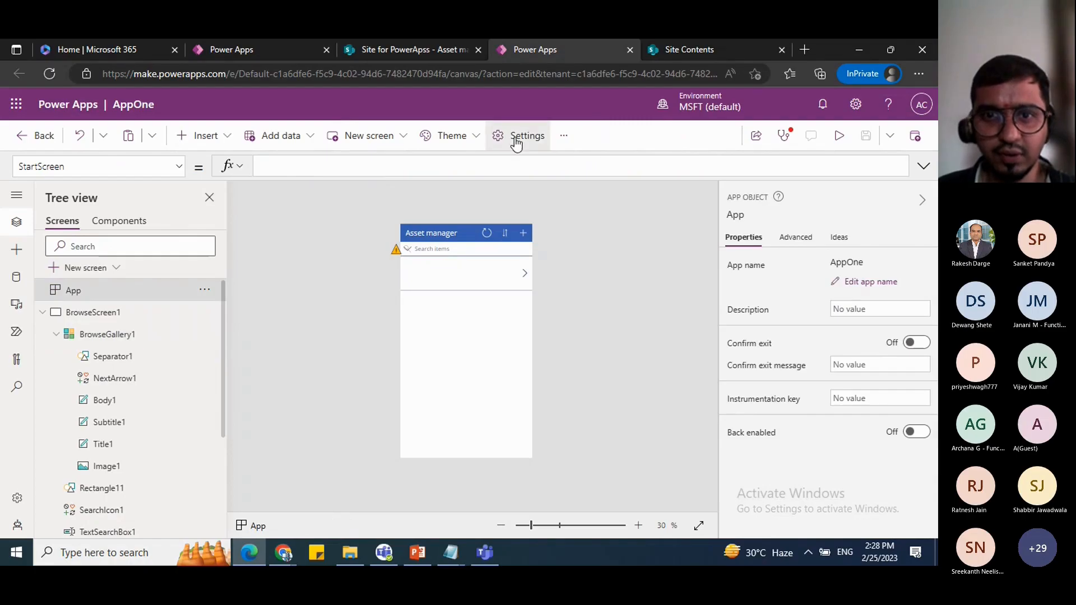
click(529, 135)
click(198, 291)
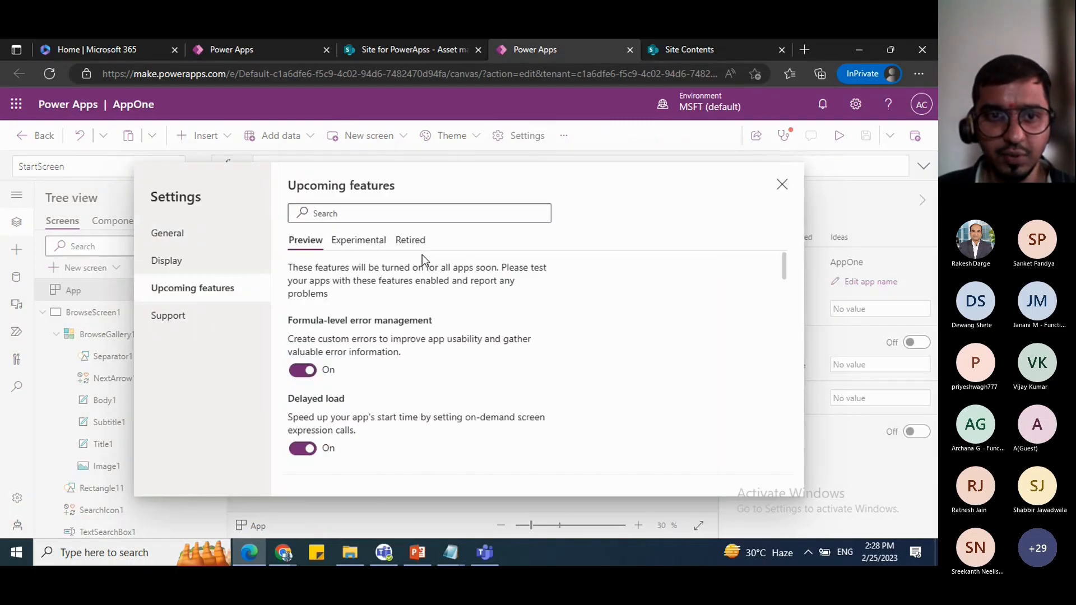
scroll(497, 345, down, 3)
scroll(497, 345, up, 3)
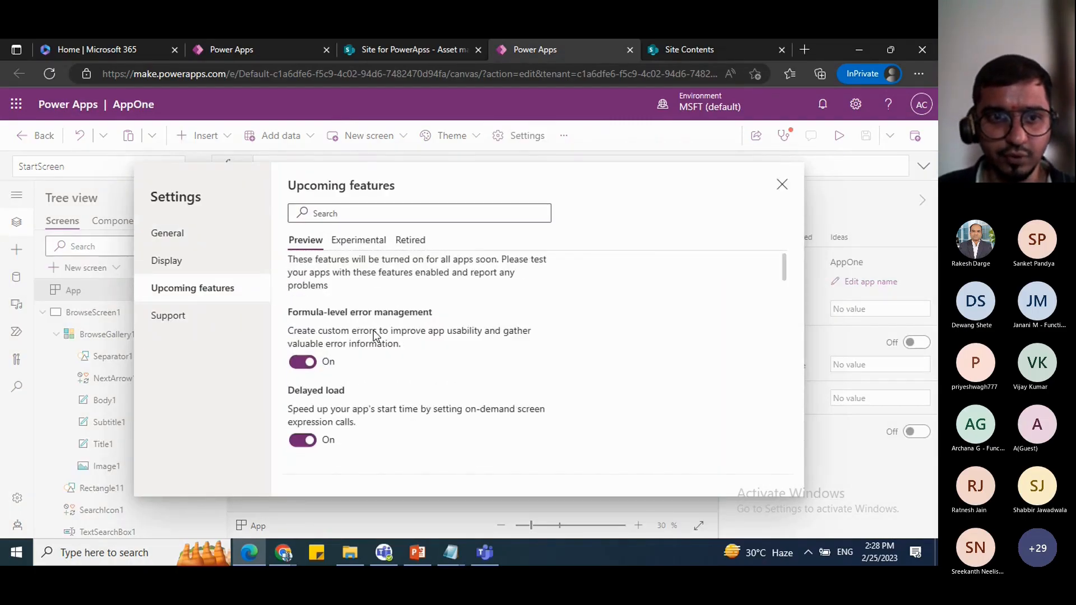
click(168, 233)
scroll(484, 390, down, 5)
scroll(486, 388, down, 5)
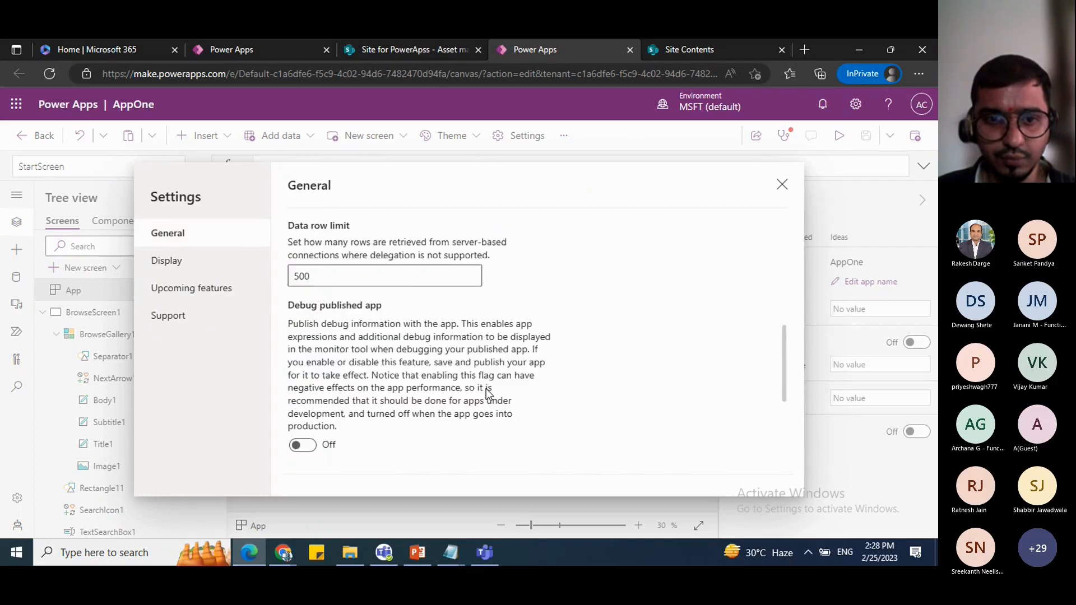
scroll(371, 379, up, 5)
scroll(373, 387, down, 2)
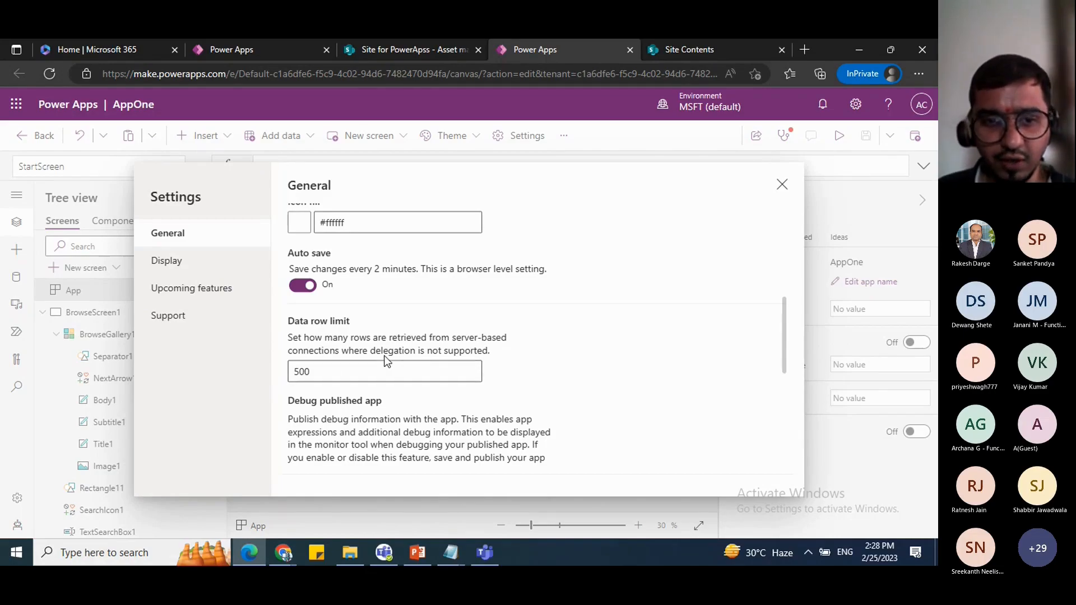
Step: Try 10000, 1000, 2000 and 20000 as the data row limit and clear the value
click(315, 368)
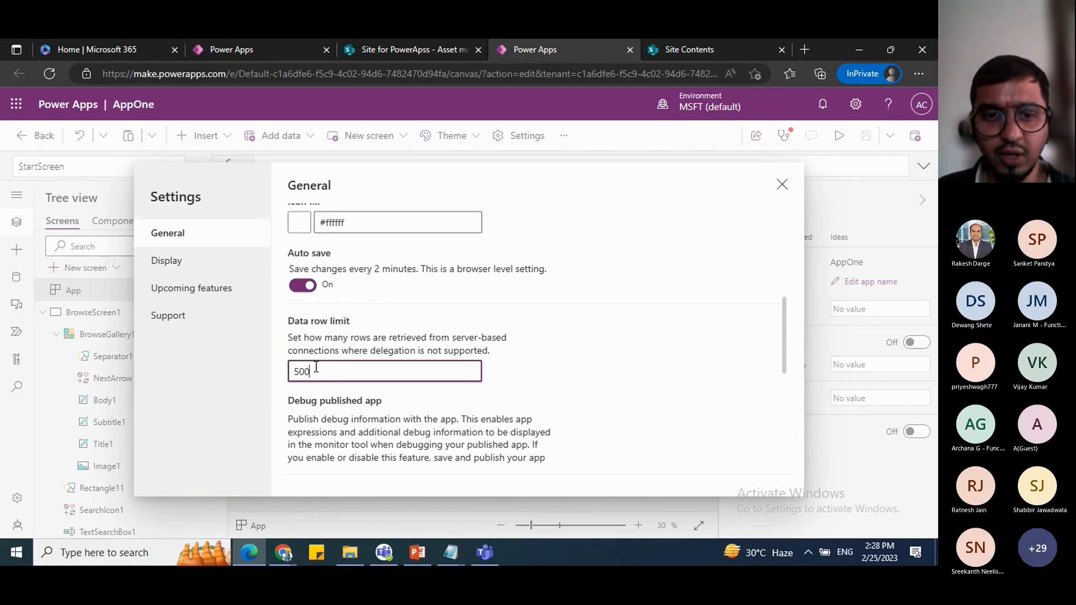
drag(308, 372, 297, 375)
text(10000)
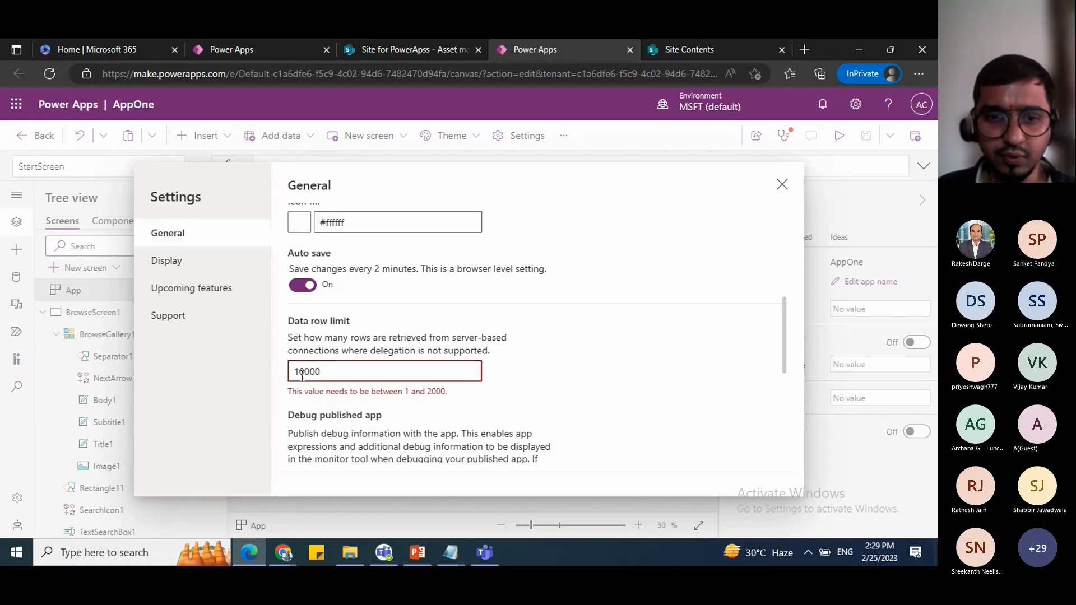
key(BackSpace)
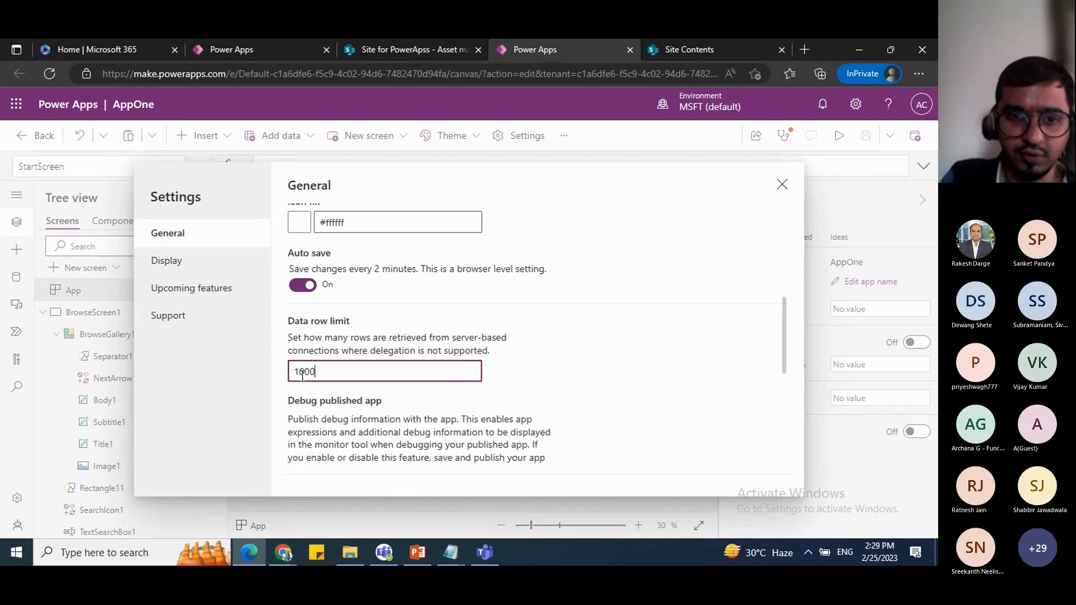
text(200)
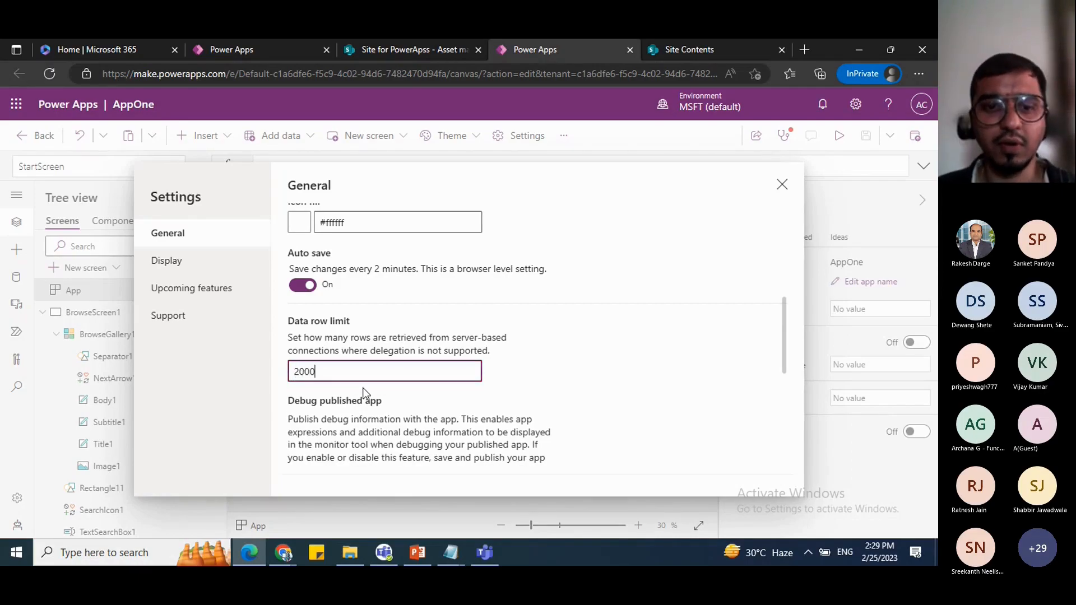
text(00)
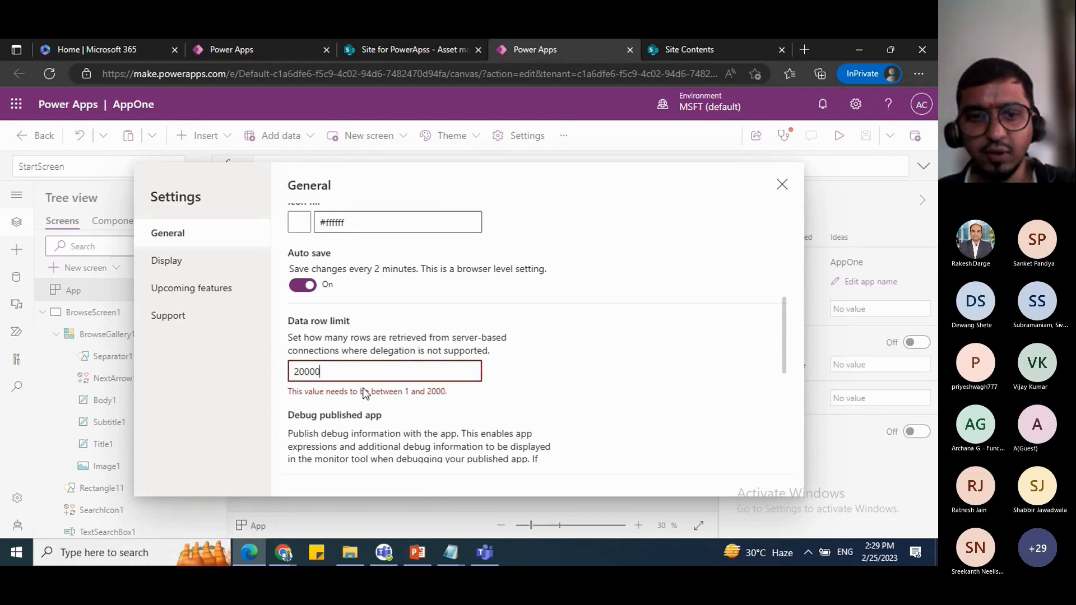
key(BackSpace)
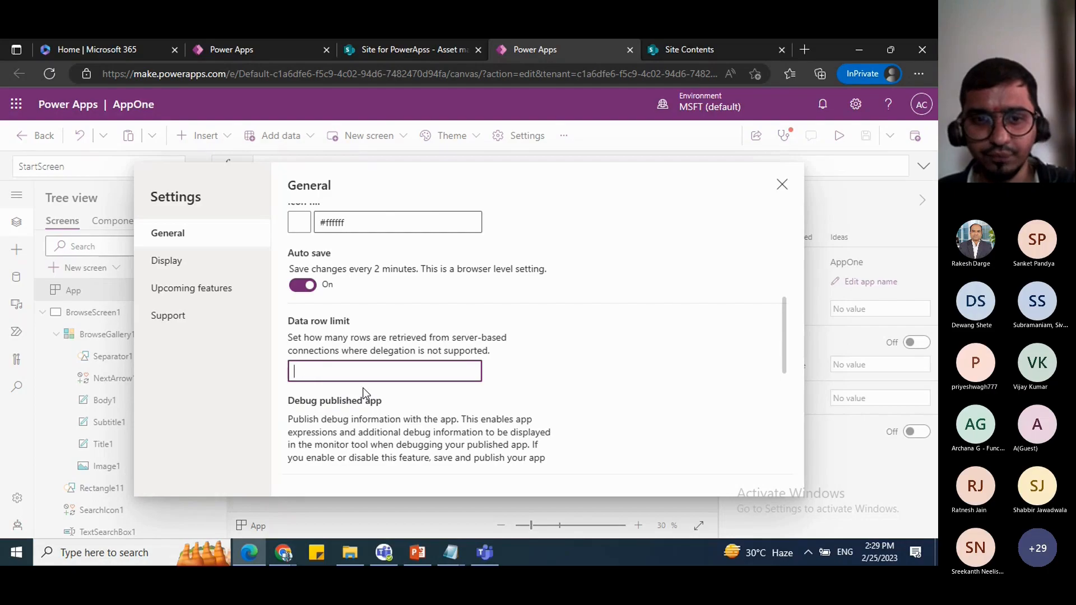
Step: Set the app's data row limit to 5, close the settings and save the app
click(402, 41)
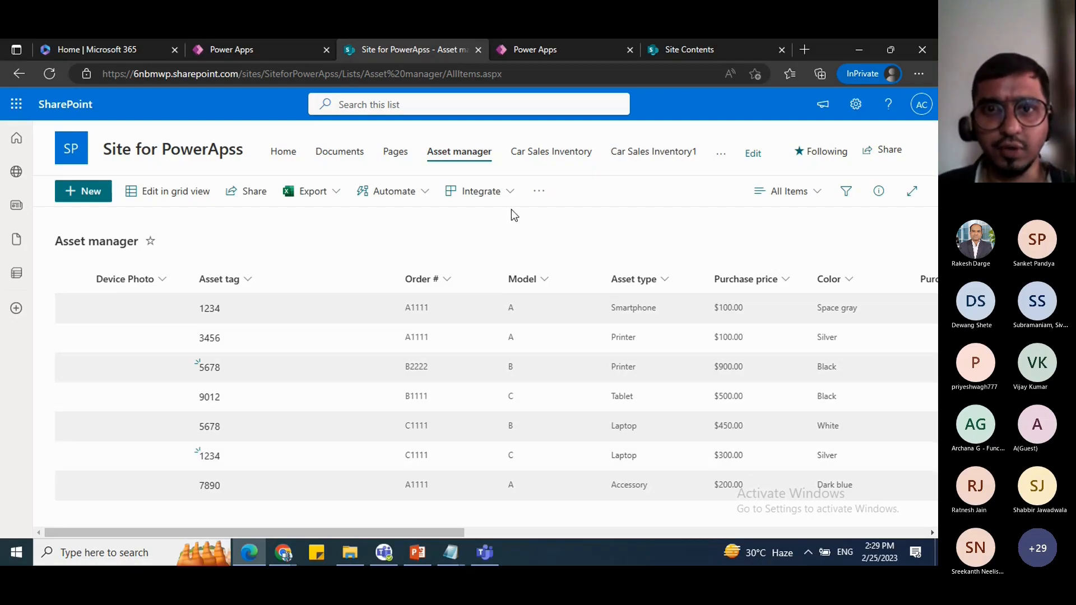
click(519, 49)
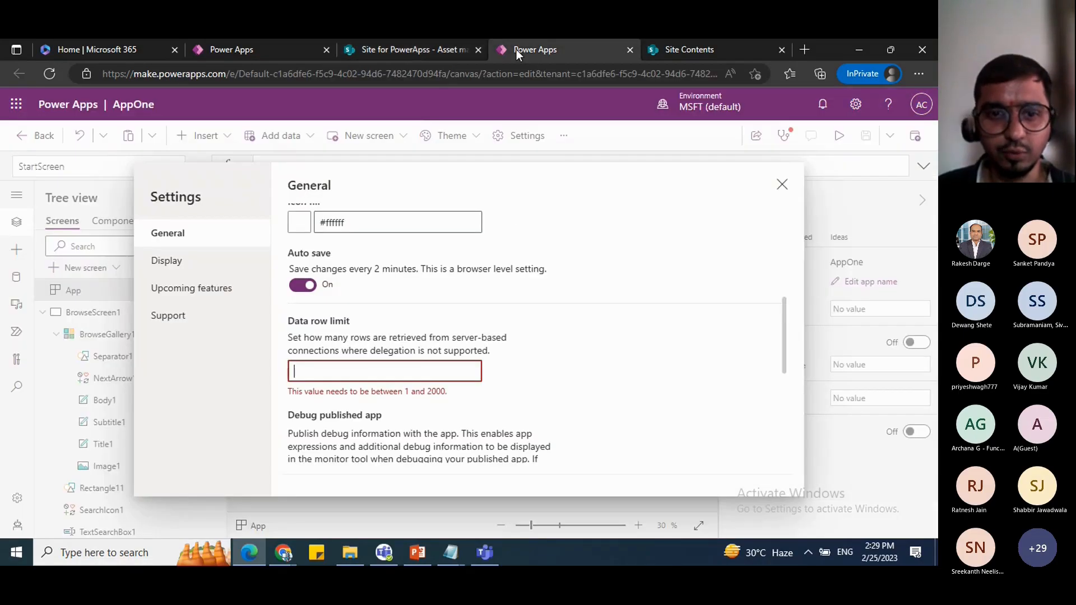
click(353, 368)
text(5)
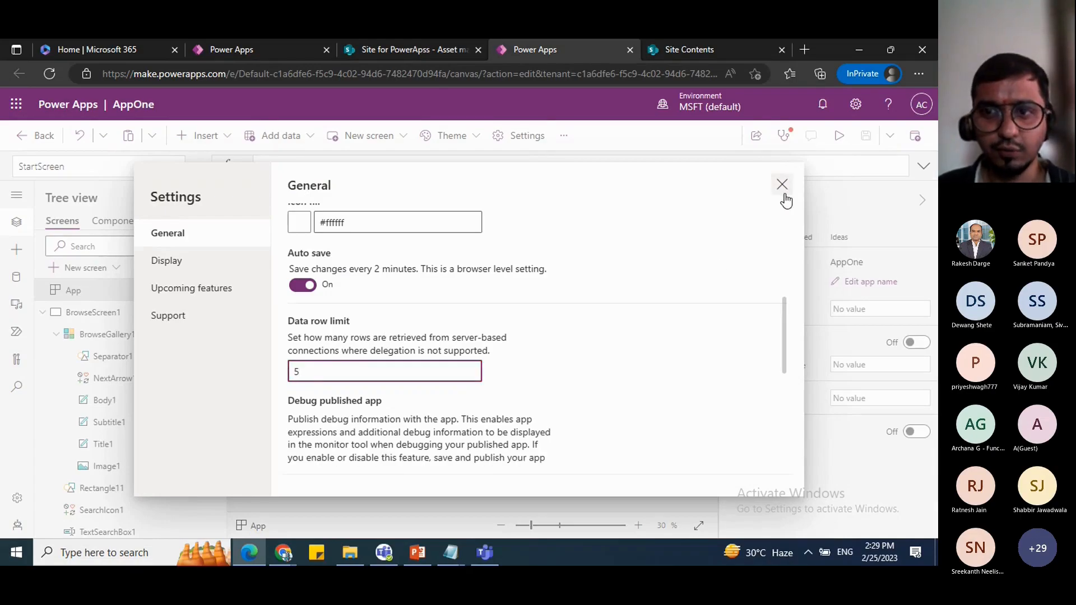
click(422, 50)
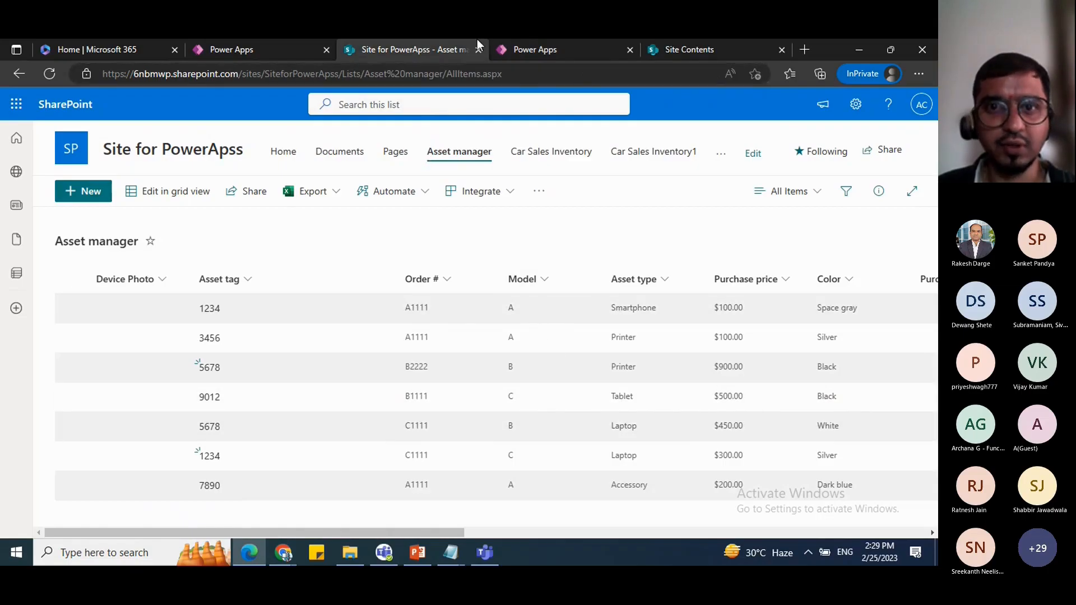
click(512, 48)
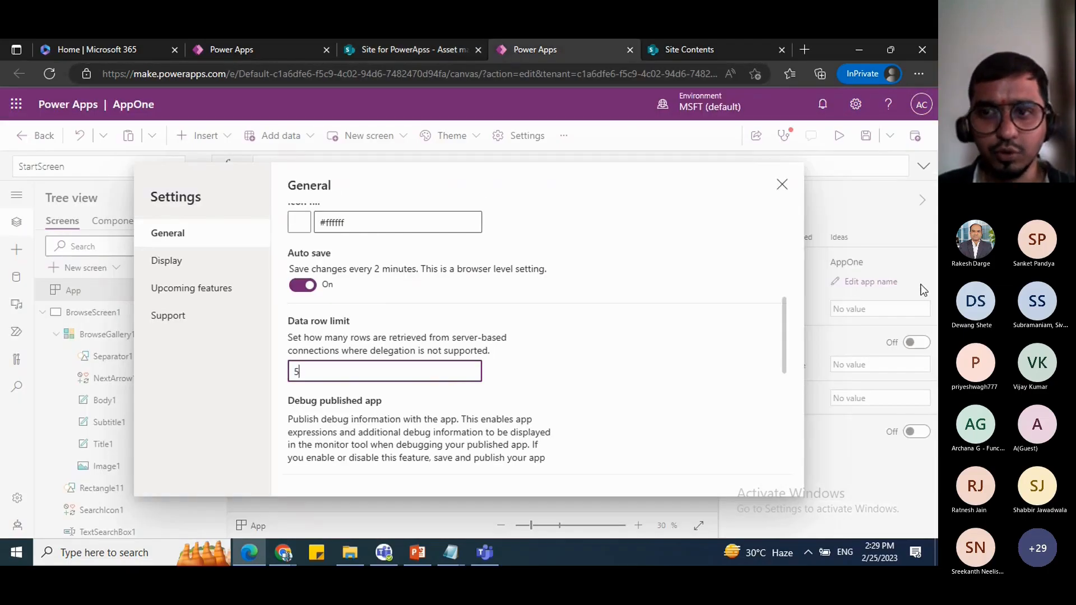
click(838, 251)
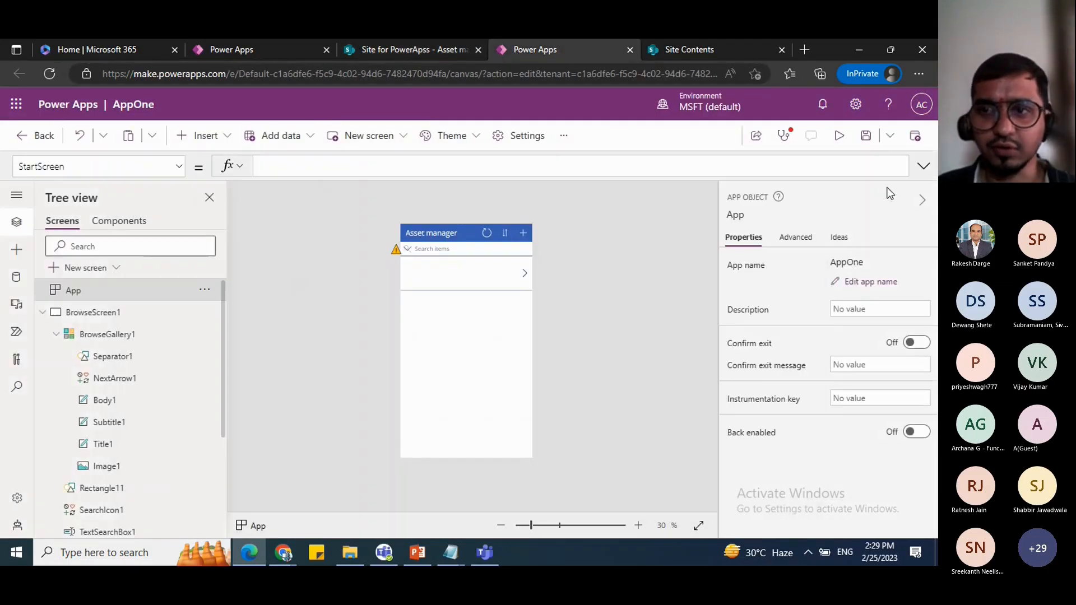
click(863, 139)
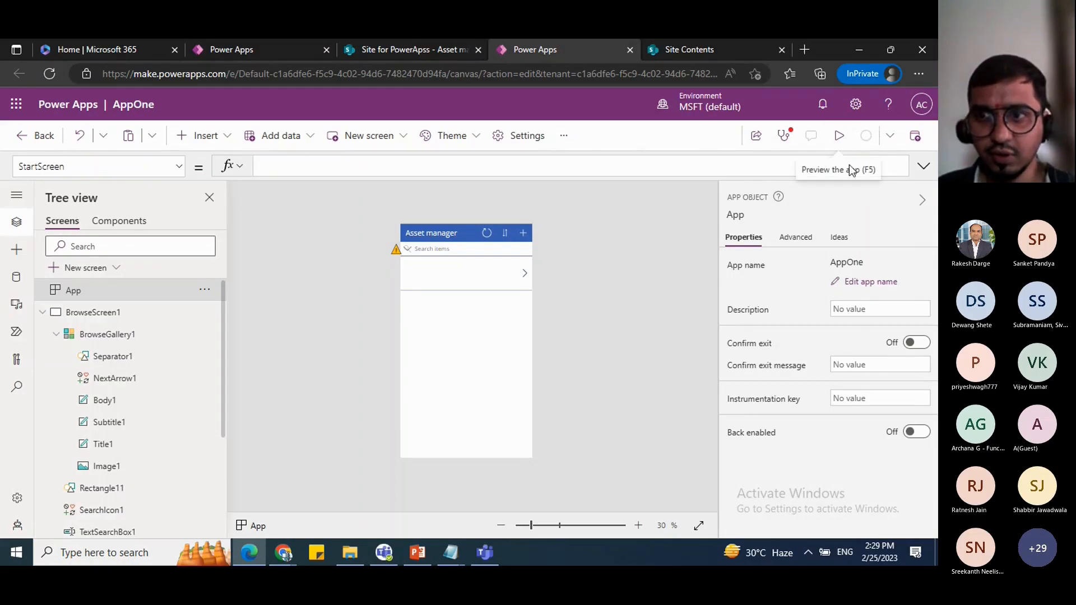
Step: Preview the app, search the Asset manager gallery for 1 and clear the search text
click(519, 263)
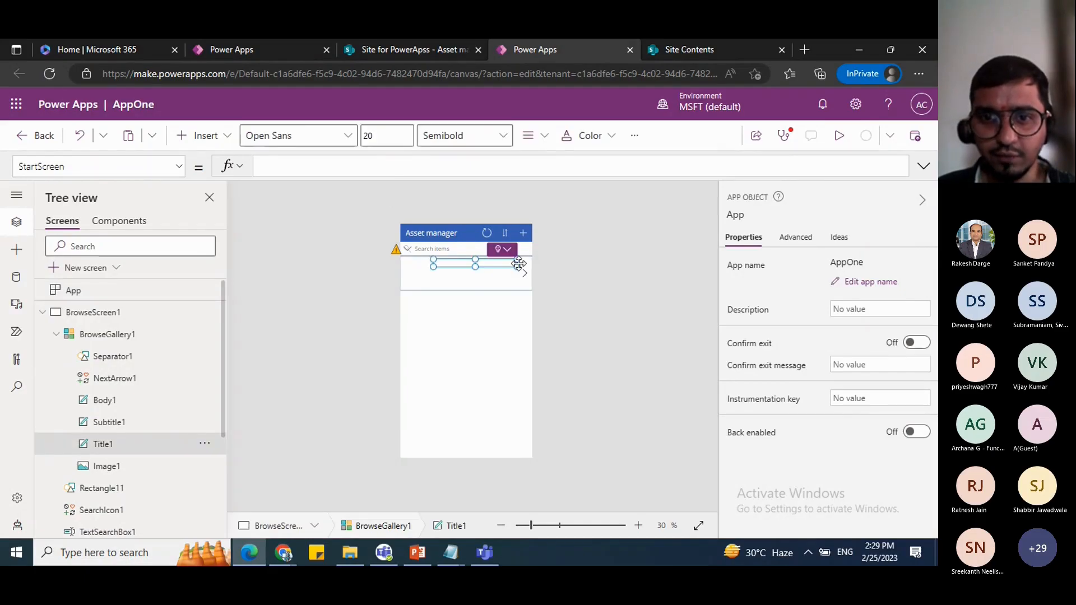
click(518, 264)
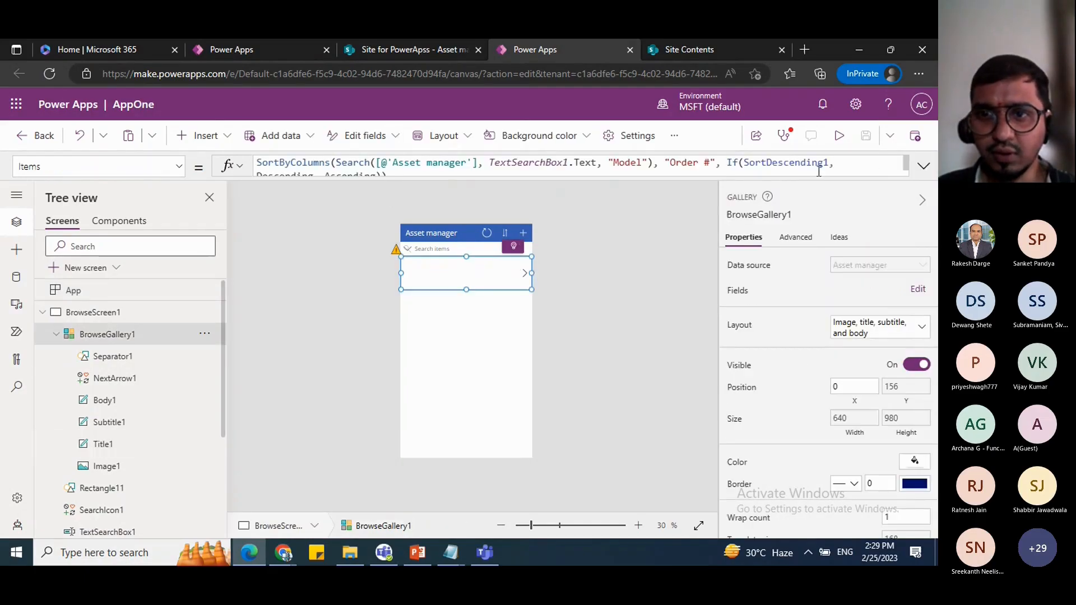
click(839, 135)
click(432, 174)
click(511, 148)
click(468, 168)
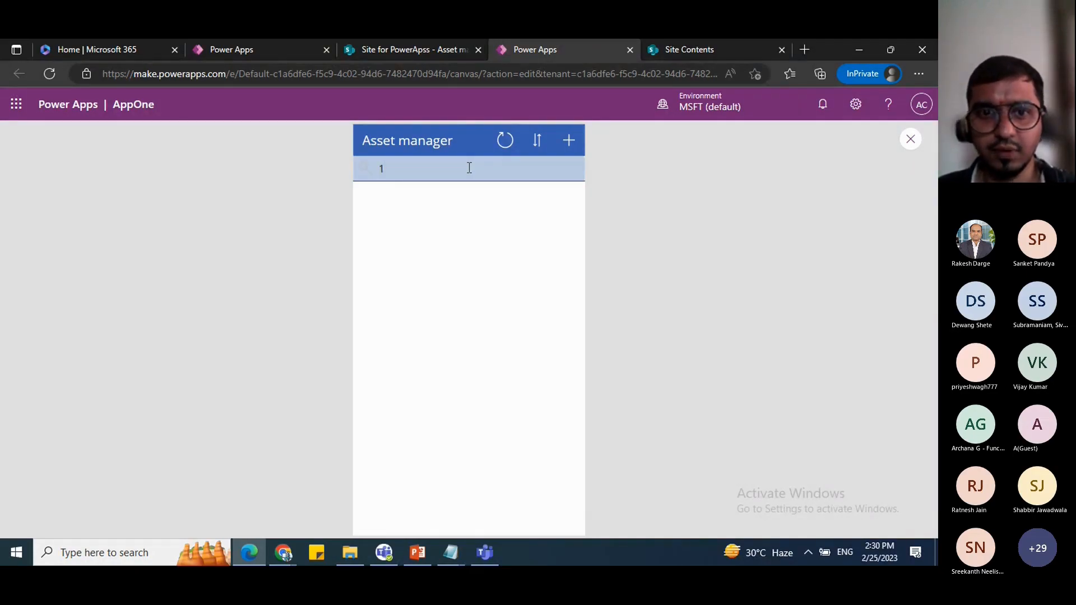
key(BackSpace)
Step: Check the Model values in the SharePoint list, search the previewed gallery for A and leave the preview
click(411, 50)
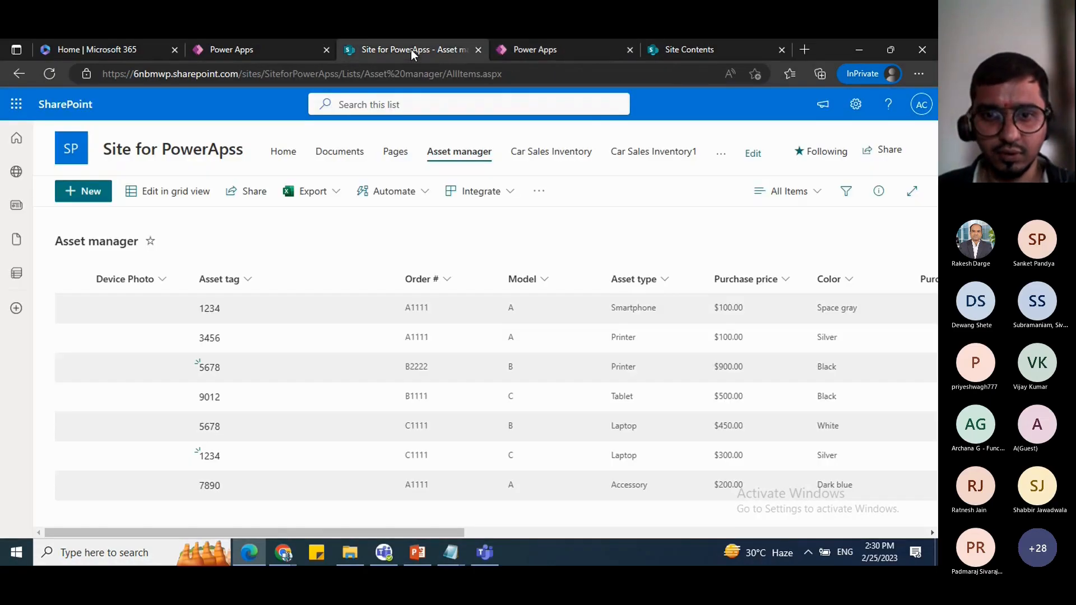
click(544, 50)
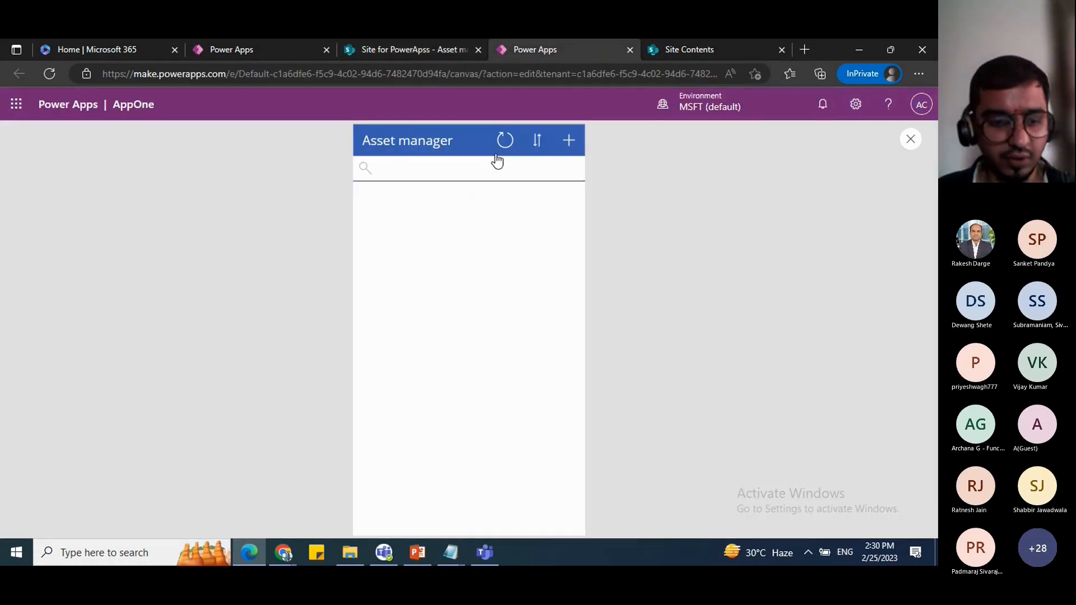
text(A)
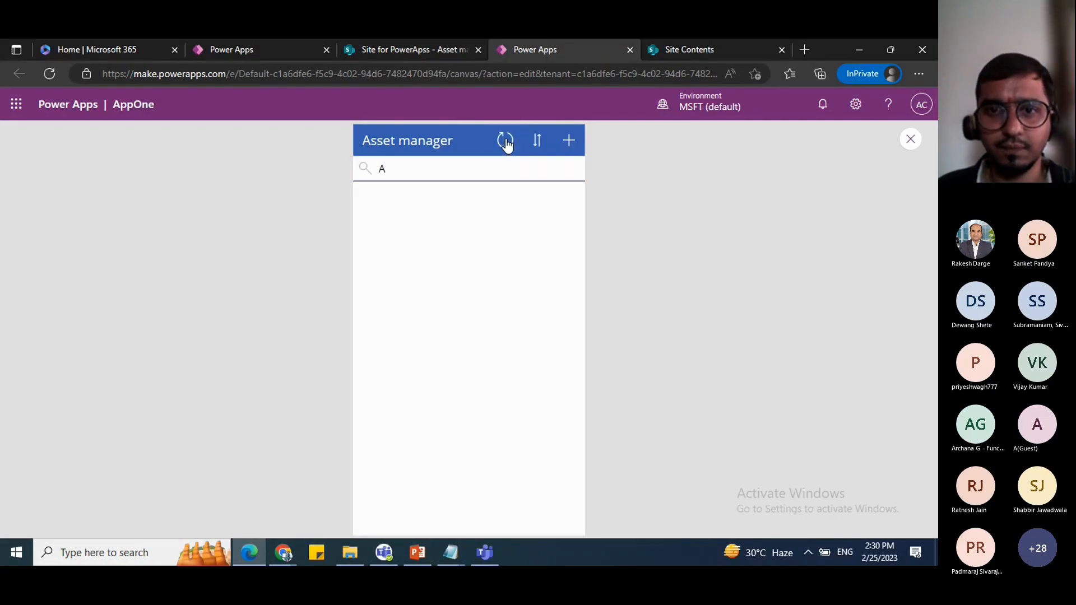
key(Escape)
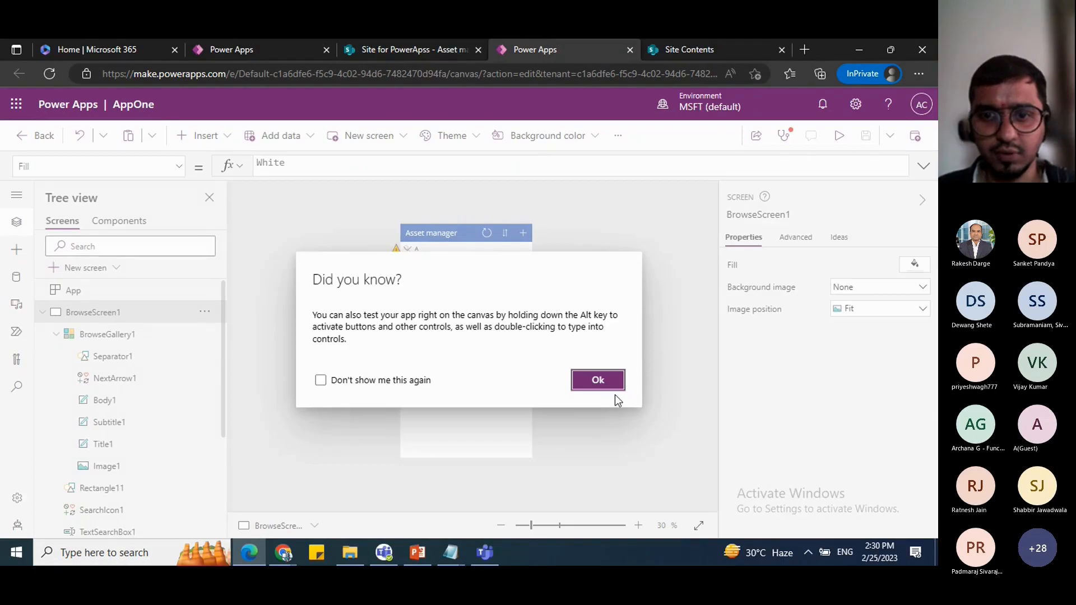
click(593, 379)
Step: Remove the space and # from the sort column in BrowseGallery1's Items formula so it reads "Order"
click(516, 259)
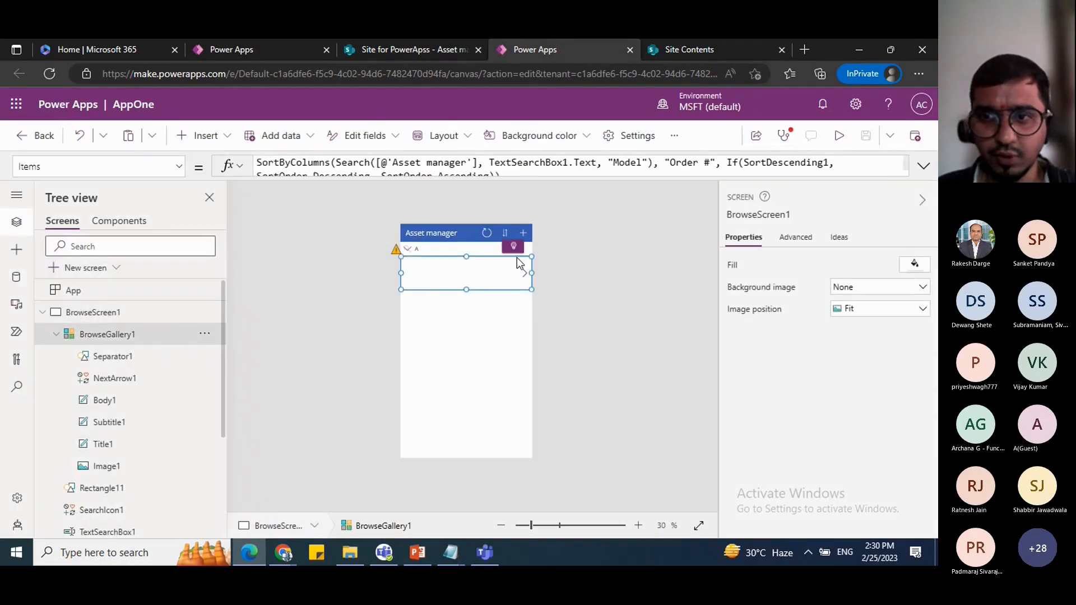
click(927, 166)
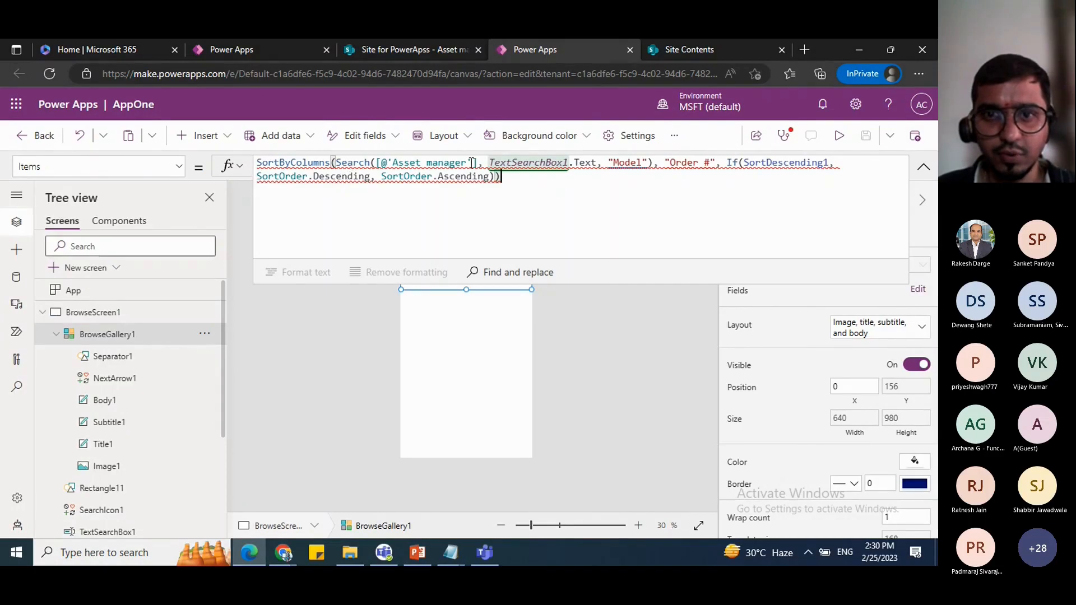
click(602, 162)
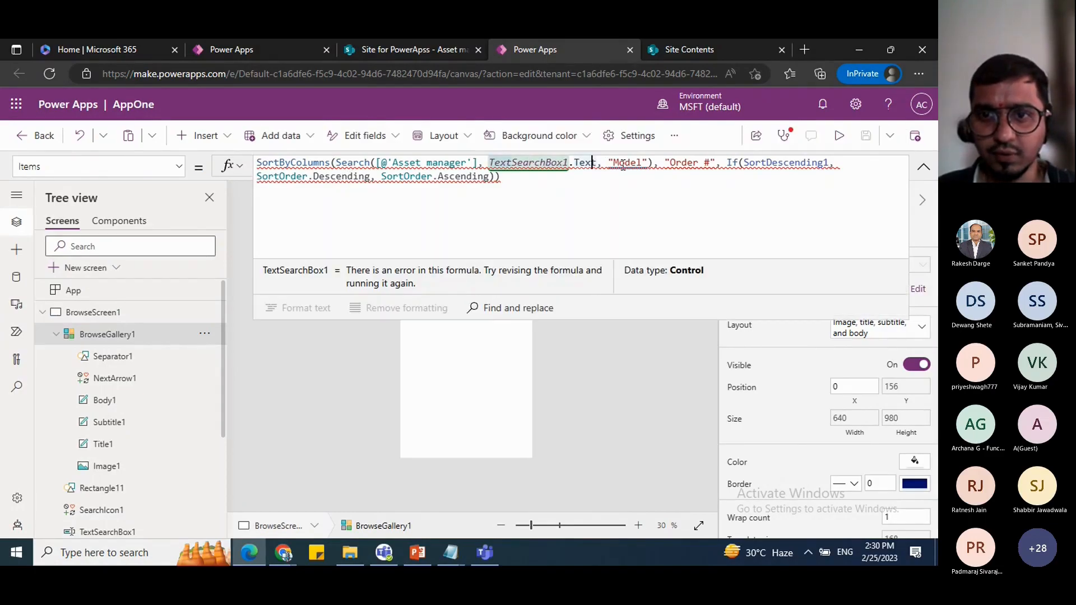
click(650, 163)
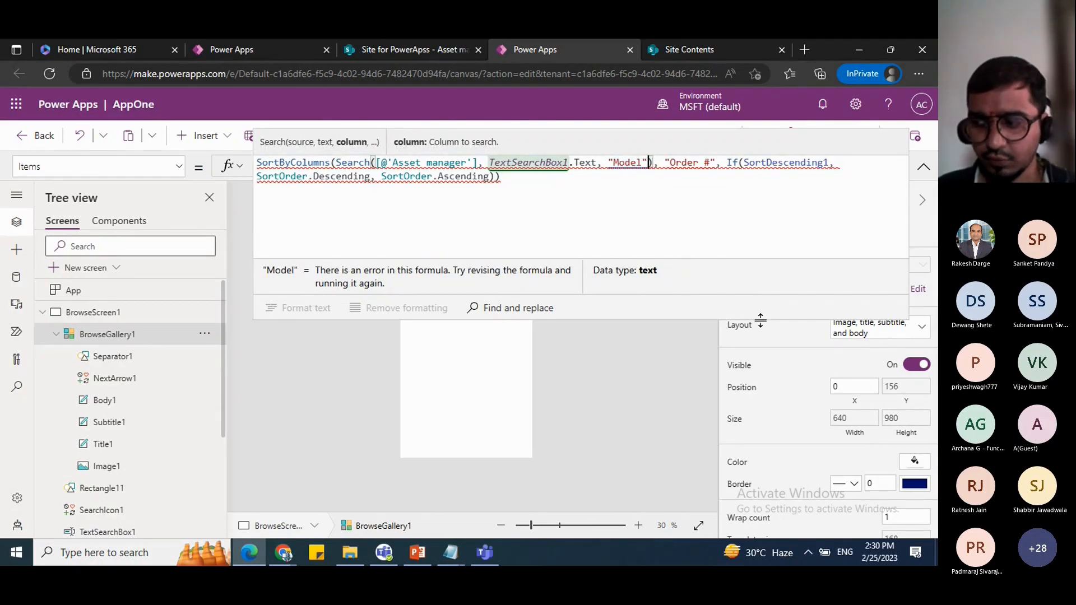
click(709, 166)
key(BackSpace)
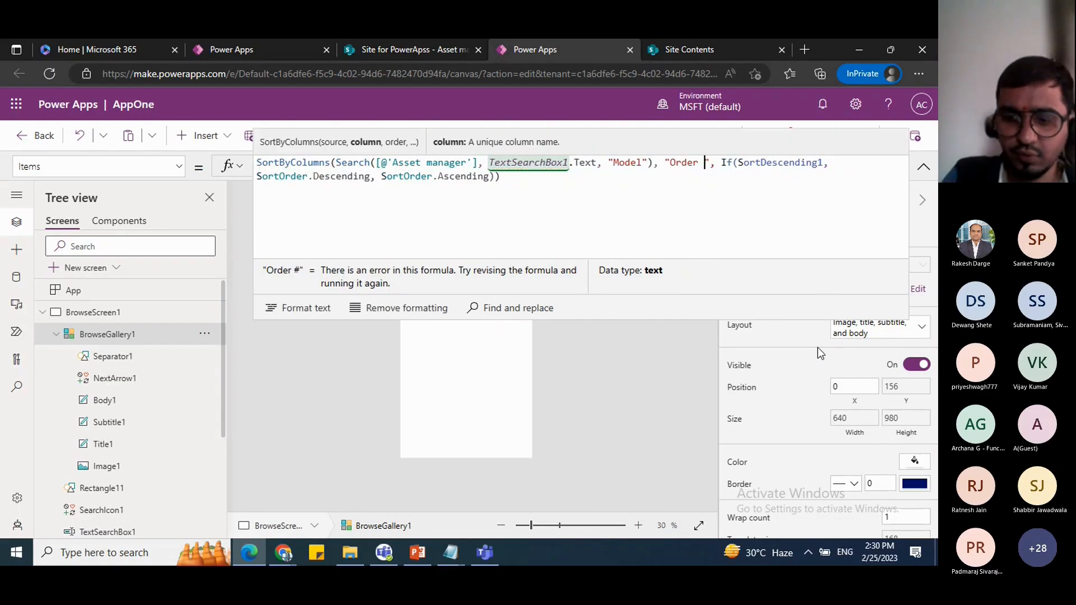
key(BackSpace)
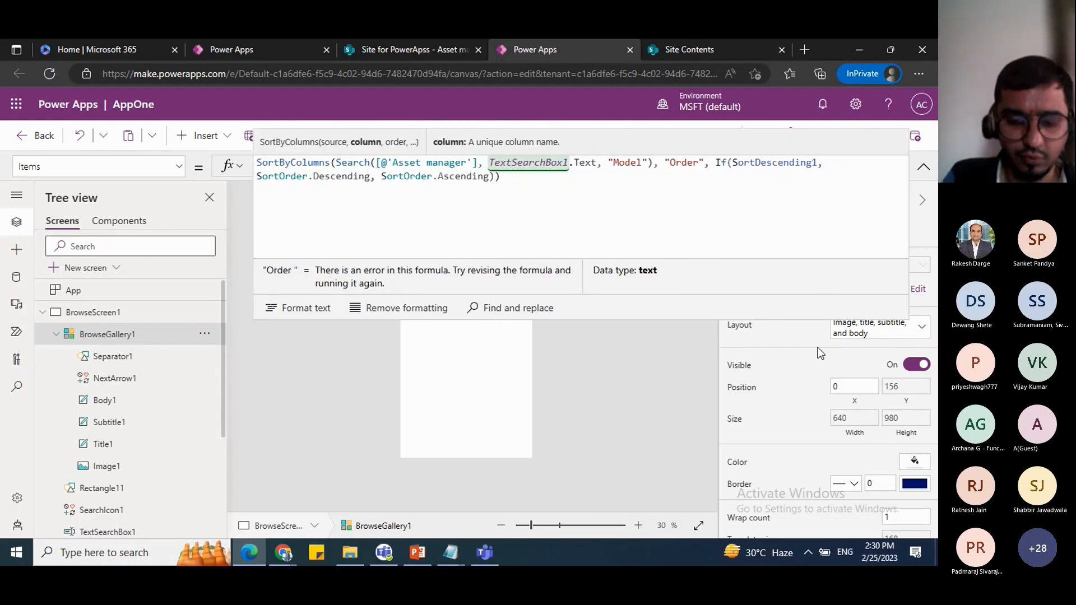
Step: Complete the sort column name in BrowseGallery1's Items formula so it reads "OrderNumber"
text(Number)
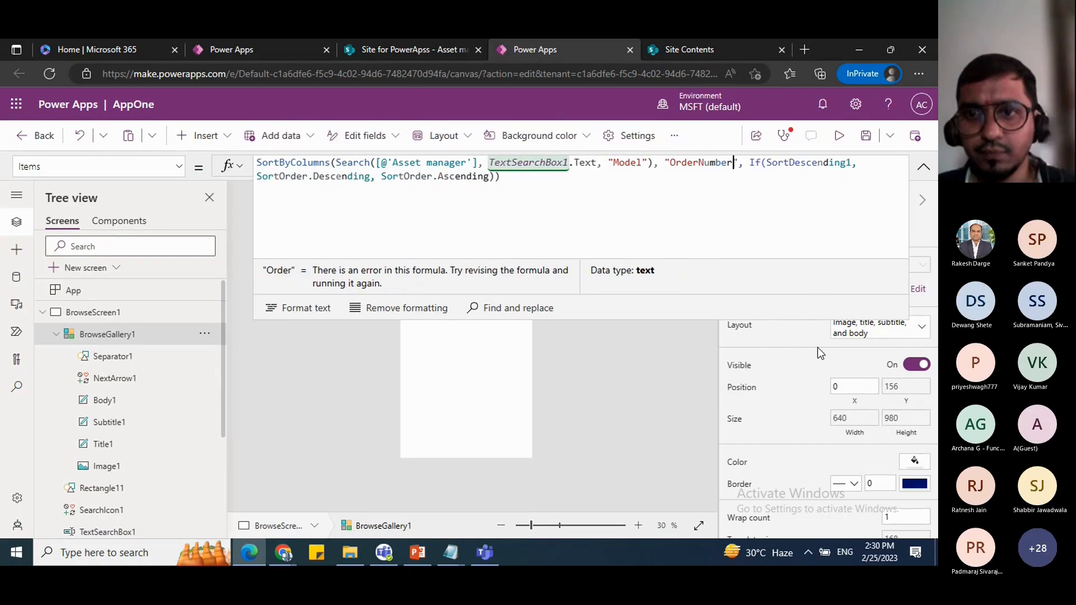
click(597, 163)
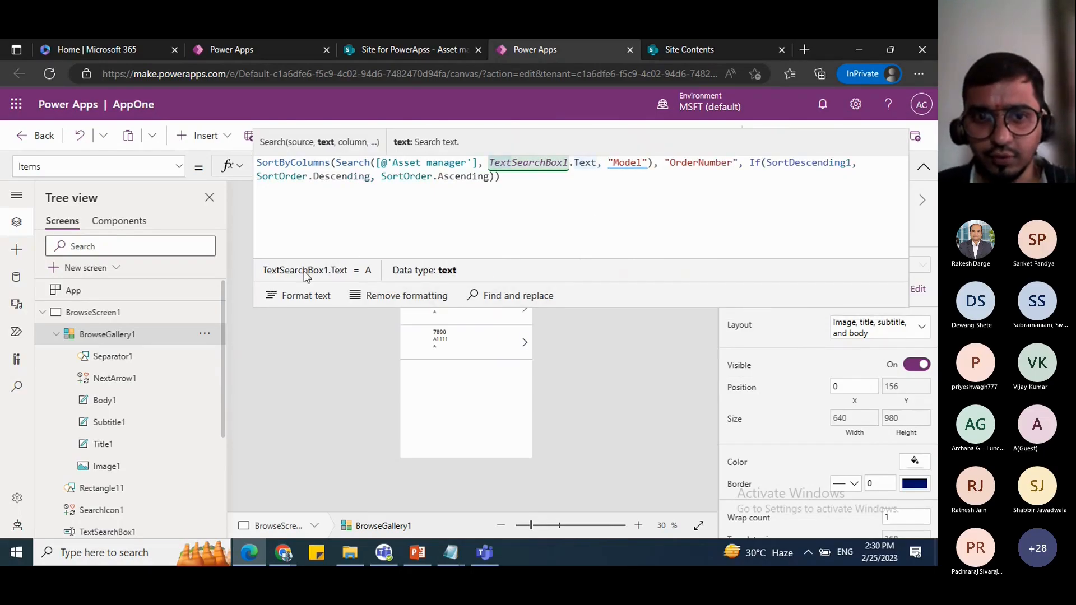
click(671, 188)
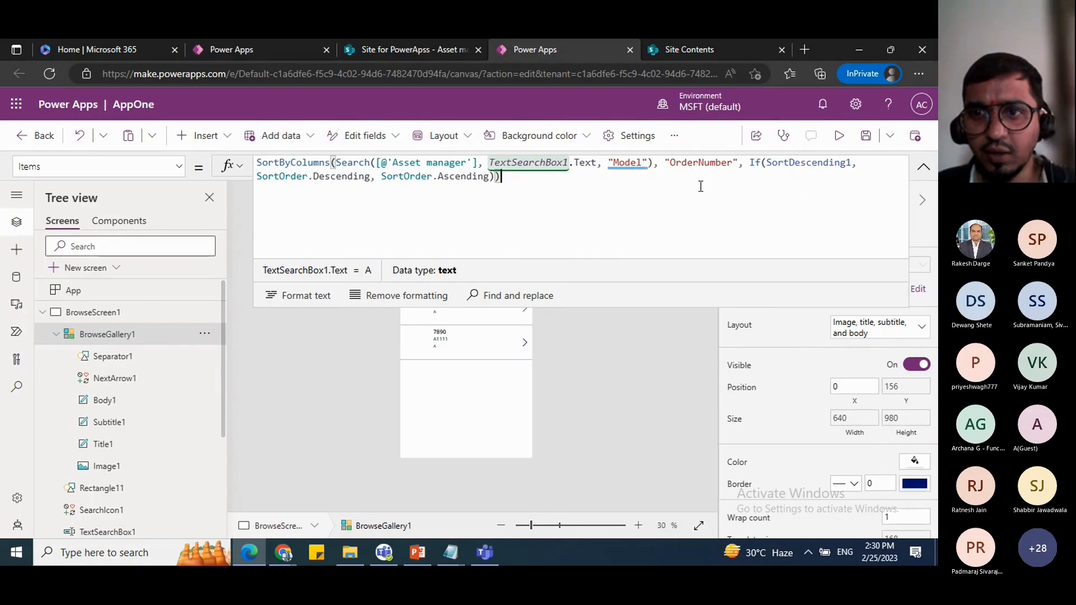
Step: Check the Asset manager columns in the SharePoint list settings on a duplicate tab and return the original tab to the list
click(437, 51)
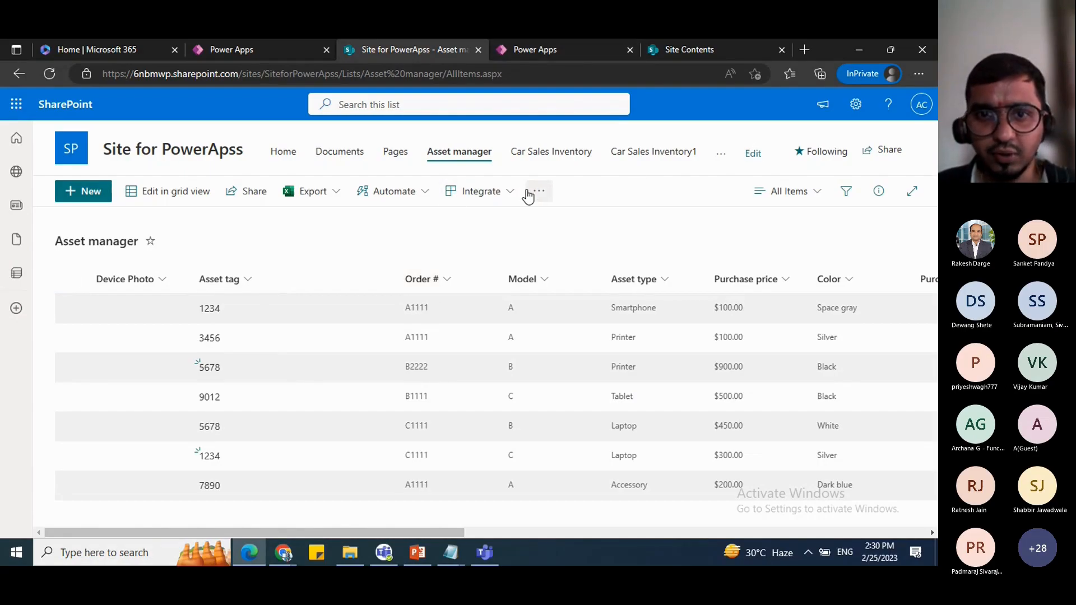
click(856, 104)
click(760, 248)
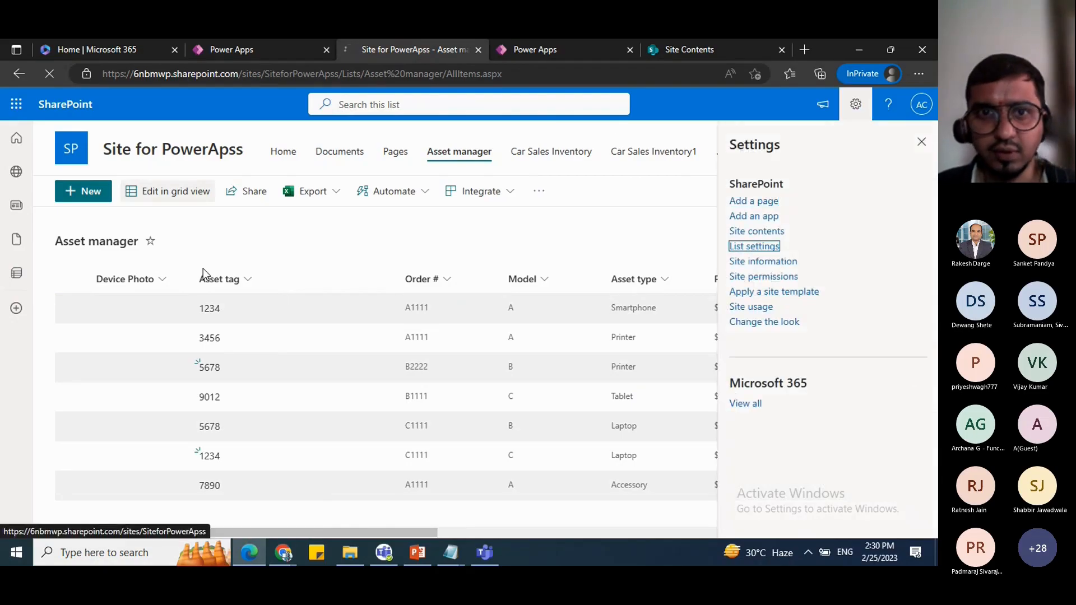
right_click(376, 51)
click(443, 133)
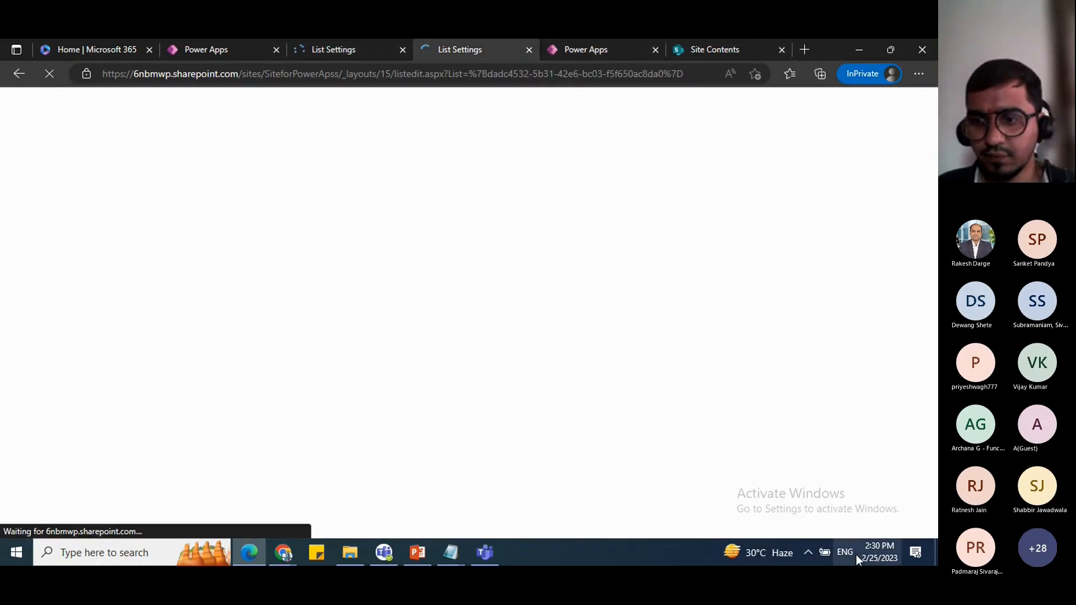
scroll(210, 383, down, 5)
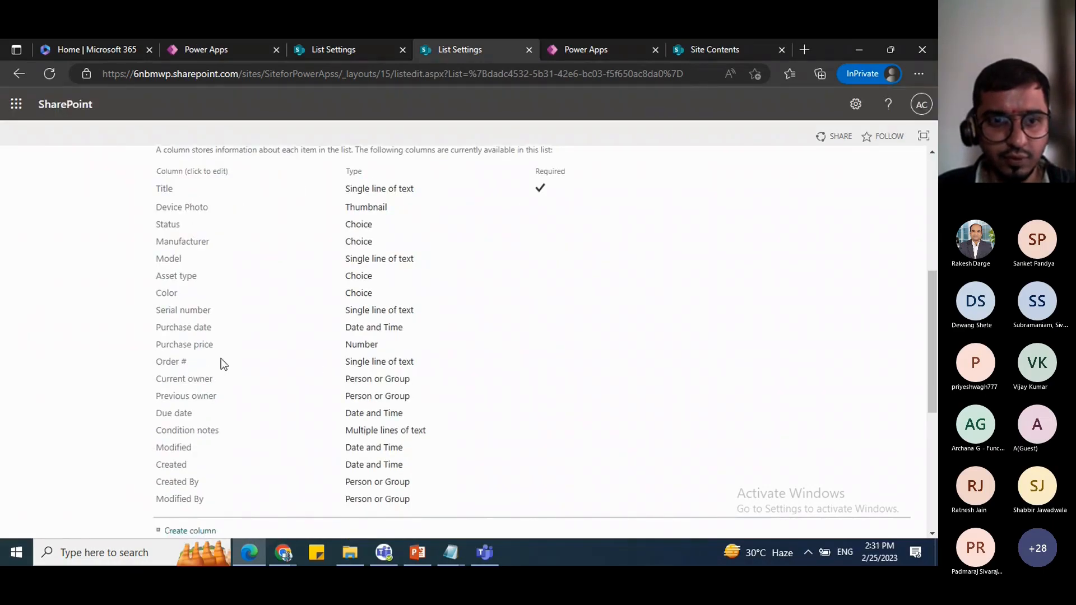
click(324, 45)
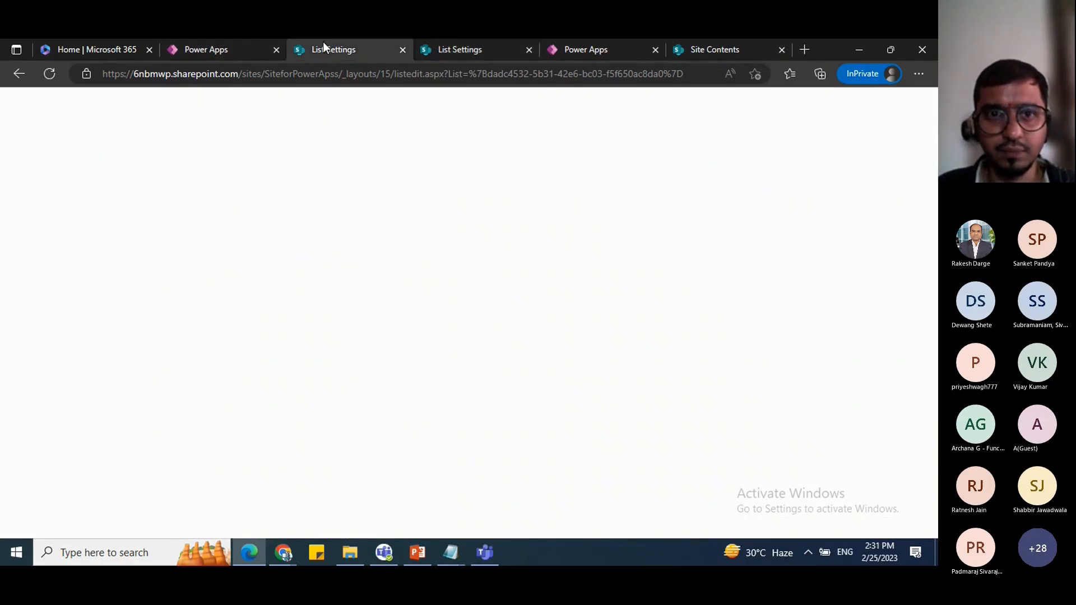
click(19, 73)
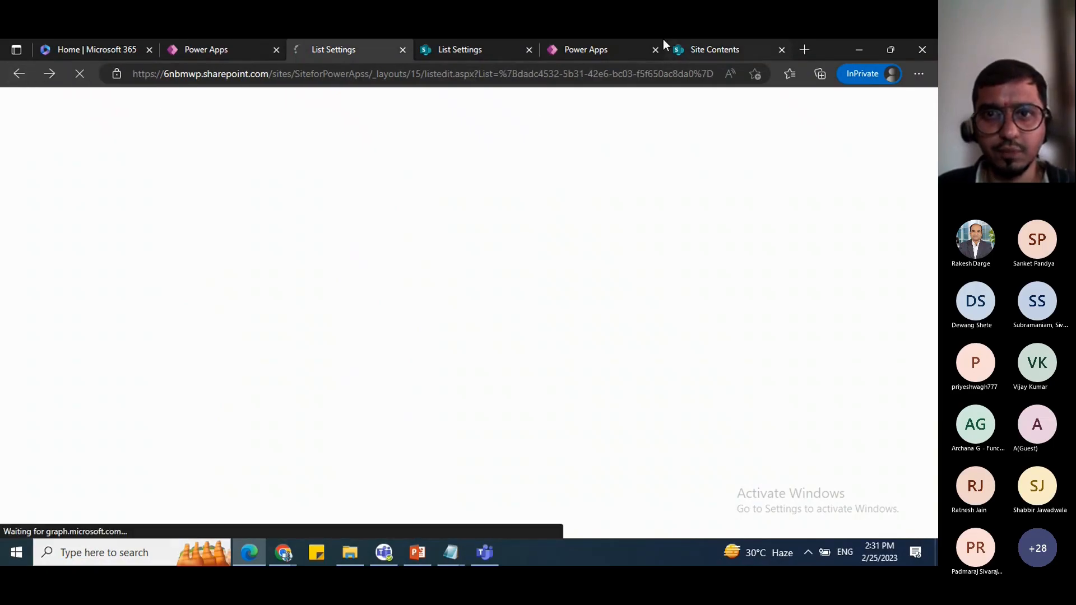
Step: Return to the Power Apps editor, collapse the gallery's formula and save the app
click(606, 52)
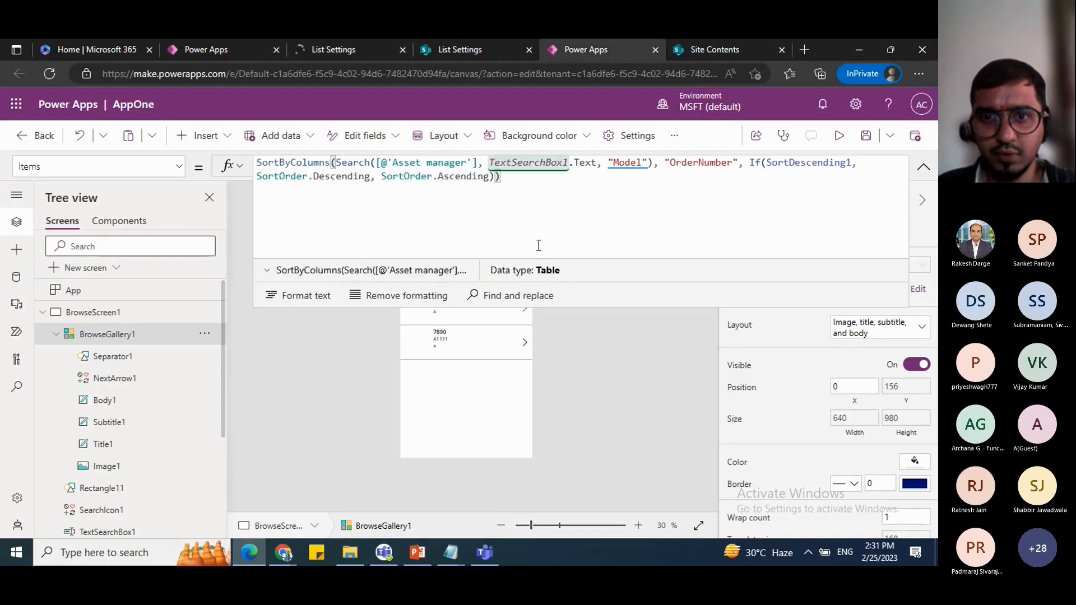
click(626, 381)
click(924, 167)
click(866, 136)
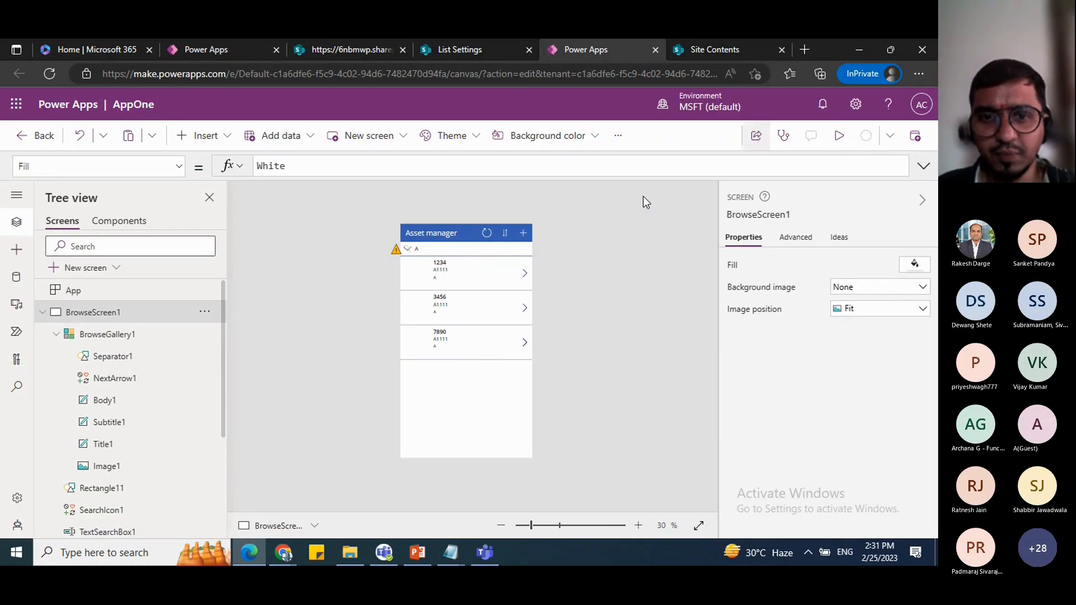
Step: Review BrowseGallery1's Items formula, preview the app and clear the gallery's search text
click(493, 259)
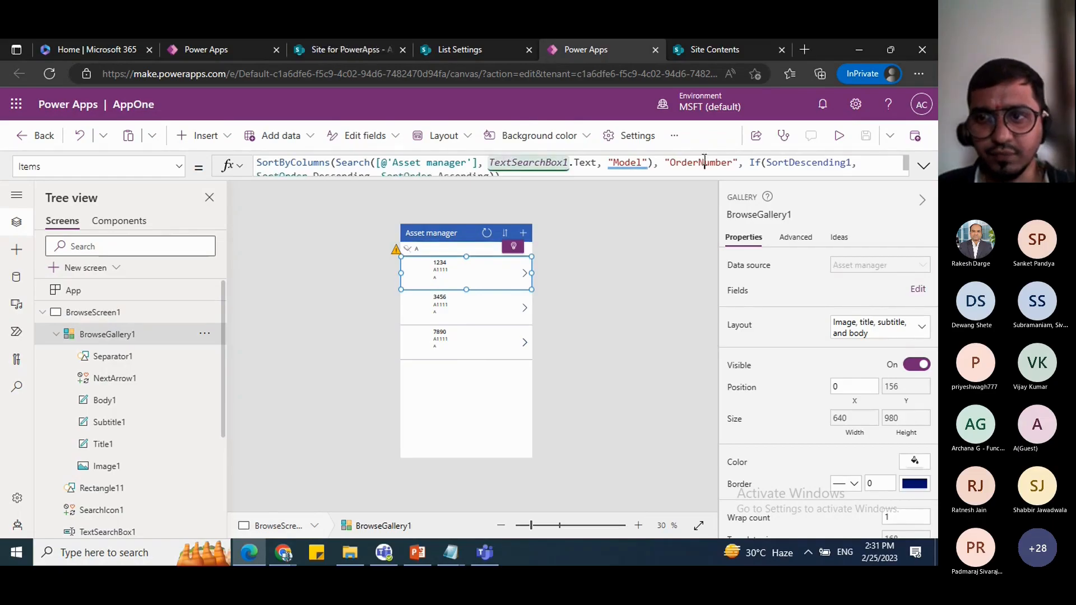
click(924, 166)
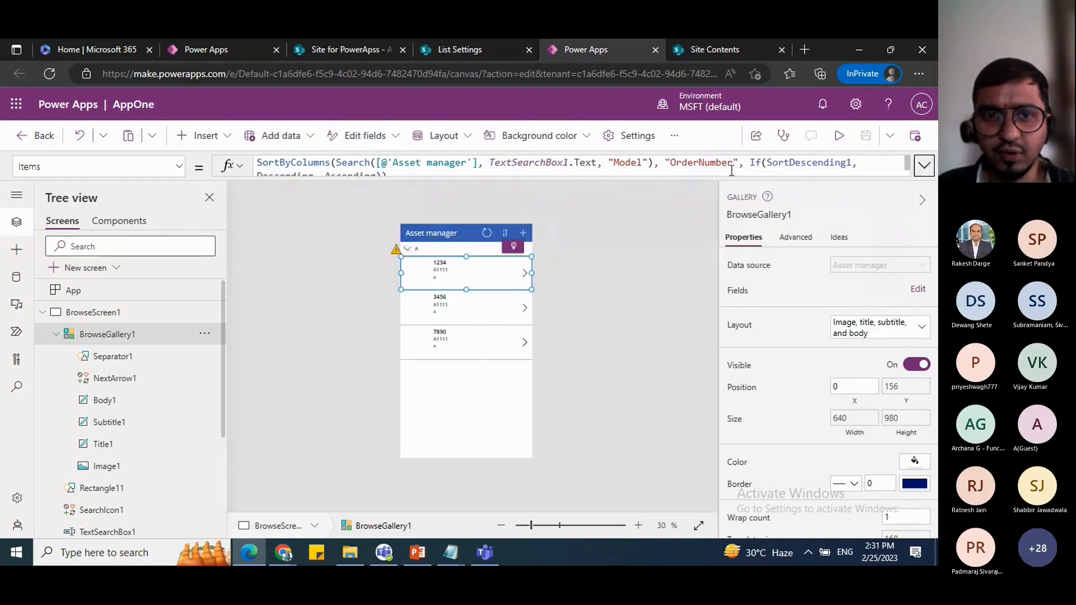
click(841, 137)
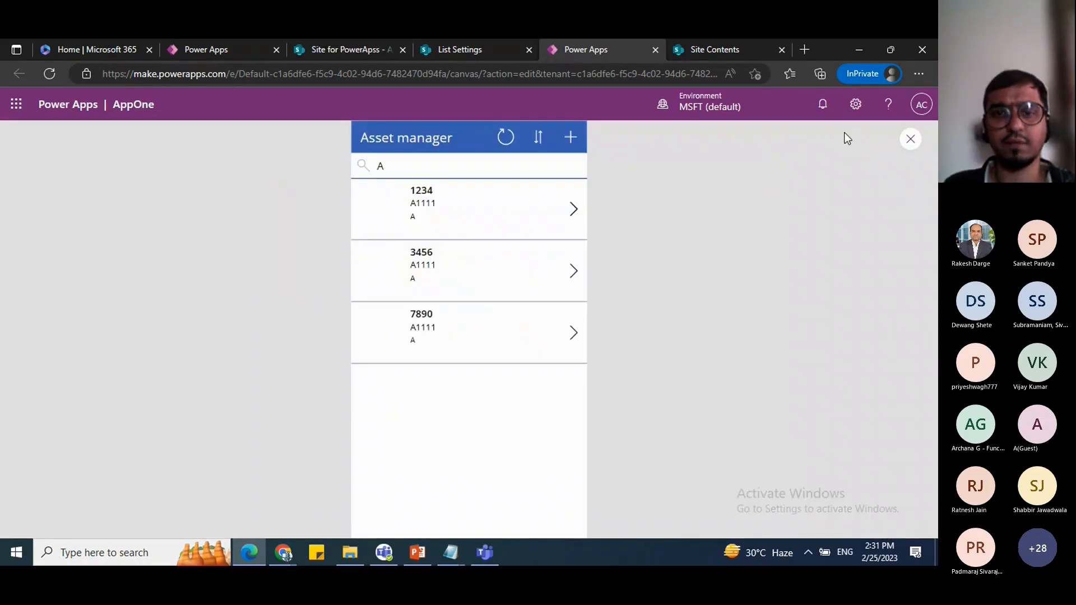
click(414, 177)
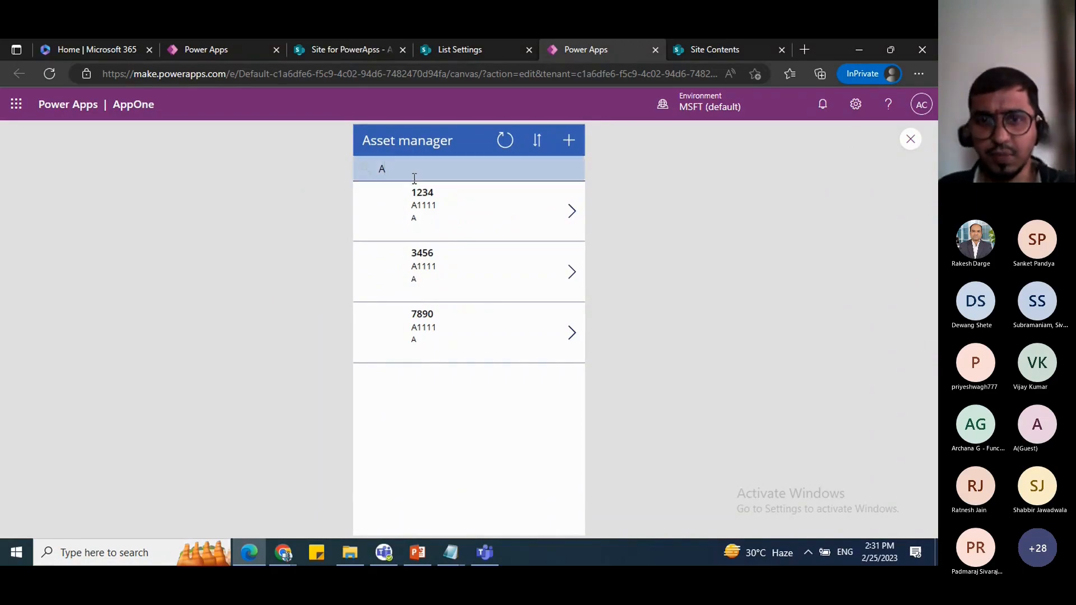
key(BackSpace)
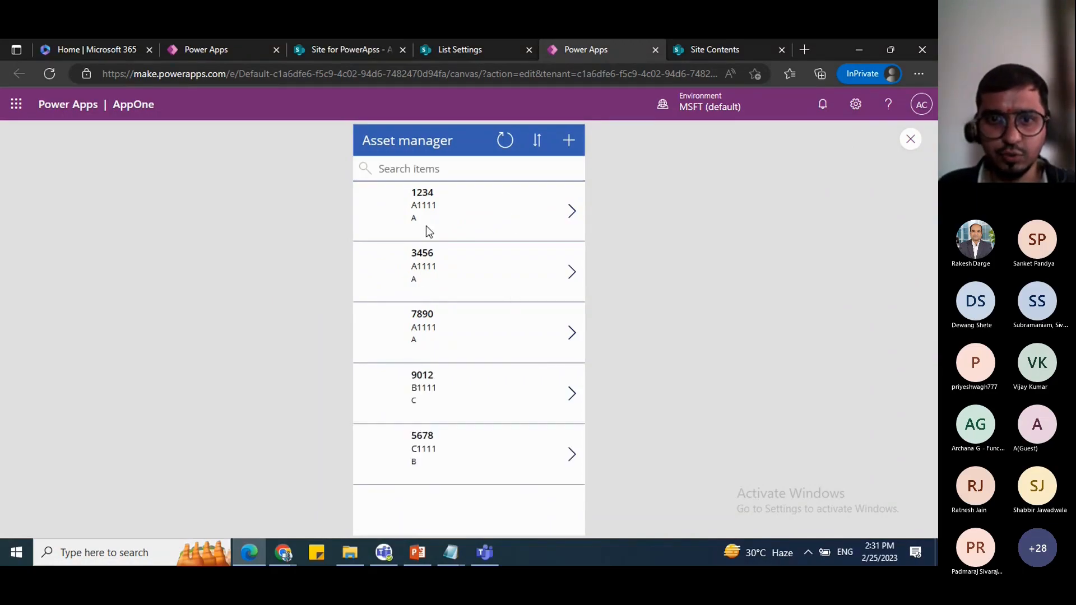
Step: Sort the SharePoint Asset manager list by Order # in ascending order and compare it with the previewed gallery
click(351, 44)
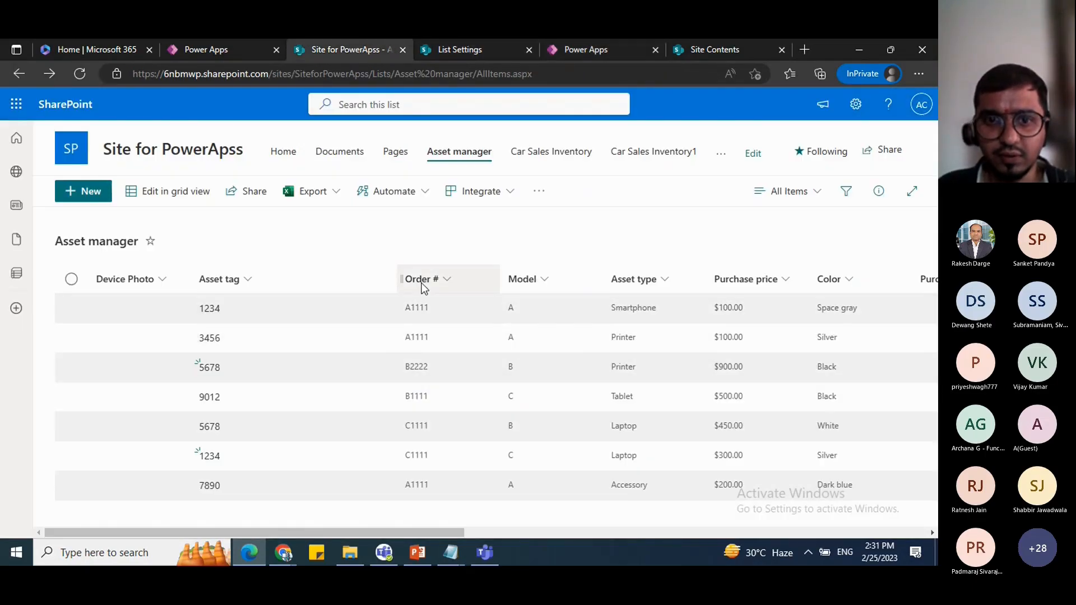
click(452, 281)
click(429, 306)
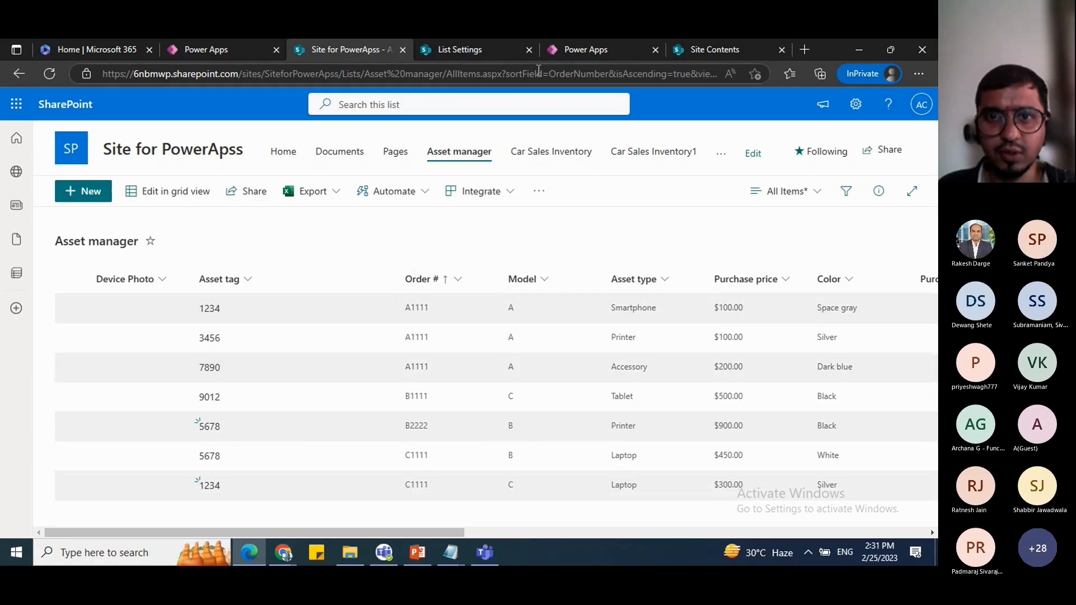
click(550, 50)
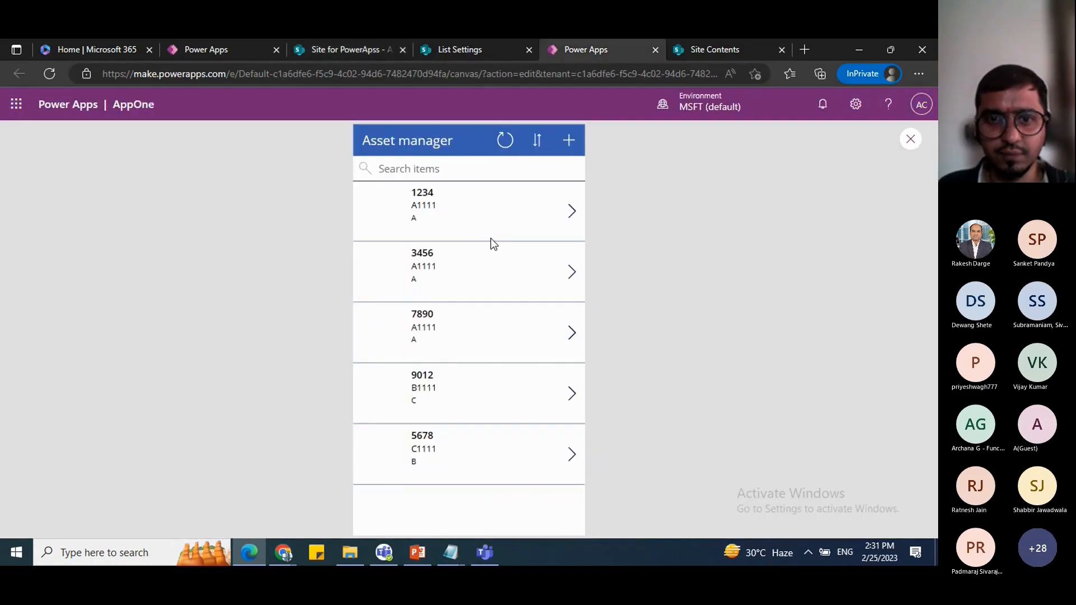
Step: Search the previewed gallery for A and for B, comparing against the Model values in the SharePoint list
click(396, 180)
text(A)
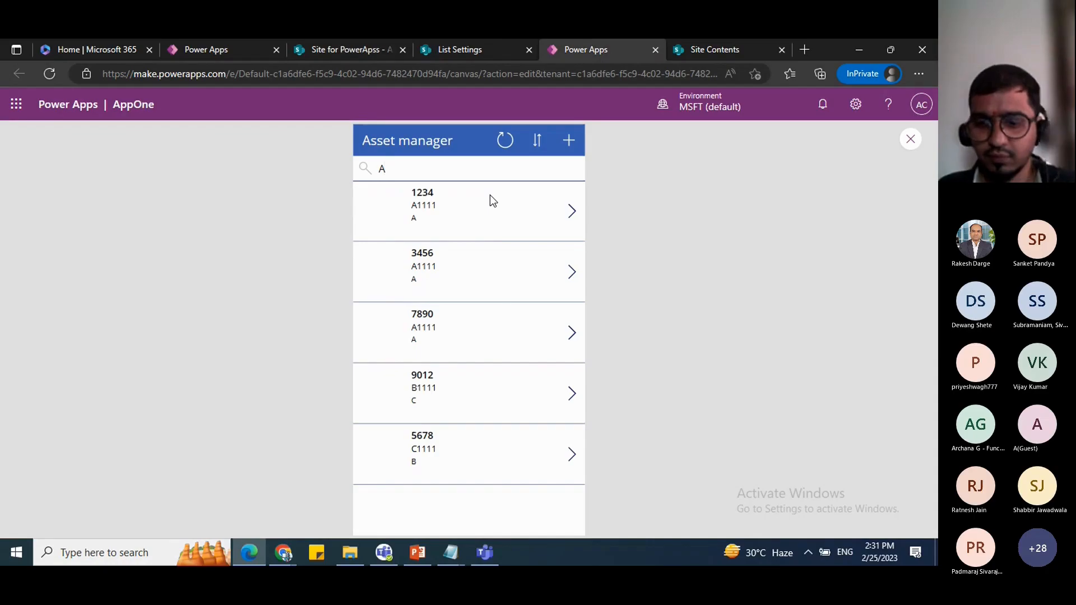
click(448, 51)
click(365, 49)
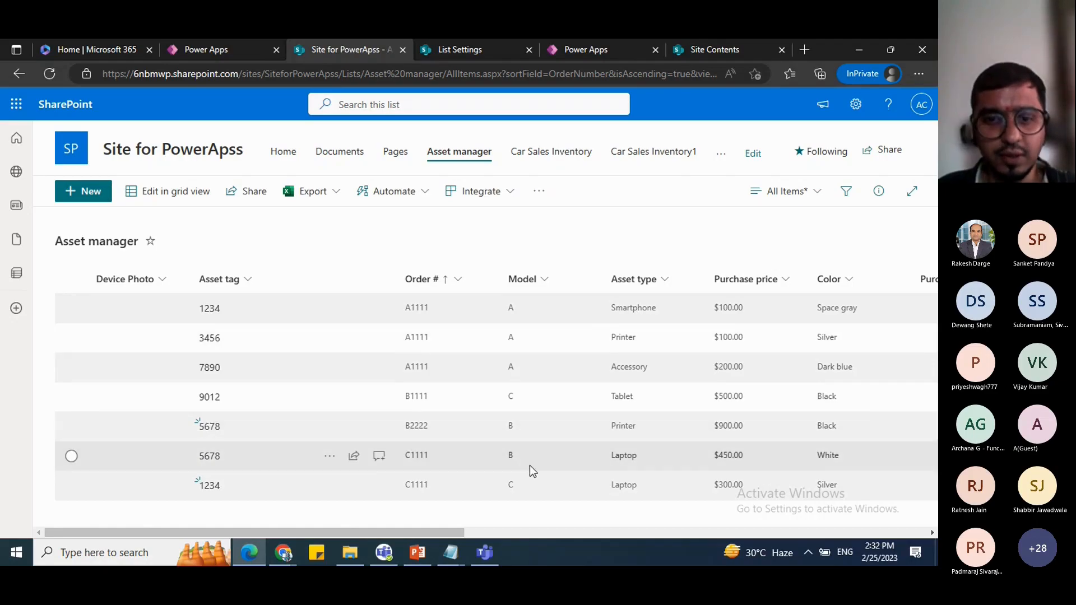
click(567, 42)
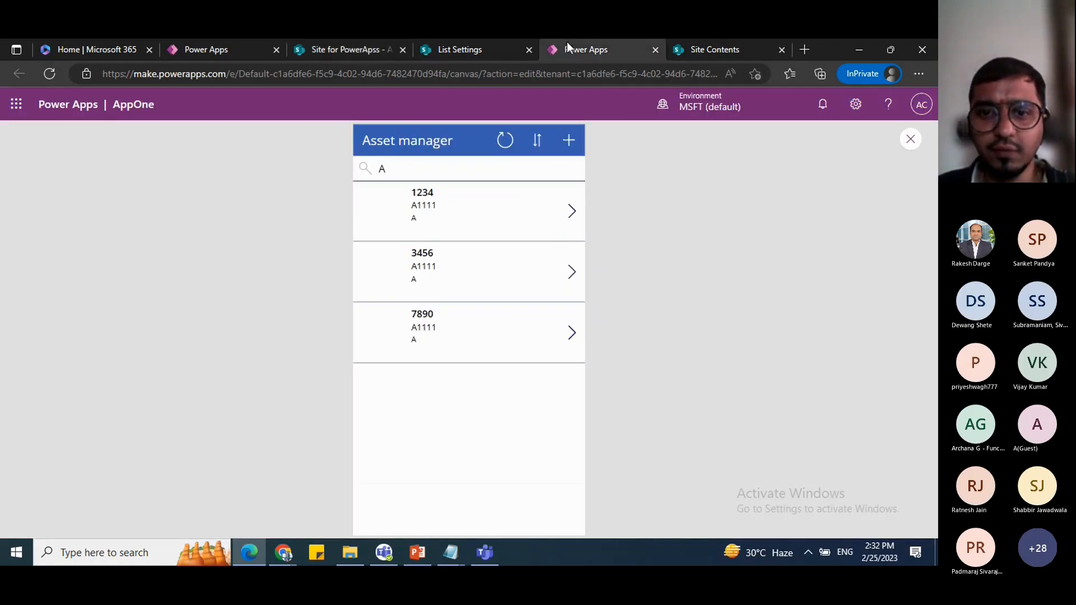
click(407, 168)
text(B)
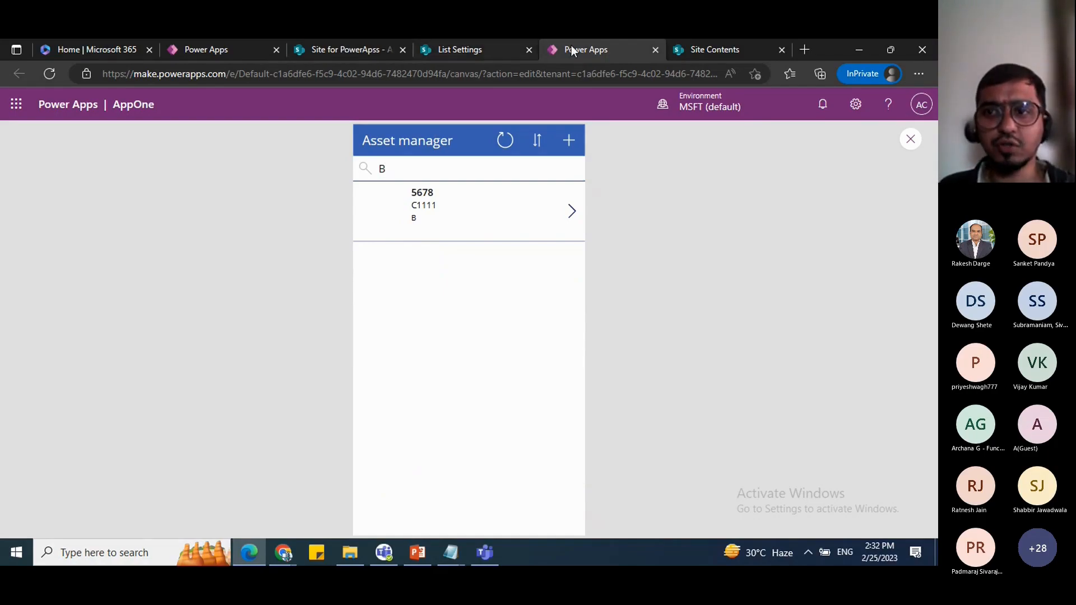
Step: Leave the preview and check the data row limit in the app's general settings
click(917, 140)
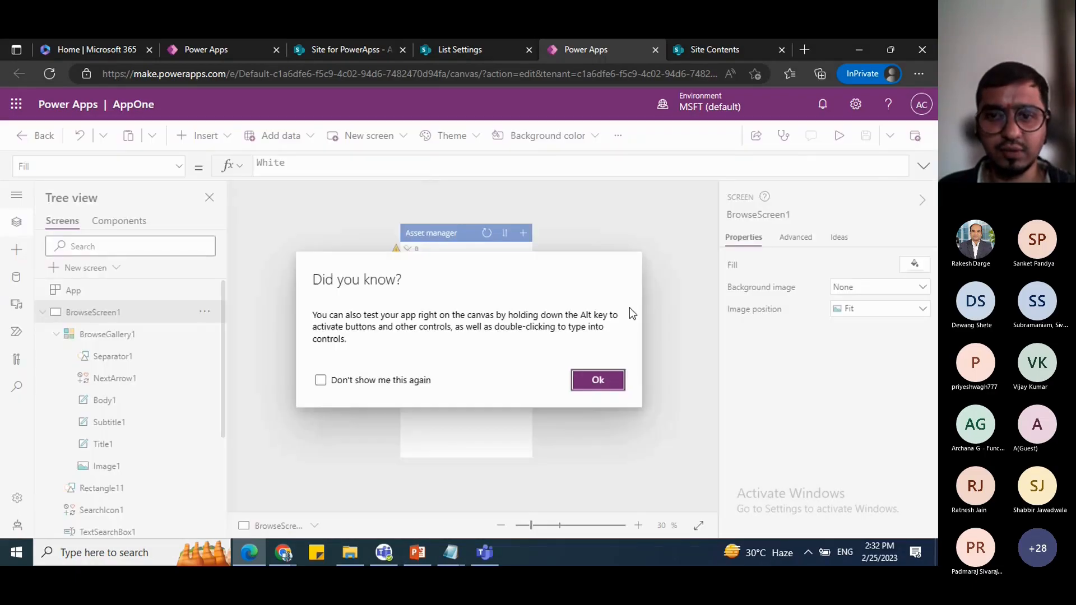
click(611, 377)
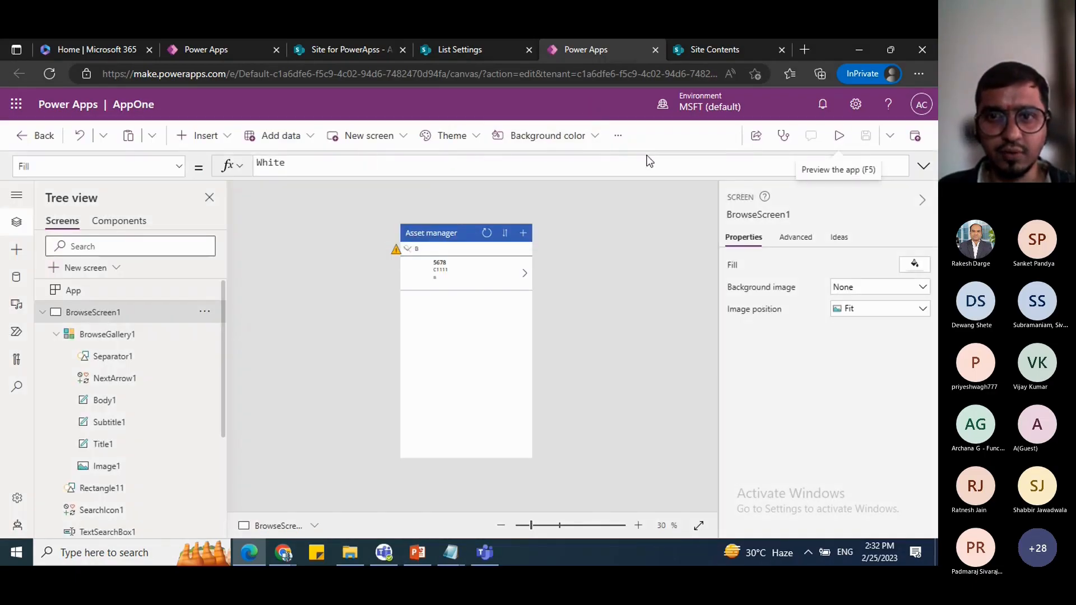
click(617, 136)
click(619, 193)
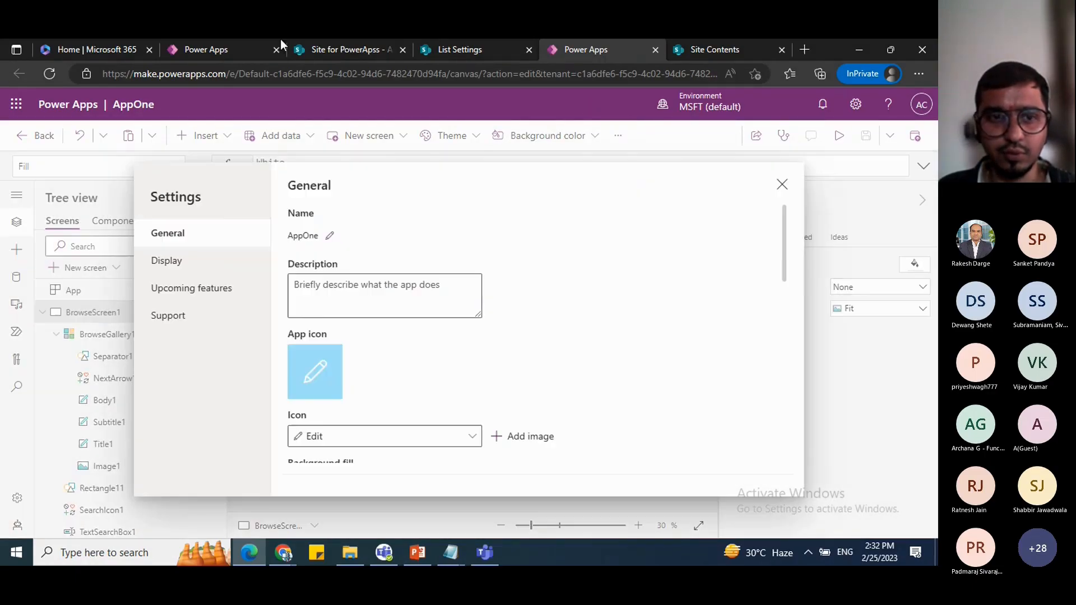
scroll(291, 415, down, 4)
scroll(304, 377, down, 4)
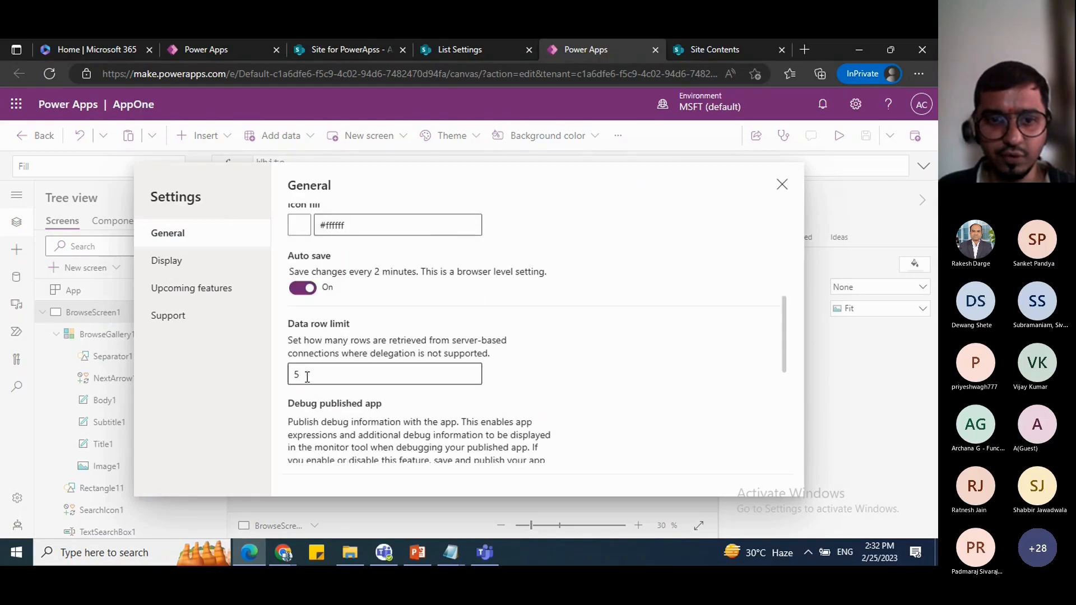
click(303, 269)
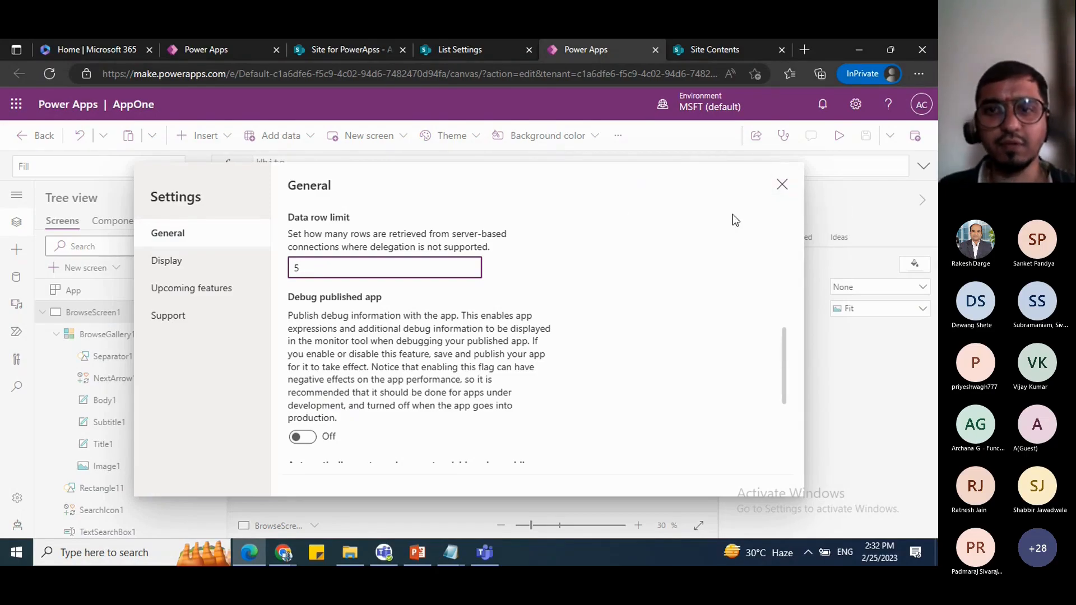
click(781, 184)
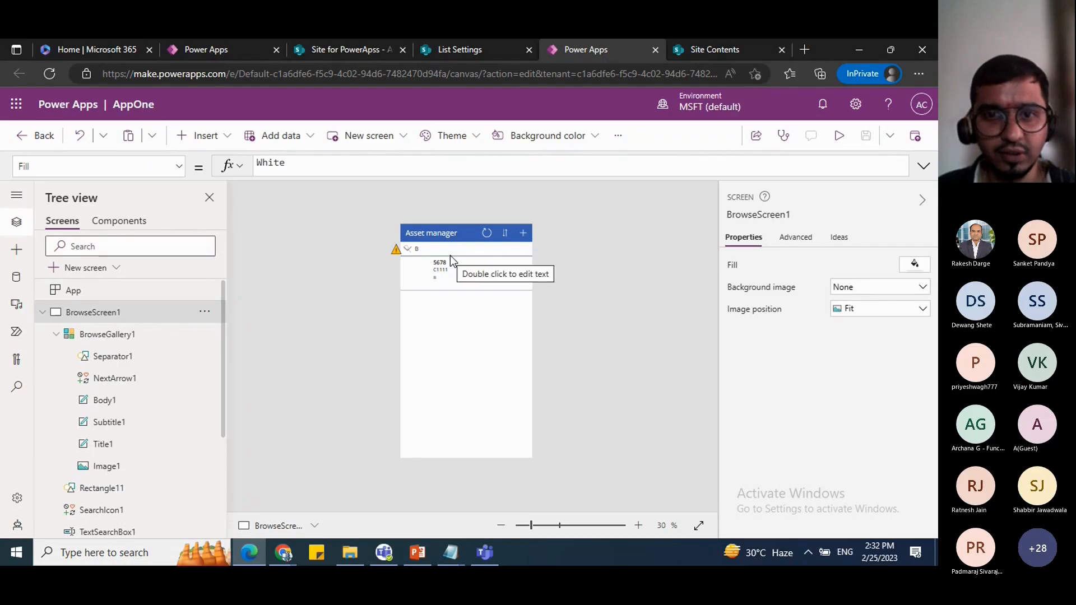
Step: Switch to the PowerPoint presentation and go through the three items on the Agenda slide
click(424, 561)
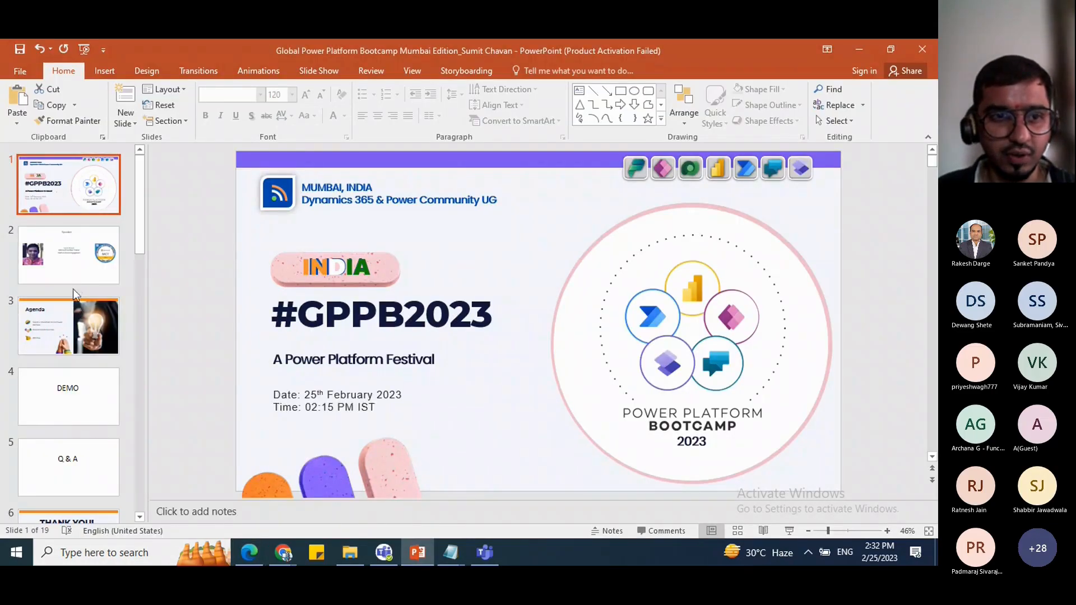
click(84, 263)
click(77, 330)
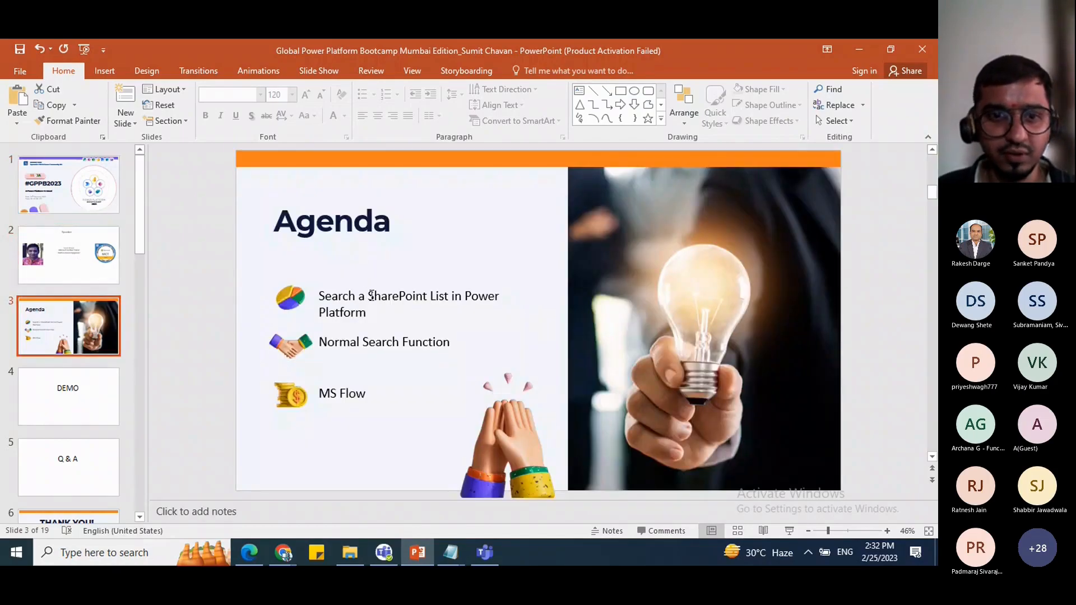
click(371, 296)
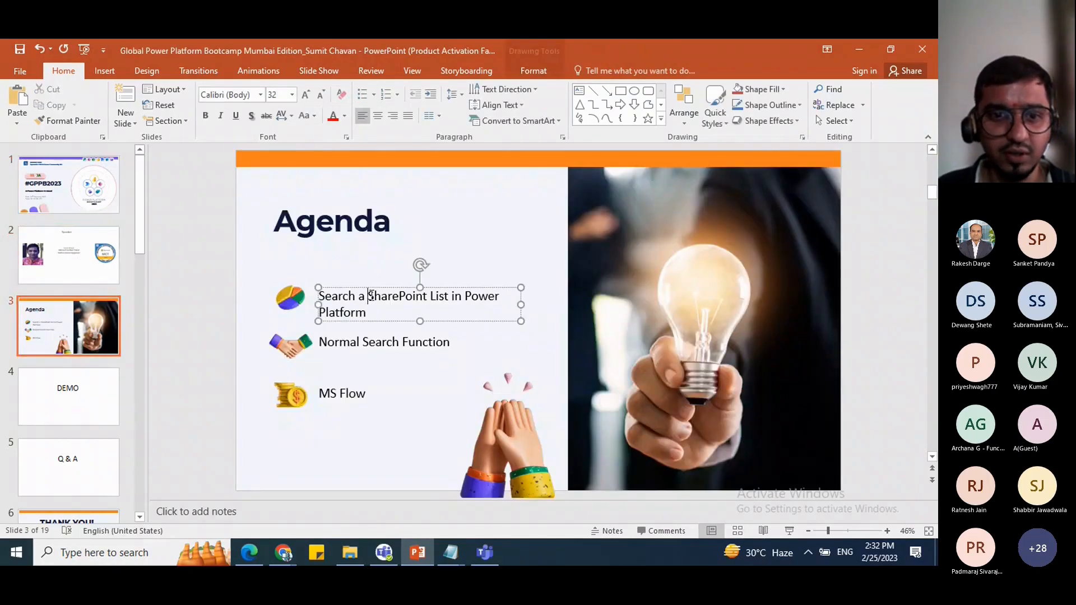
click(373, 344)
click(355, 313)
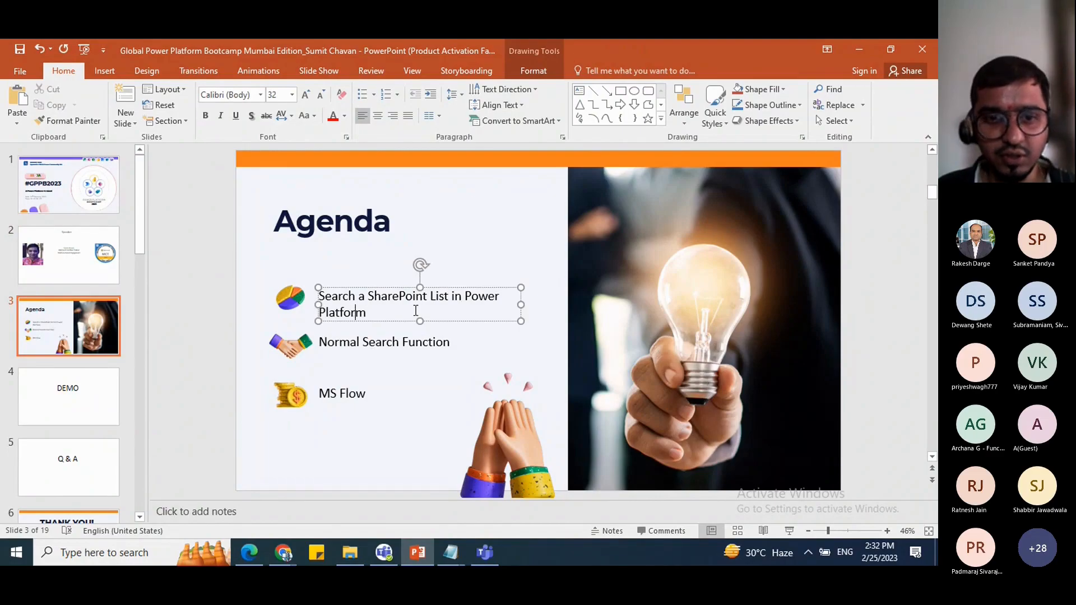
click(376, 345)
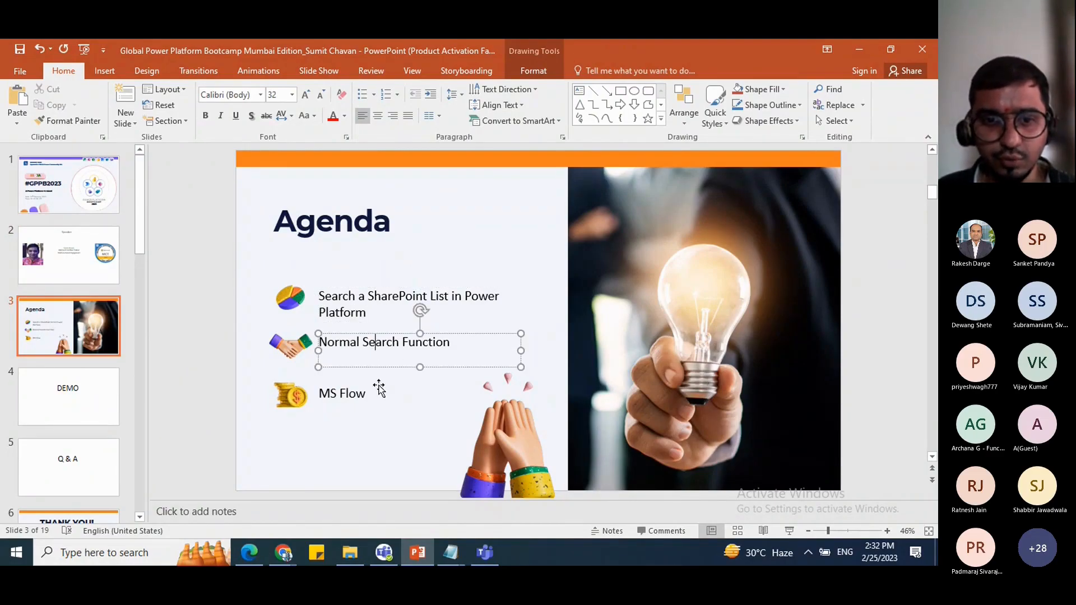
click(348, 398)
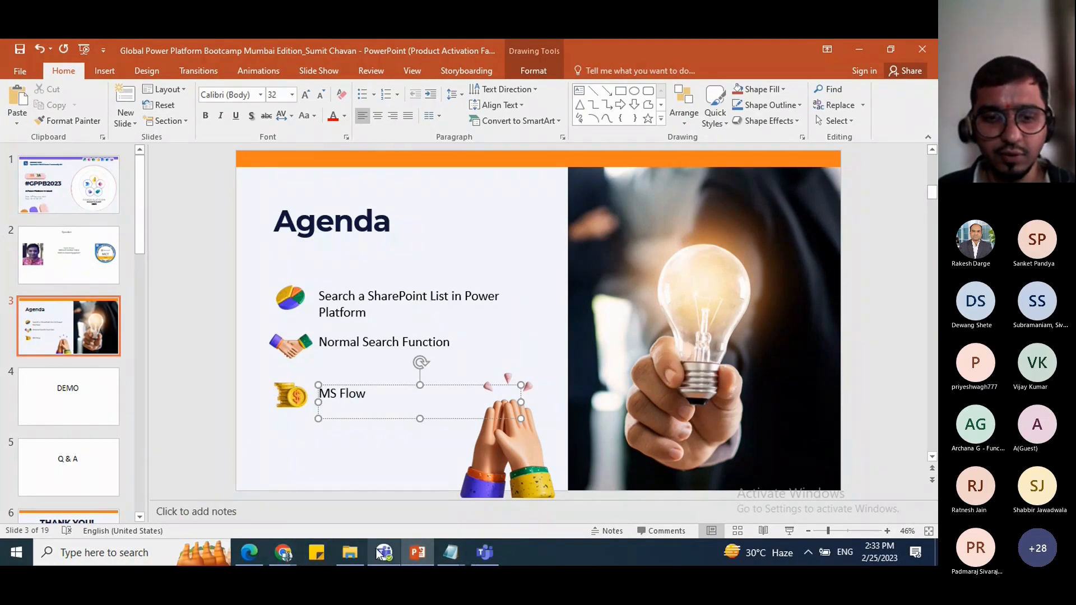
Step: Switch to the browser, check the Car Inventory App draft, and start leaving AppOne in the other Power Apps tab
click(260, 556)
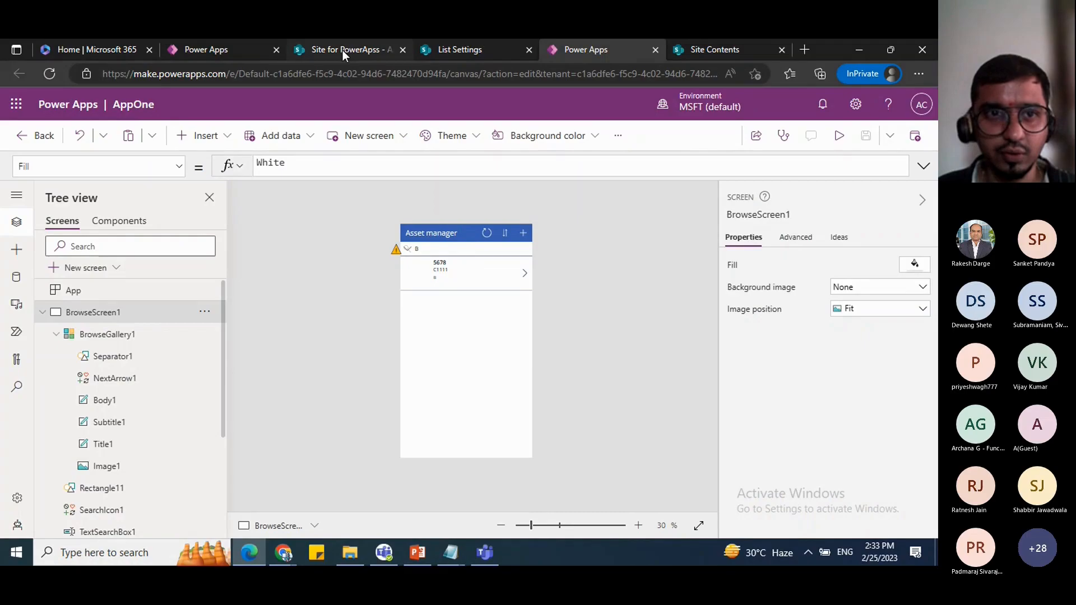
click(231, 51)
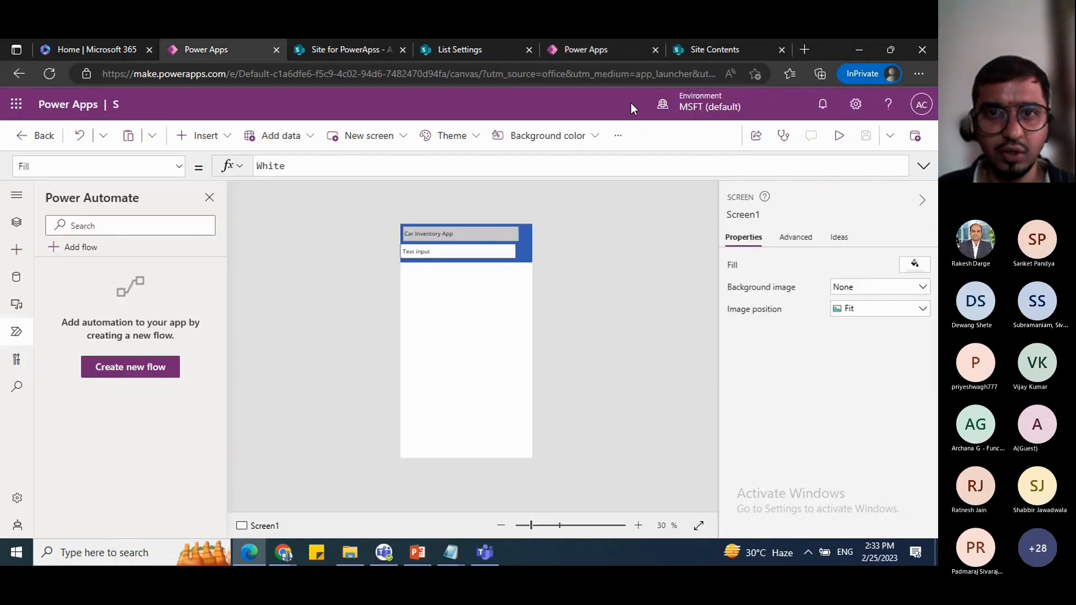
click(611, 45)
click(35, 147)
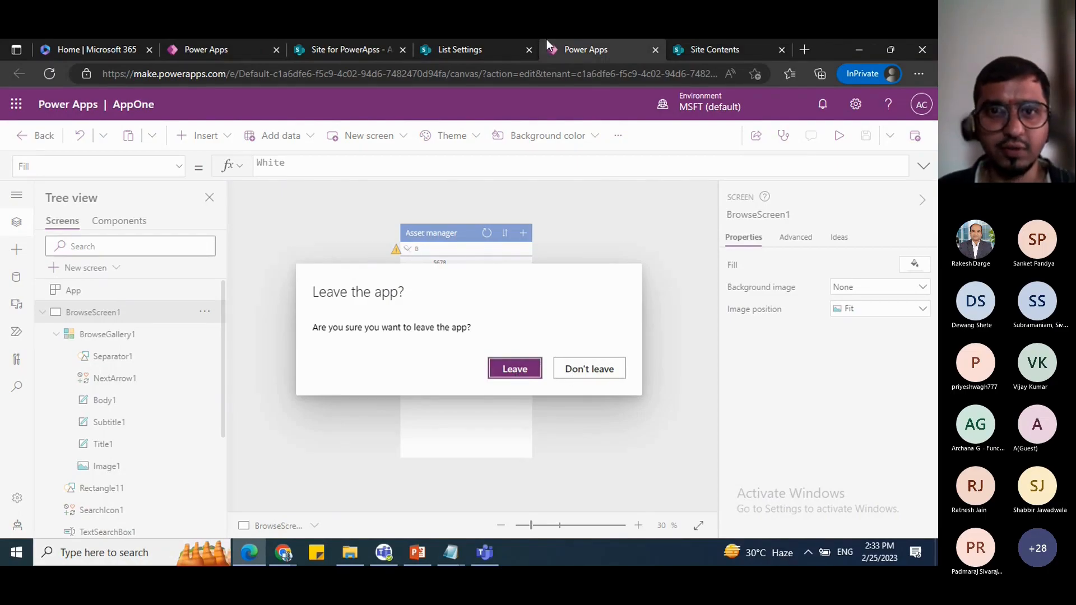
Step: Look through the Power Apps integration options of the SharePoint Asset manager list
click(453, 54)
click(344, 54)
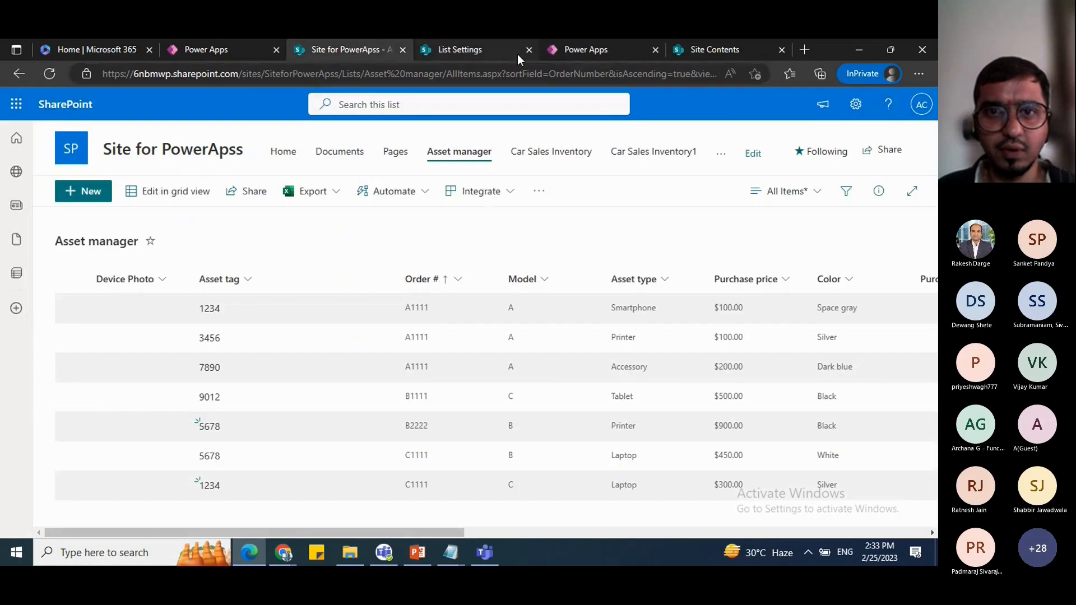
click(539, 192)
click(480, 191)
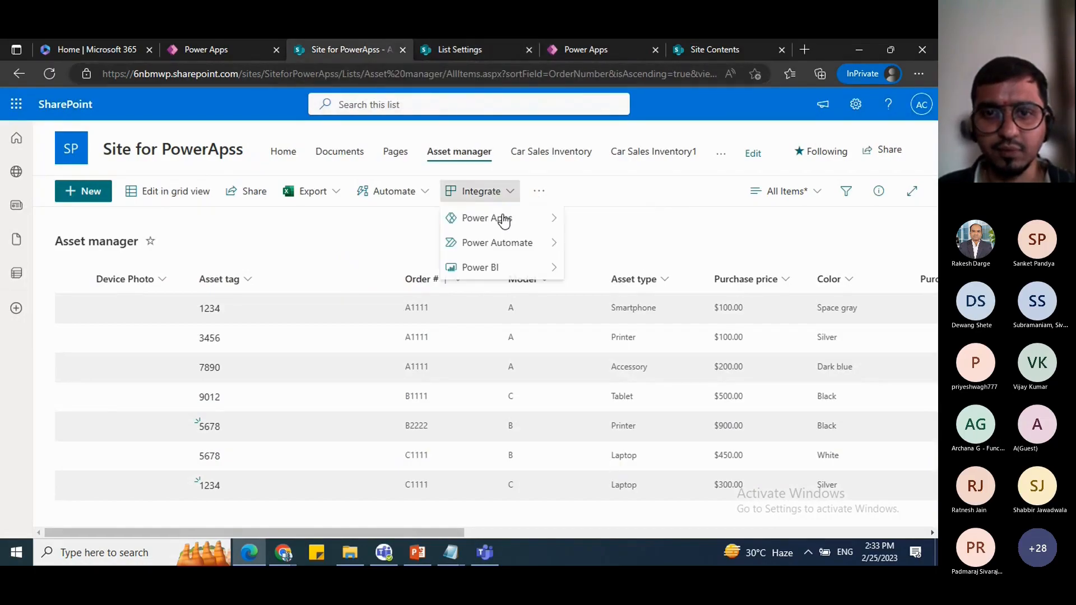
mouse_move(554, 231)
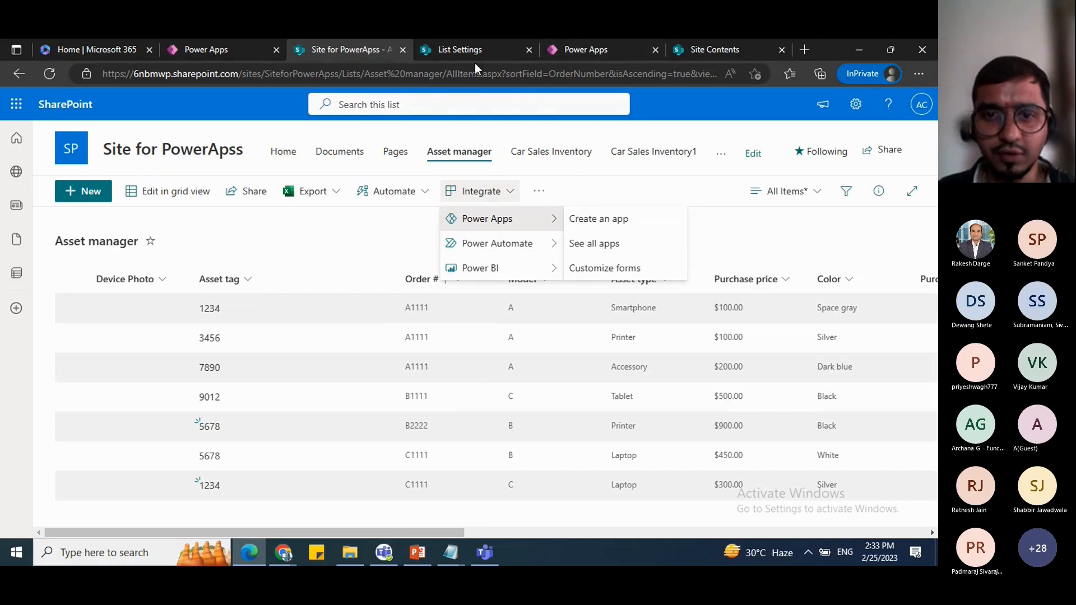
Step: Return to AppOne and leave it, discarding any unsaved changes
click(573, 50)
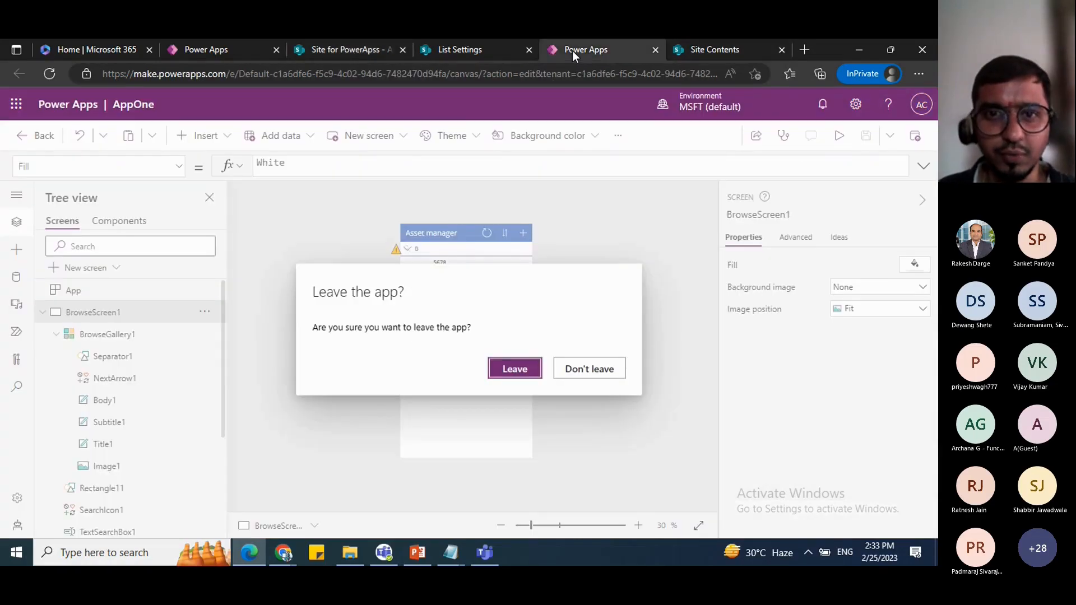
click(503, 371)
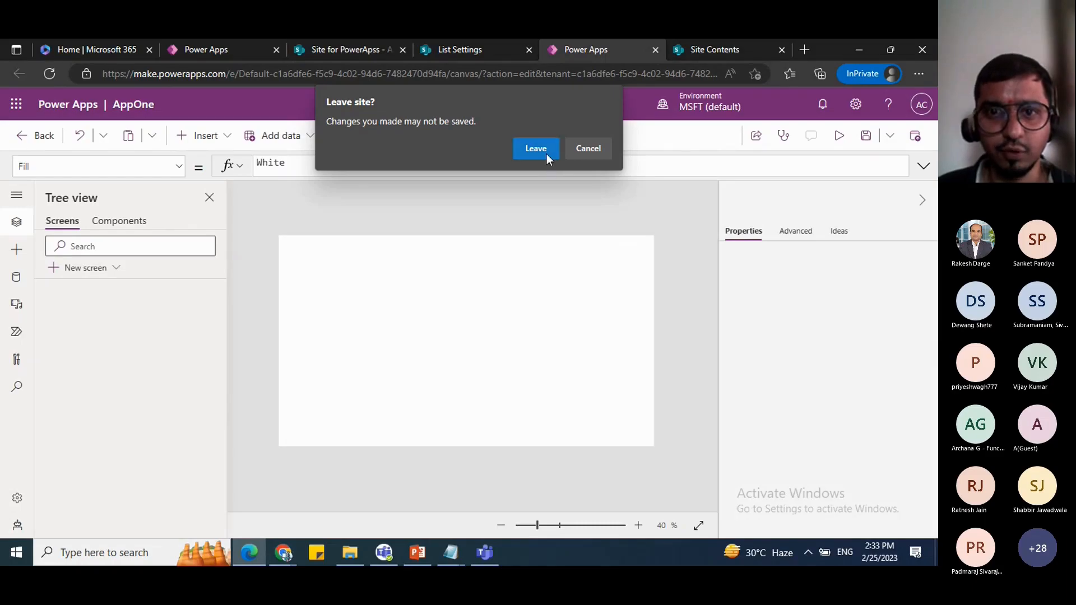
click(546, 148)
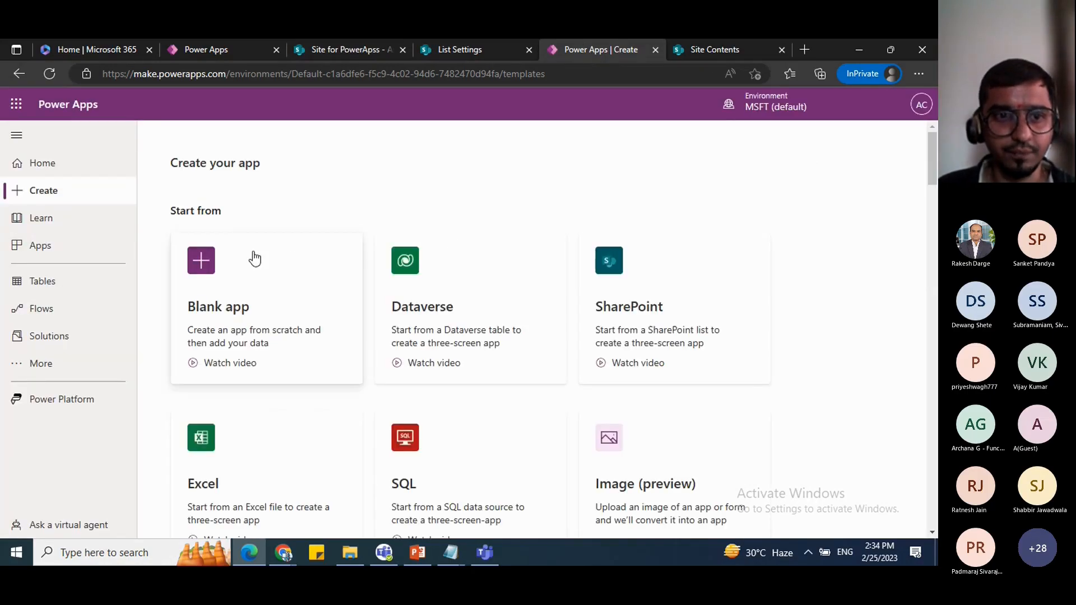
Step: Start a blank canvas app in Phone format
click(200, 267)
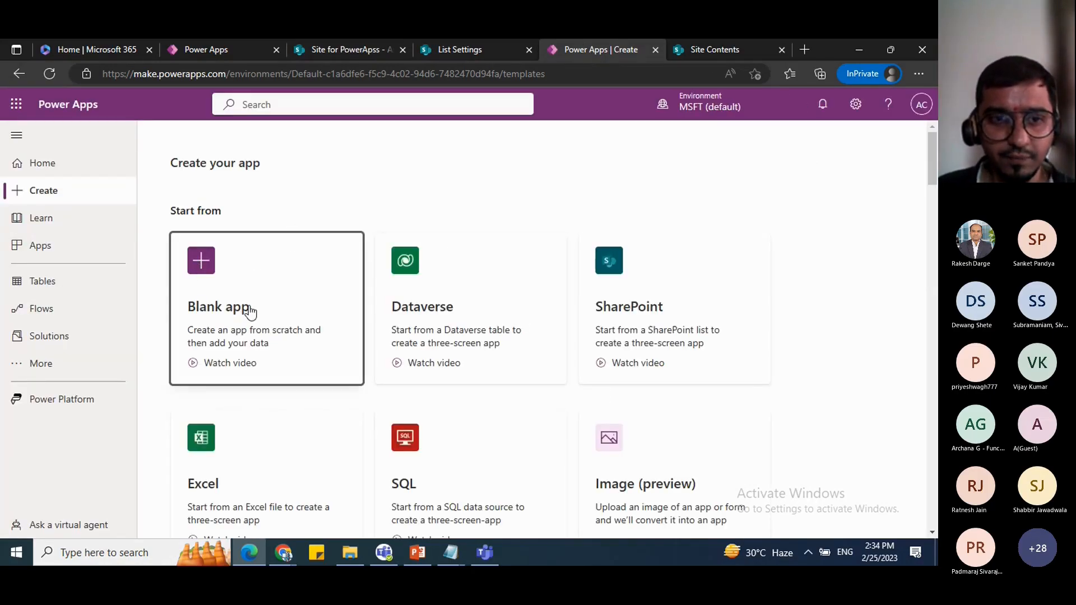
click(196, 262)
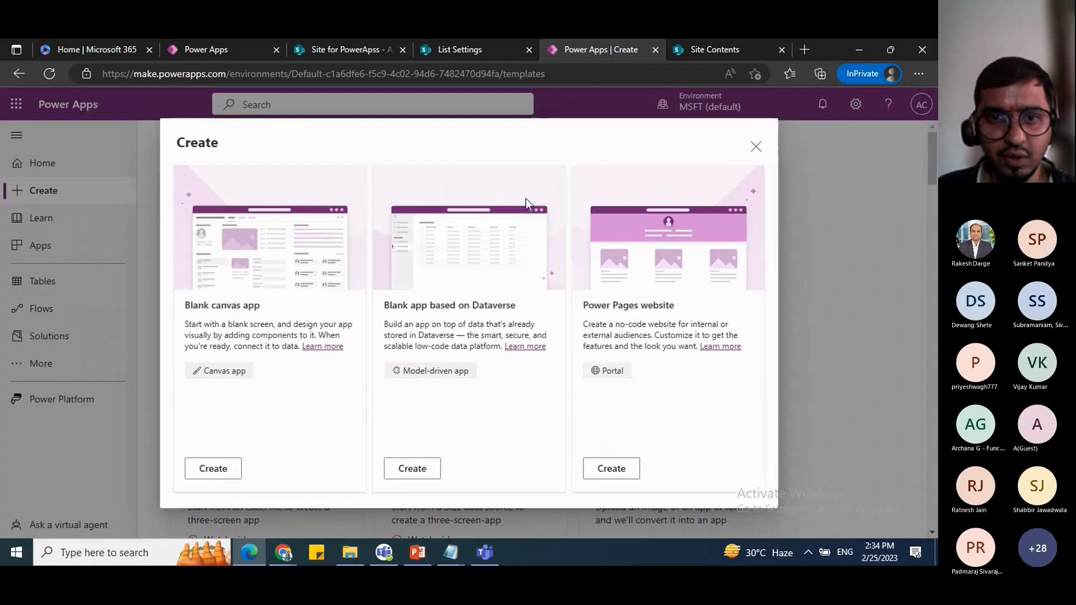
click(212, 469)
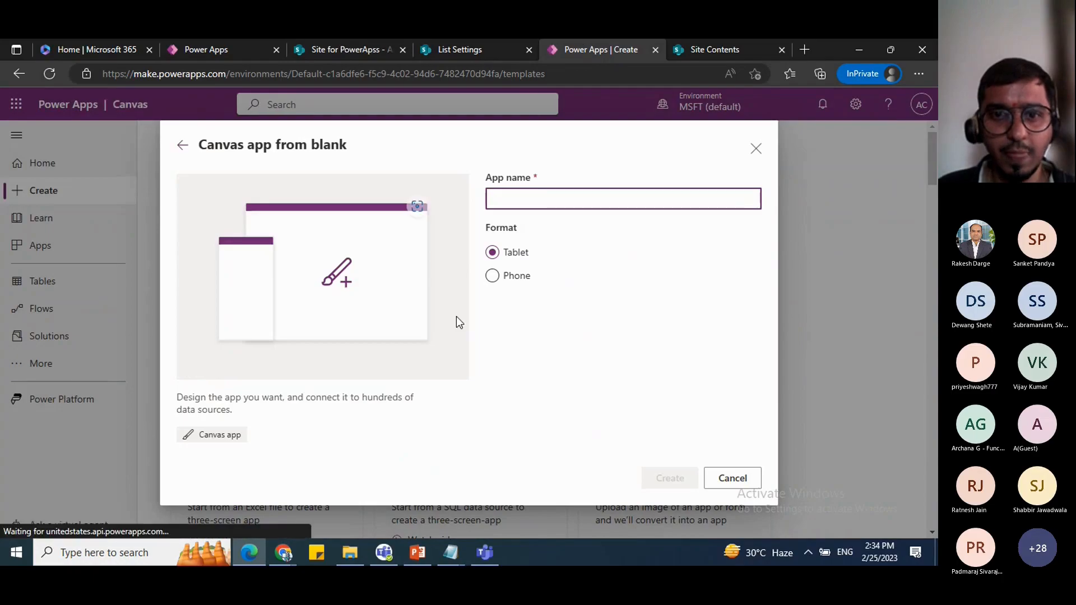
click(492, 275)
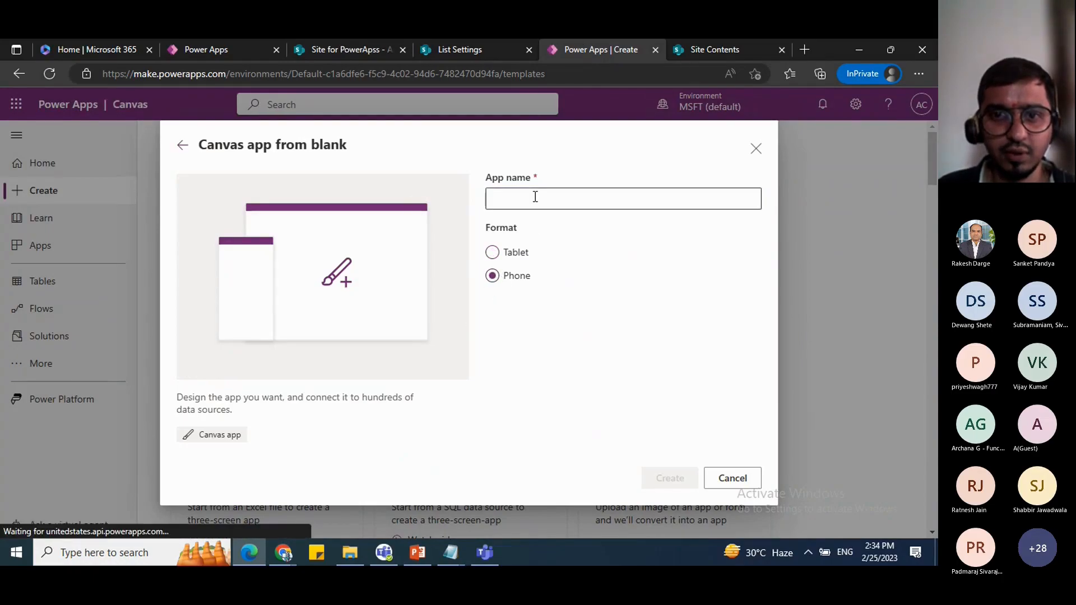
Step: Name the canvas app India Global PowerApp Bootcamp, create it, and skip the welcome dialog
click(535, 197)
text(Inia)
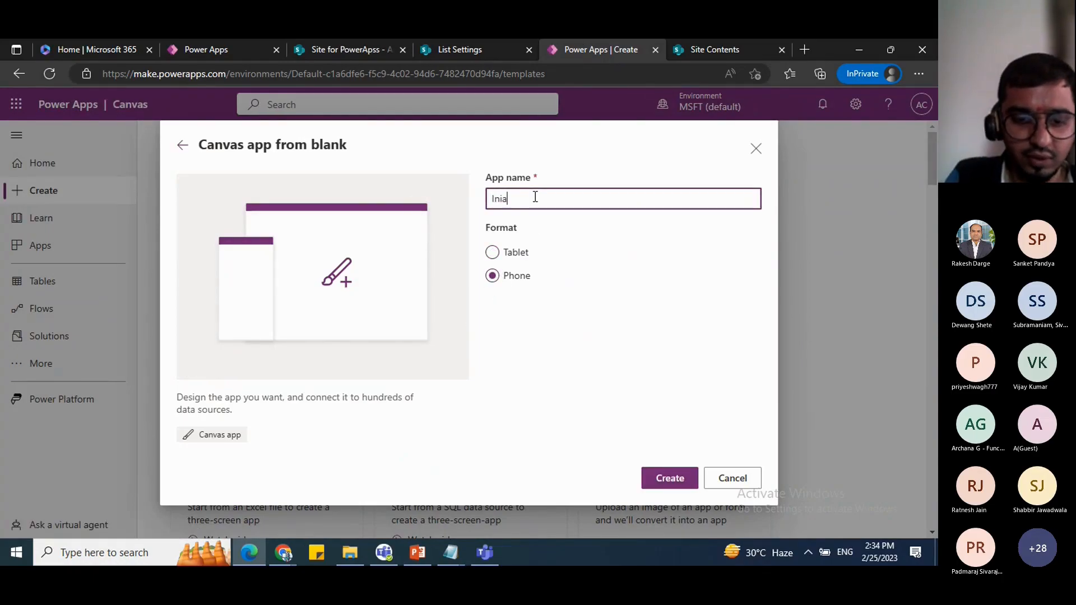
key(BackSpace)
key(BackSpace)
text(dia Global Powerapp)
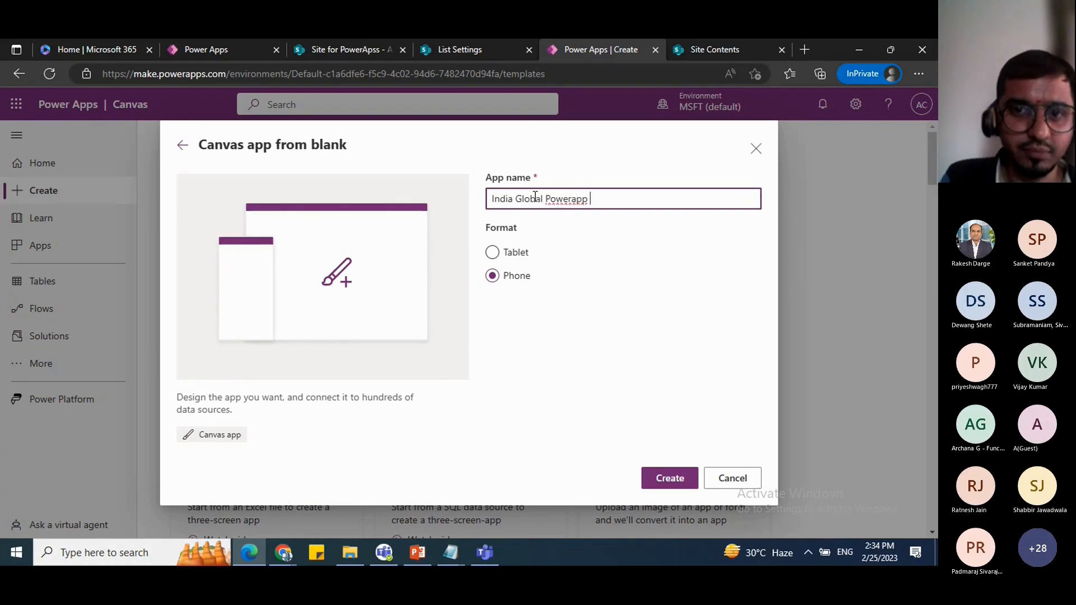
key(BackSpace)
key(BackSpace)
key(BackSpace)
key(BackSpace)
key(BackSpace)
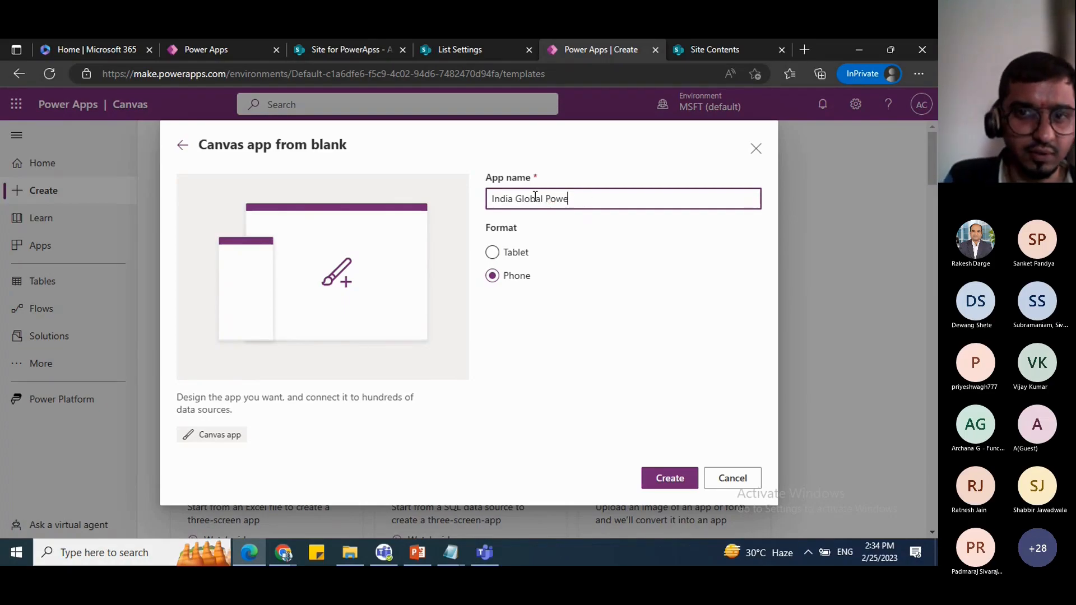
text(rApp)
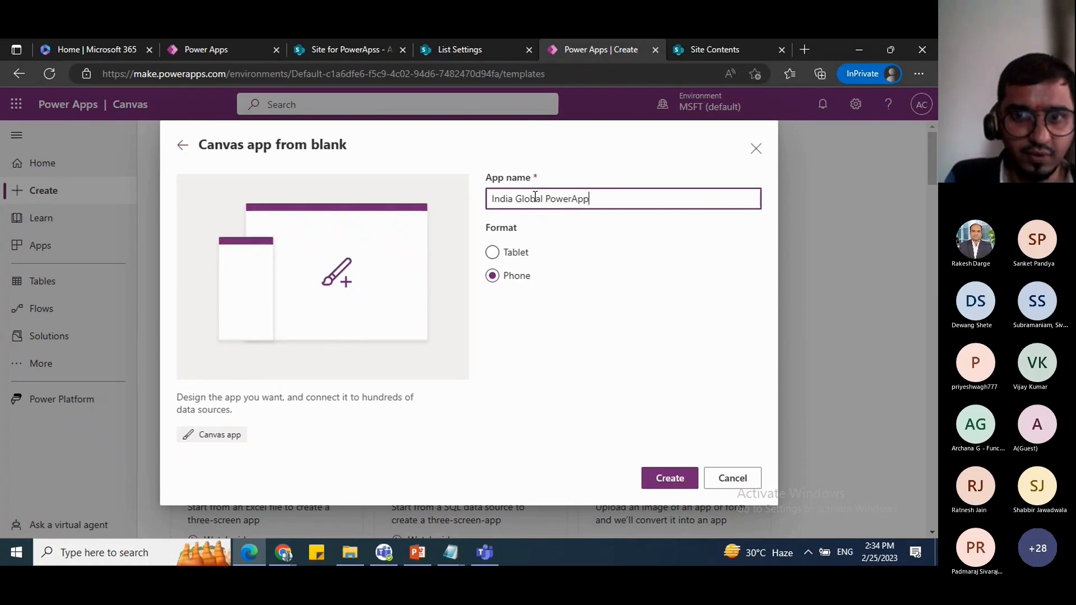
text( Bootcamp)
click(657, 481)
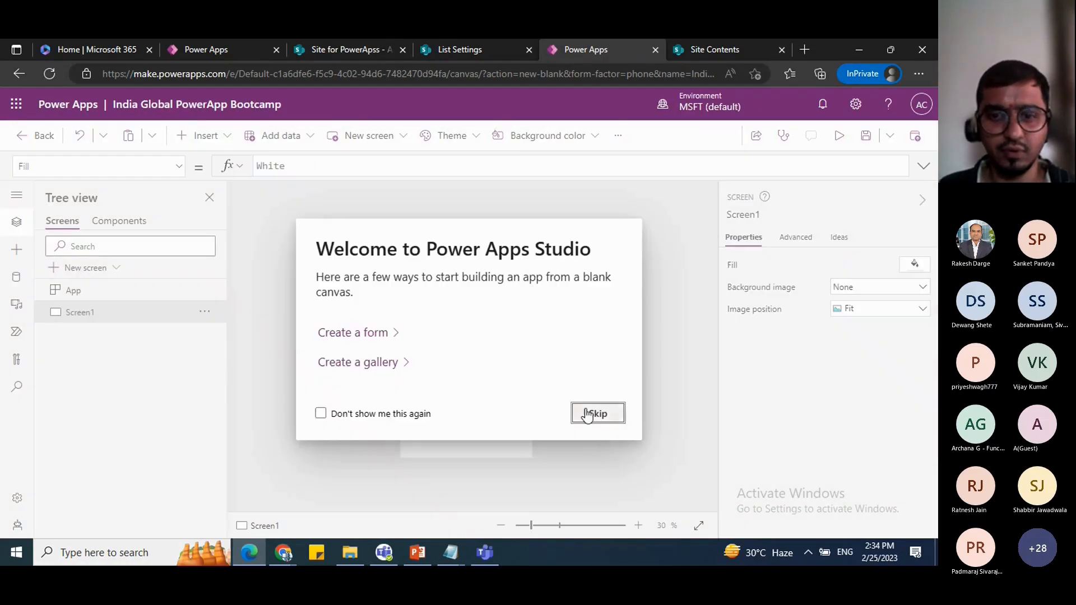
click(587, 416)
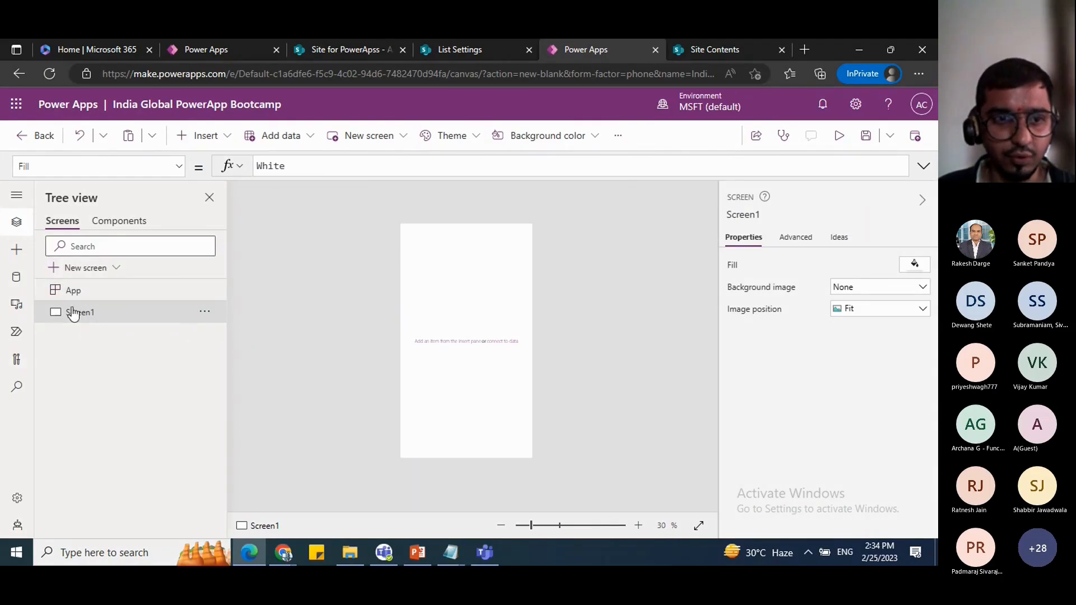
Step: Insert a rectangle about 610 wide and 206 high as a header across the top of Screen1
click(16, 253)
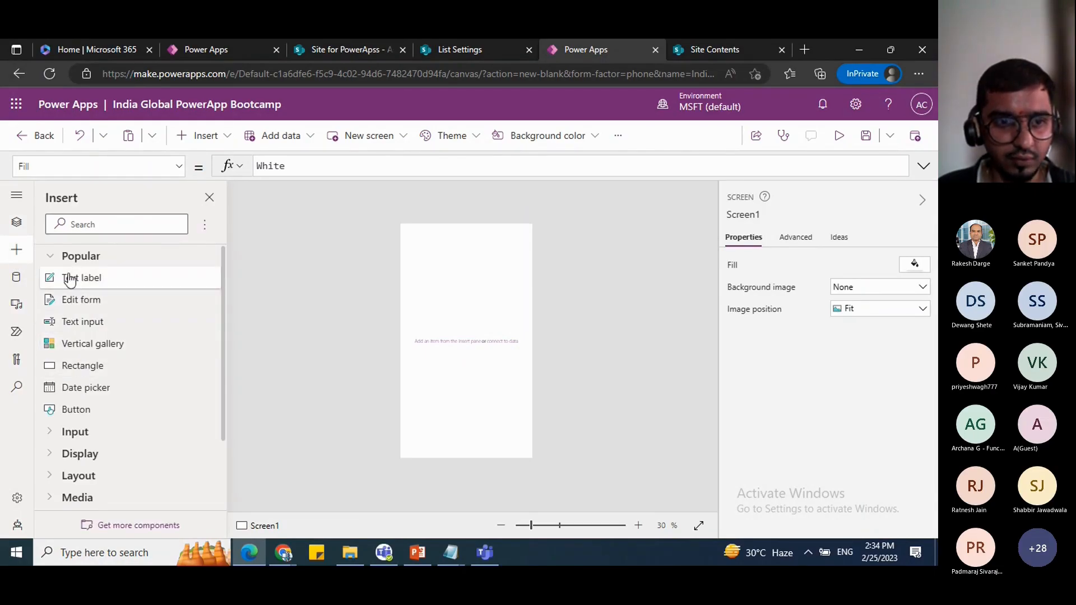
drag(76, 367, 523, 246)
drag(437, 247, 389, 248)
drag(463, 234, 467, 270)
Step: Add a text label reading Car Inventory and position it in the upper part of the header rectangle, about X 49, Y 28
drag(84, 278, 437, 238)
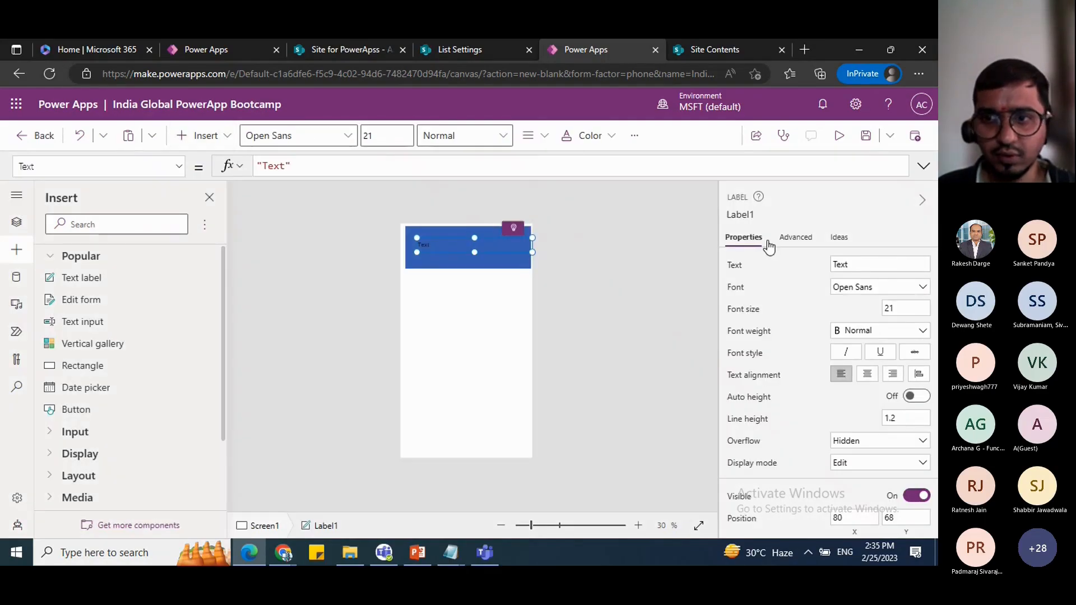
click(854, 264)
drag(853, 263, 833, 263)
text(Sar Inventory)
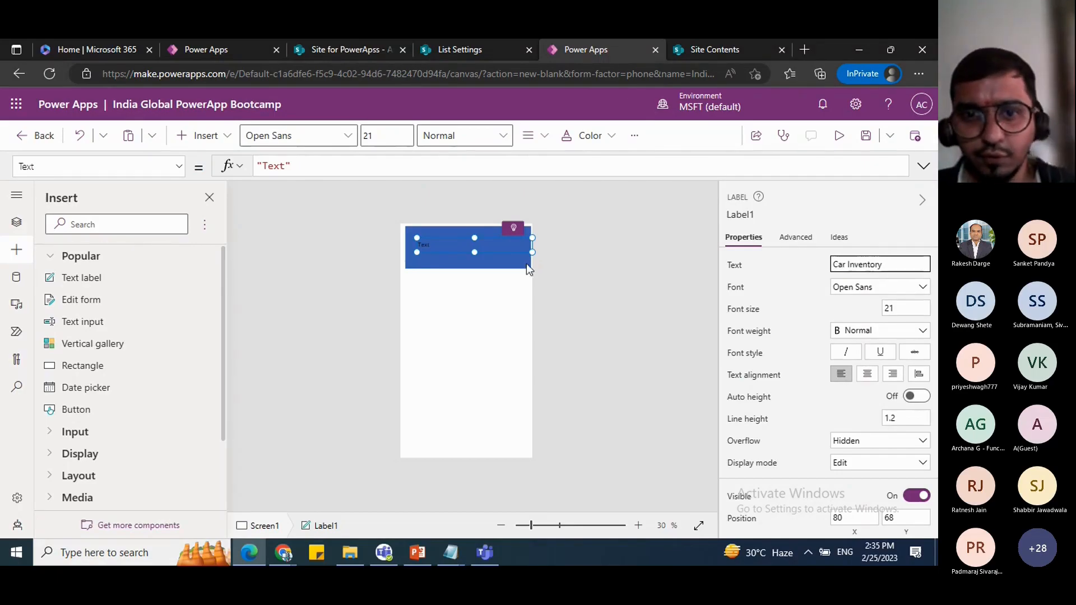
click(458, 254)
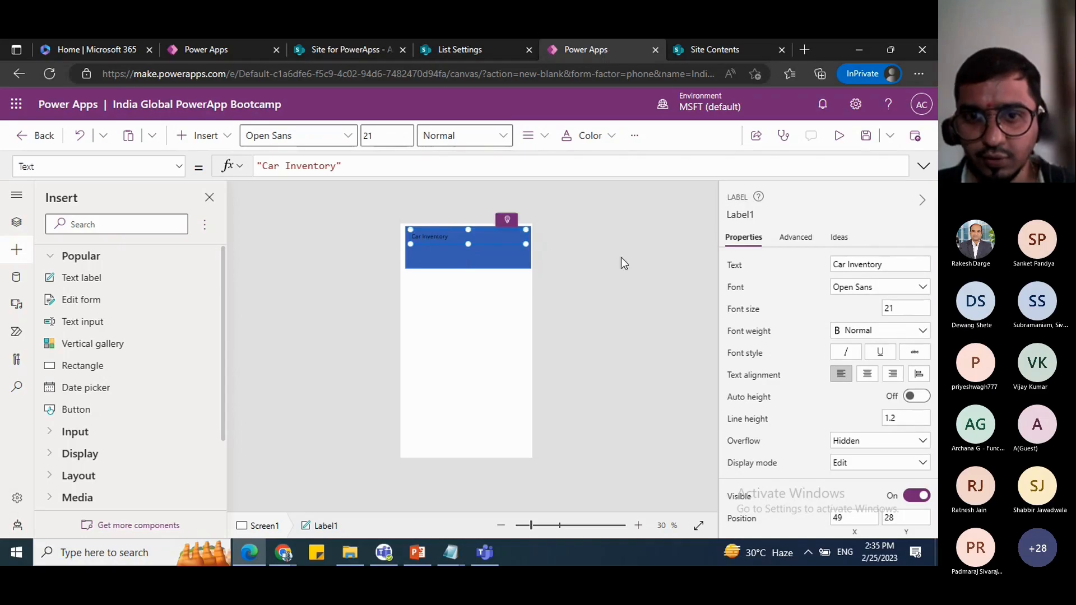
Step: Fill the Car Inventory label with a light gray theme color
scroll(928, 417, down, 5)
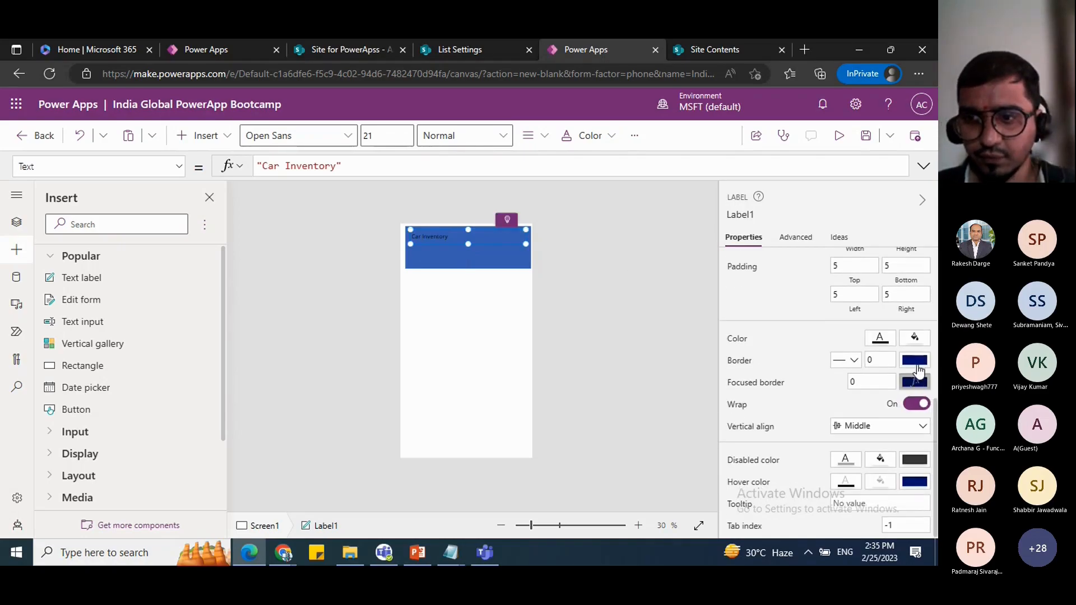
click(914, 338)
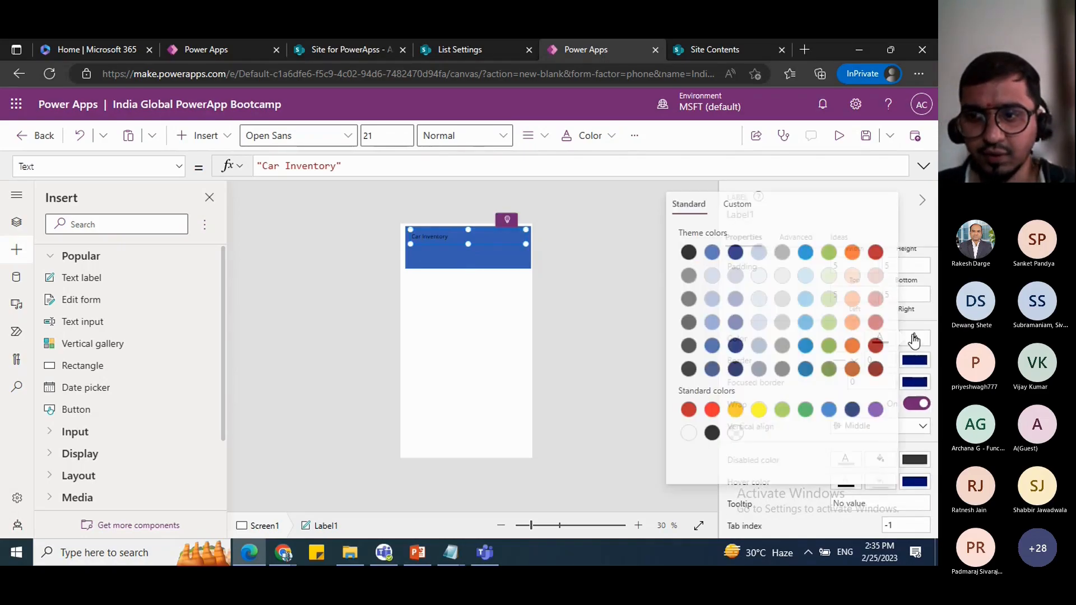
click(751, 323)
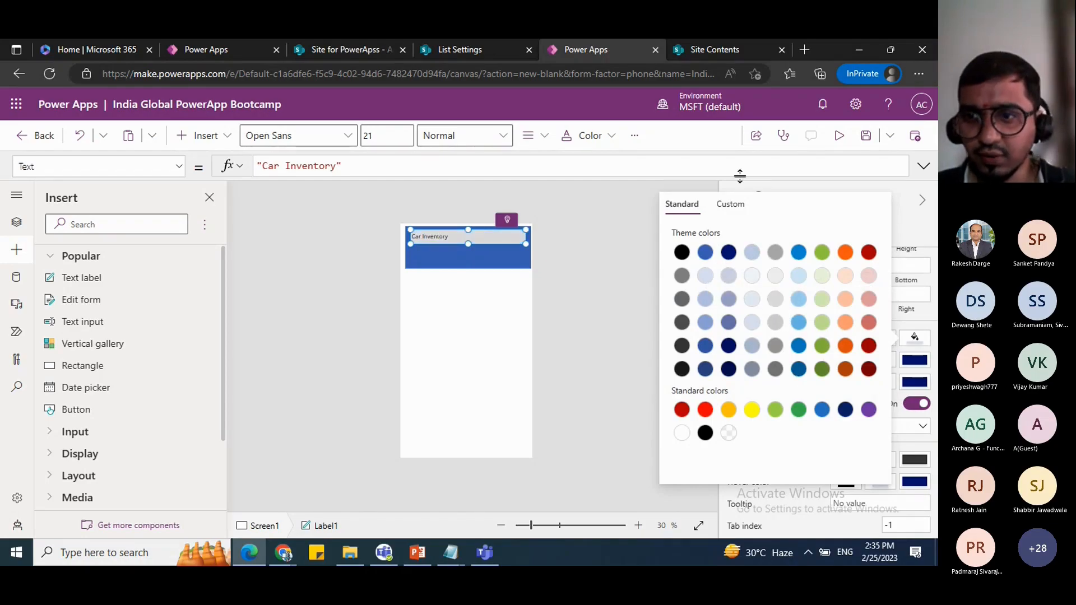
click(482, 294)
Step: Insert a text input on the header rectangle below the label and shrink it to leave room beside it
click(461, 260)
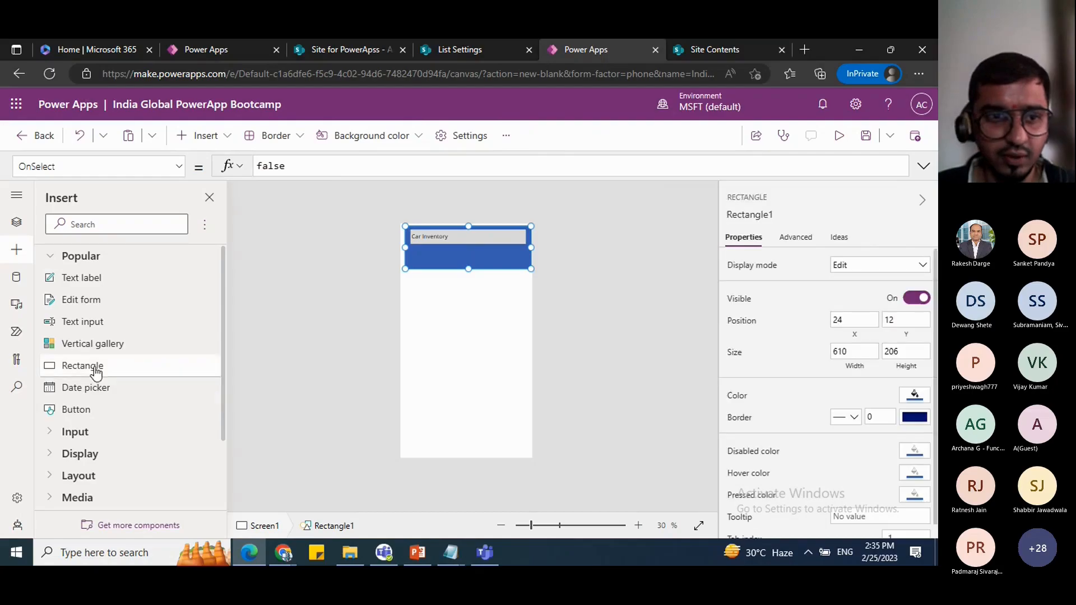
drag(62, 321, 435, 253)
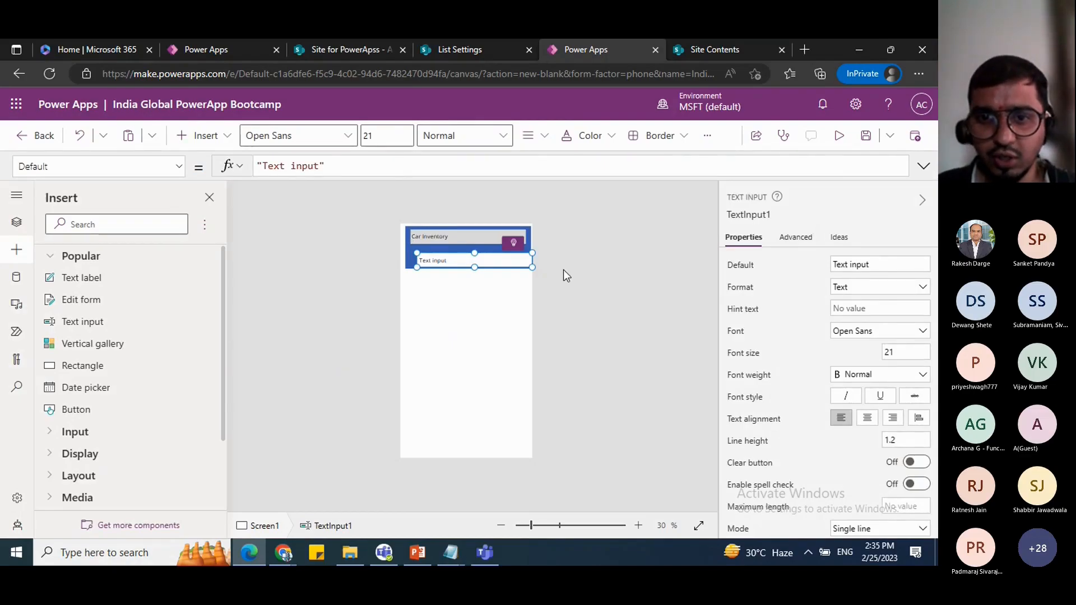
drag(532, 266, 493, 261)
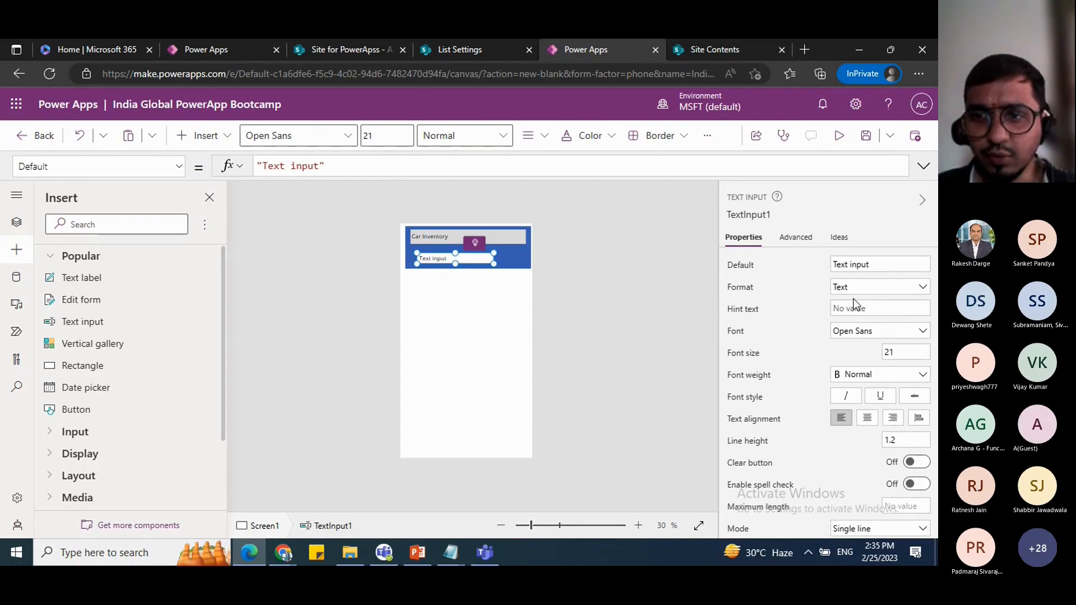
Step: Clear the text input's default value and rename the control txt_Search
drag(878, 266, 826, 274)
key(BackSpace)
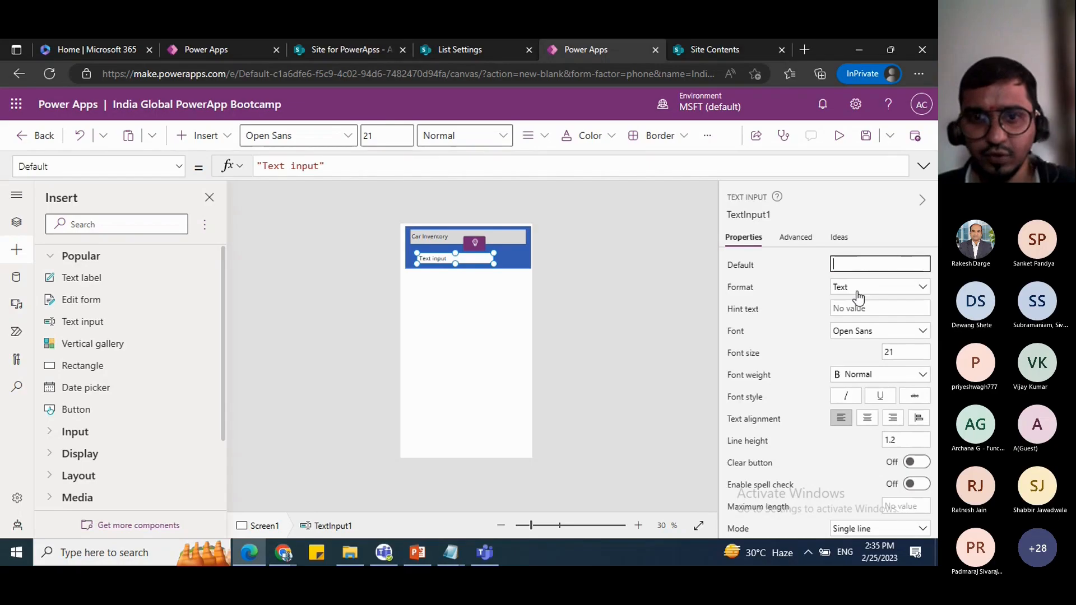
click(765, 218)
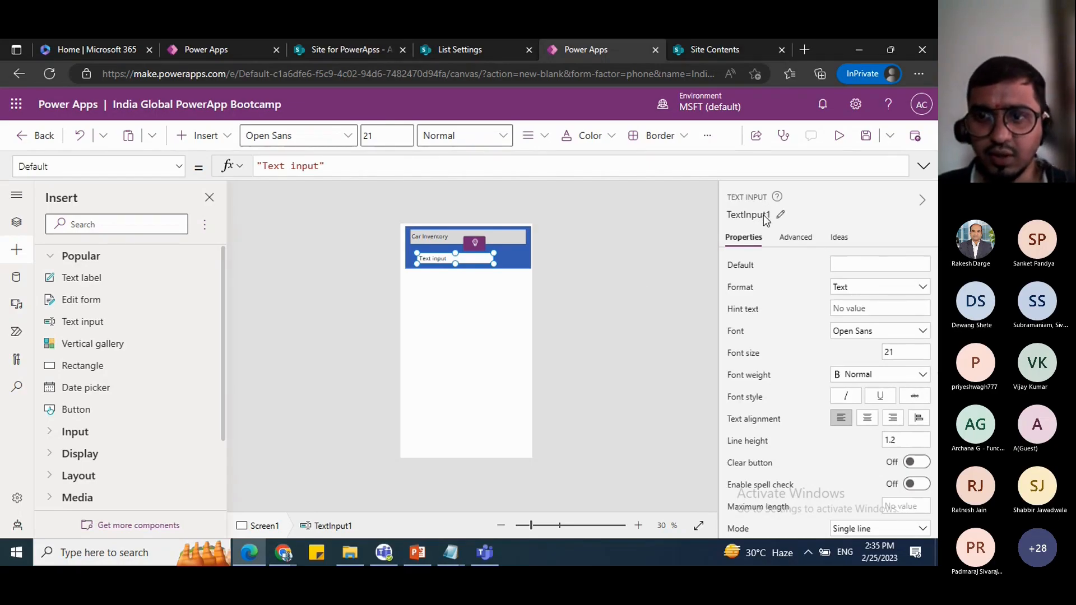
click(765, 218)
text(txt_Search)
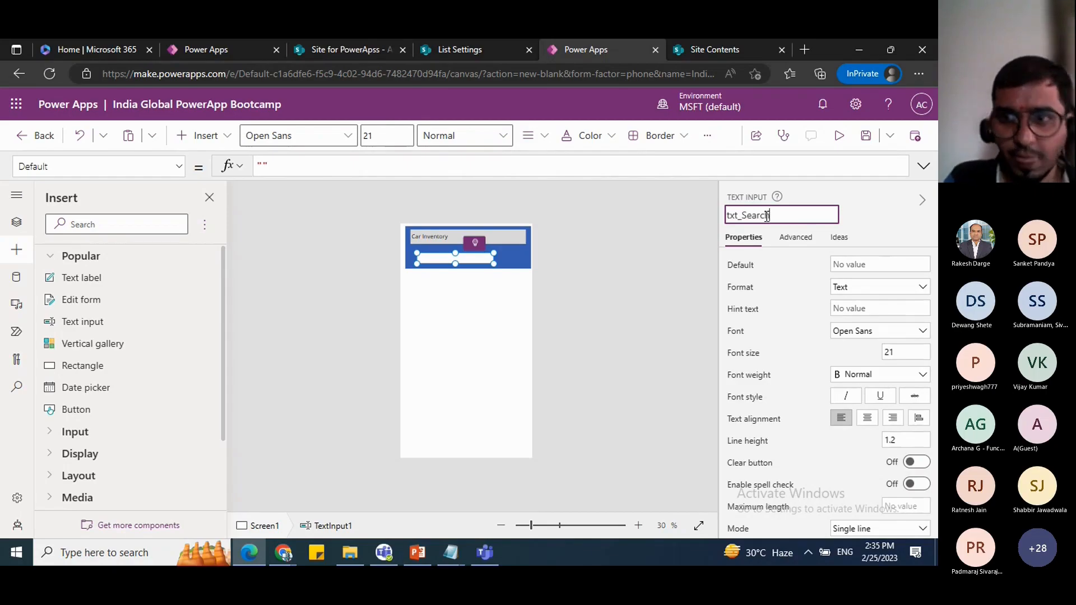
click(512, 261)
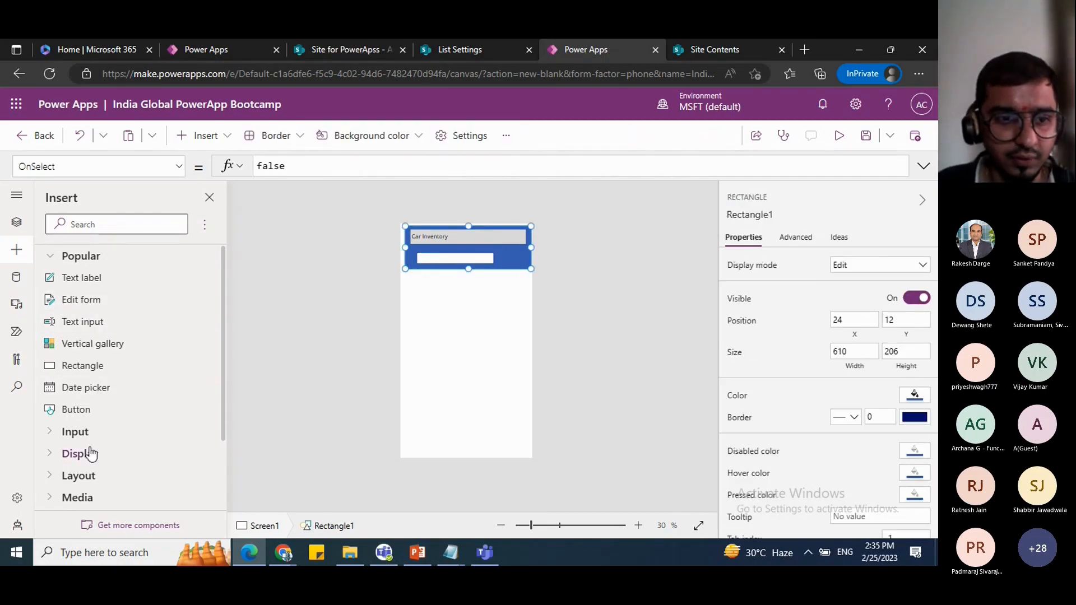
Step: Insert a button at the lower part of the header rectangle and rename the control btn-Search
drag(69, 415, 525, 298)
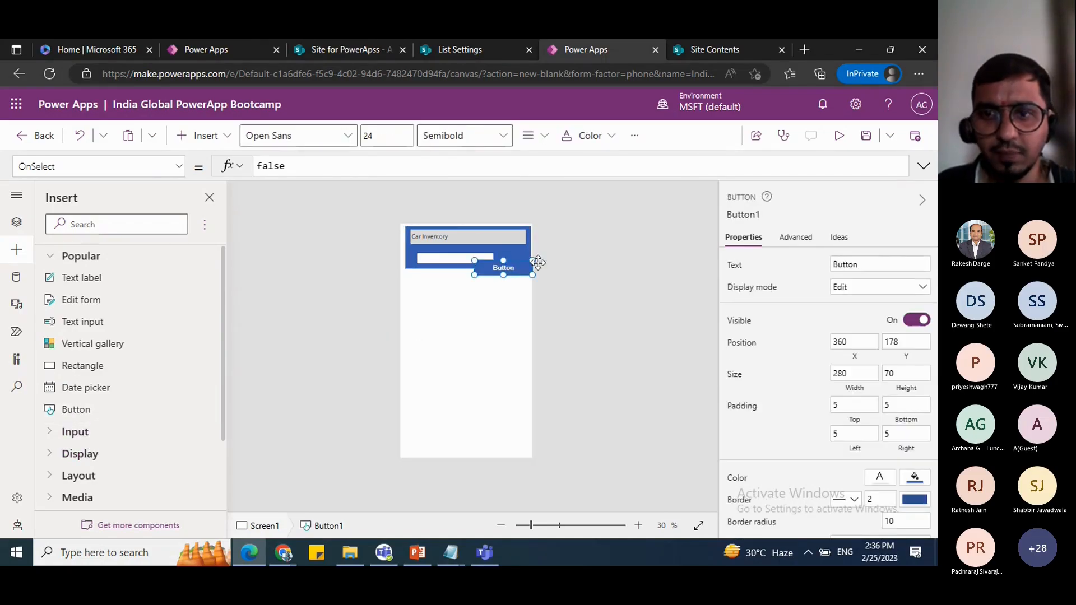
click(761, 218)
drag(762, 216, 727, 215)
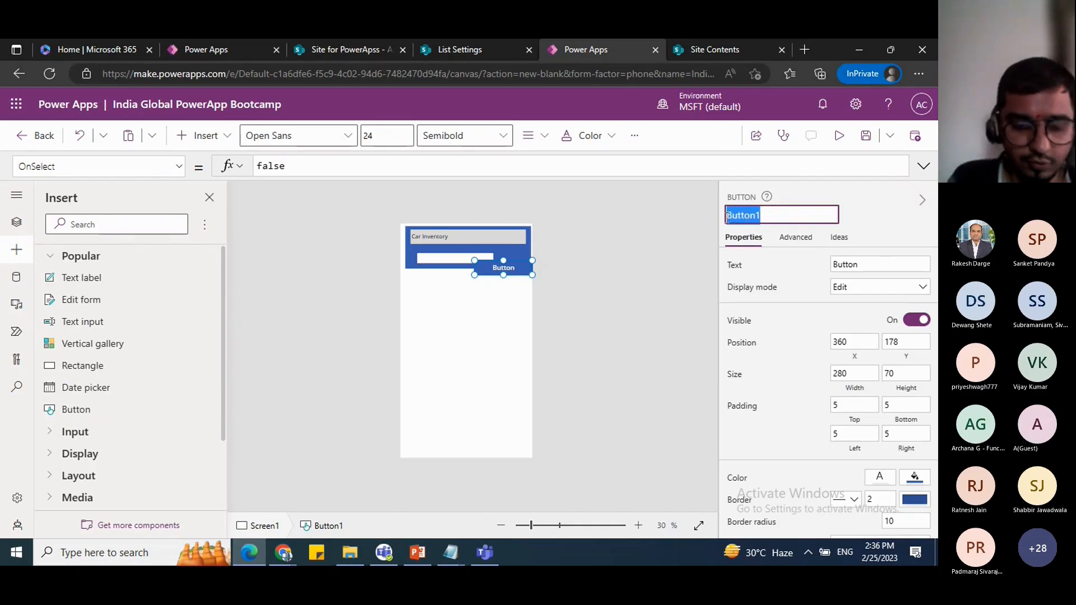
text(btn-Search)
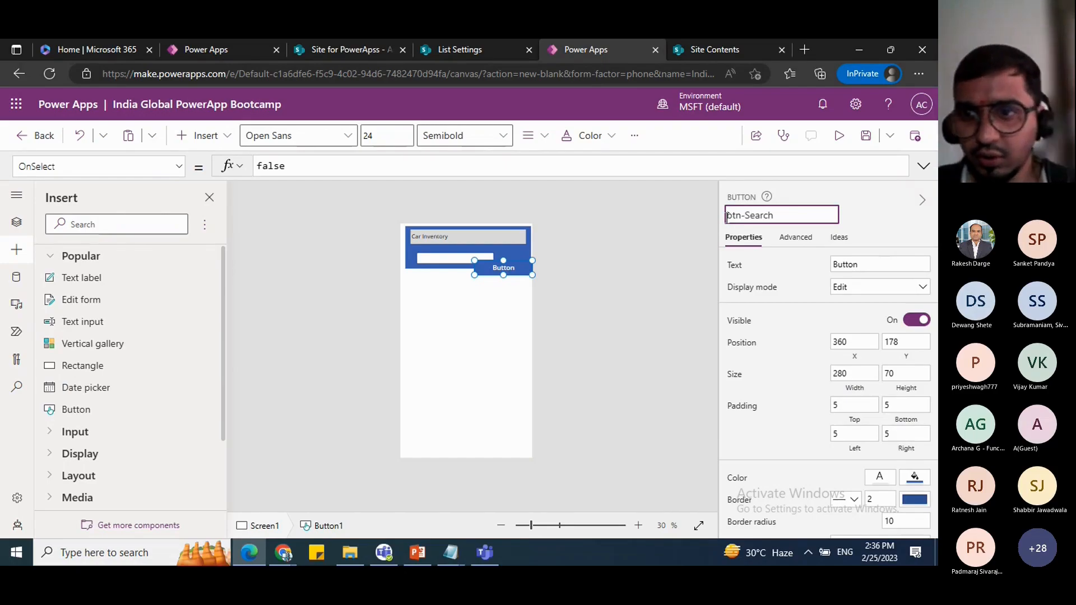
Step: Shift the search text input to the header's left edge and place the smaller button beside it
click(428, 260)
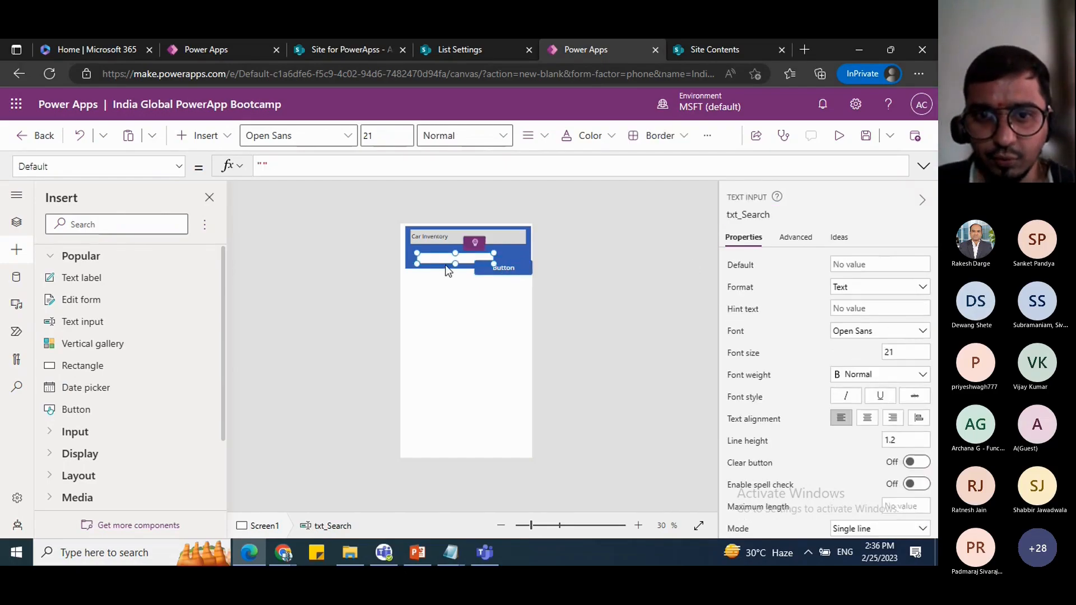
drag(441, 257, 505, 259)
click(487, 271)
Step: Fill the search button with a green theme color
scroll(895, 387, down, 5)
scroll(895, 386, up, 3)
click(913, 323)
click(822, 332)
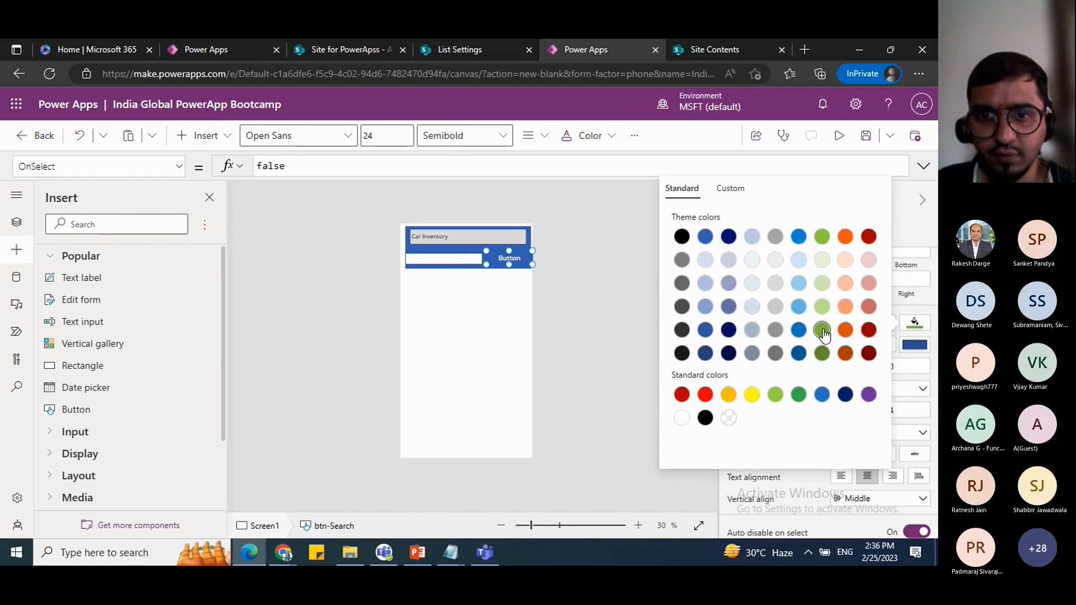
click(584, 225)
Step: Insert a vertical gallery on the screen below the header, at about X 0, Y 298
click(426, 257)
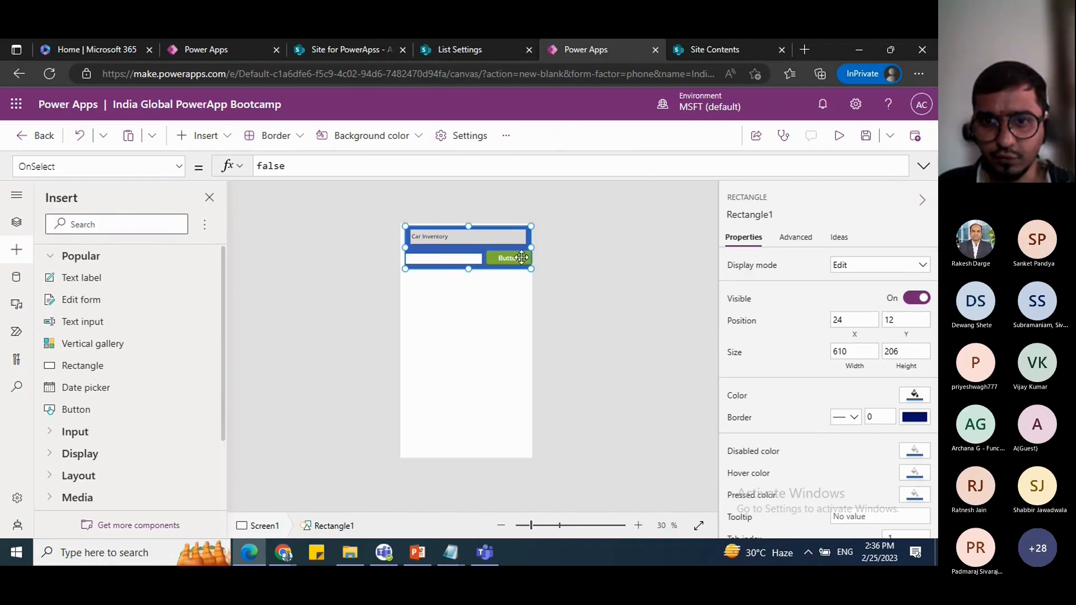
click(483, 301)
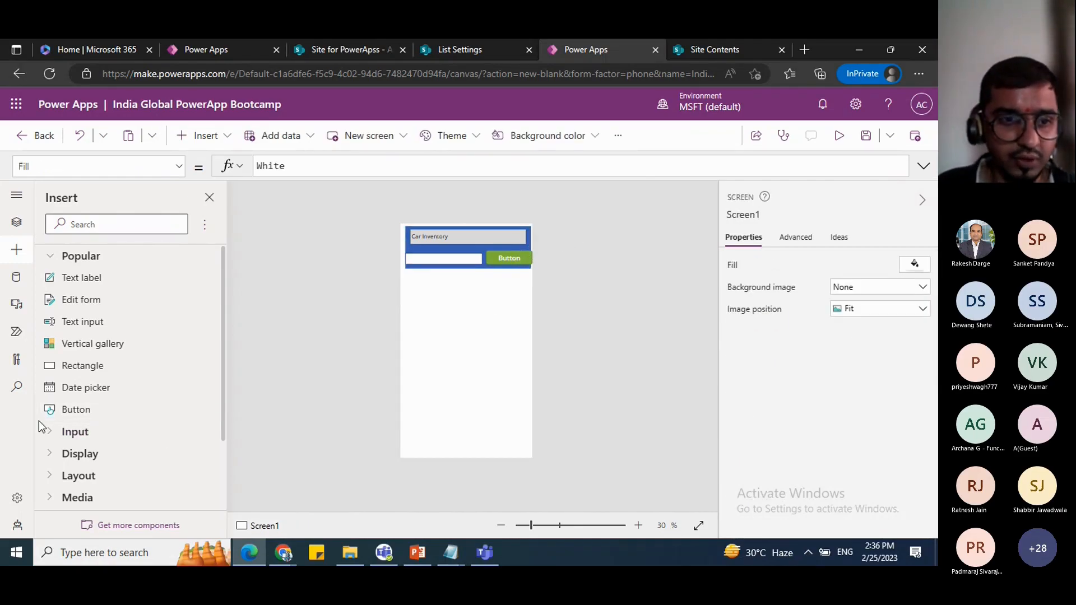
drag(60, 344, 428, 286)
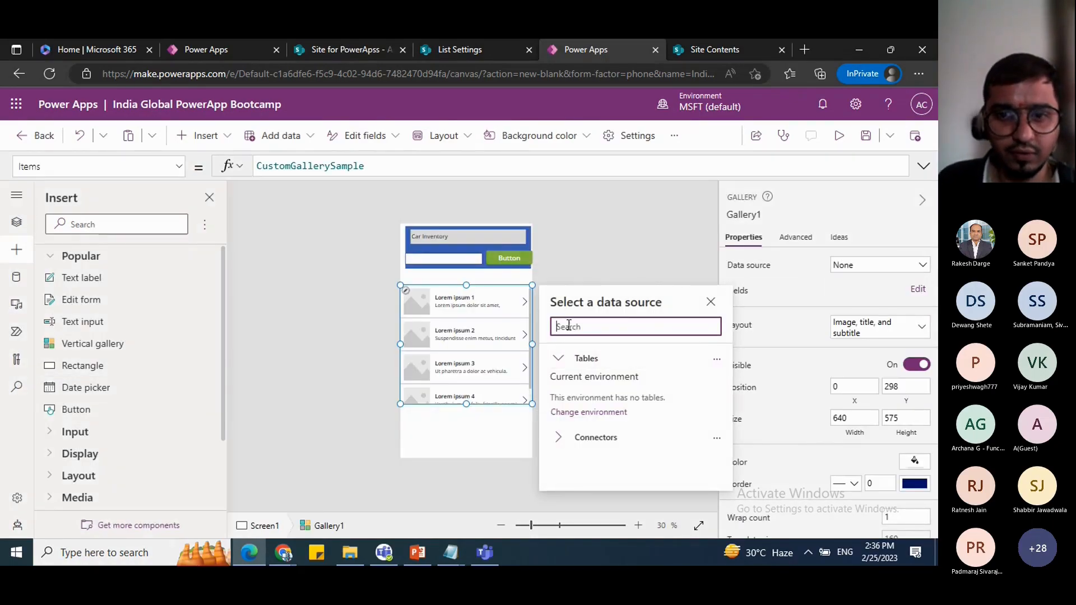
Step: Look at the columns of the Car Sales Inventory list on the SharePoint site, and return to Power Apps
click(344, 51)
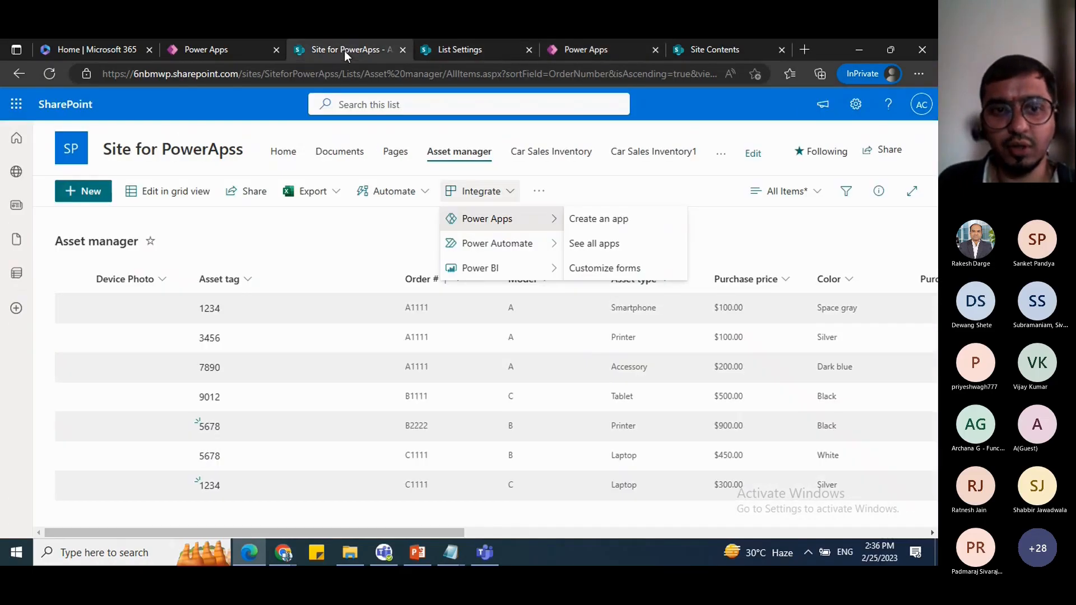
click(567, 155)
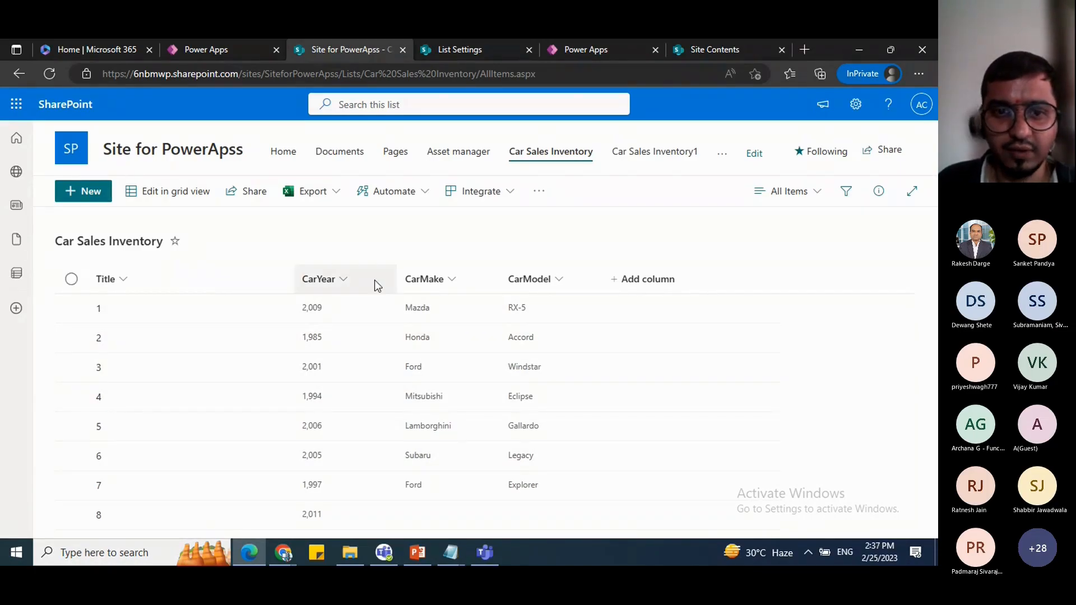
click(588, 50)
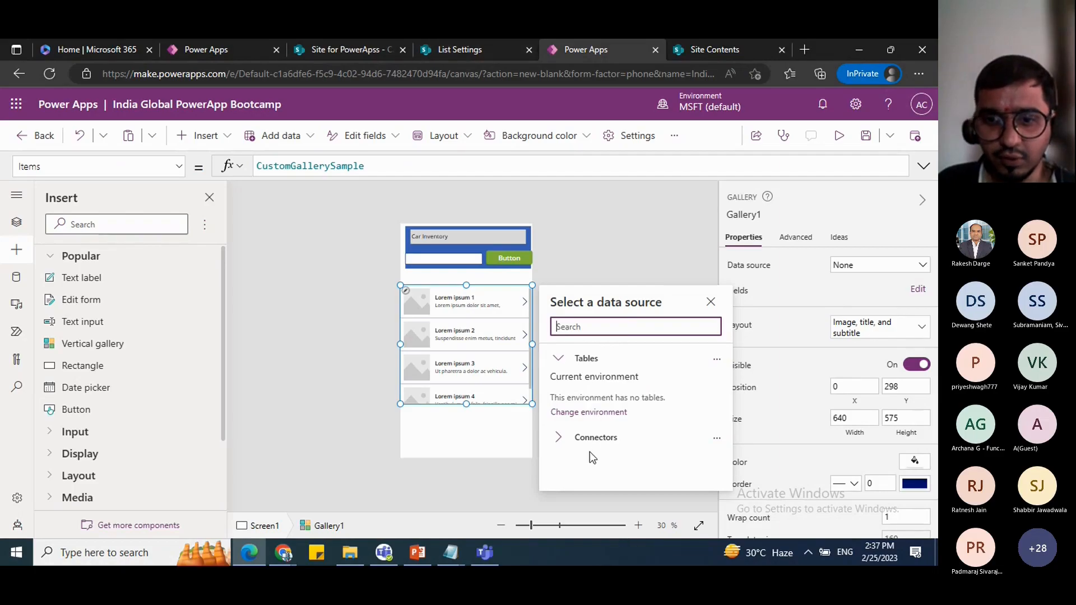
Step: Use the existing SharePoint connection for the gallery's data source and choose the Site for PowerApss site
click(593, 437)
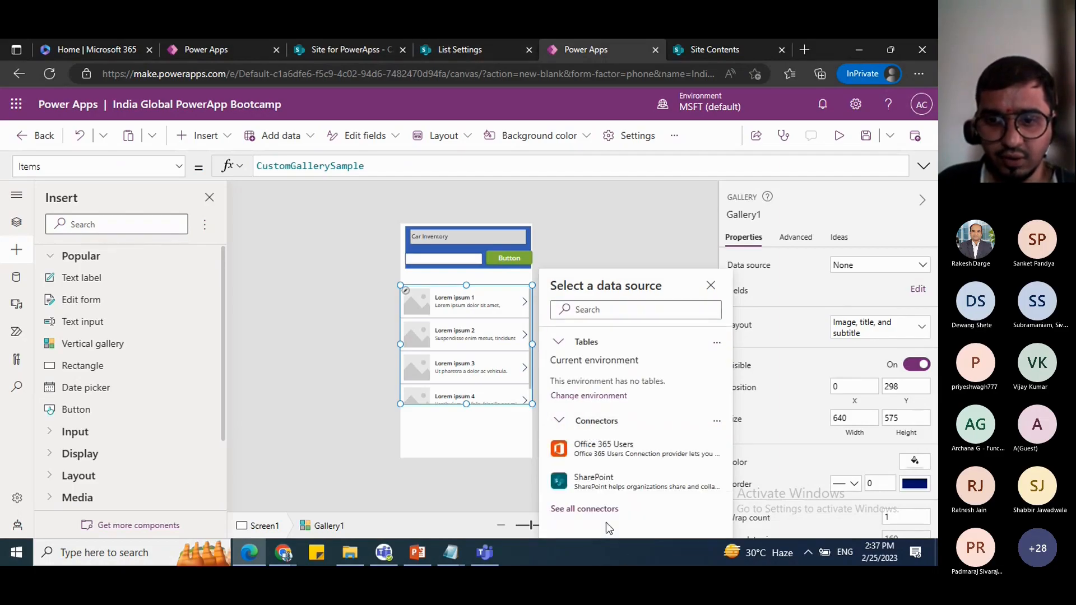
click(584, 491)
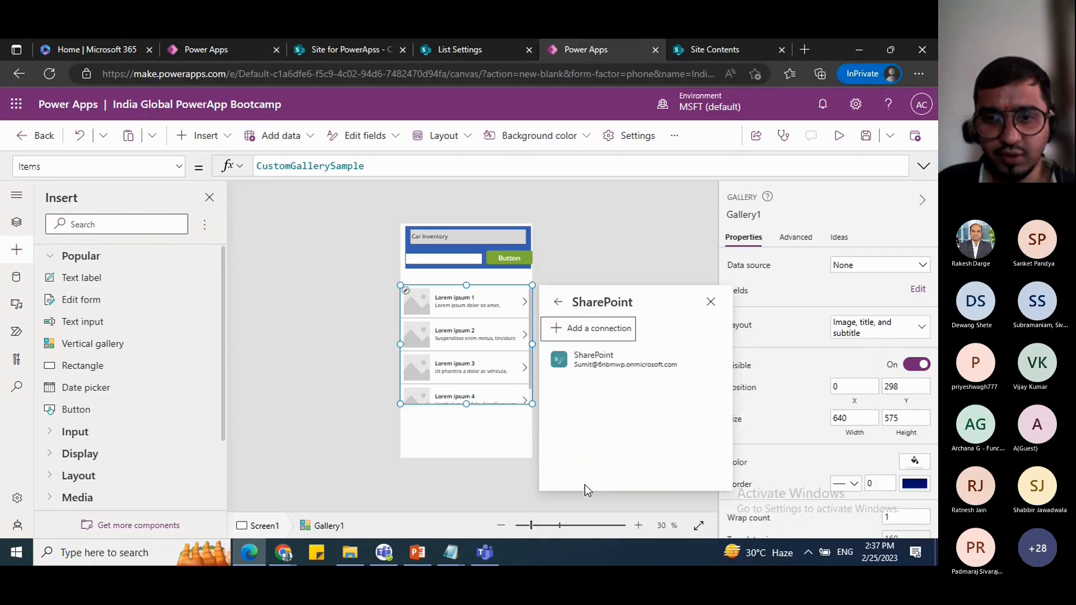
click(621, 359)
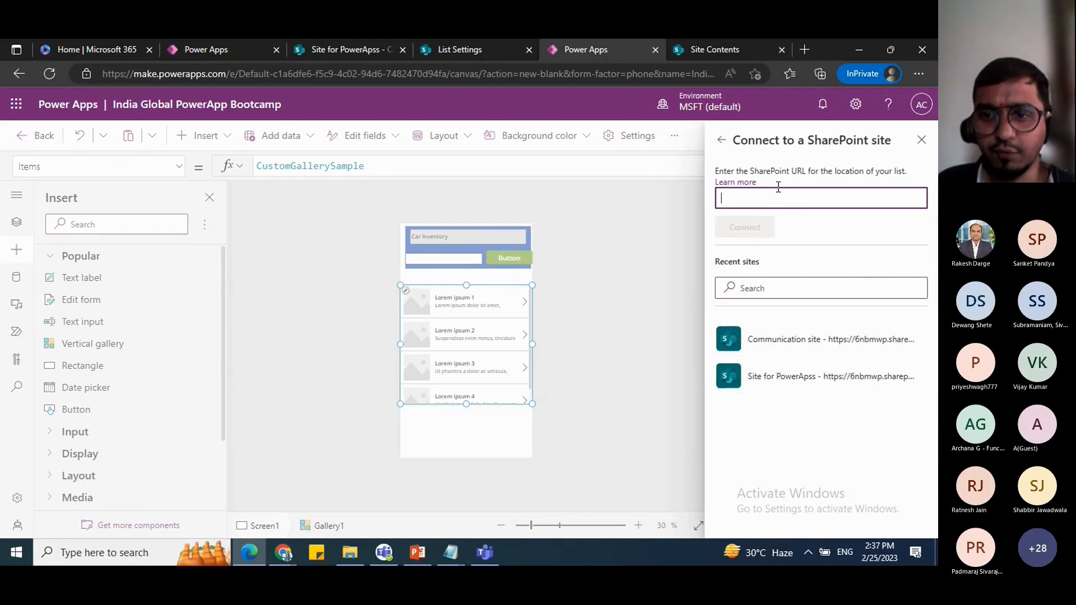
click(785, 381)
click(934, 263)
click(833, 245)
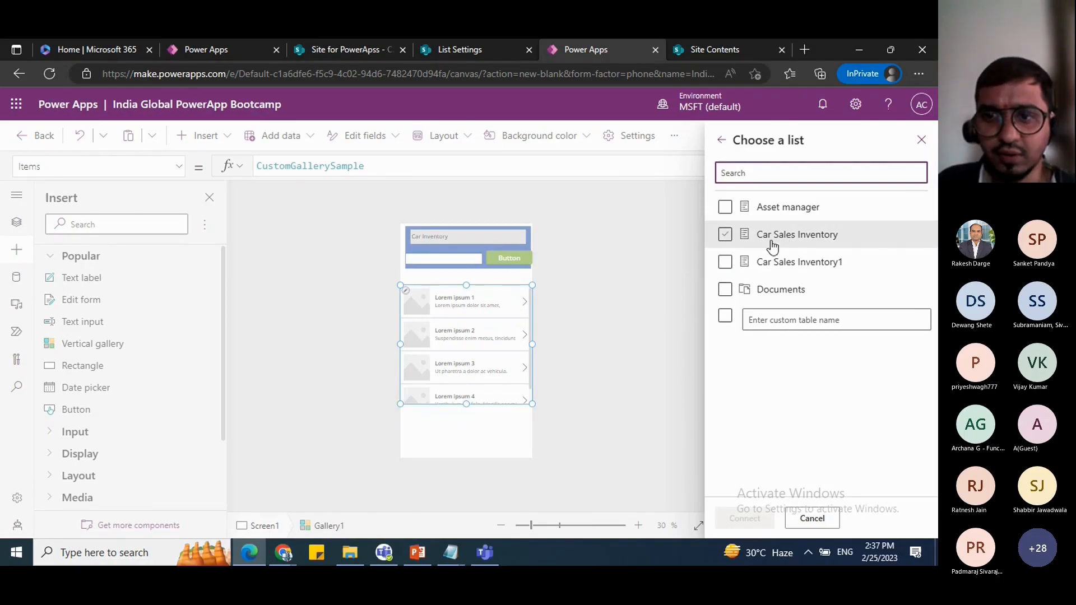
Step: Connect the gallery to the Car Sales Inventory list
click(725, 234)
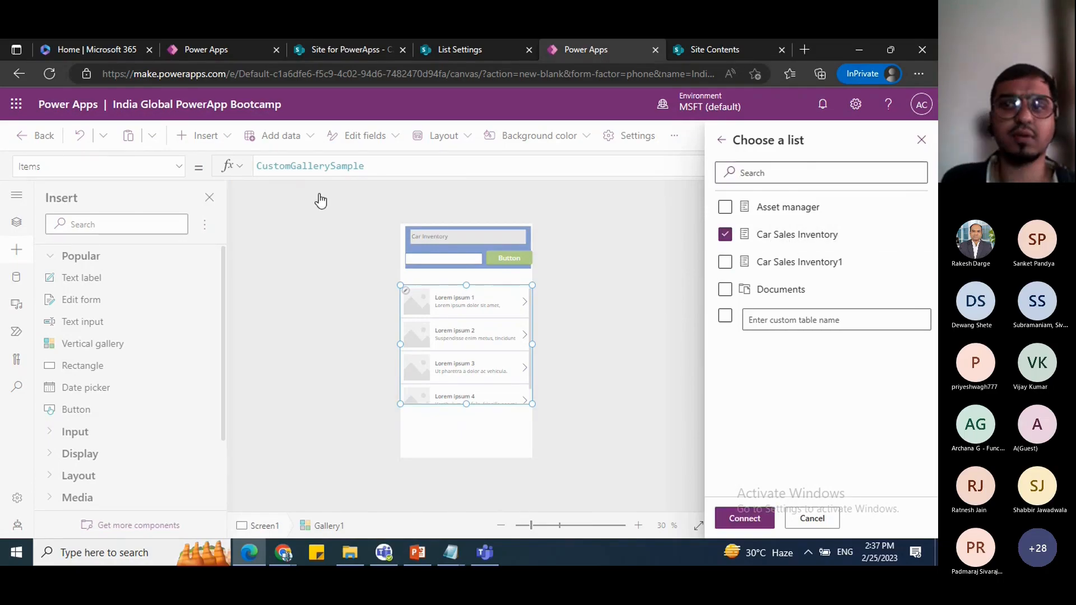
click(352, 45)
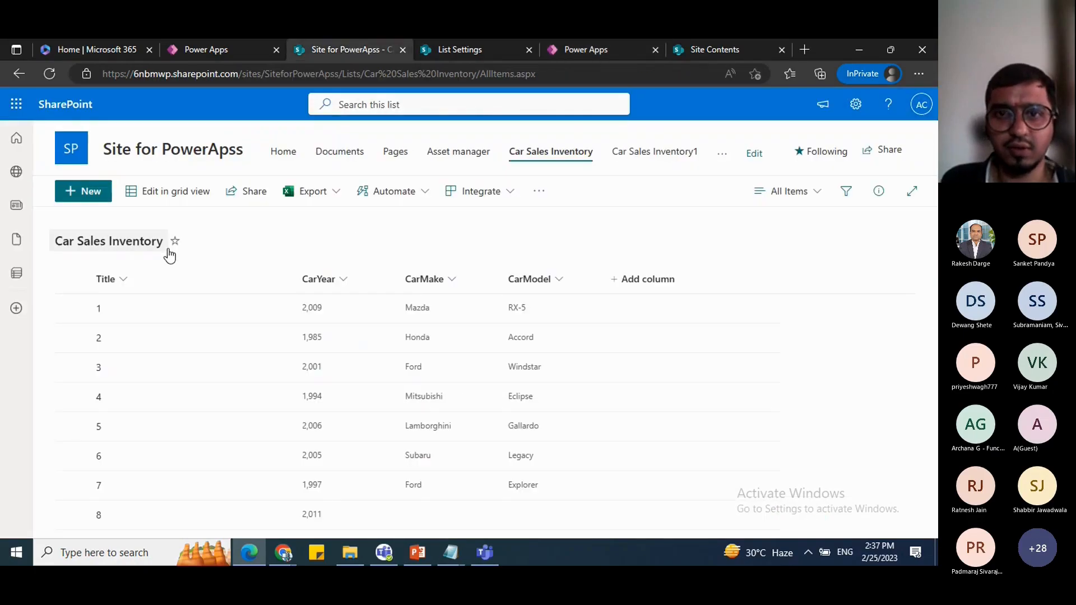
click(566, 48)
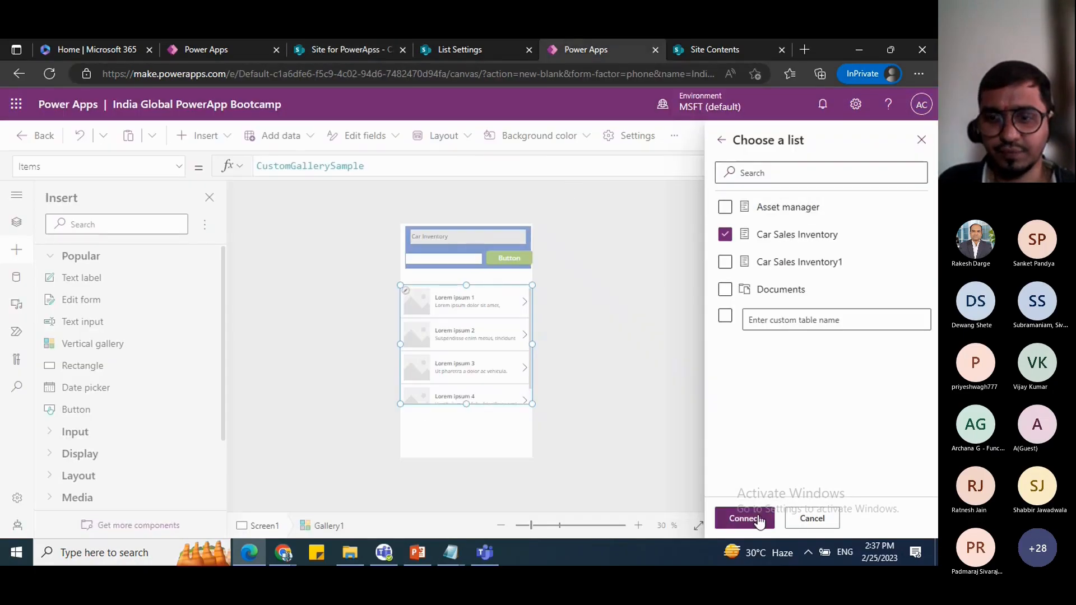
click(745, 516)
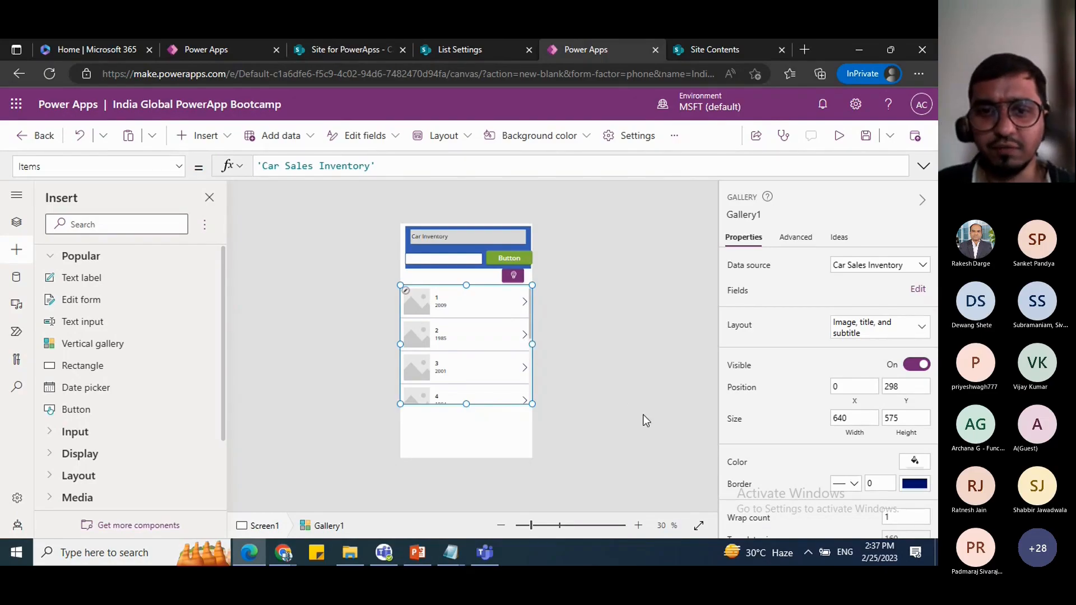
Step: Narrow the search button to about 192 wide so it stays inside the header rectangle
click(441, 300)
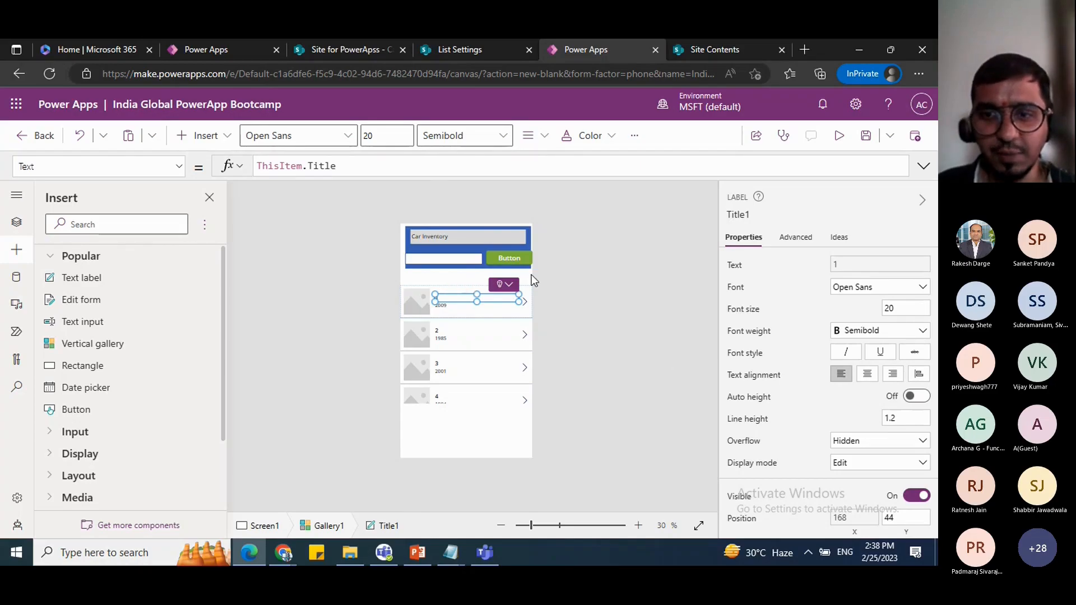
click(527, 260)
mouse_move(526, 263)
mouse_down()
mouse_move(535, 269)
mouse_move(526, 264)
mouse_up()
key(Right)
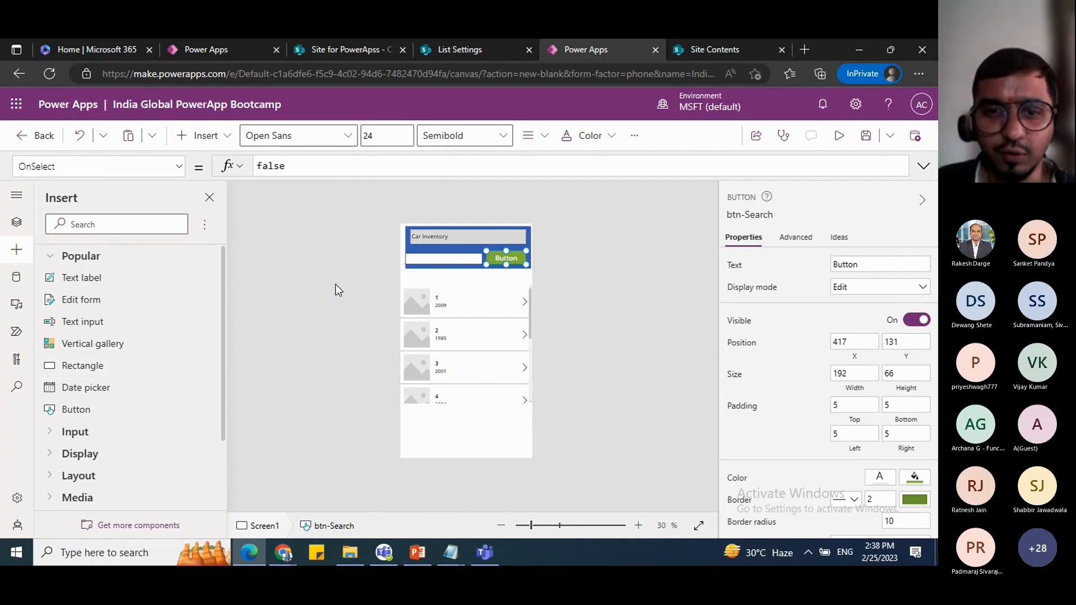
Step: Examine the advanced properties of the gallery
click(449, 294)
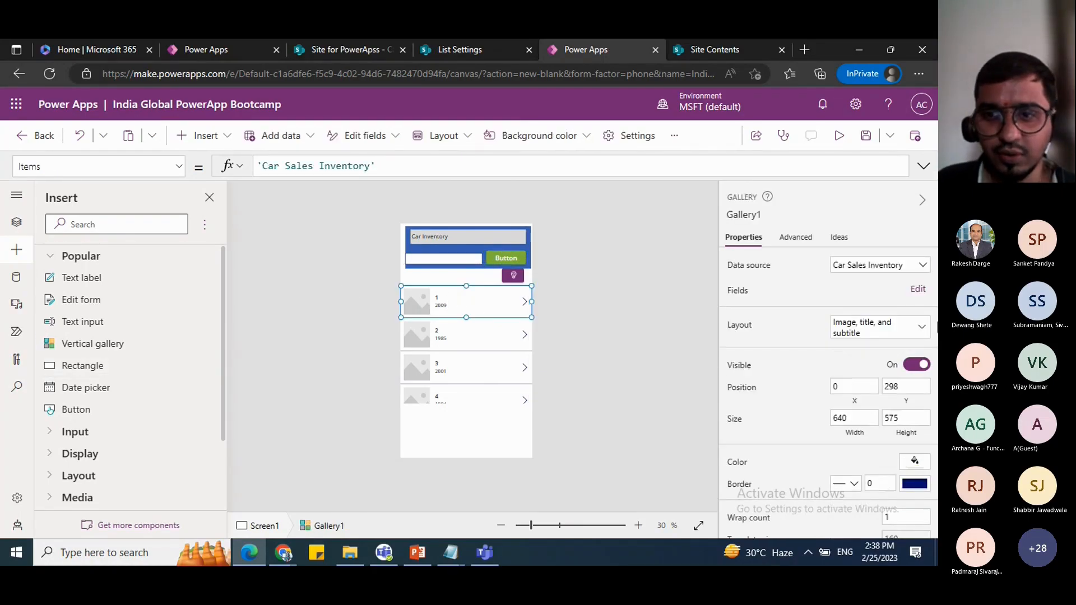
click(795, 237)
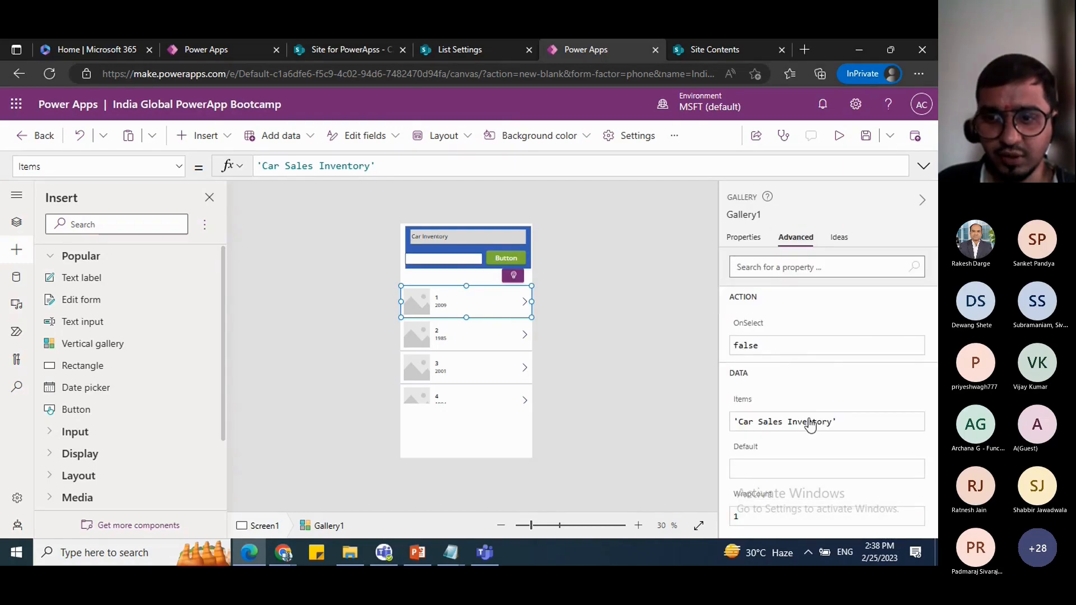
scroll(806, 426, down, 2)
scroll(800, 353, down, 2)
scroll(801, 359, down, 5)
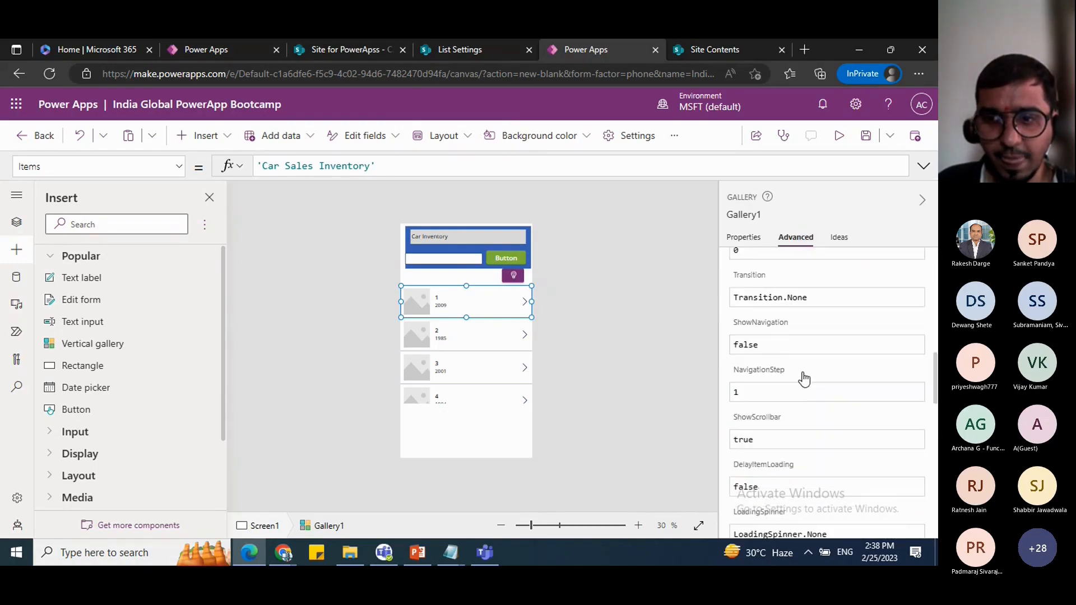
scroll(802, 372, up, 2)
scroll(819, 353, down, 2)
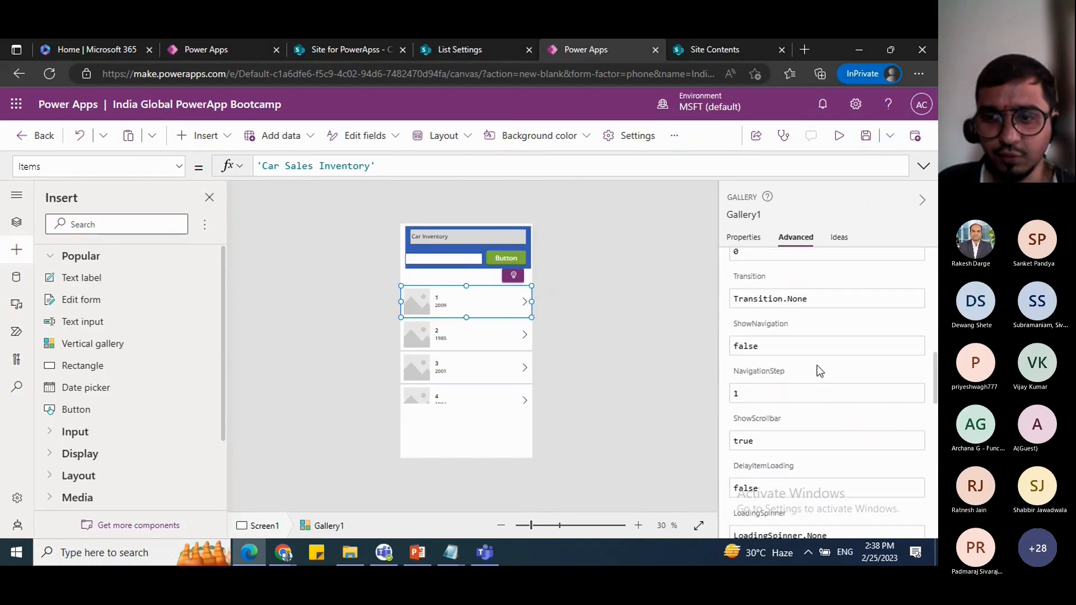
Step: Select the title label in the gallery's first item and check the column names in the SharePoint Car Sales Inventory list
click(444, 297)
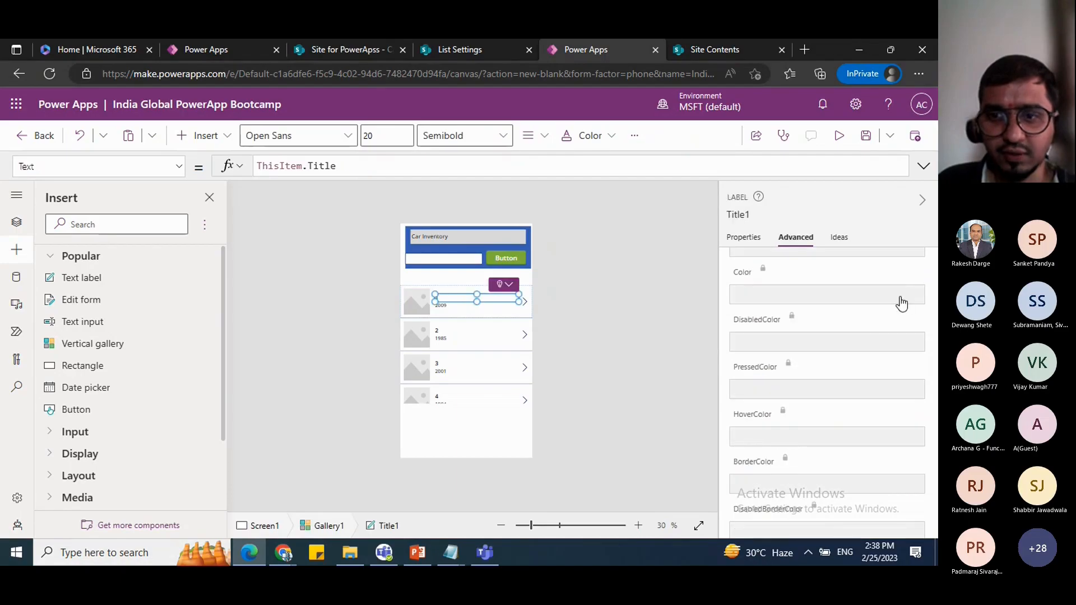
click(365, 52)
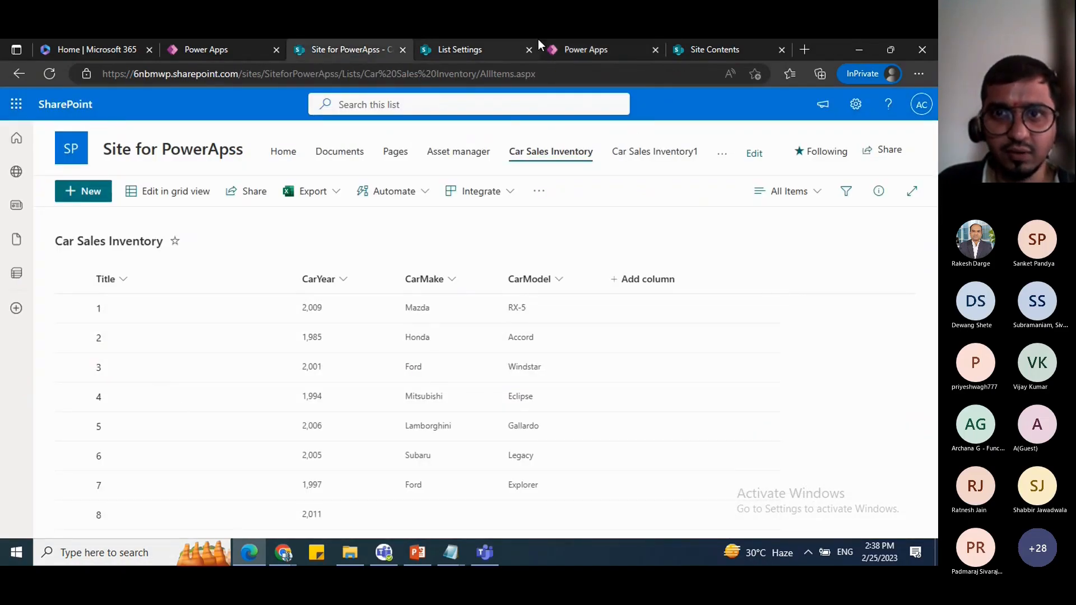
click(582, 49)
scroll(859, 335, up, 10)
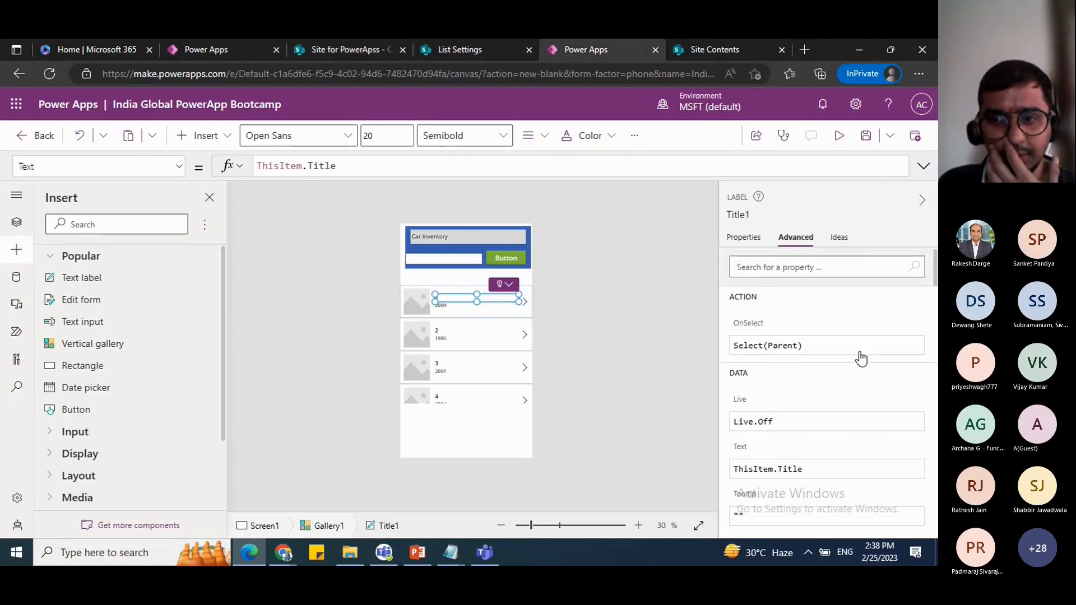
Step: Replace the title label's Text formula with $ (ThisItem.CarYear)
click(832, 470)
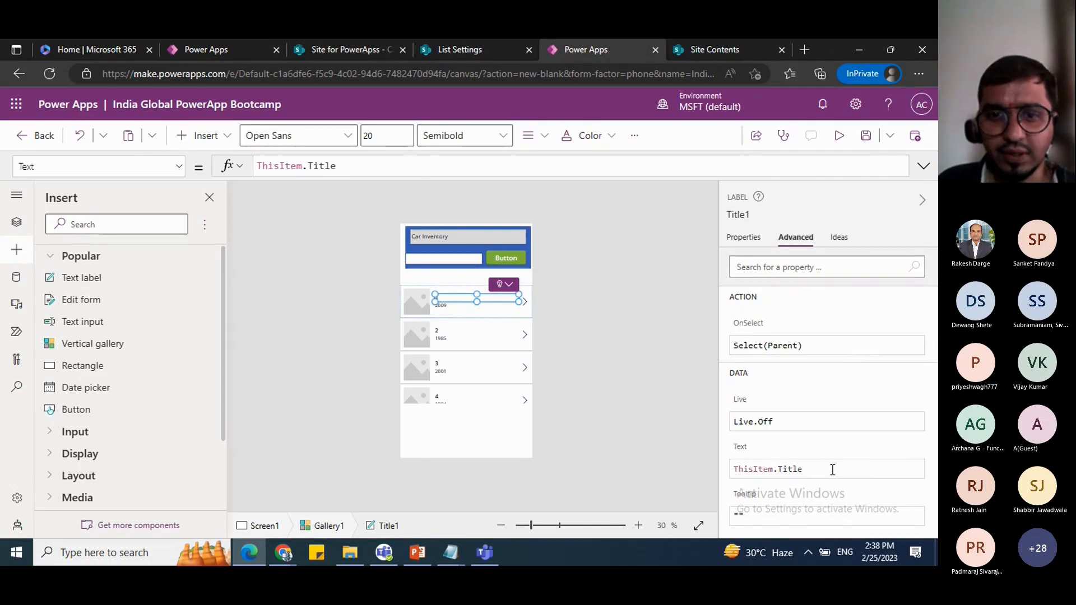
drag(843, 468, 732, 472)
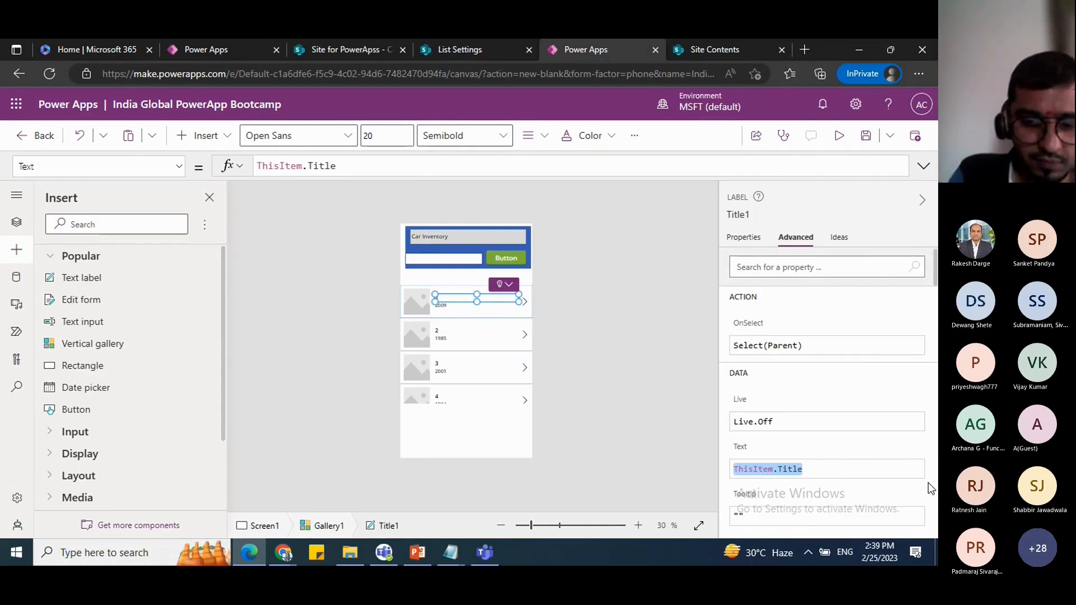
text($ )
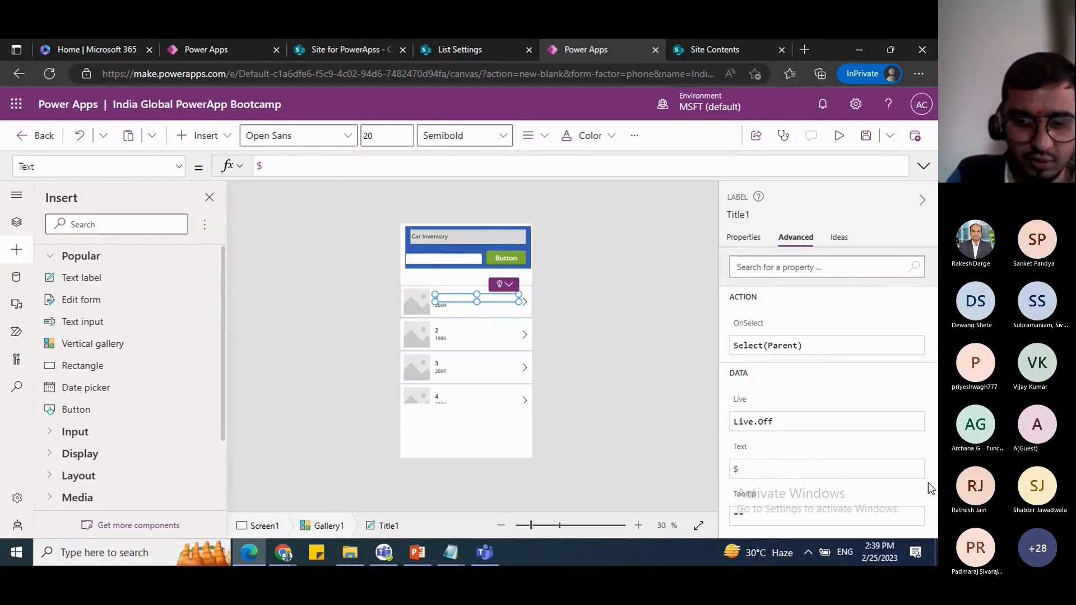
text((T)
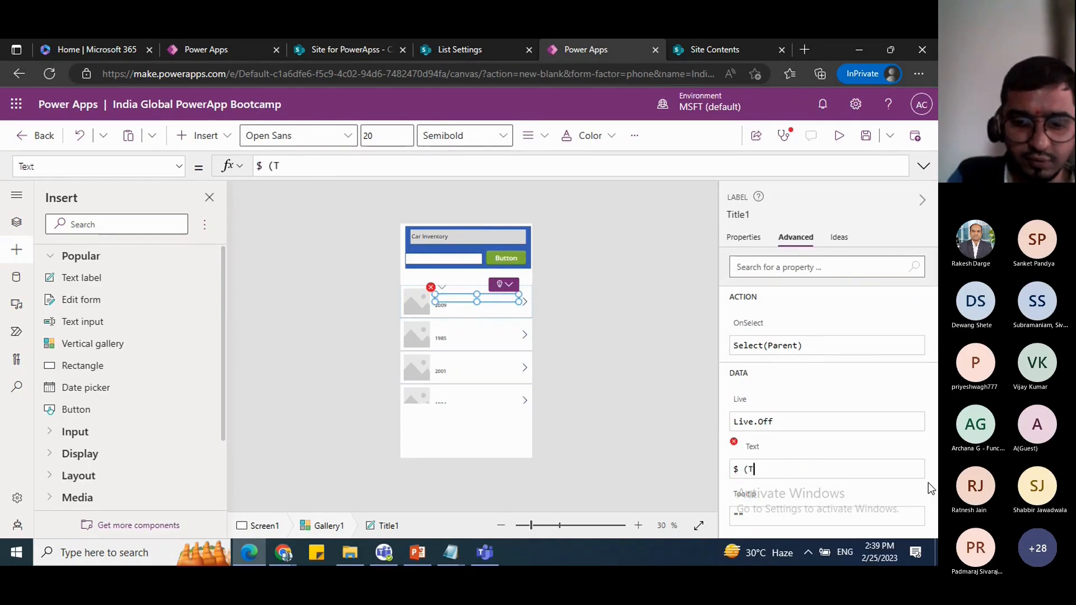
text(hisIte)
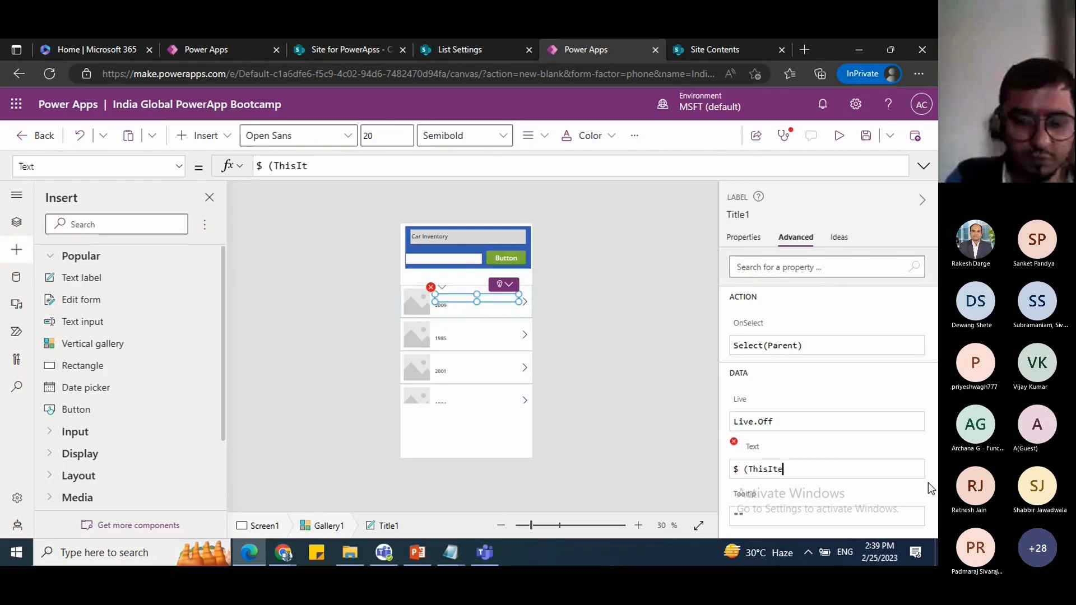
text(m.)
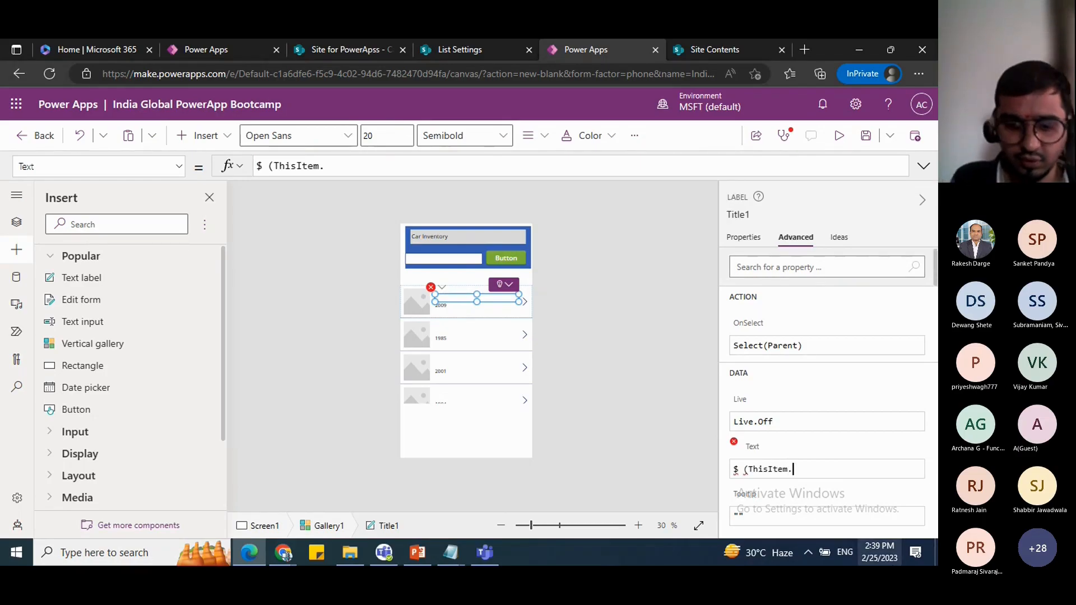
text(CarYear)
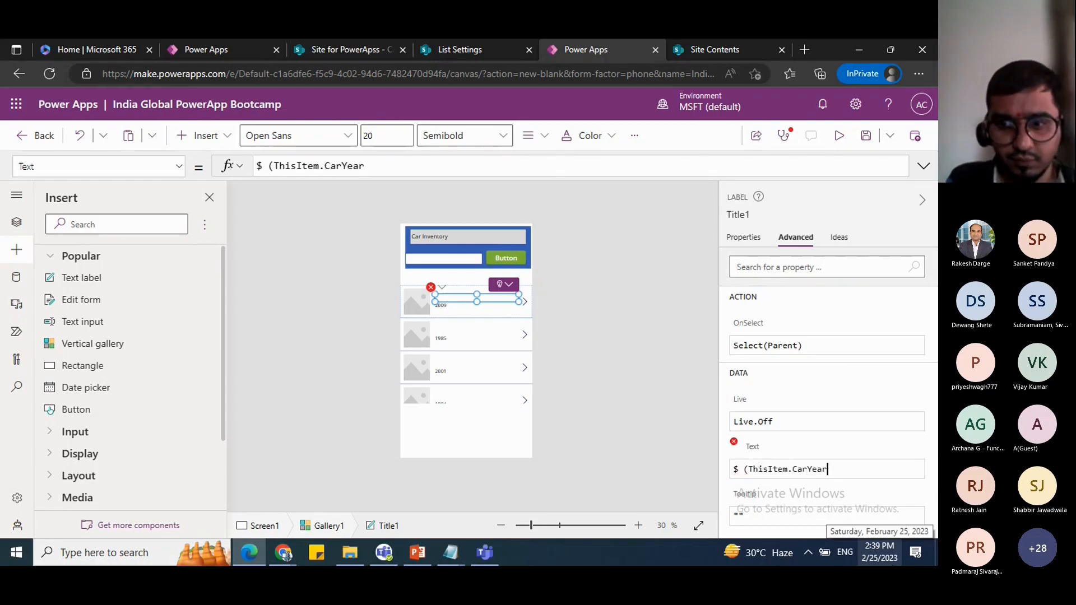
text())
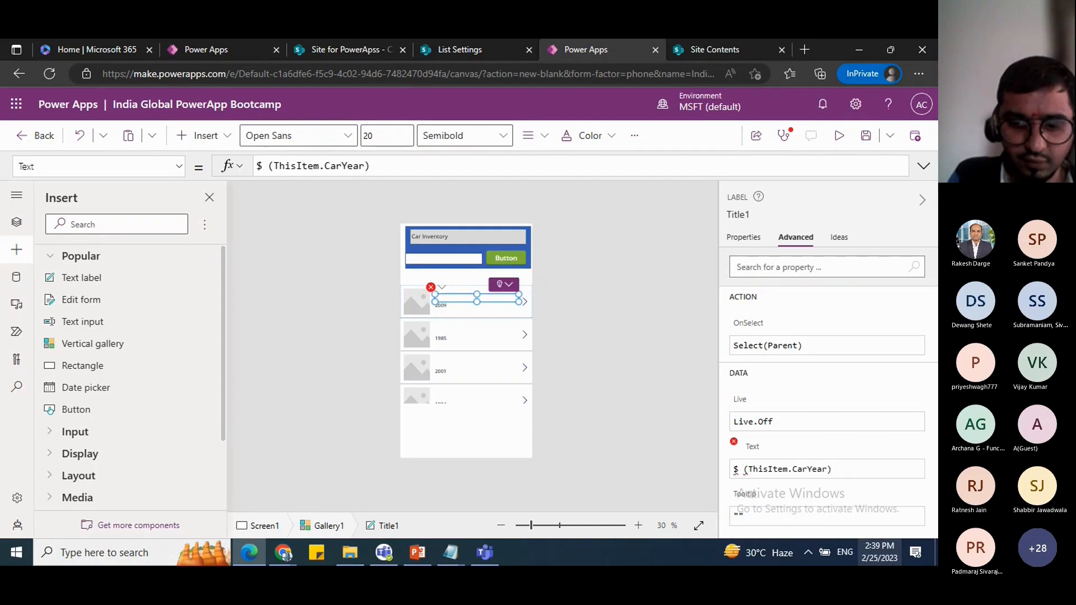
text( [)
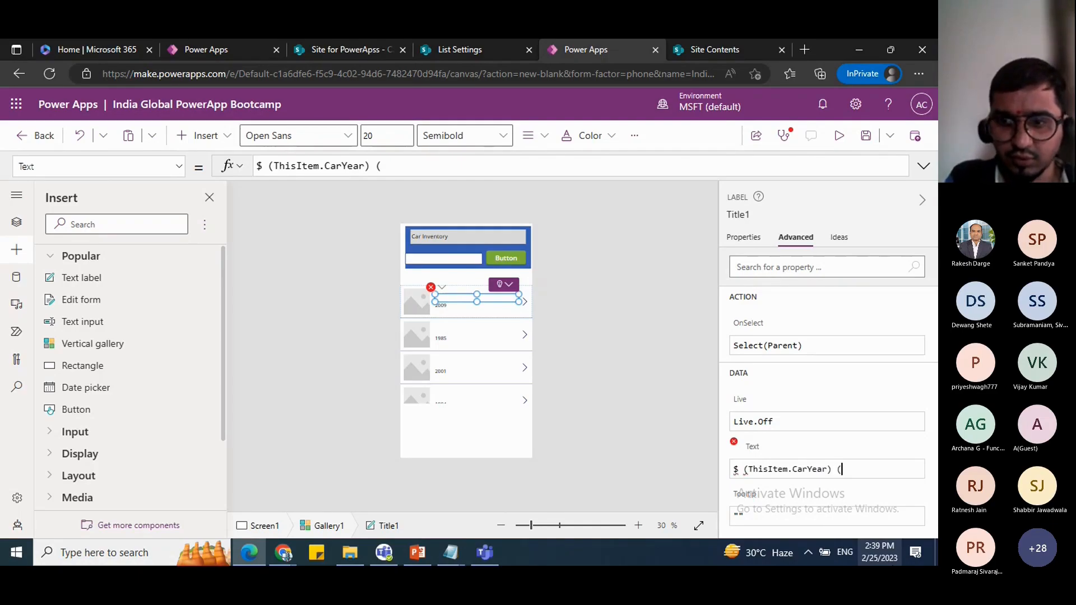
key(BackSpace)
key(BackSpace)
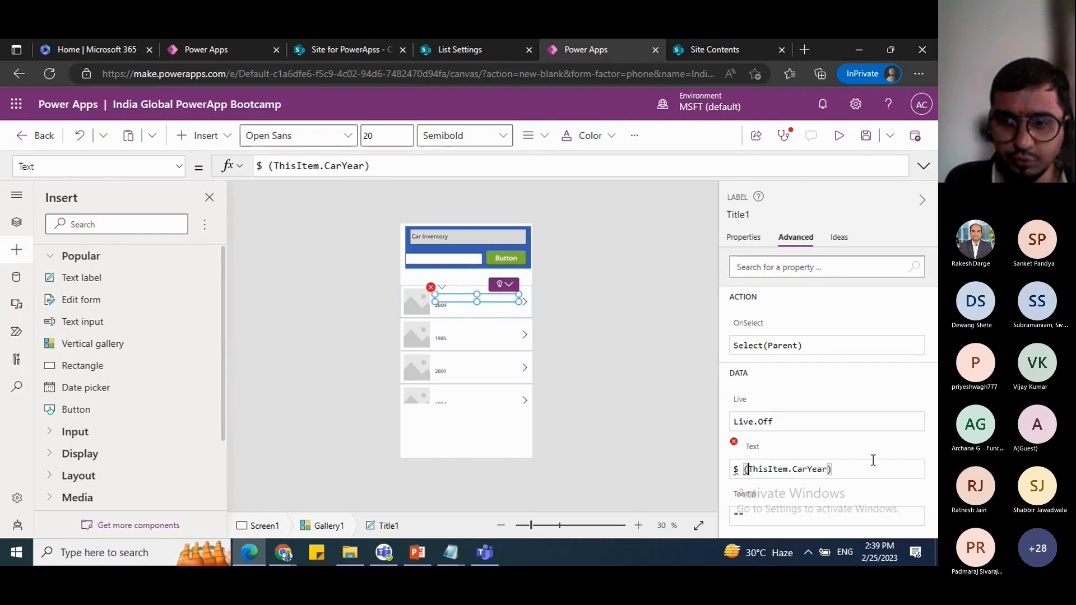
Step: Change the parentheses around ThisItem.CarYear in the title label's Text formula to curly braces
key(Delete)
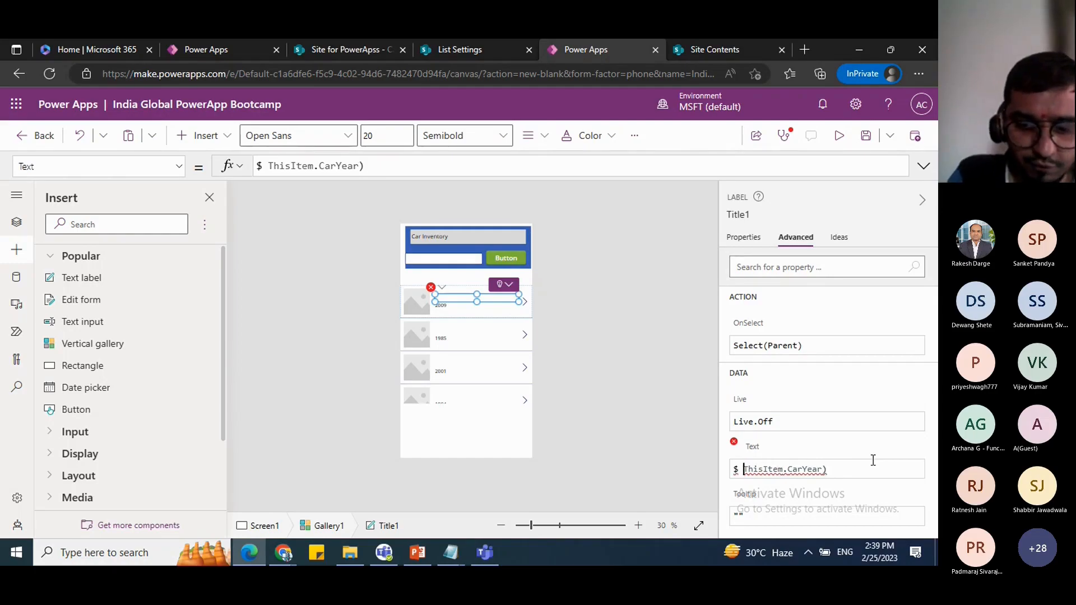
text({)
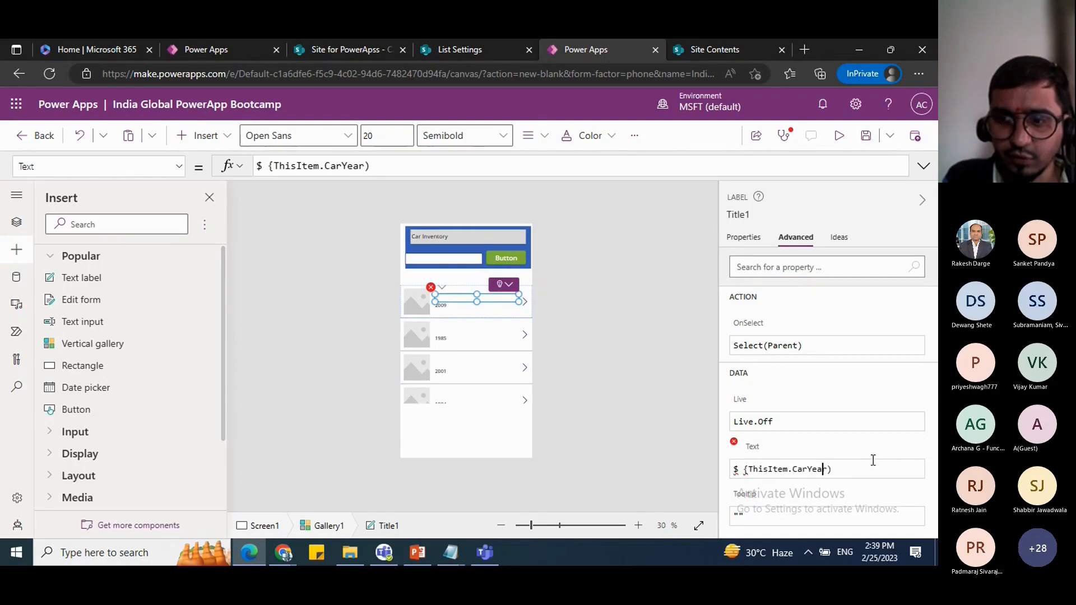
text(} )
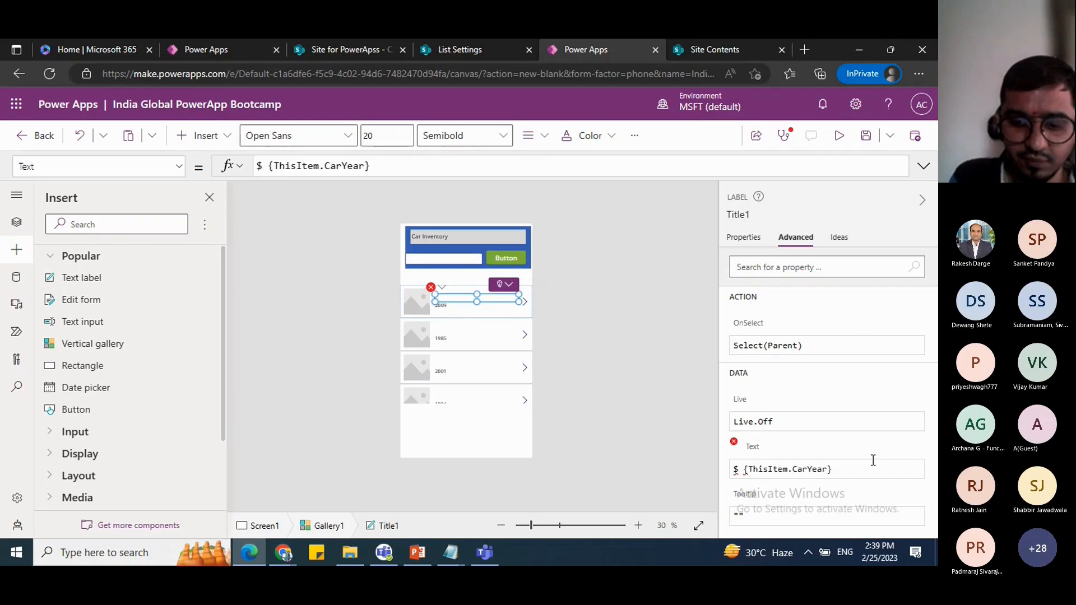
Step: Add {ThisItem.CarMake} after the car year in the title label's Text formula
text({This)
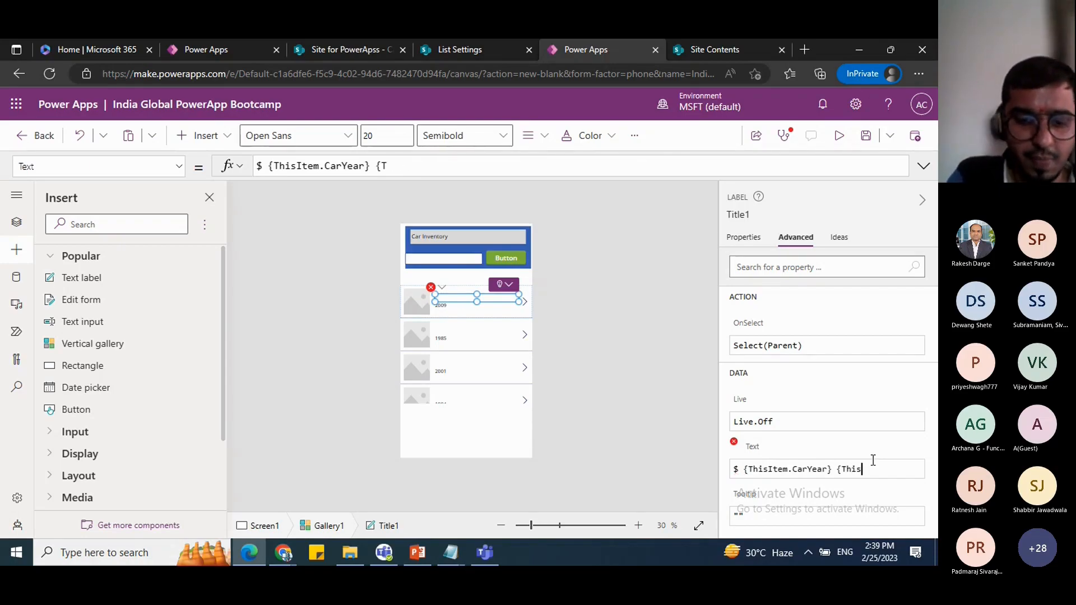
text(Item.Car)
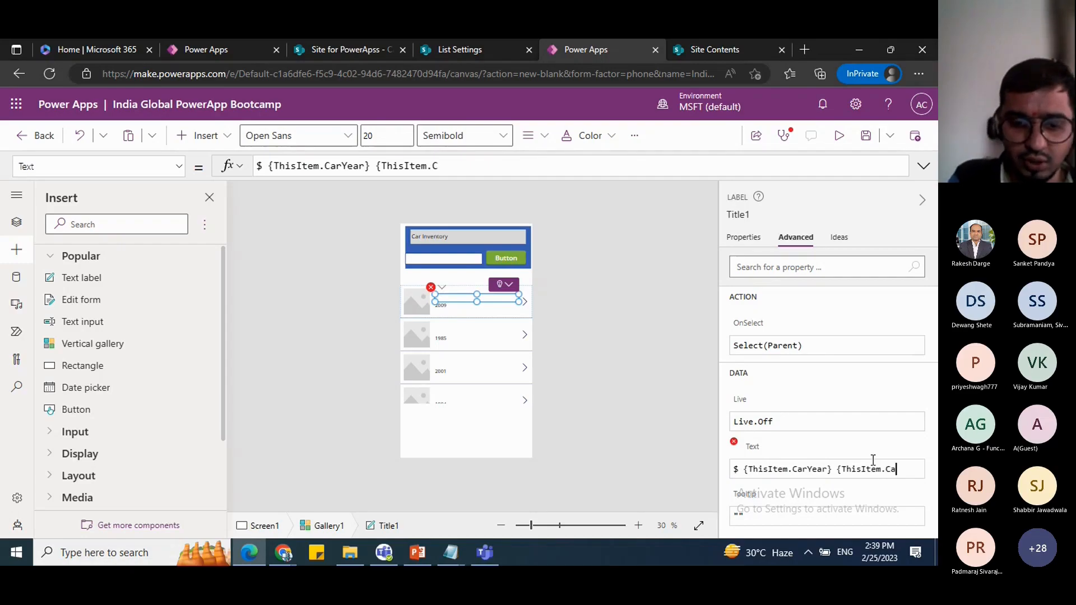
text(Make)
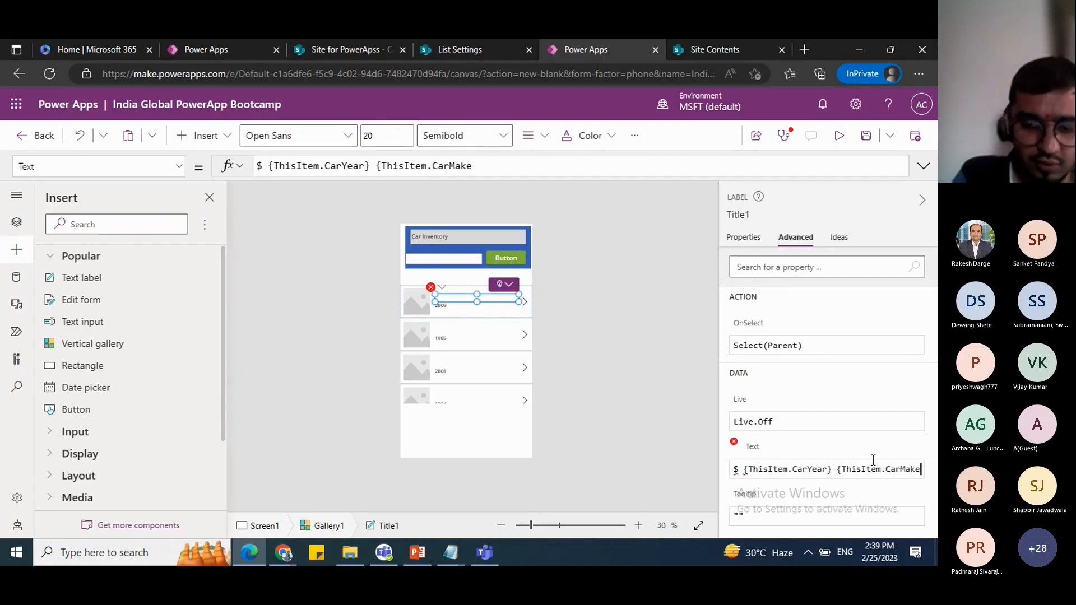
text(})
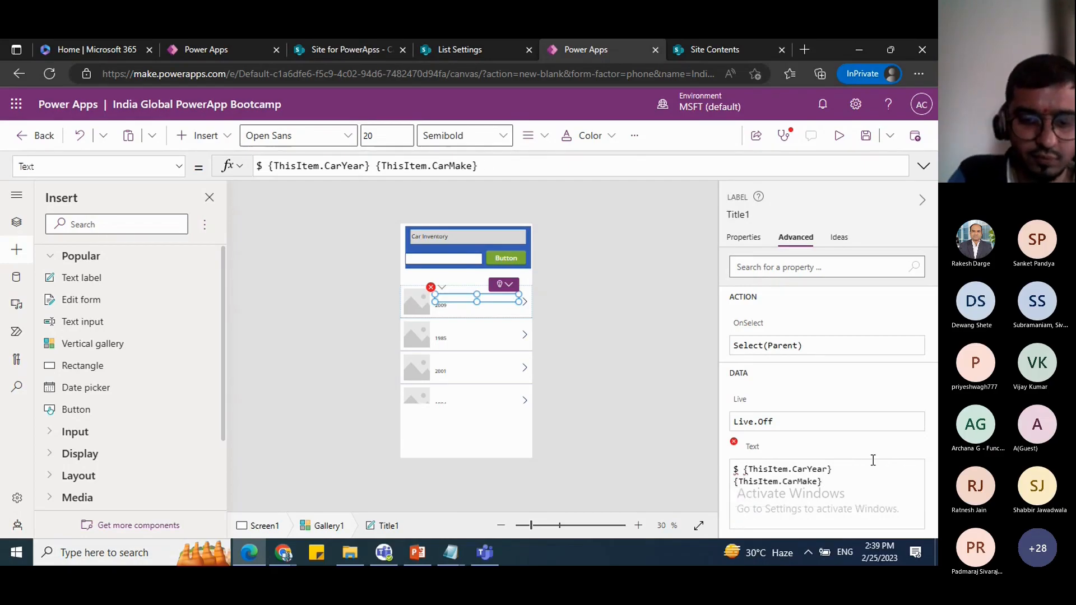
Step: Append {ThisItem.CarModel} after the car make in the title label's Text formula
text( ()
key(BackSpace)
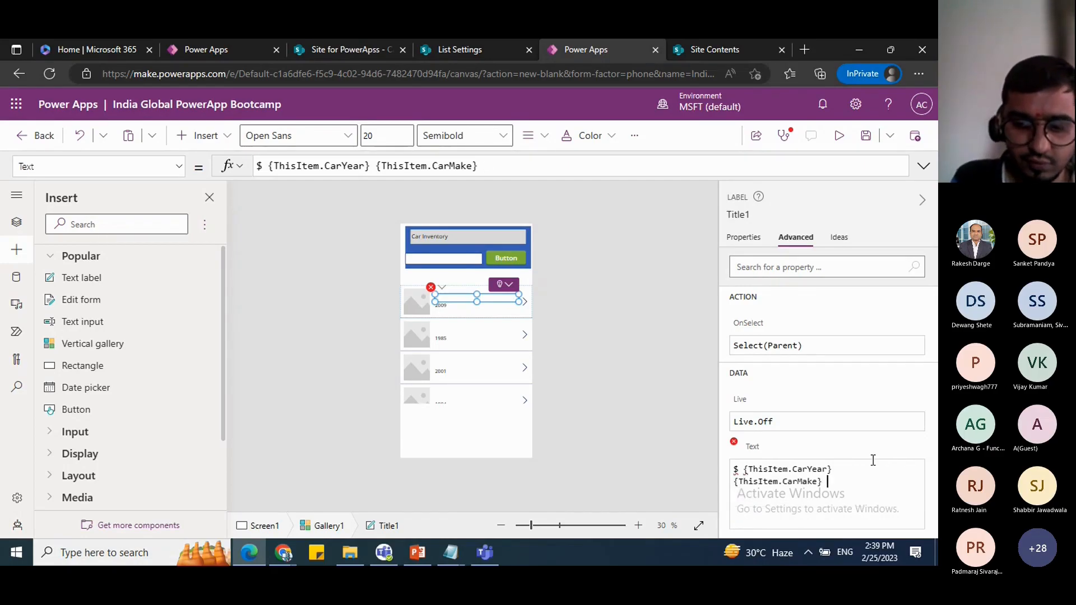
text({ThisItem)
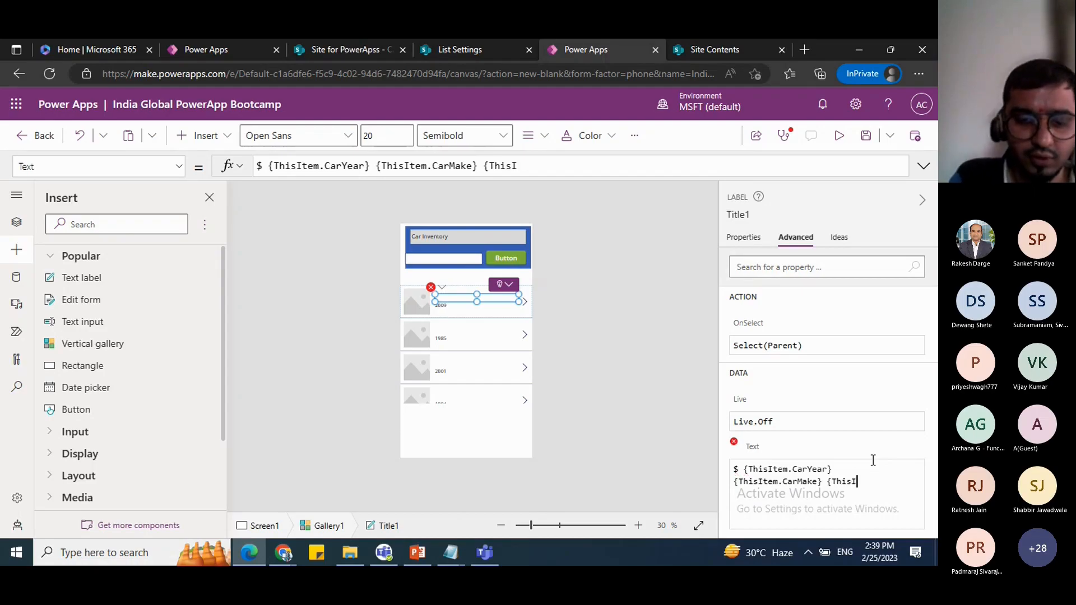
text(.CarModel)
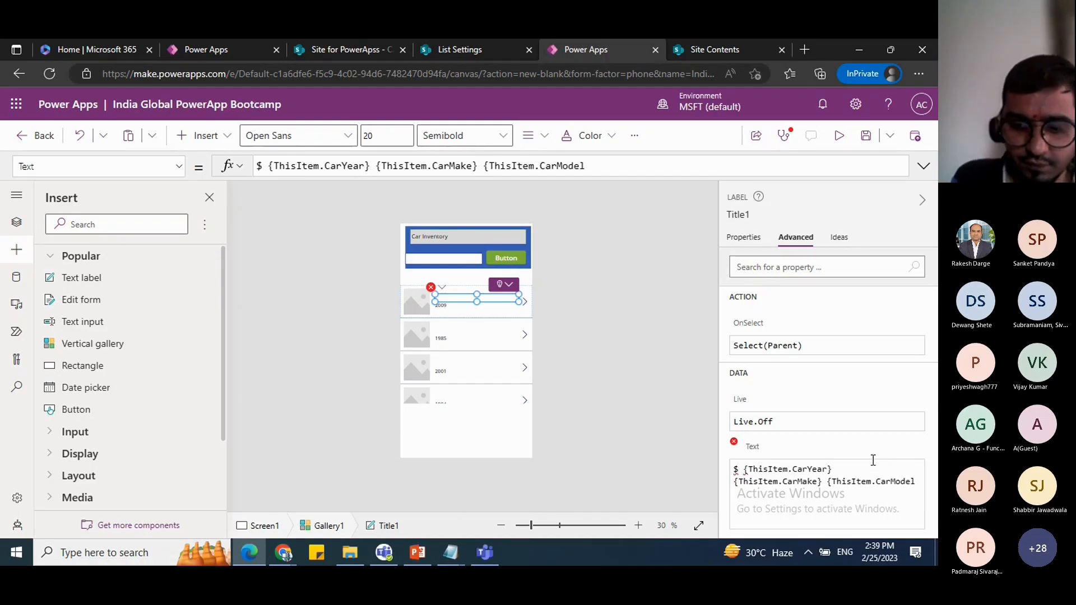
text(})
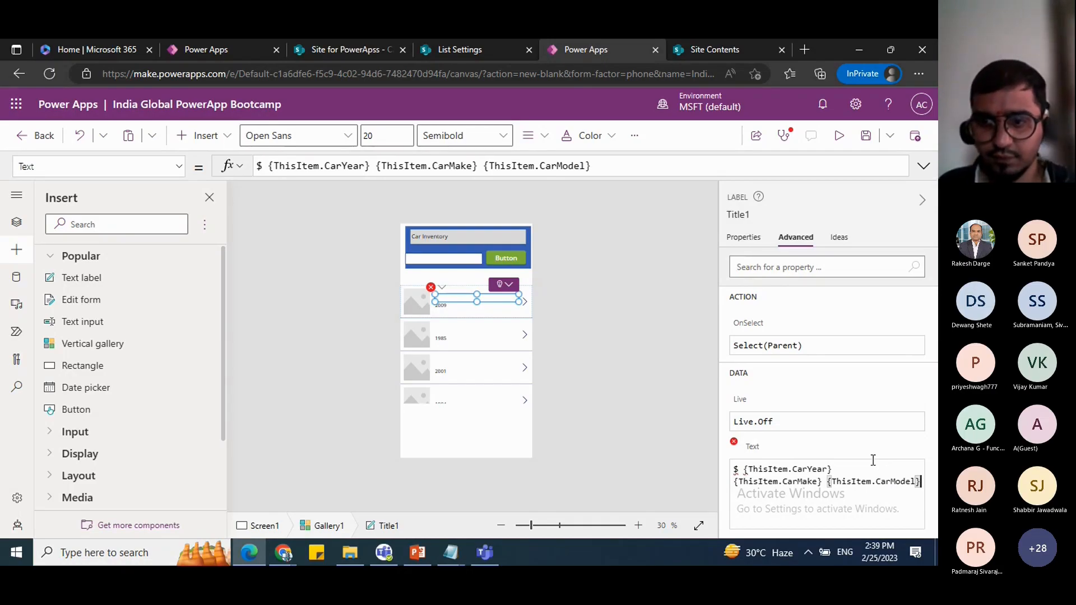
Step: Remove the space after the $ and enclose the three braced fields in double quotes to form an interpolated string
click(740, 469)
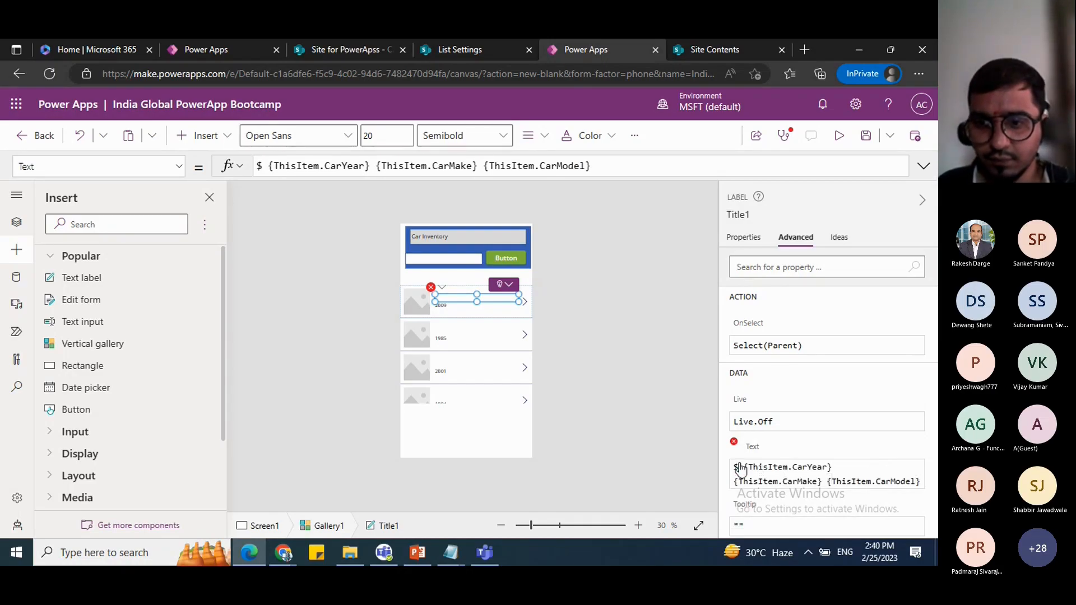
click(741, 470)
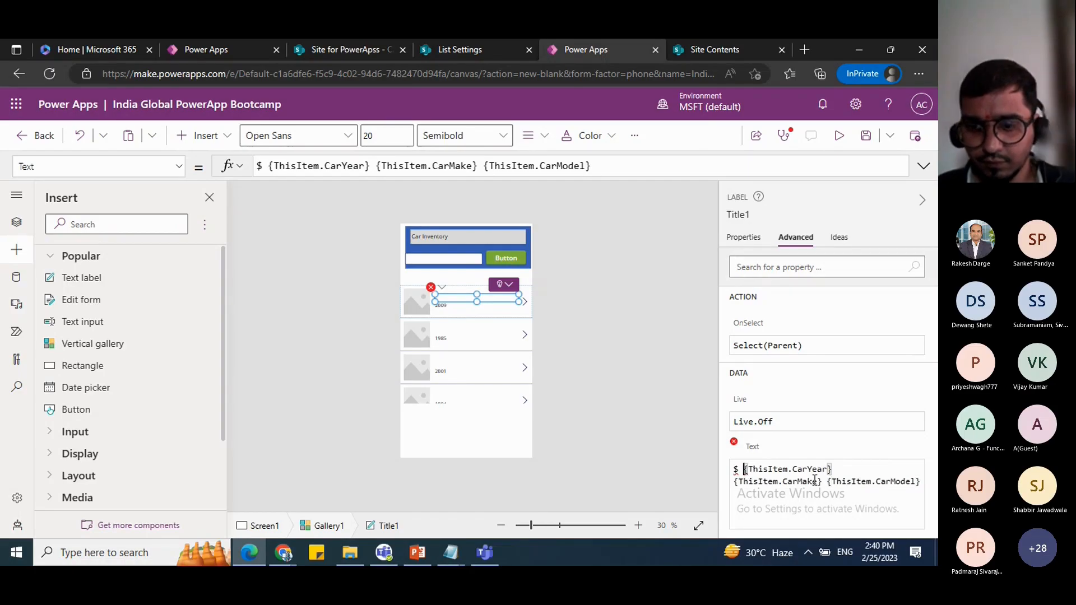
key(BackSpace)
click(834, 482)
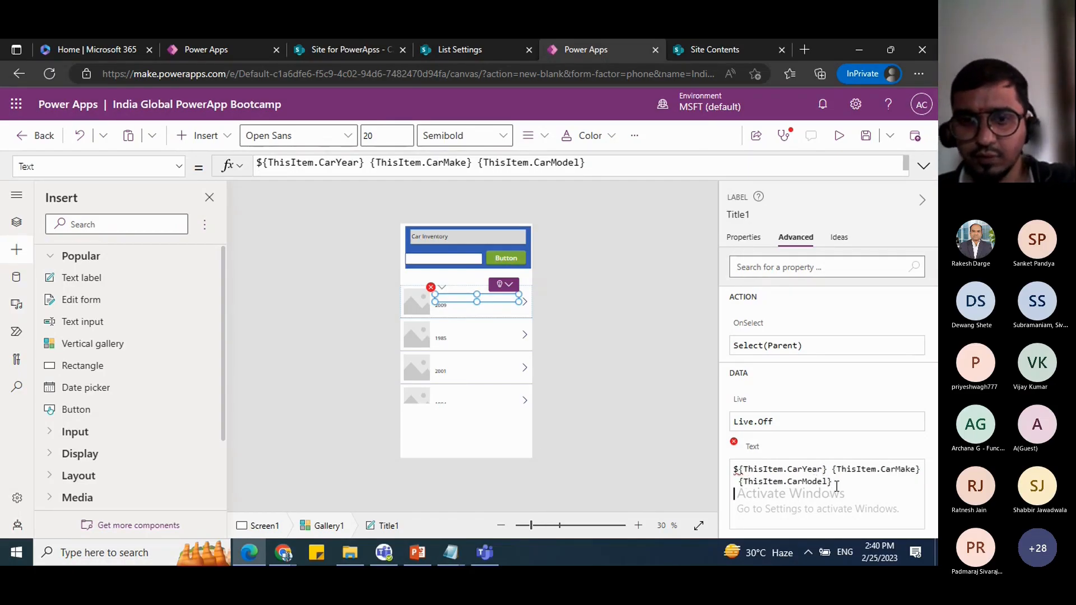
click(737, 470)
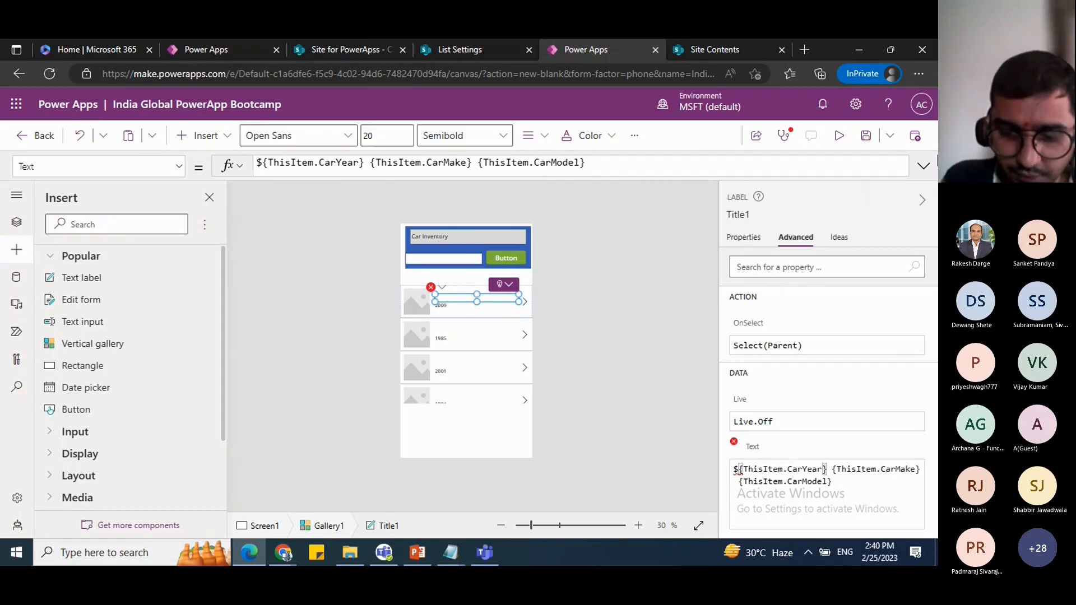
text(")
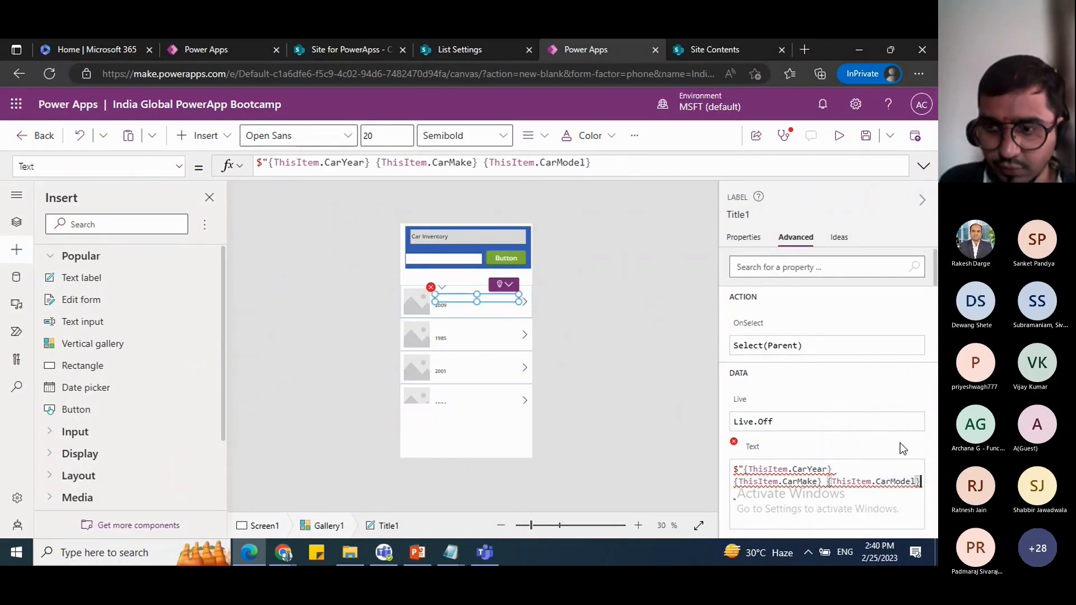
text(")
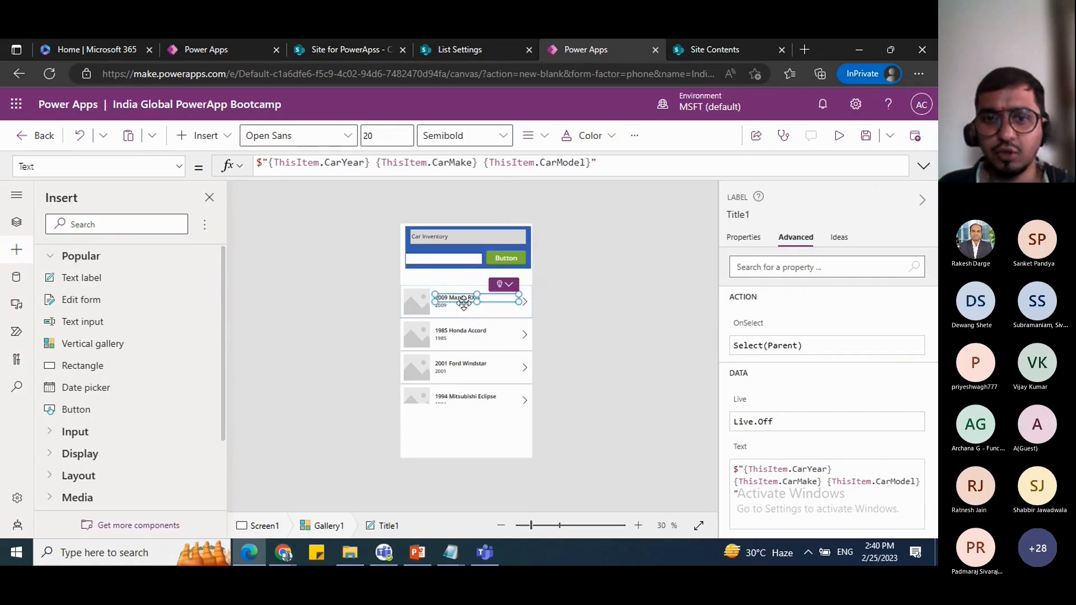
Step: Compare the gallery's item titles with the year, make and model columns of the SharePoint Car Sales Inventory list
click(464, 334)
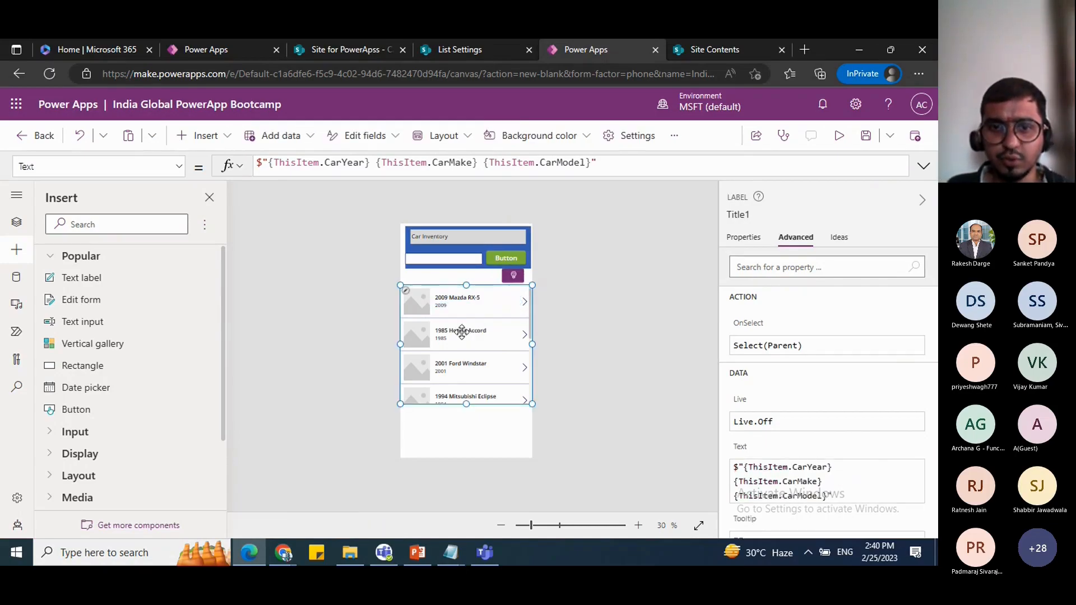
click(445, 298)
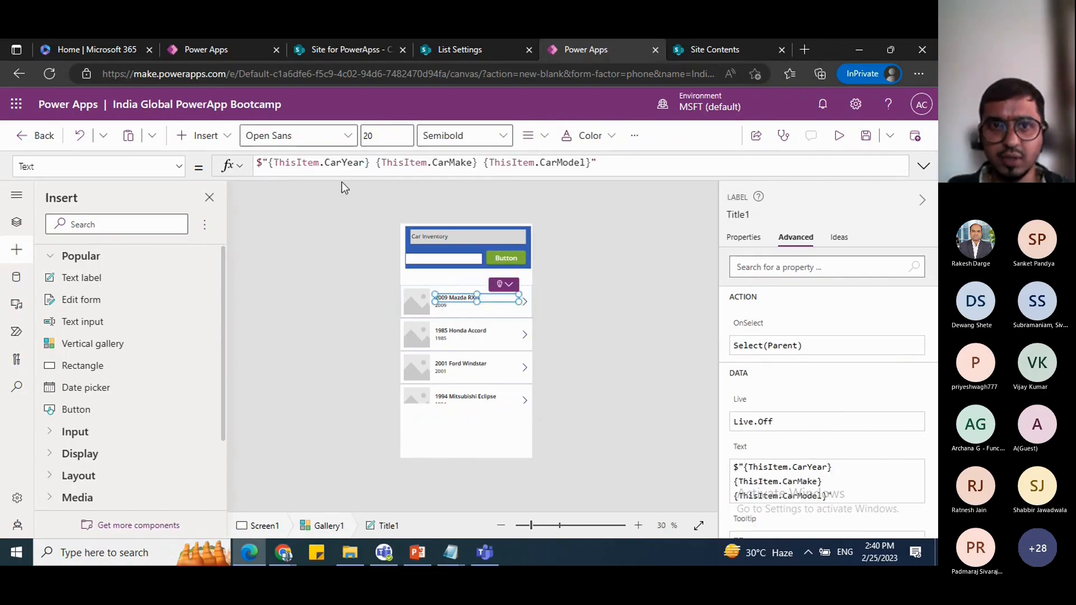
click(358, 45)
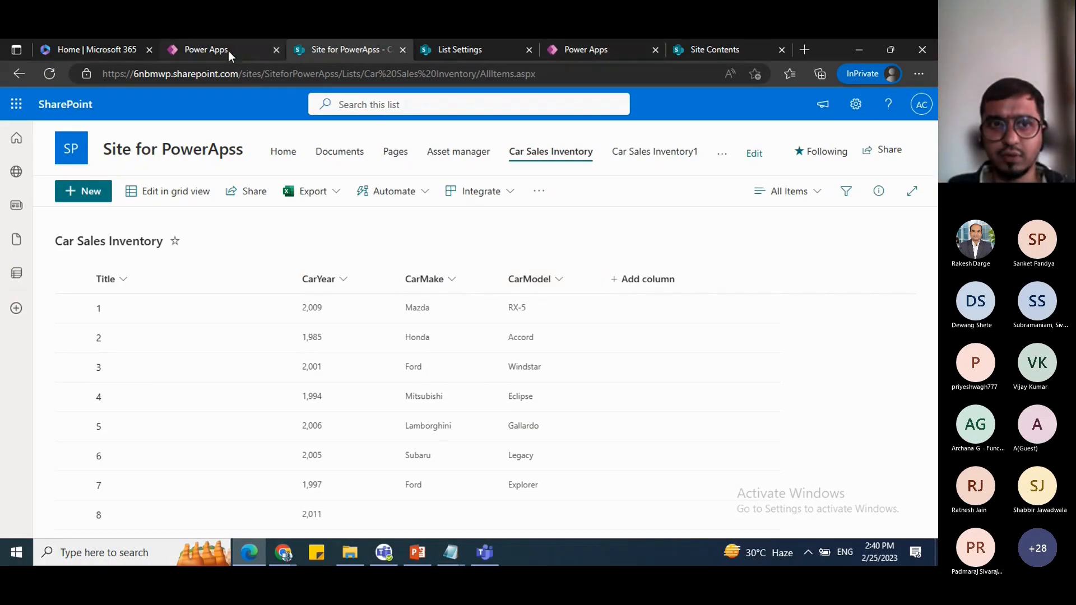
click(592, 49)
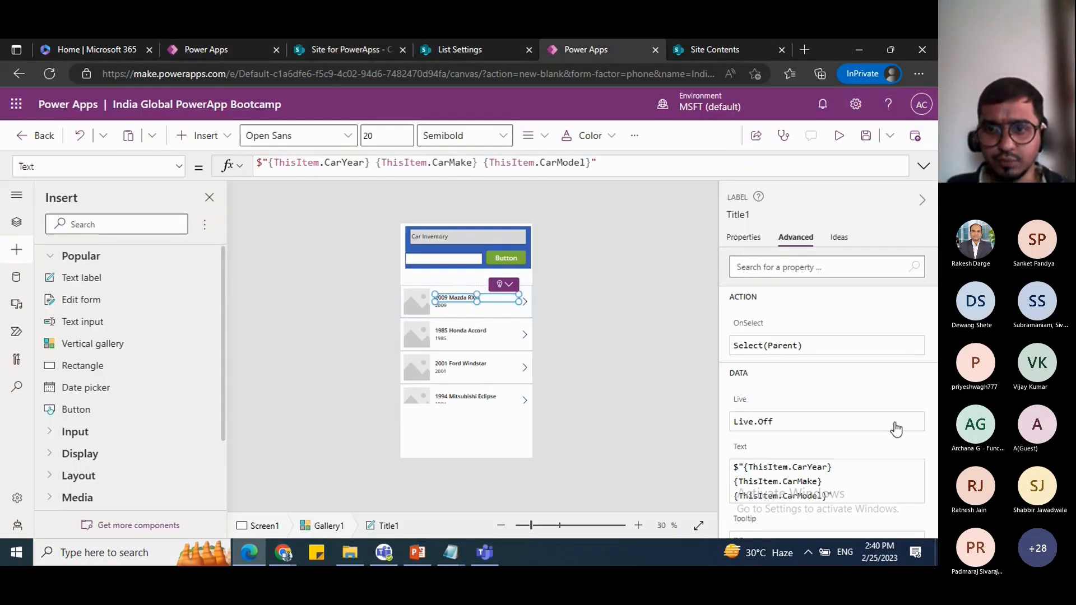
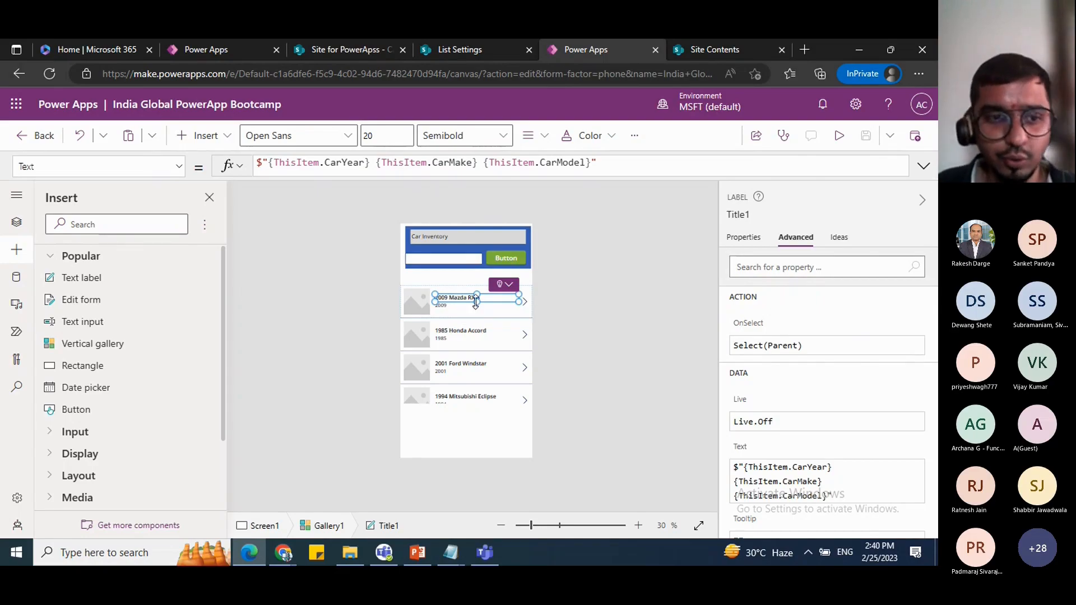
Step: Check the Agenda slide in PowerPoint, return to the Power Apps canvas app and open its Power Automate flows
scroll(119, 435, down, 3)
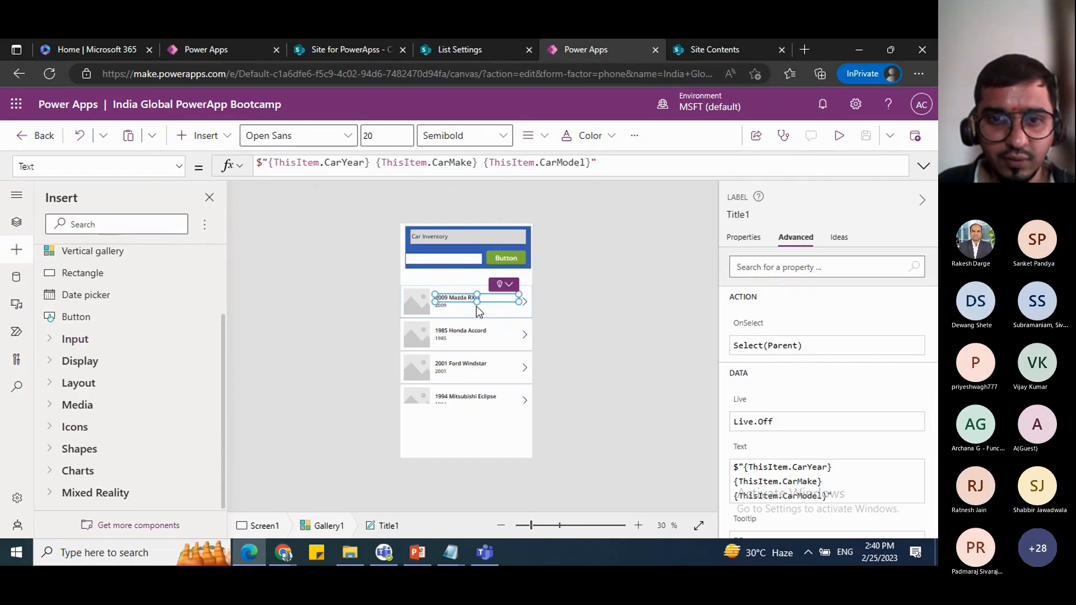
click(459, 272)
click(467, 284)
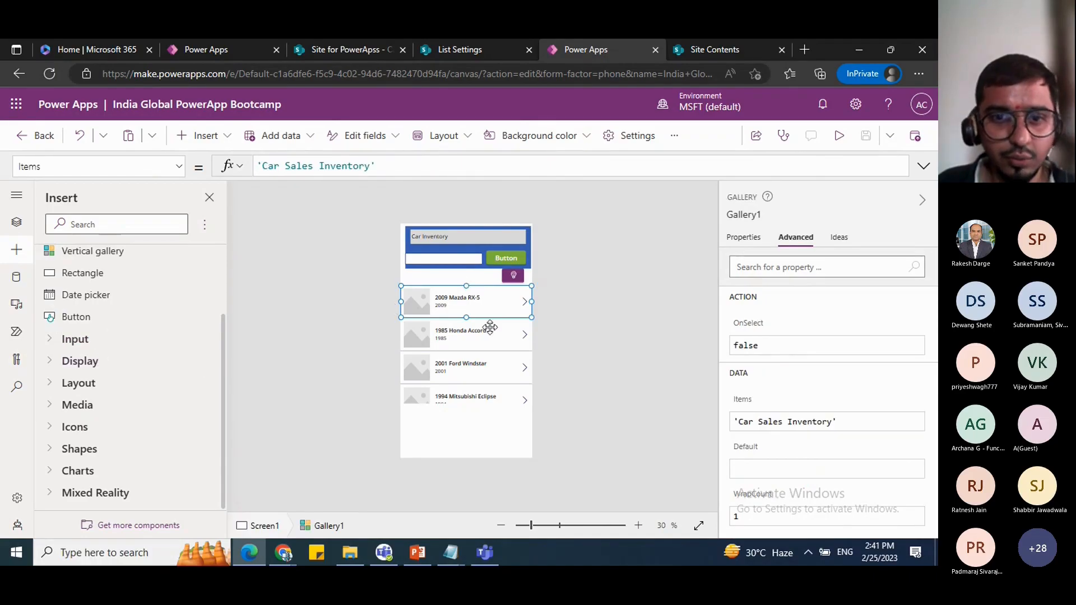
click(424, 551)
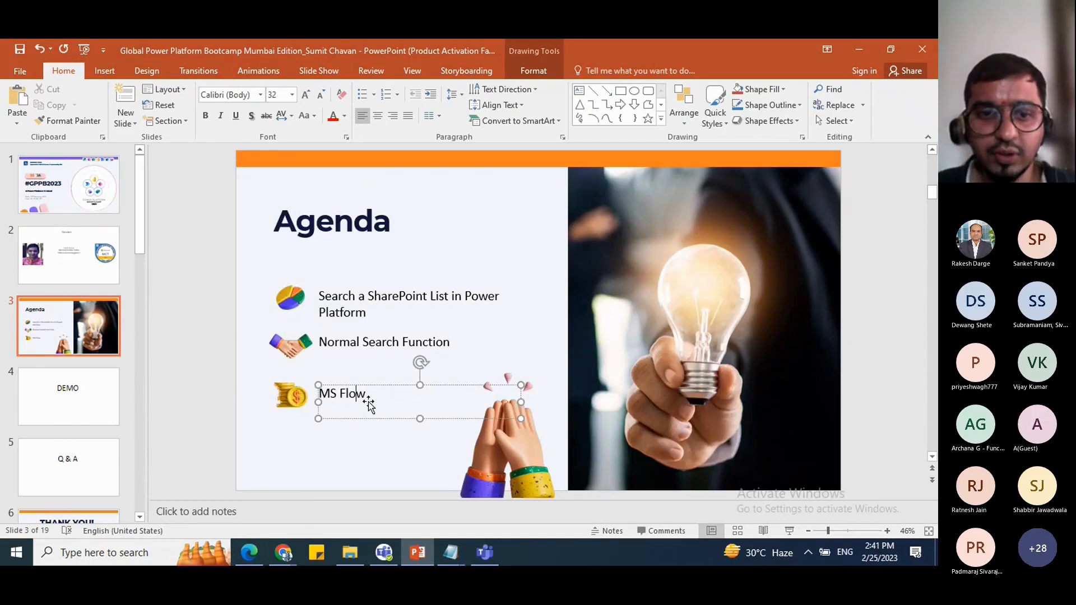
key(alt+Tab)
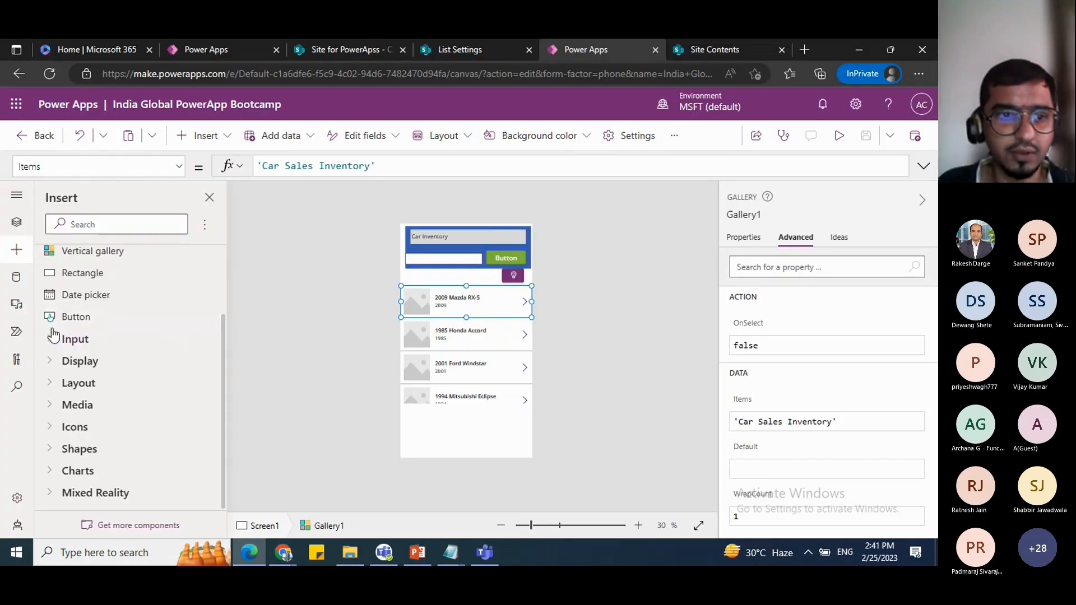
click(16, 331)
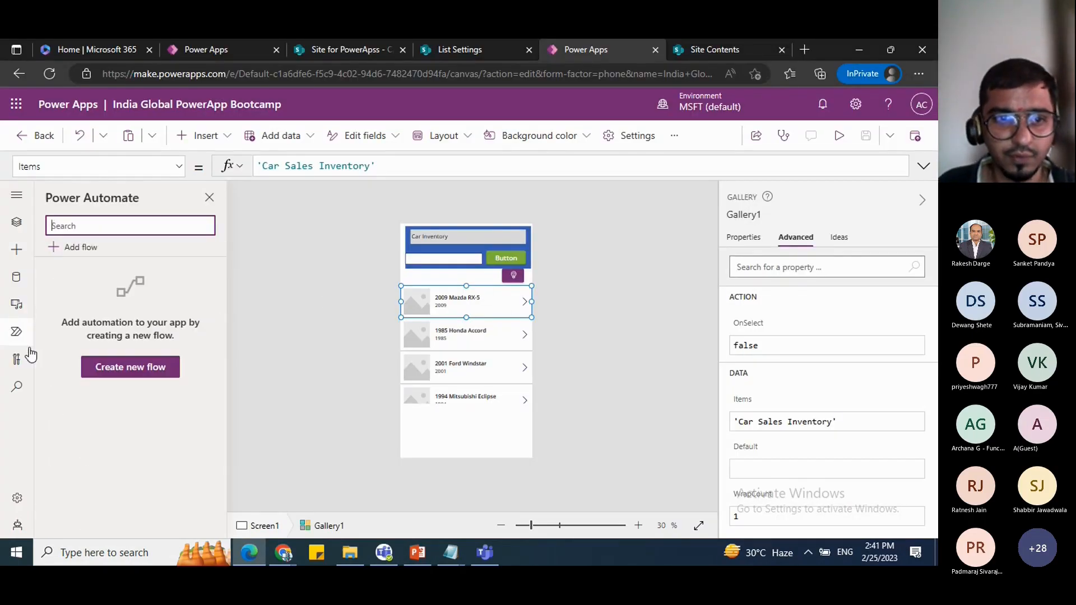
Step: Create a new flow from blank for the app and delete its default PowerApps trigger
click(131, 368)
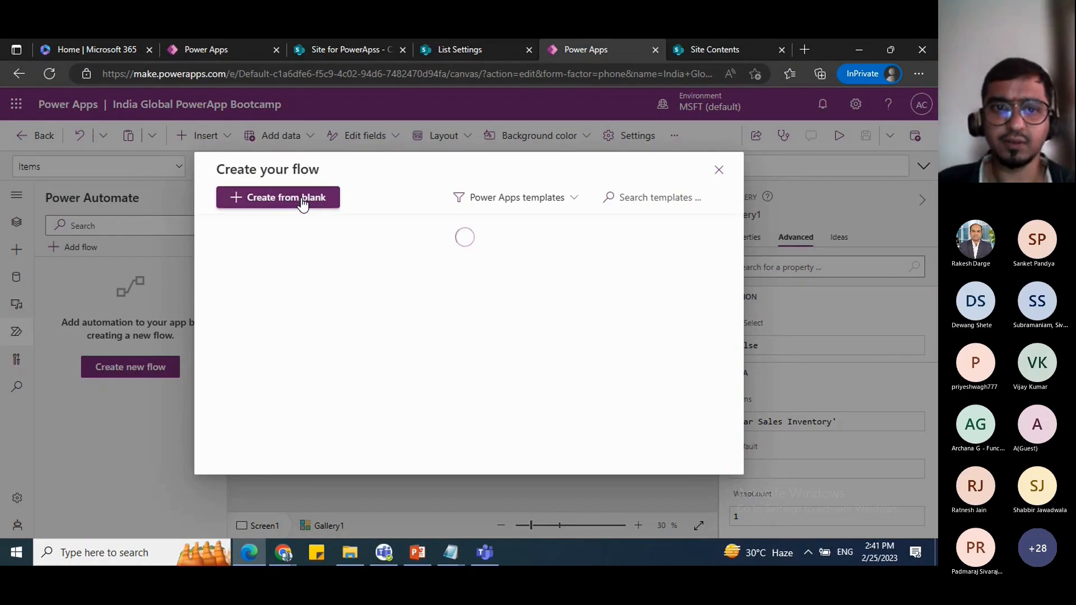
click(303, 202)
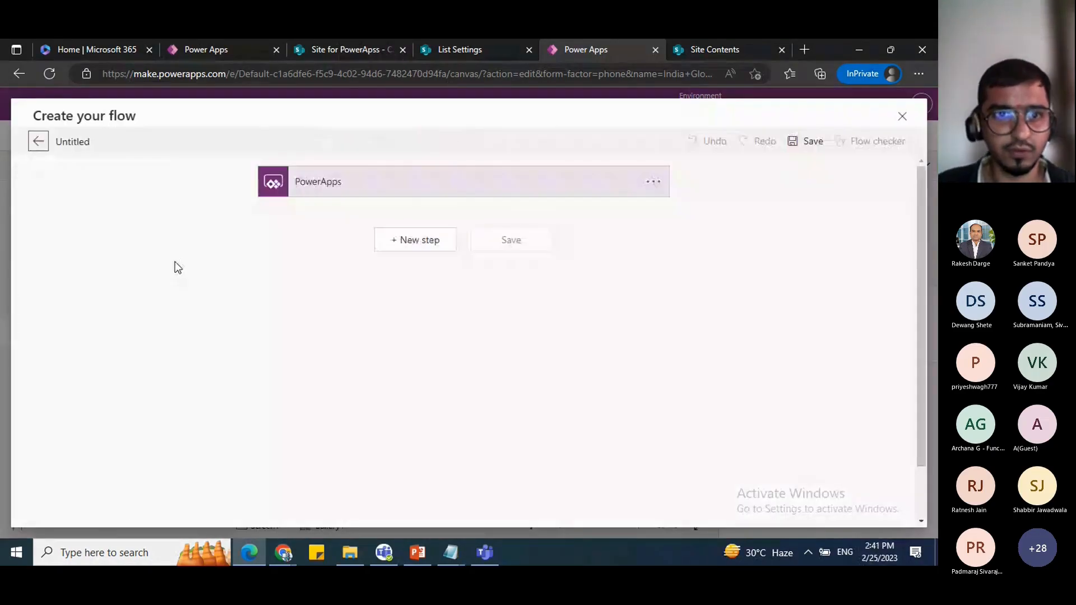
click(657, 186)
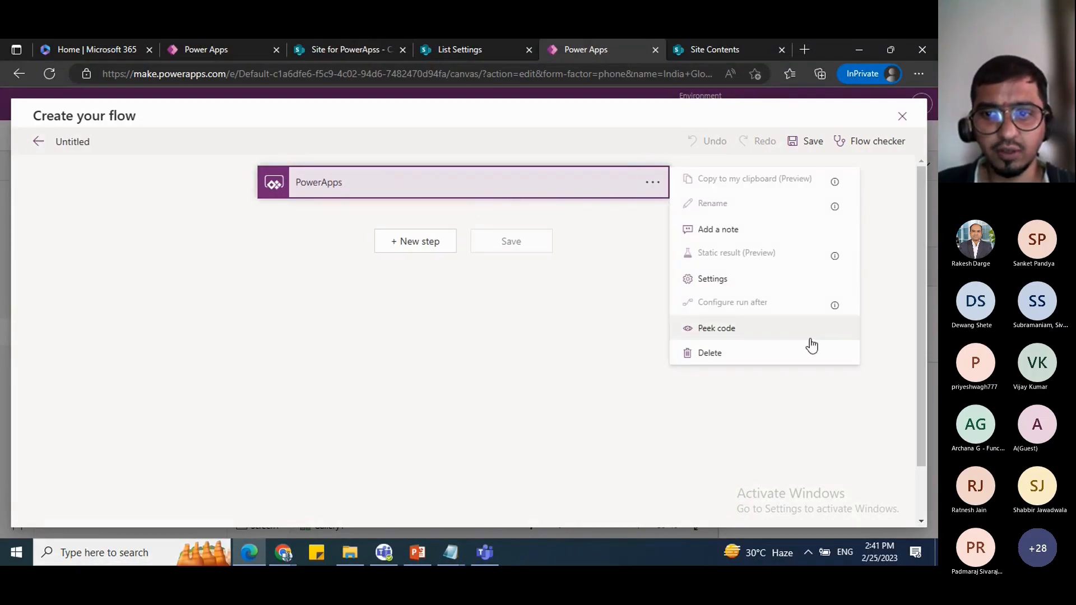
click(707, 353)
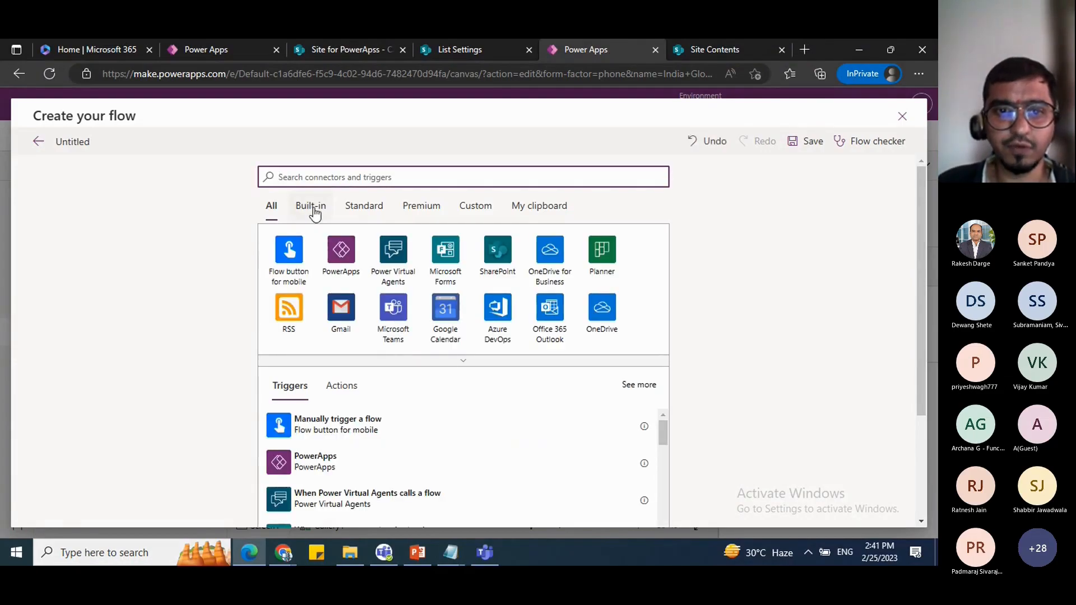
Step: Search the connectors for "power", choose PowerApps and add the PowerApps (V2) trigger to the flow
text(V2)
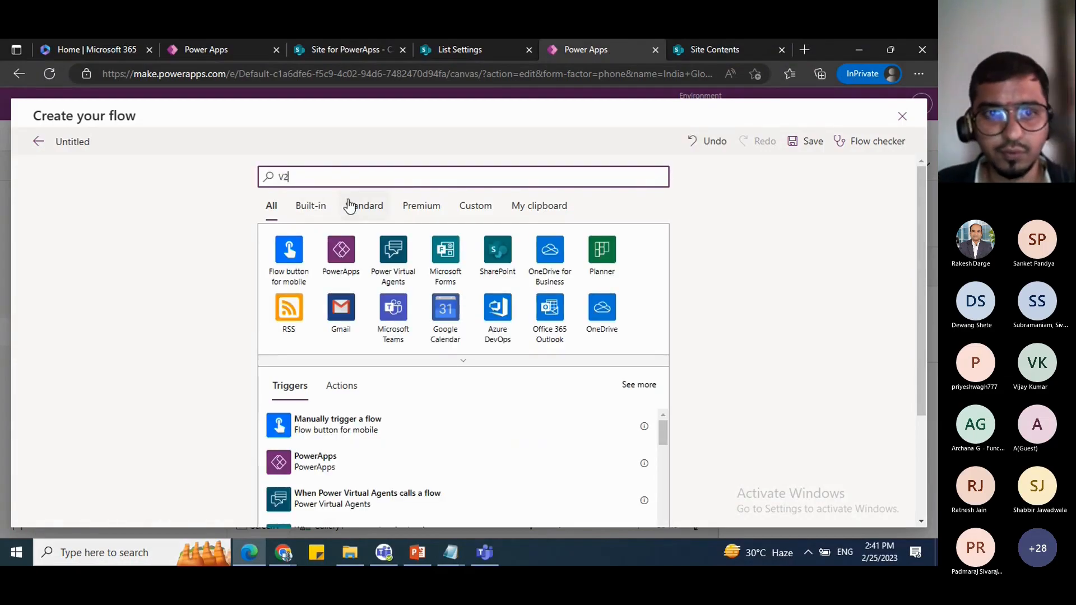
scroll(355, 415, down, 3)
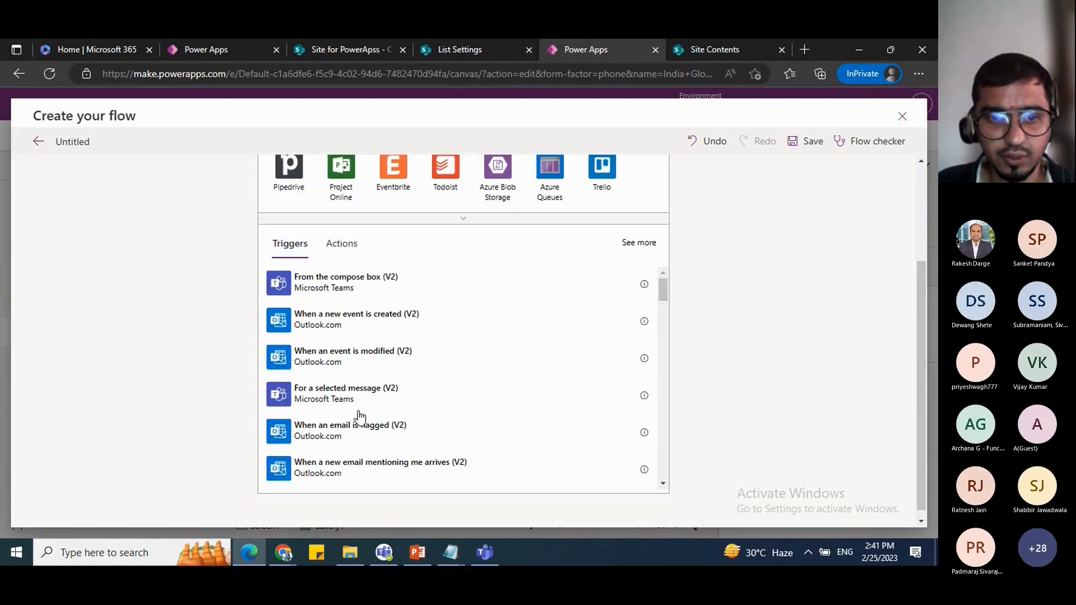
scroll(347, 336, up, 3)
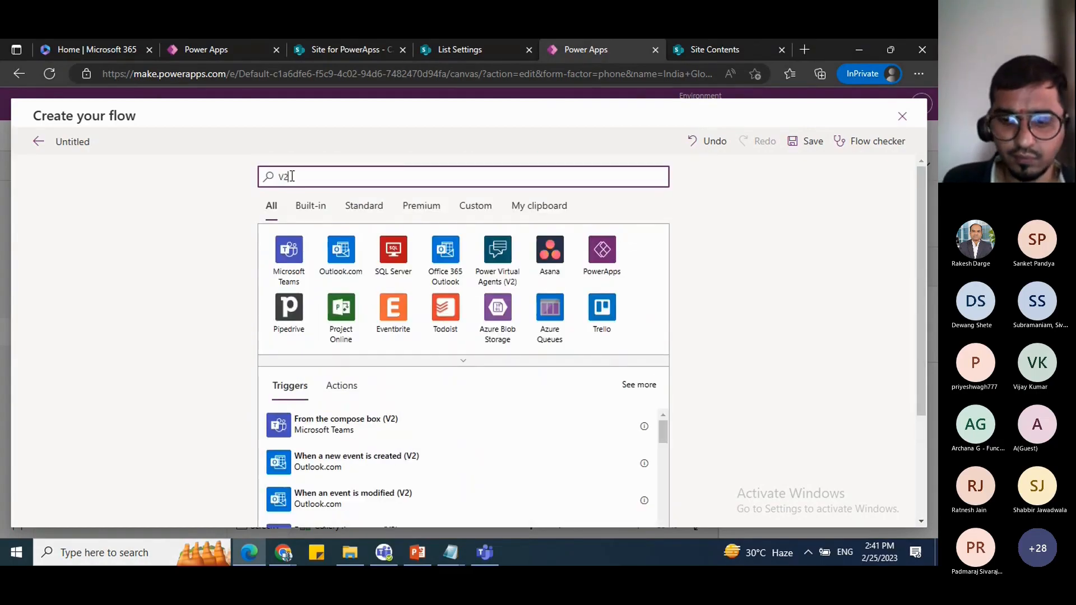
key(BackSpace)
key(BackSpace)
text(power)
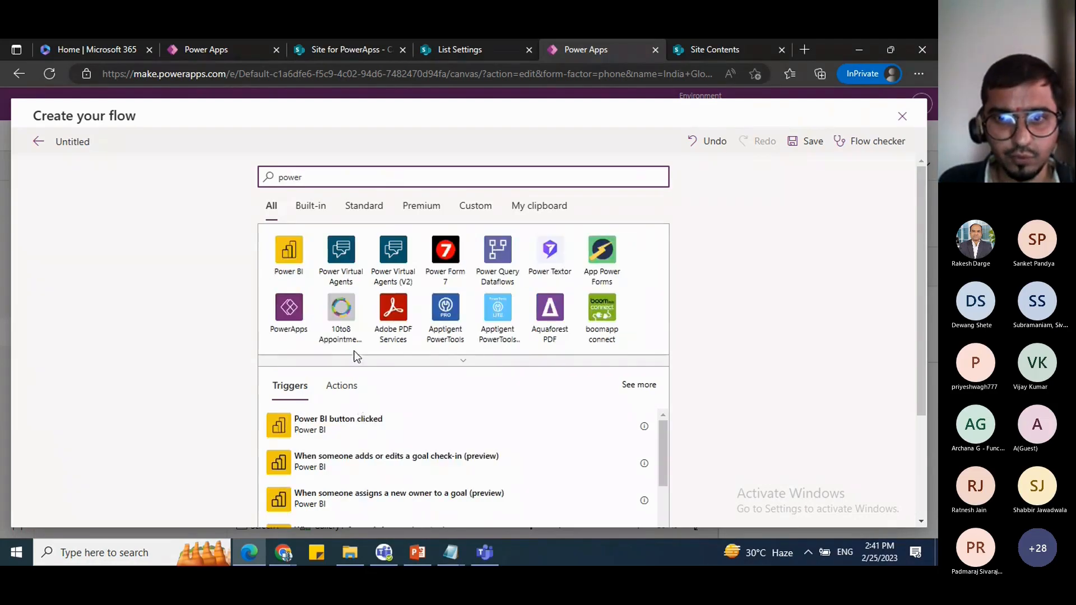
scroll(333, 345, down, 2)
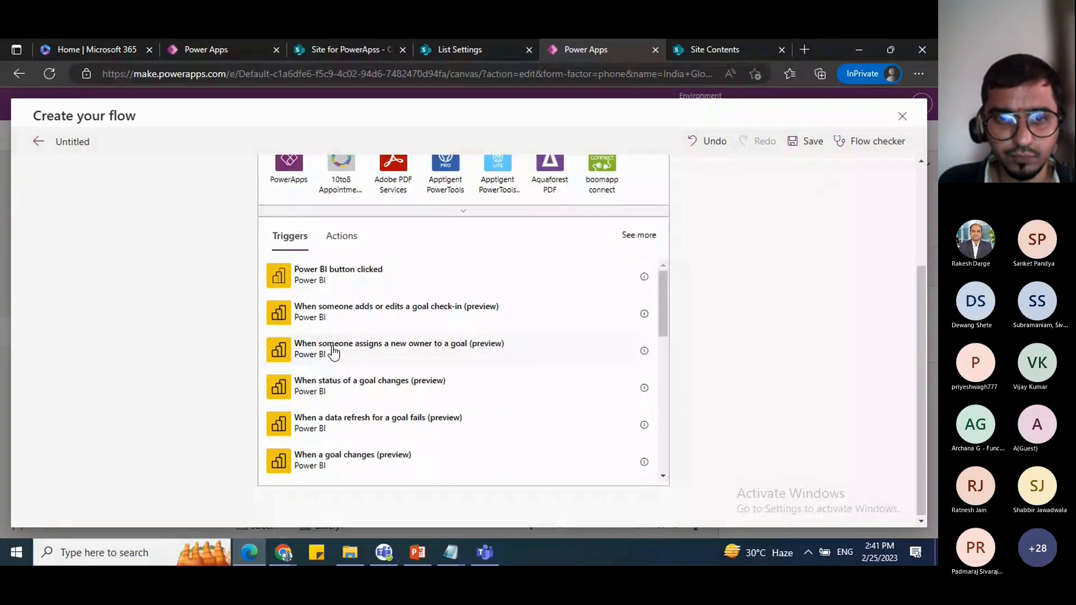
click(289, 180)
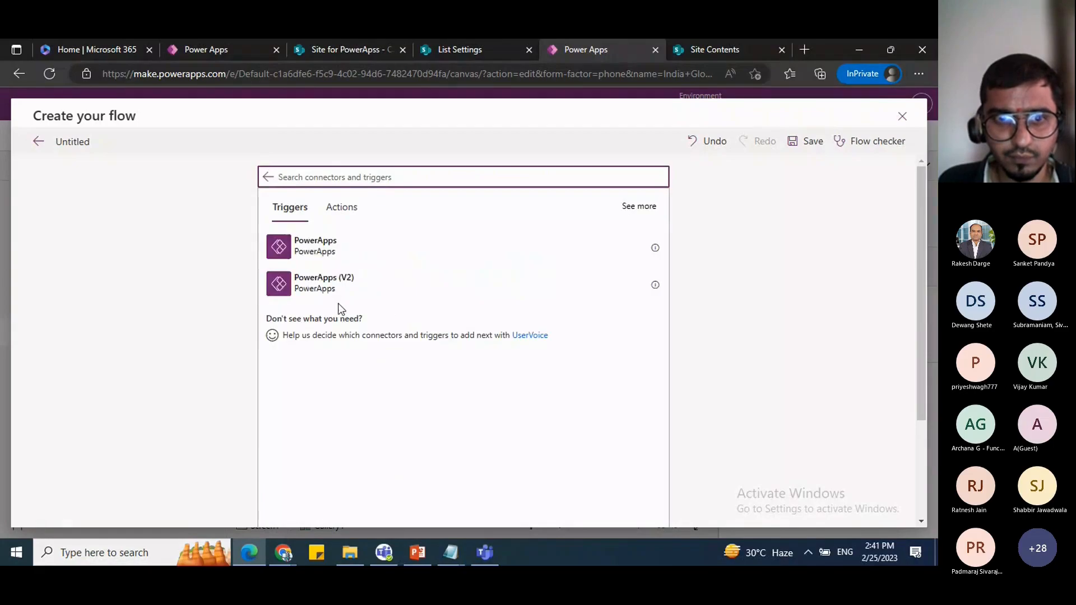
click(309, 292)
Step: Add a text input named searchTerm to the PowerApps (V2) trigger
click(294, 222)
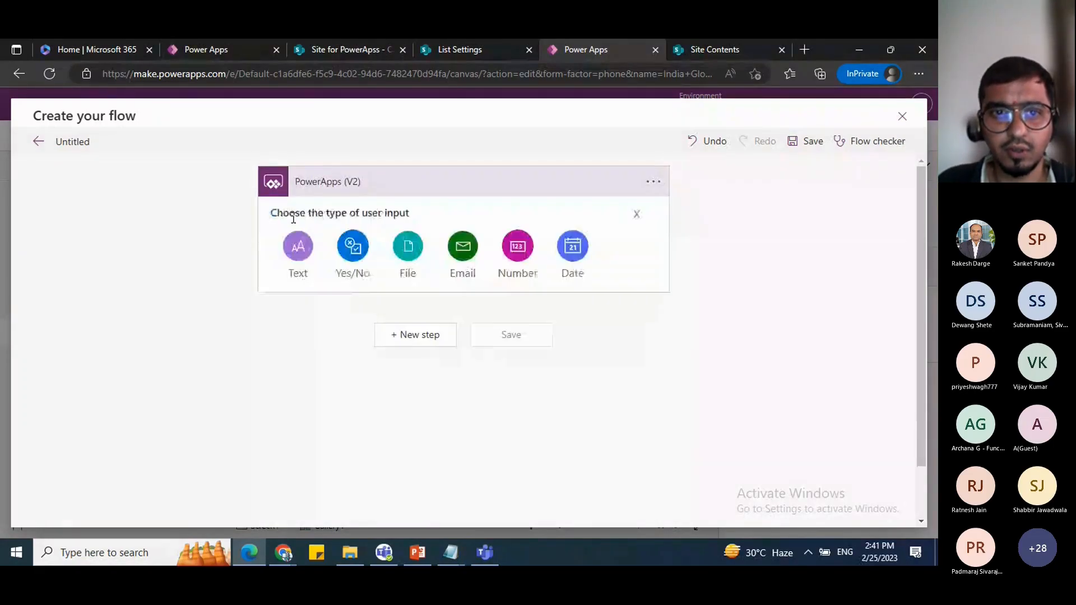
click(298, 256)
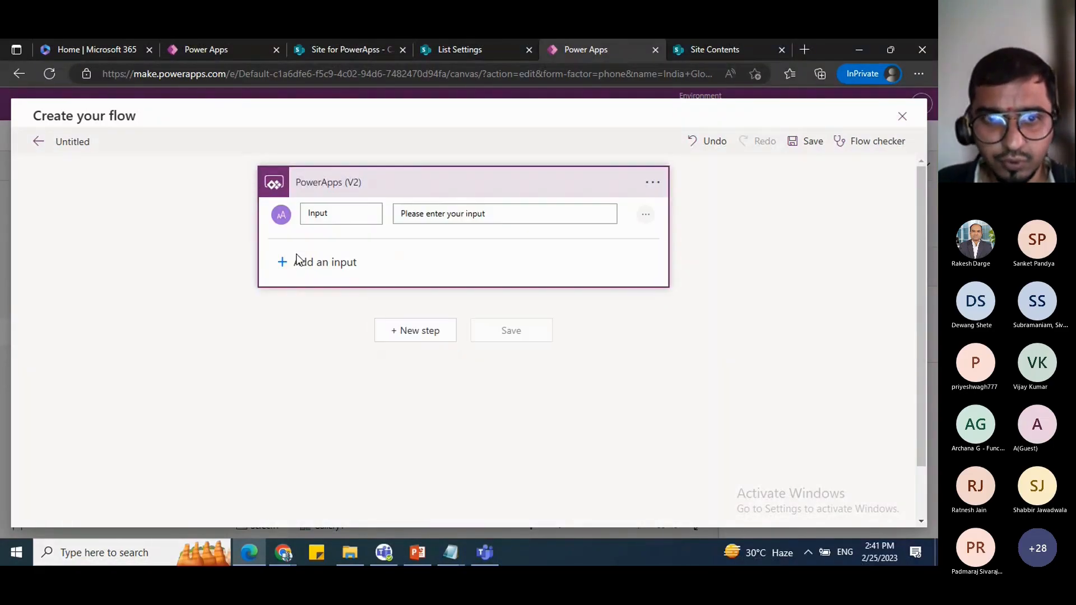
double_click(315, 215)
text(searchTerm)
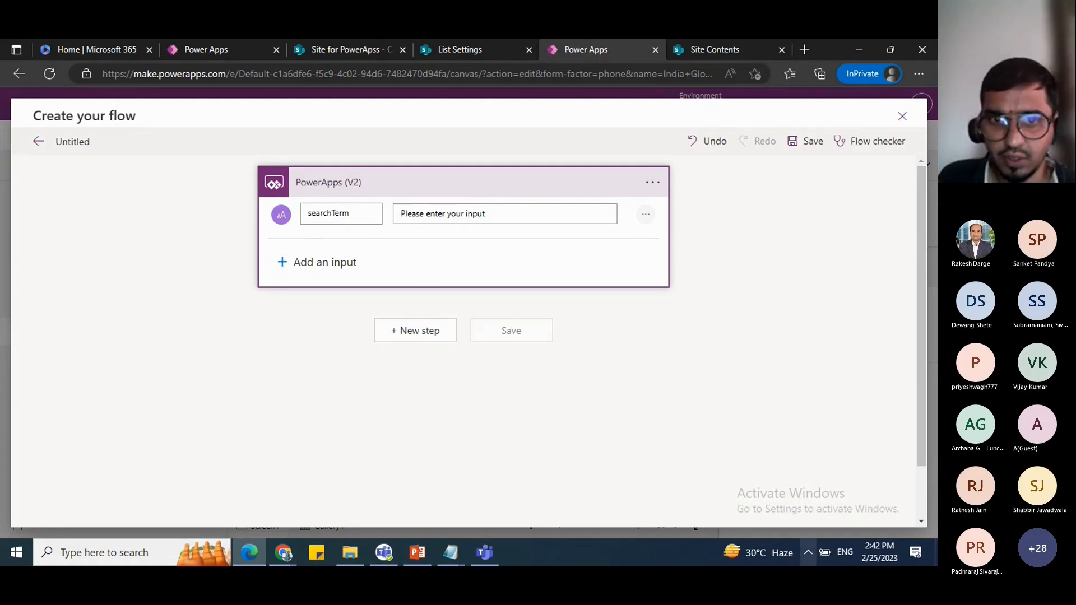
Step: Add a new step after the trigger, search the actions for "get" and choose SharePoint's Get item
click(419, 331)
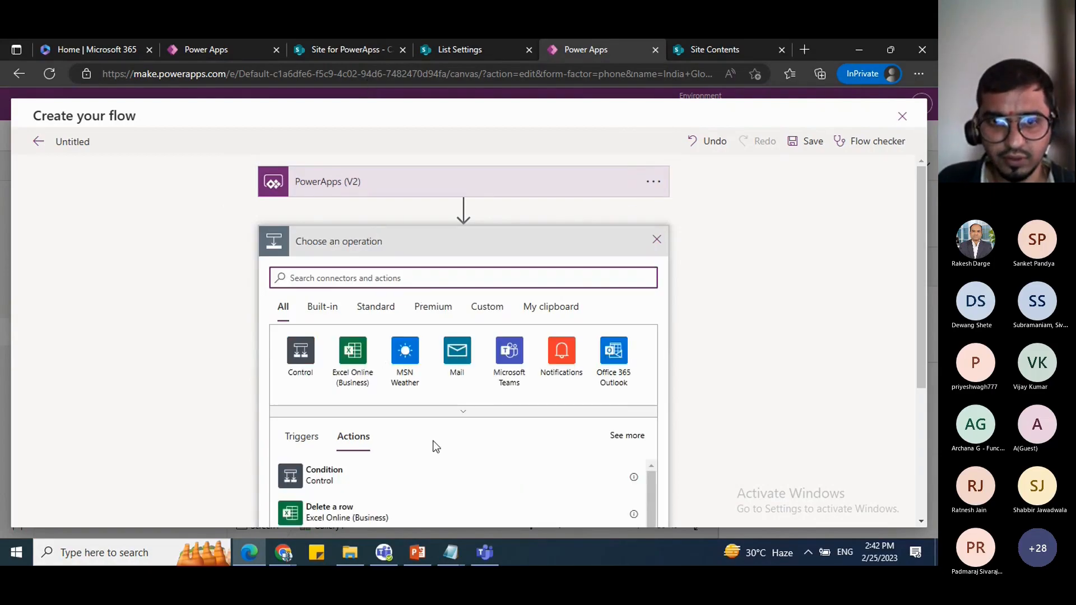
scroll(445, 320, down, 3)
scroll(446, 321, up, 3)
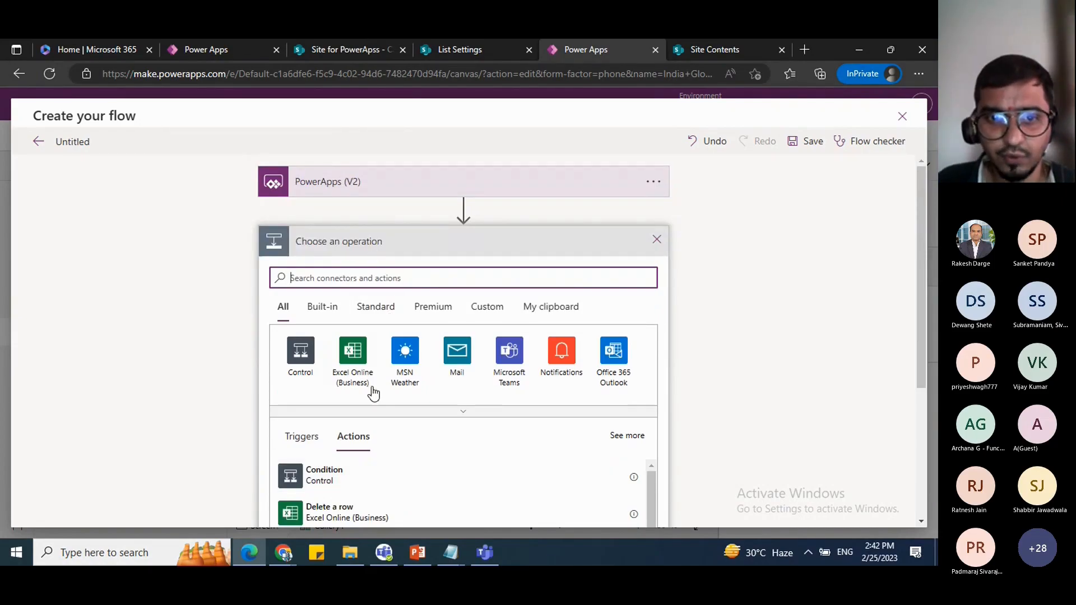
text(getIte)
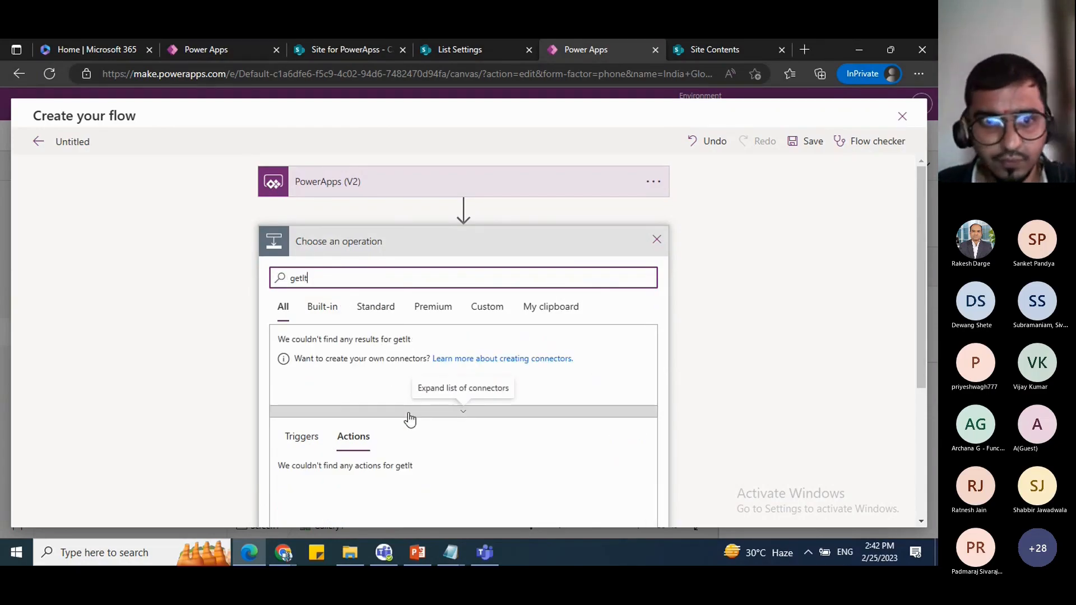
key(BackSpace)
key(BackSpace)
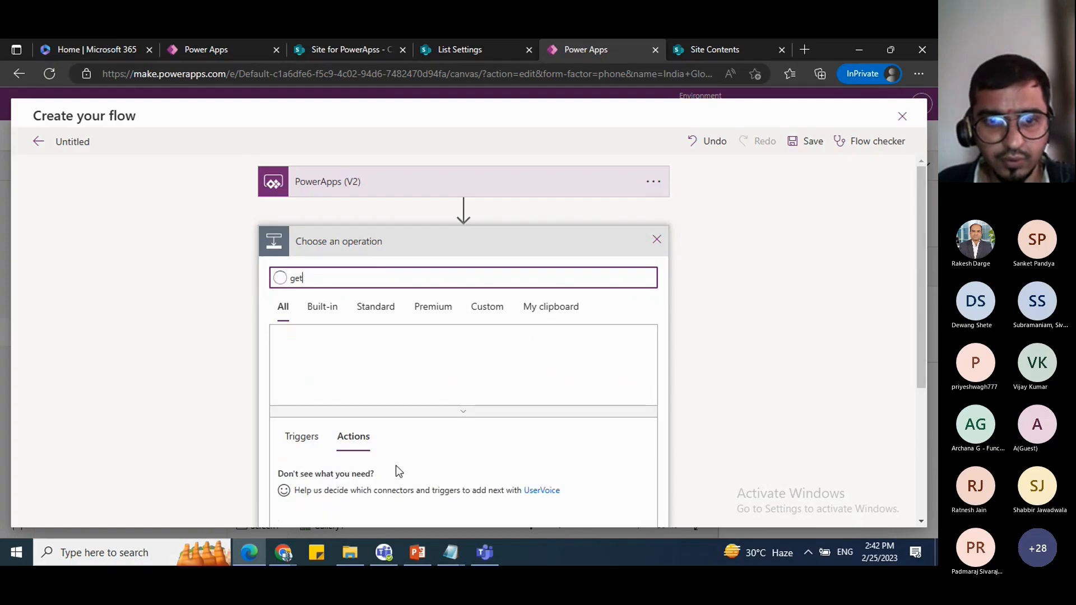
scroll(384, 486, down, 2)
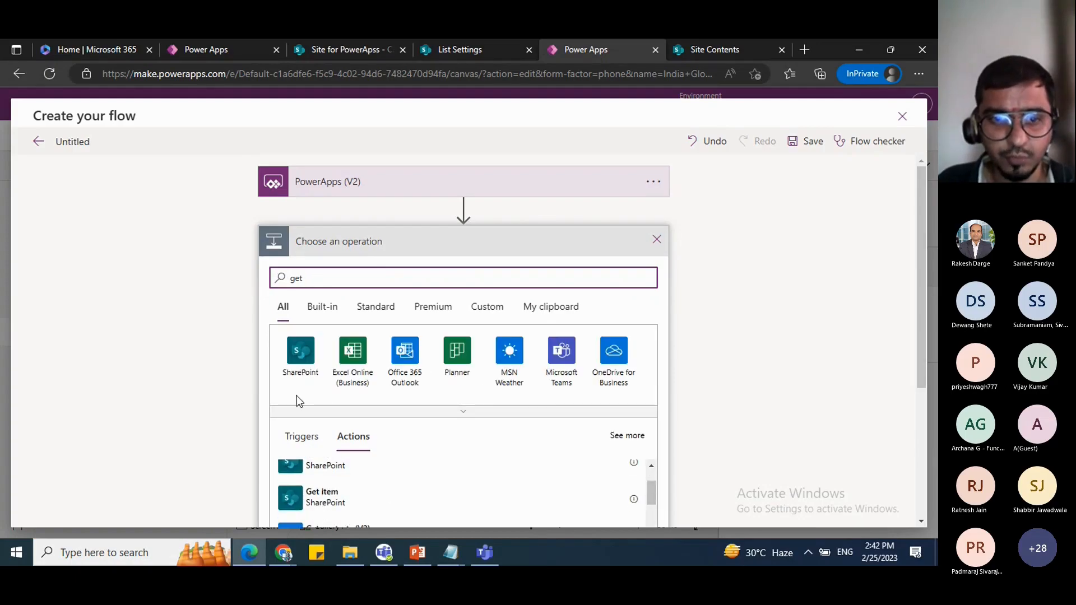
click(321, 504)
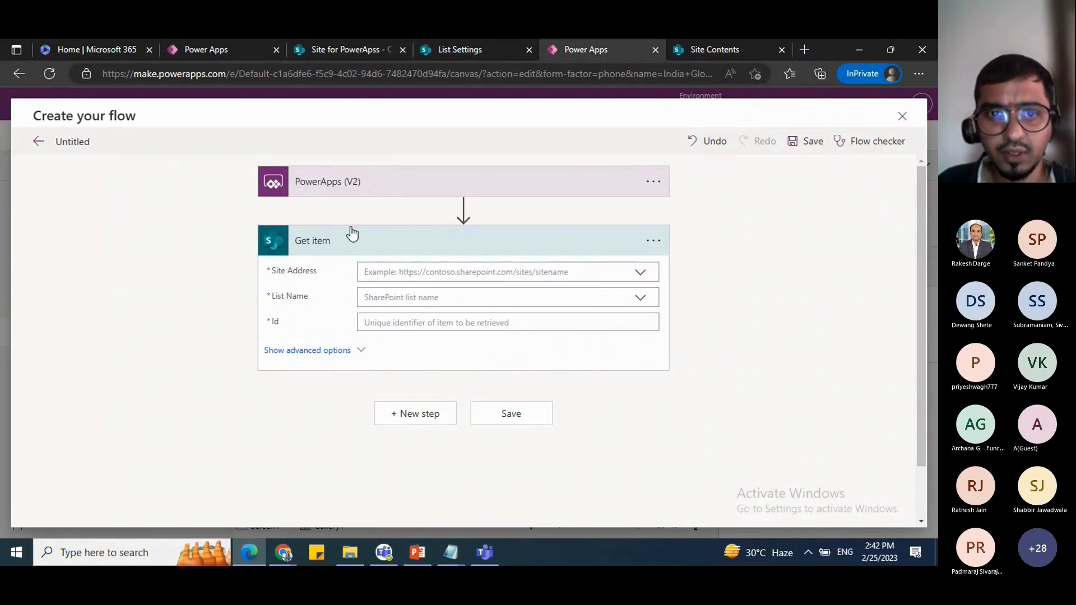
Step: Set the Get item action's site address to Site for PowerApss and its list name to Car Sales Inventory
click(379, 273)
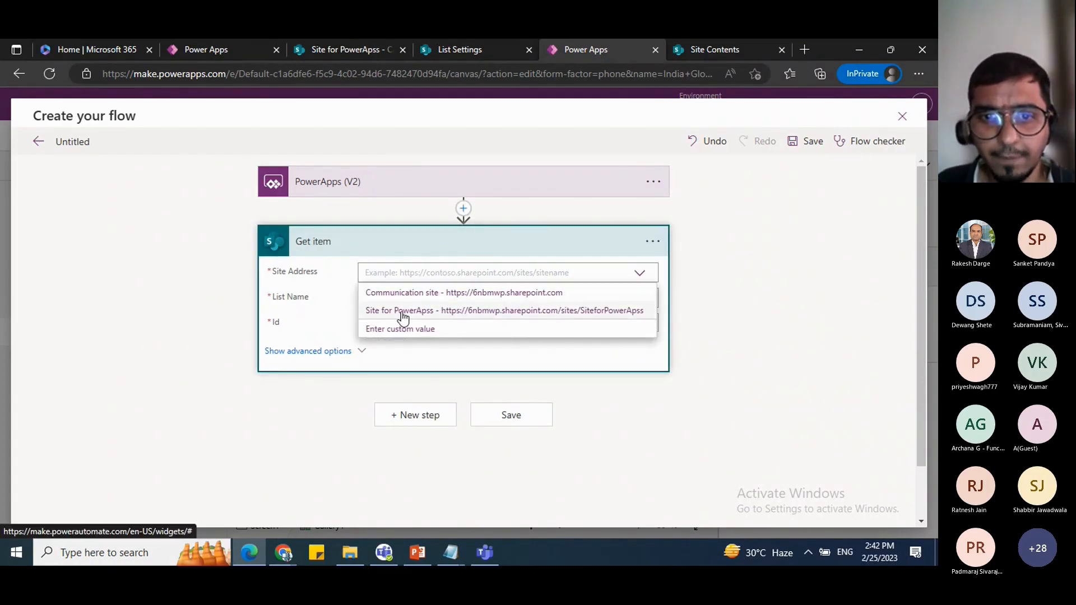
click(428, 311)
click(427, 314)
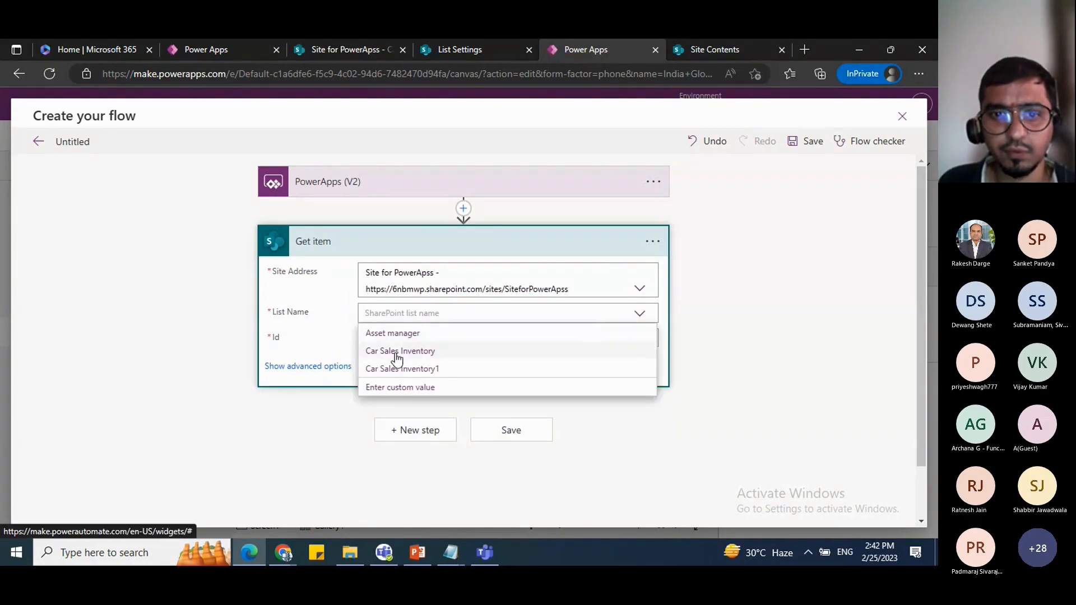
click(397, 353)
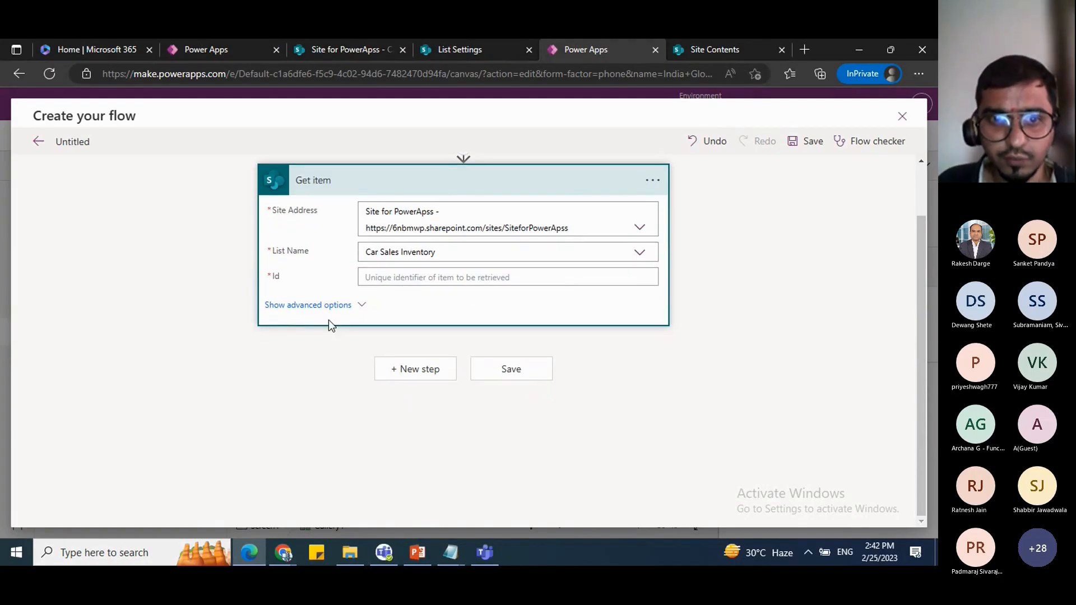
Step: Inspect the advanced options and additional commands of the Get item action
click(319, 307)
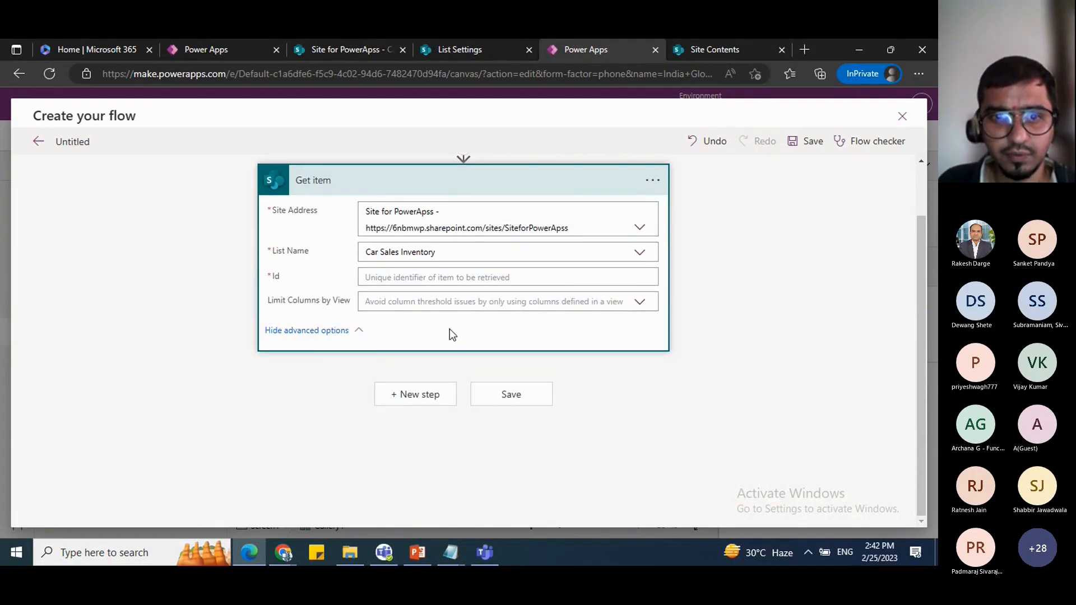
click(325, 333)
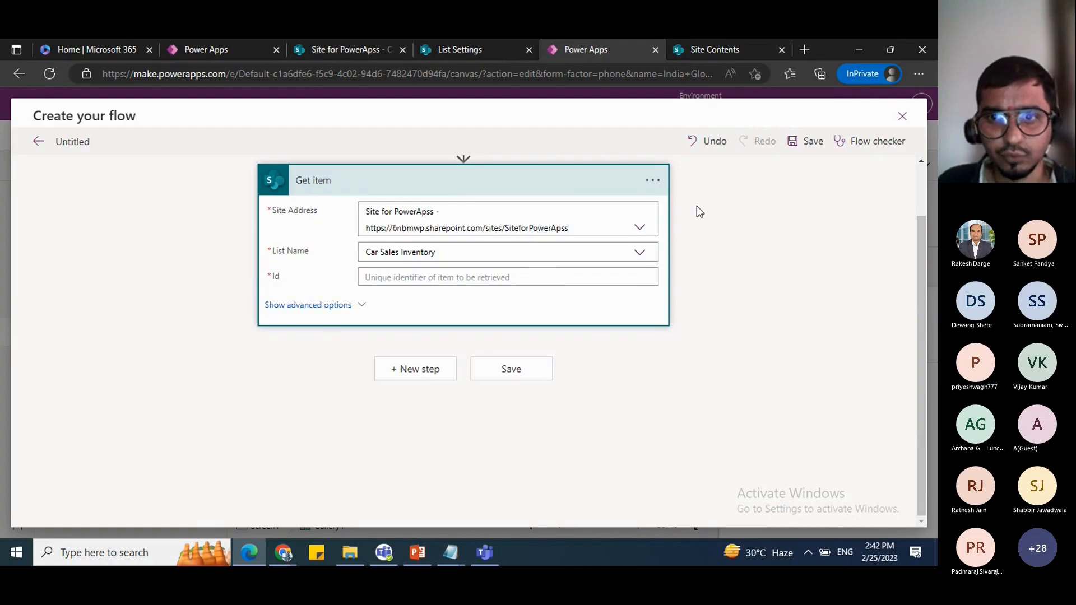
click(652, 179)
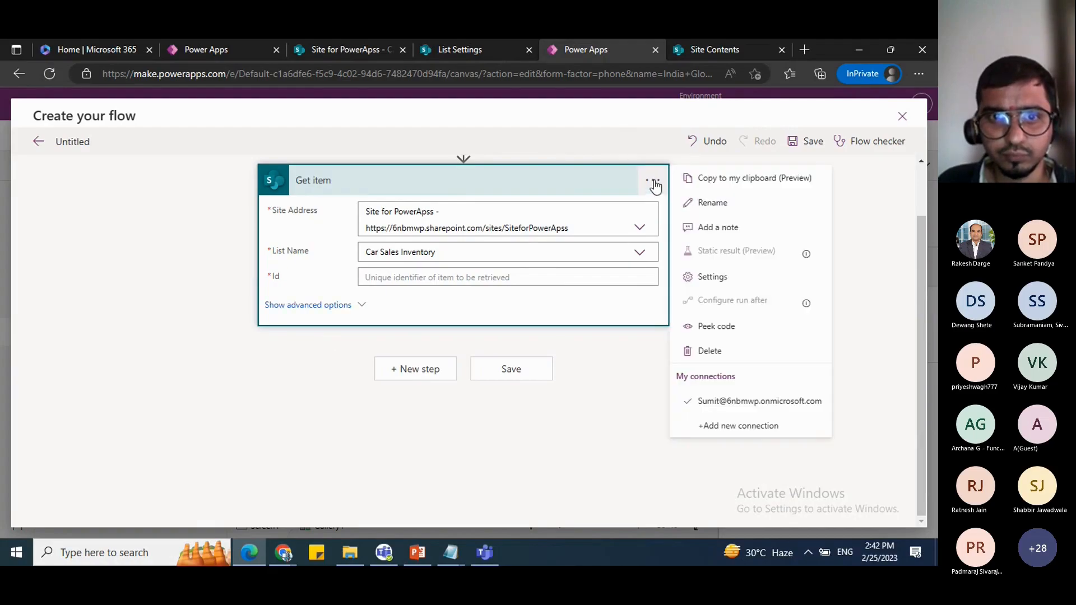
click(538, 157)
Step: Try to save the untitled flow, review its errors in the Flow checker and close the flow editor
click(527, 368)
click(869, 140)
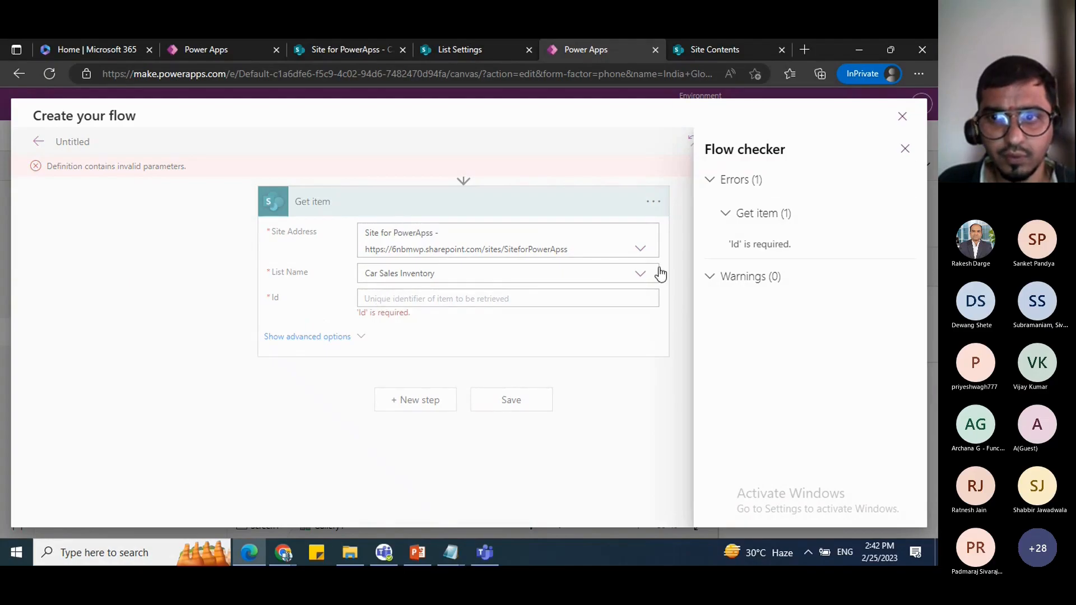
click(902, 118)
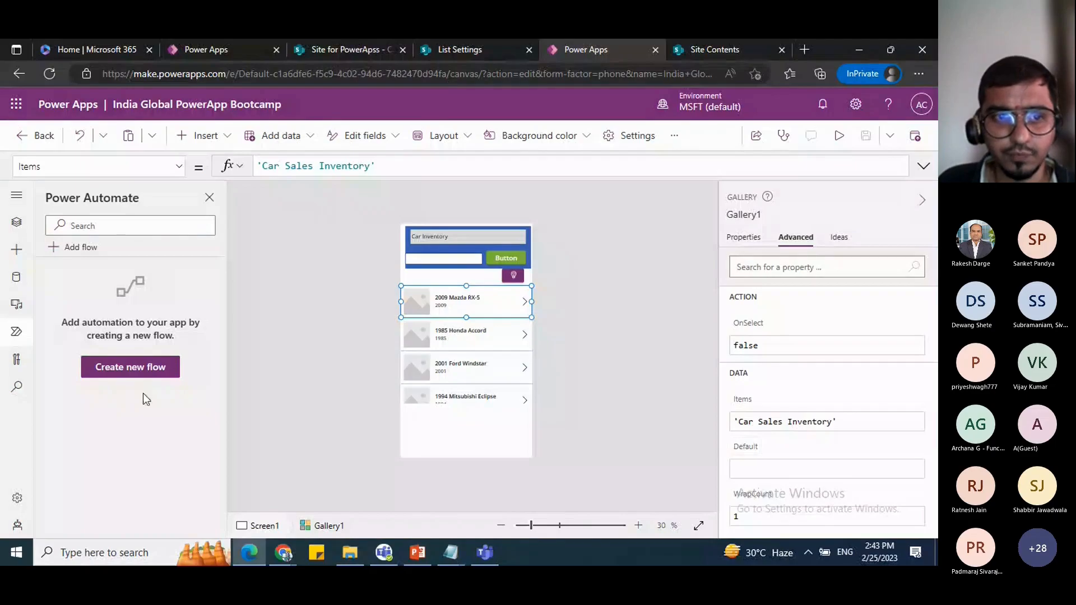
Step: Start another flow from blank for the app and remove the default PowerApps trigger
click(130, 367)
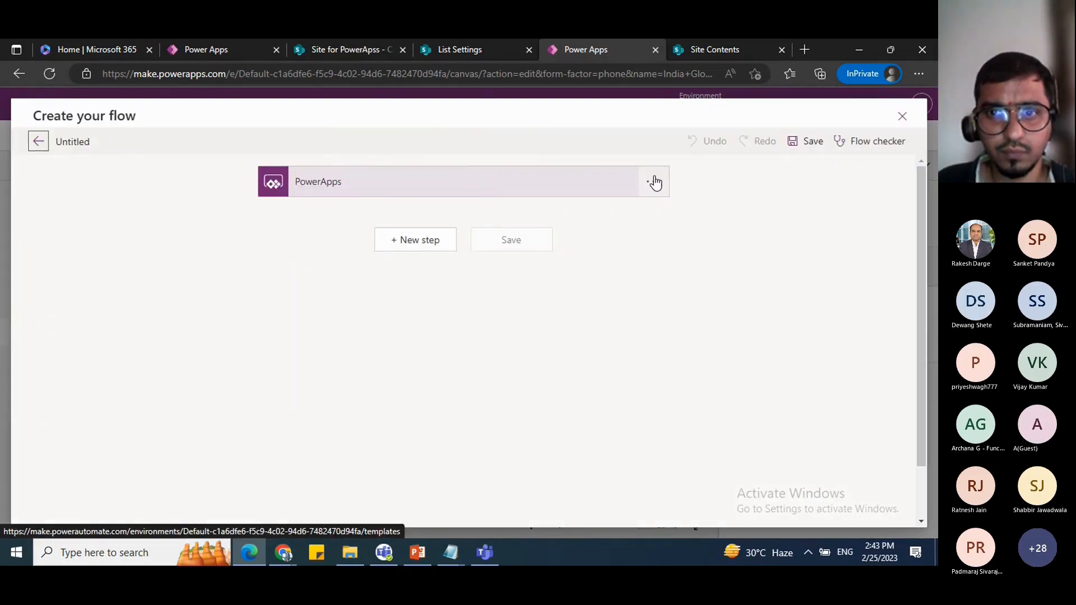
click(652, 182)
click(710, 353)
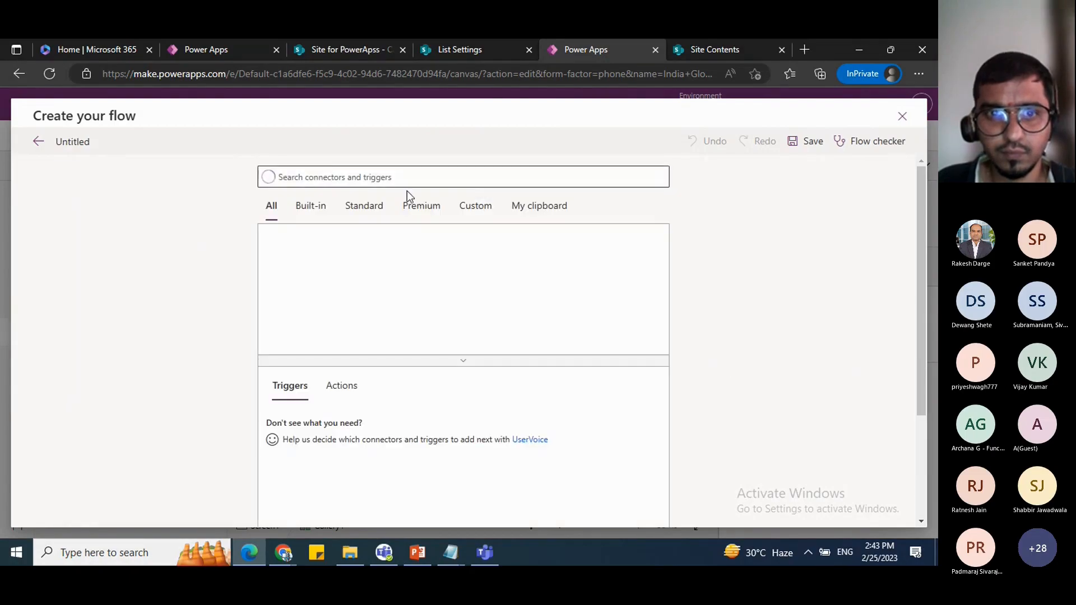
Step: Search the connectors for "Power", add the PowerApps (V2) trigger and start adding a user input to it
text(Power)
click(285, 315)
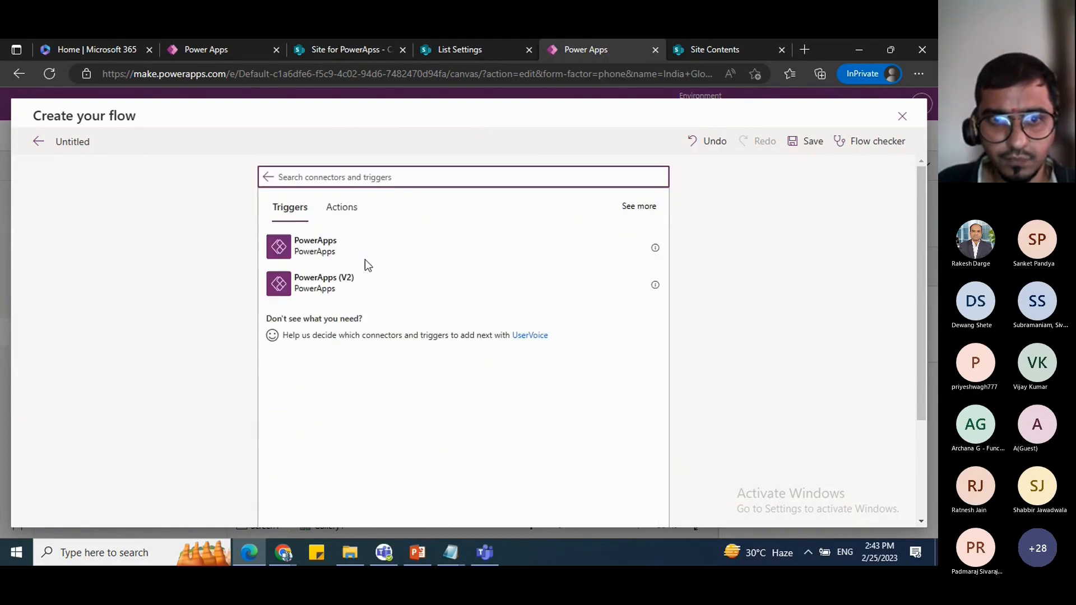
click(370, 283)
click(342, 220)
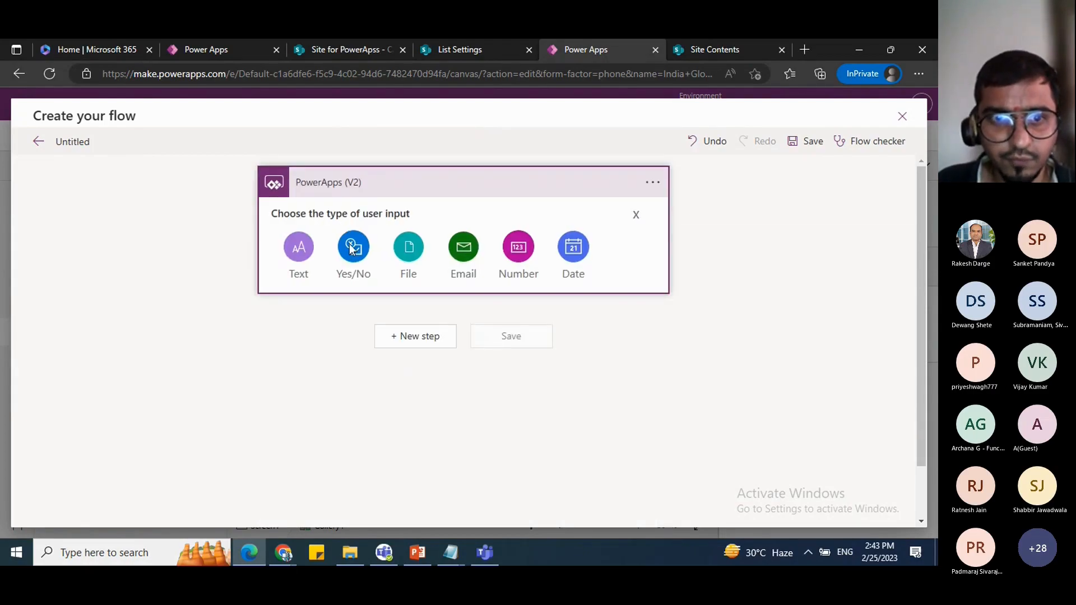
Step: Add a text input named searchTerm to the PowerApps (V2) trigger of the new flow
click(311, 247)
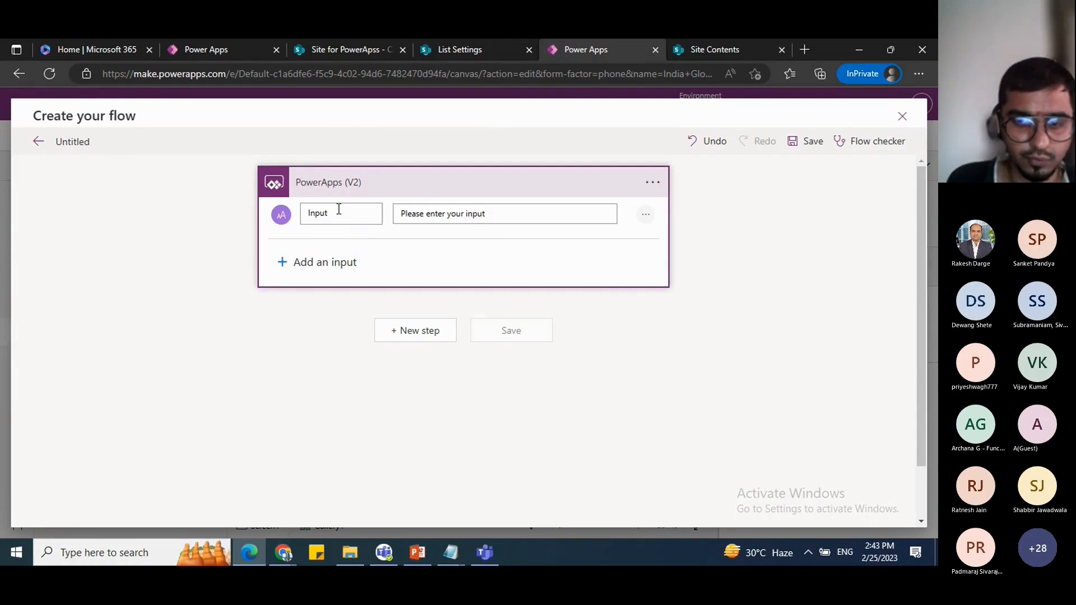
key(BackSpace)
key(BackSpace)
key(BackSpace)
key(BackSpace)
key(BackSpace)
text(searchTerm)
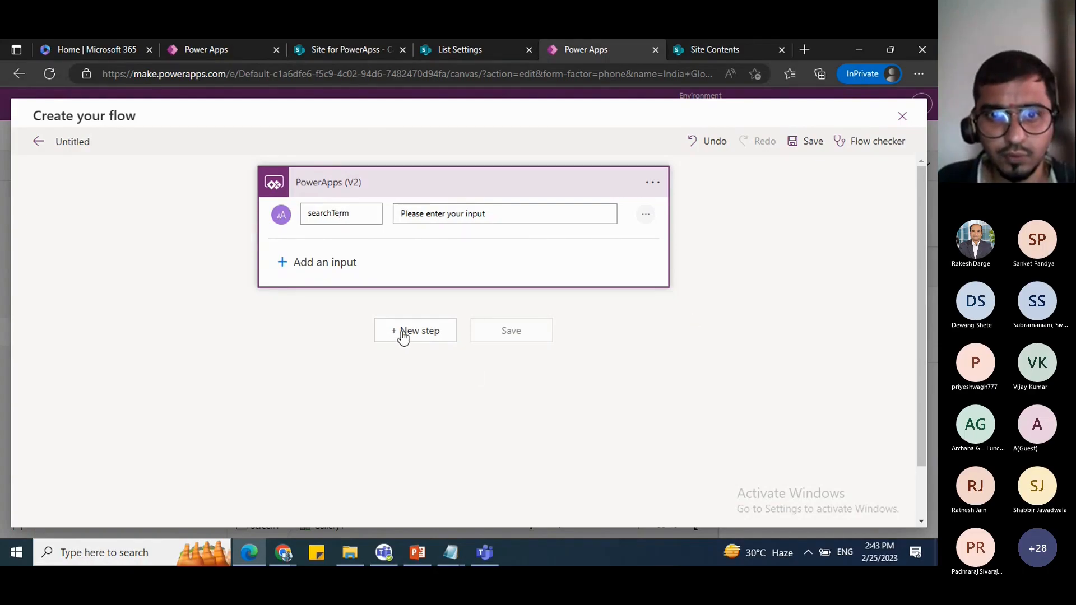
Step: Search the operations for "get" and add the SharePoint Get item action after the trigger
click(403, 333)
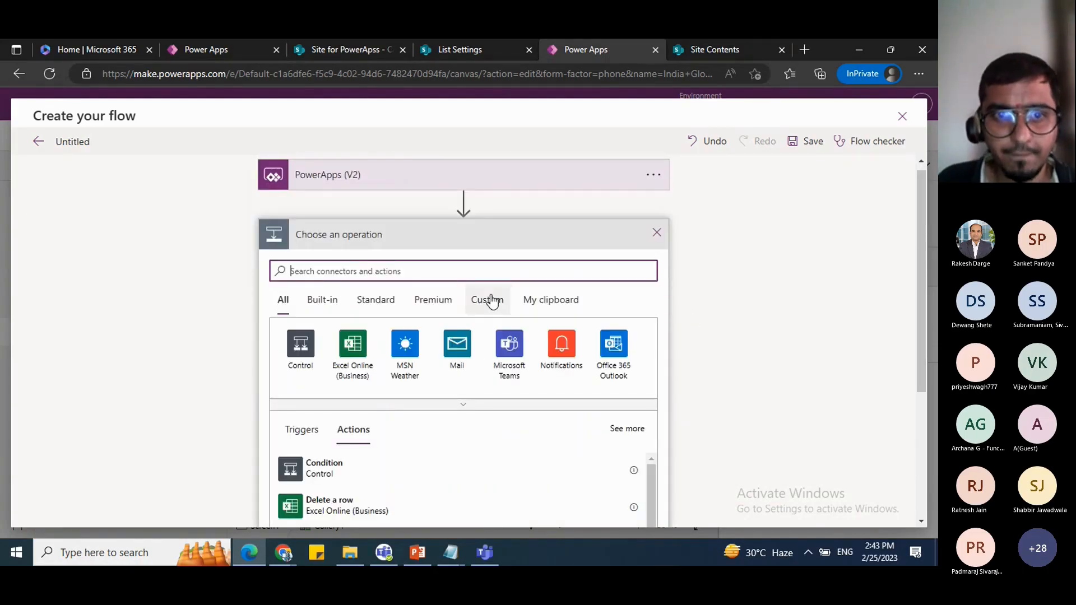
text(get)
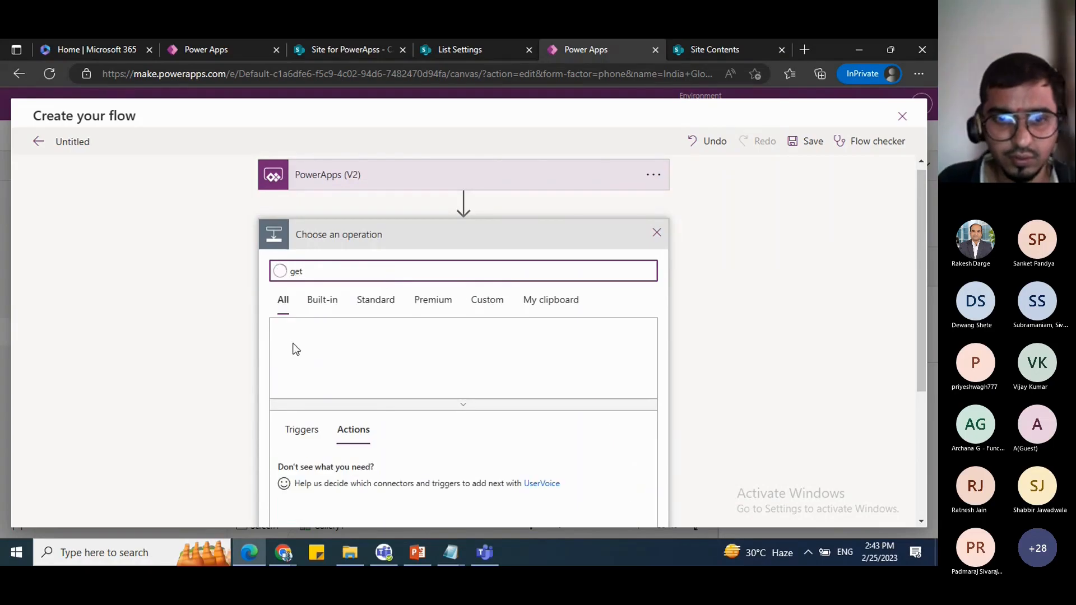
scroll(344, 507, down, 2)
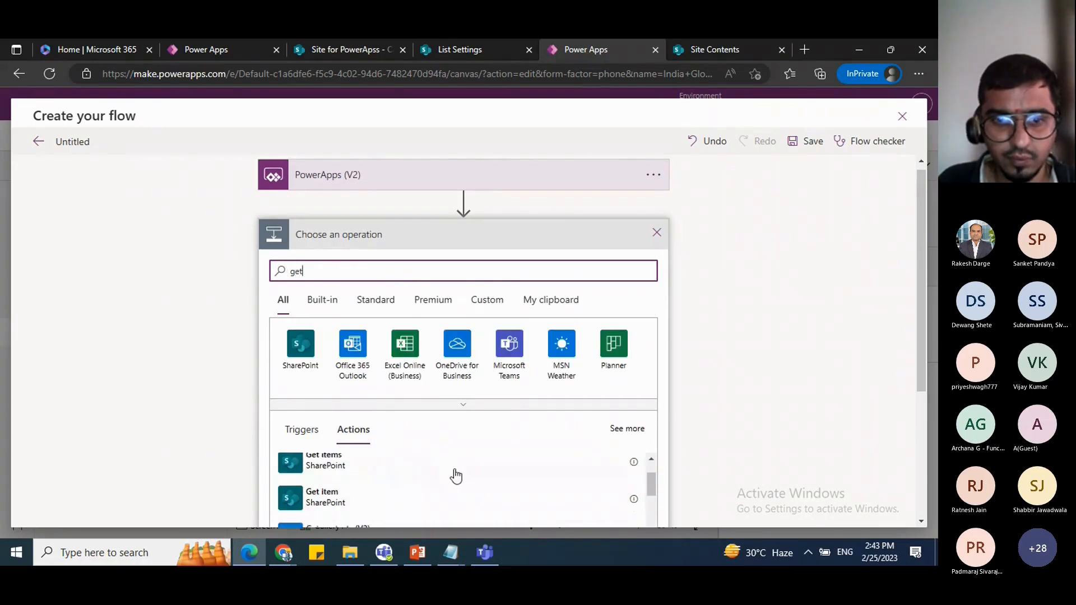
click(347, 498)
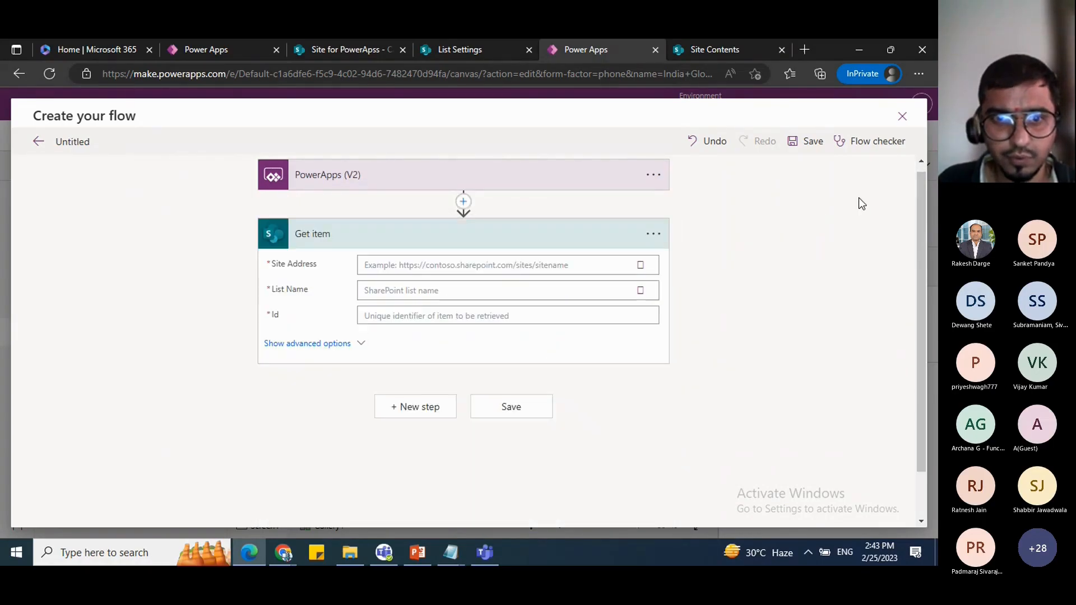
Step: Set the Get item action's site address to Site for PowerApss and its list name to Car Sales Inventory
click(497, 213)
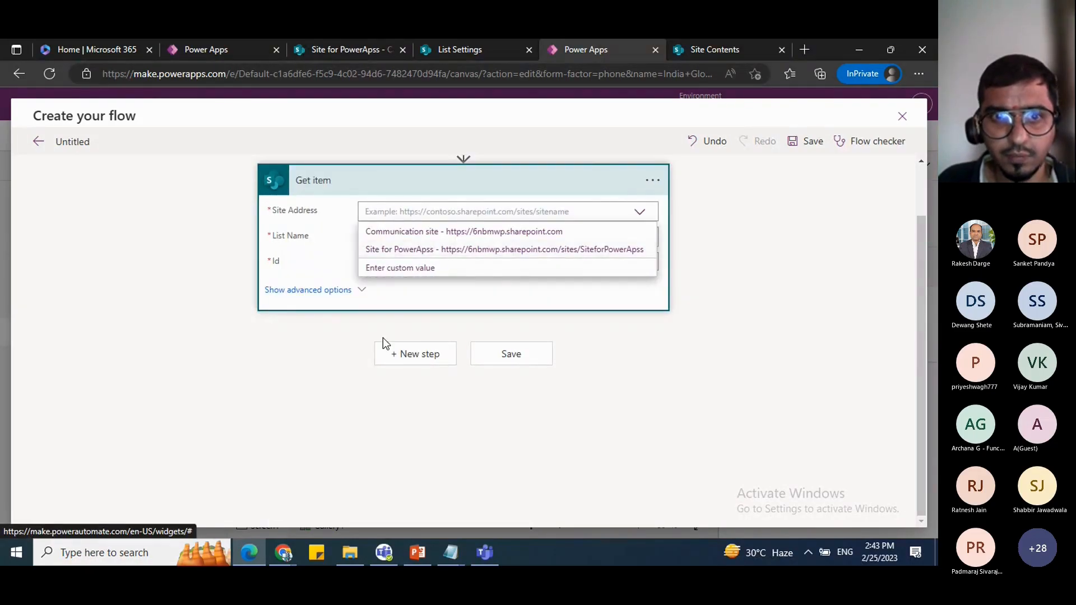
click(392, 249)
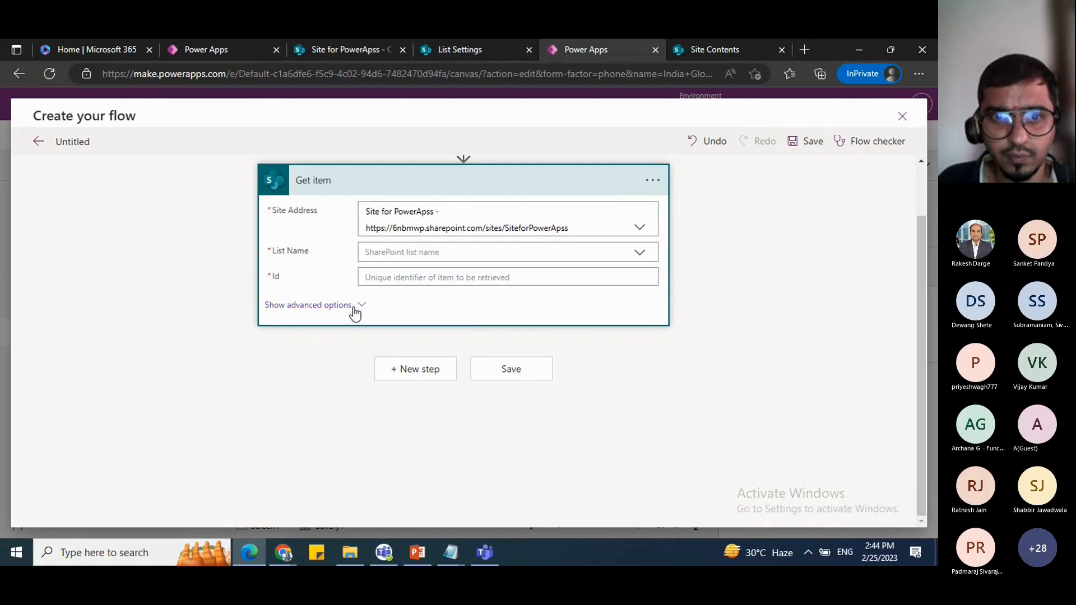
click(354, 306)
click(359, 331)
click(399, 252)
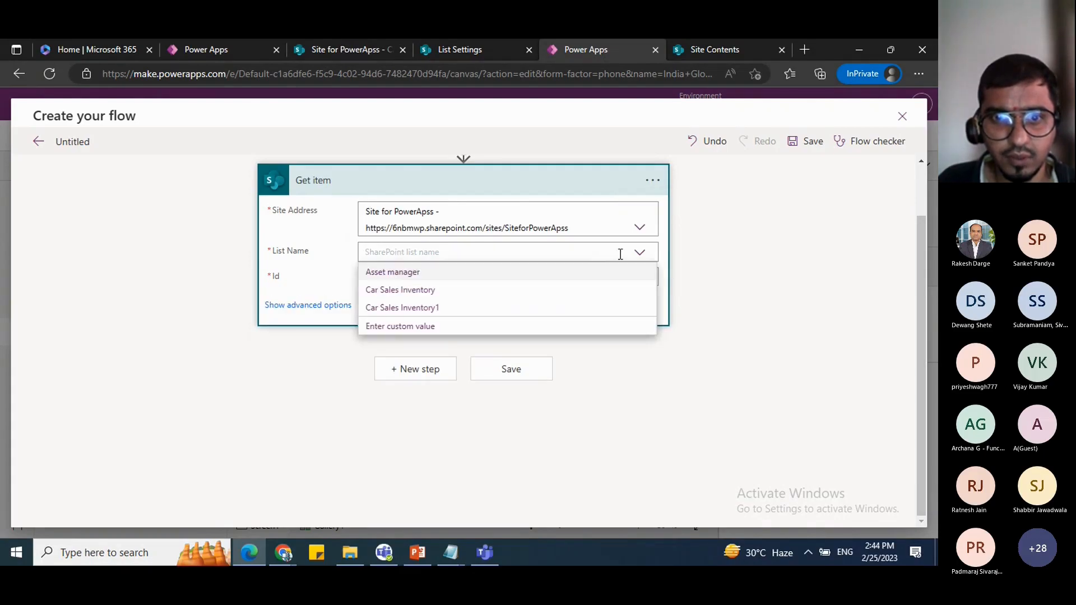
click(394, 290)
Step: Check the Get item action's Id field and advanced options, and reselect Car Sales Inventory as the list
click(546, 278)
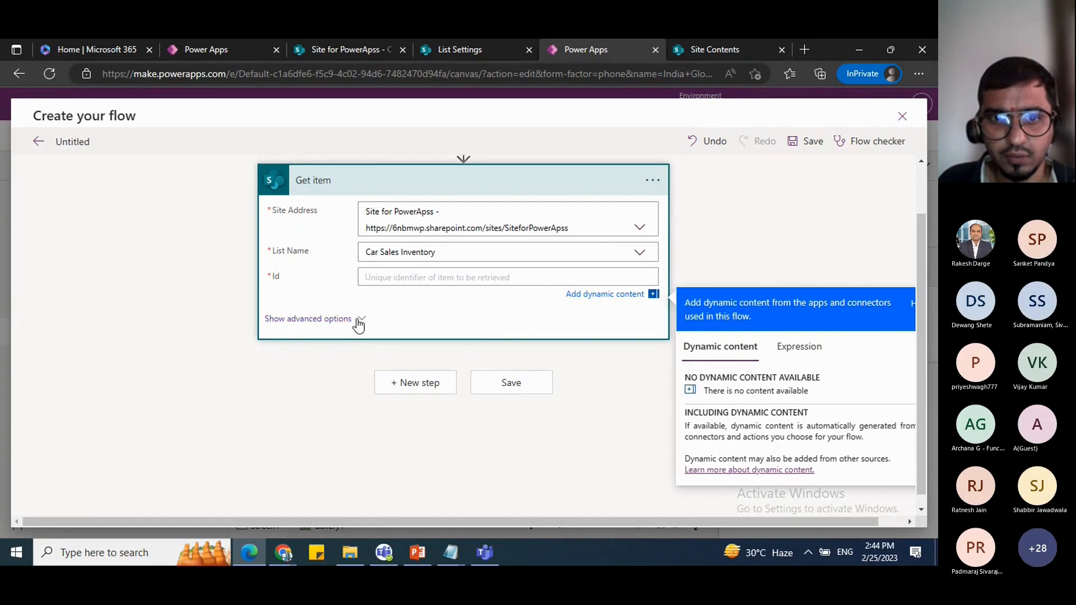
click(429, 331)
click(314, 319)
click(315, 329)
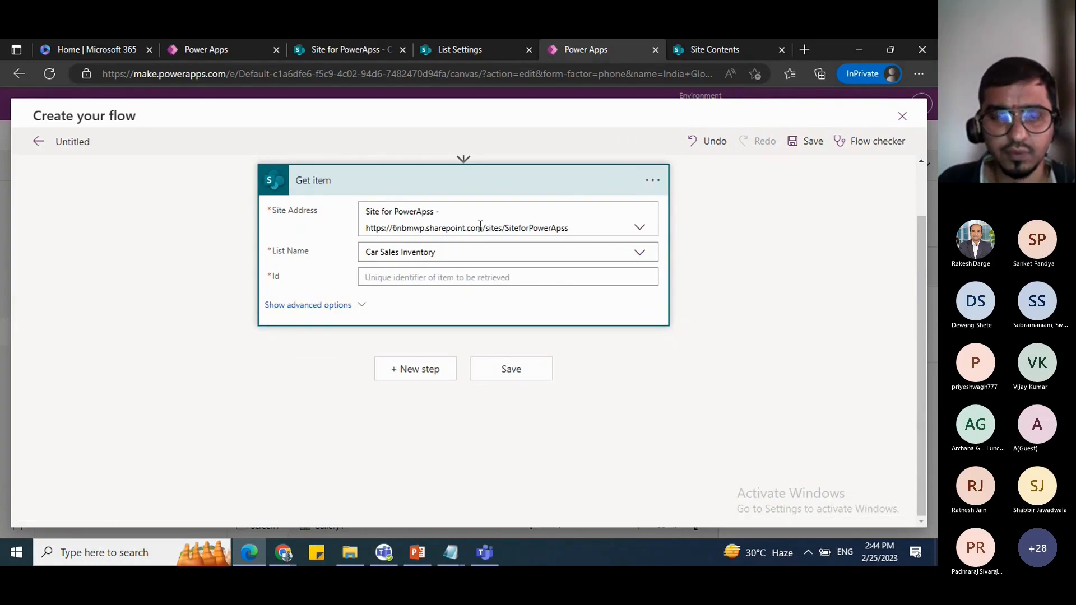
click(639, 252)
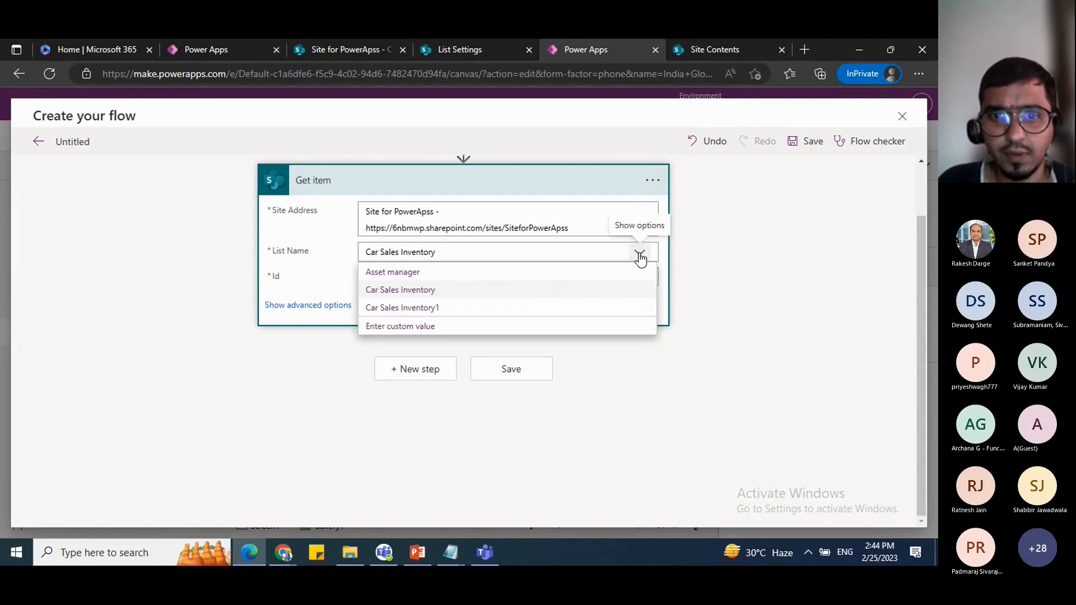
click(390, 290)
click(379, 277)
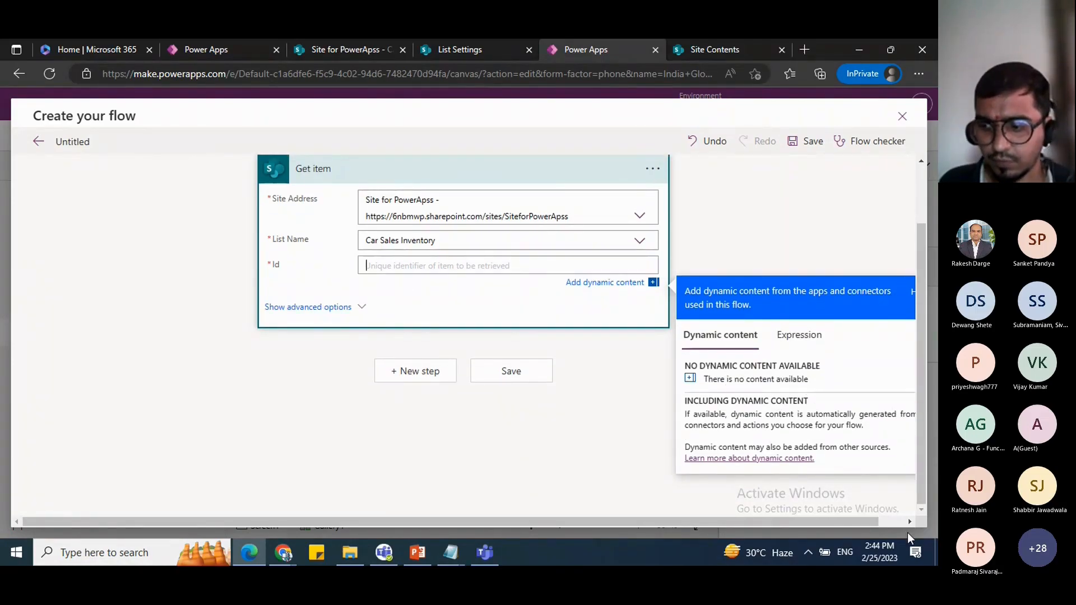
Step: Limit the columns of the Get item action to the All Items view in its advanced options
click(336, 312)
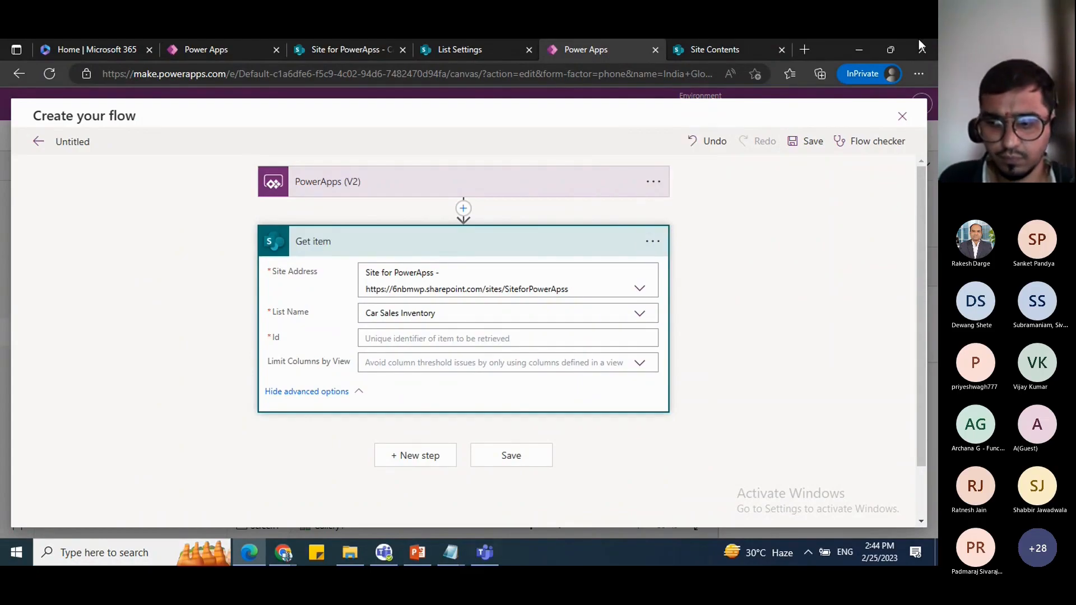
click(413, 362)
scroll(413, 362, down, 1)
click(414, 321)
click(337, 337)
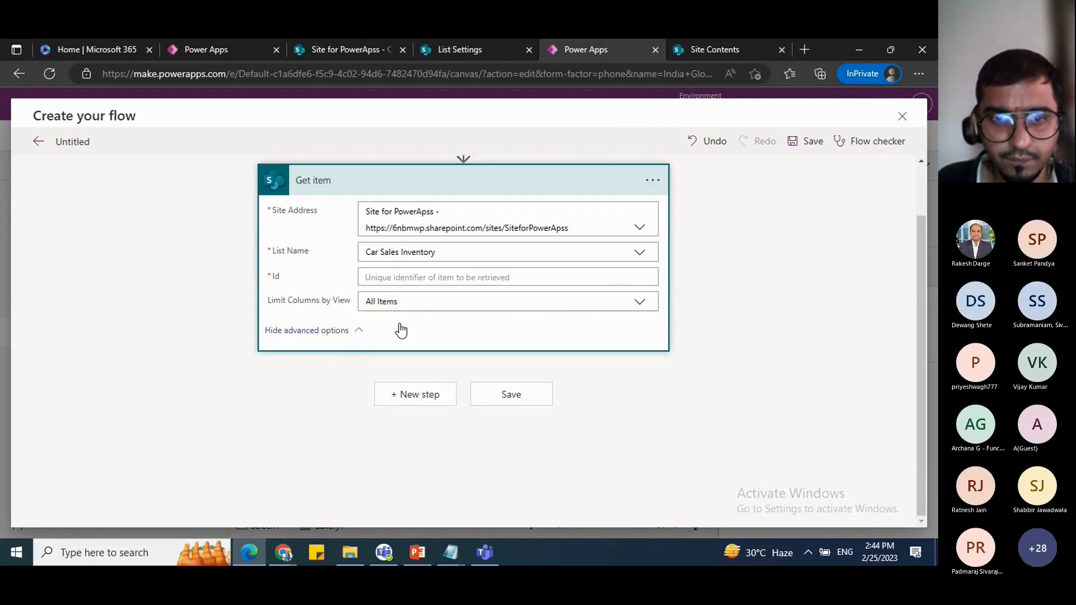
Step: Pick the Car Sales Inventory list again and redisplay the Get item action's advanced options
click(392, 283)
click(463, 251)
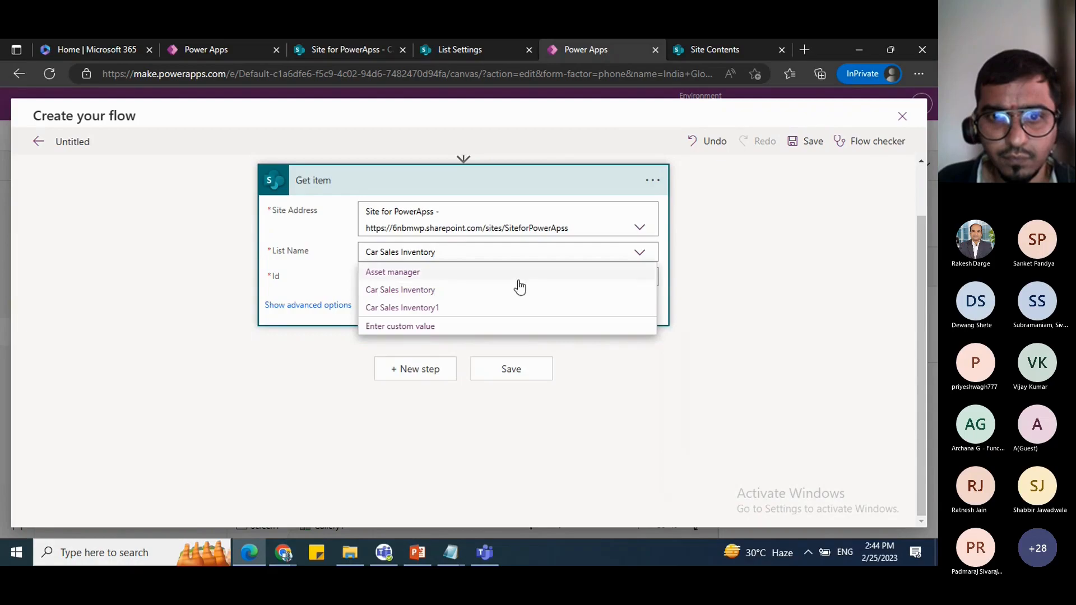
click(391, 291)
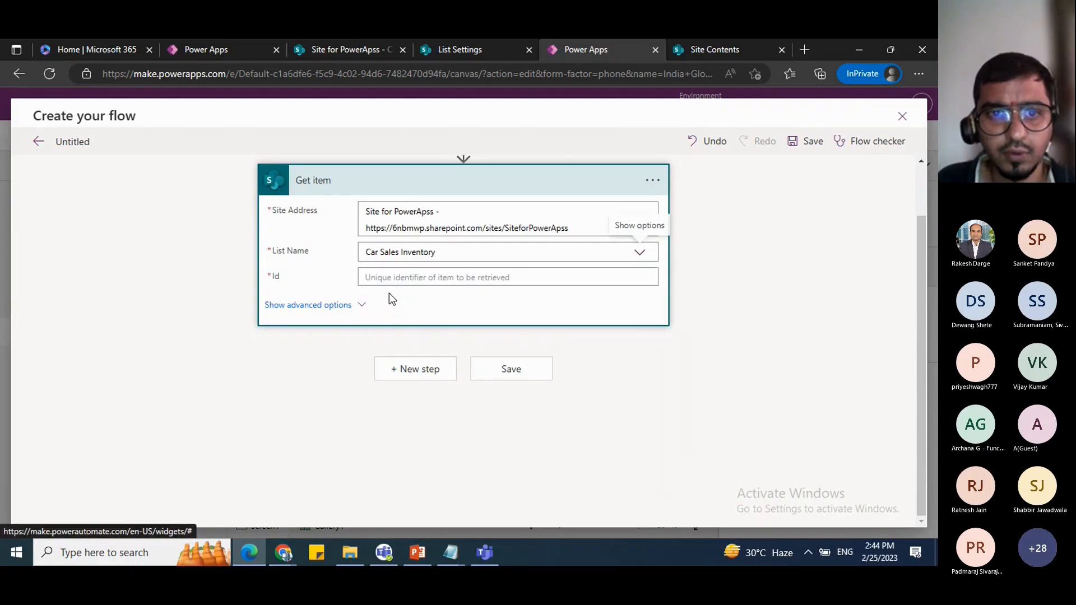
click(307, 305)
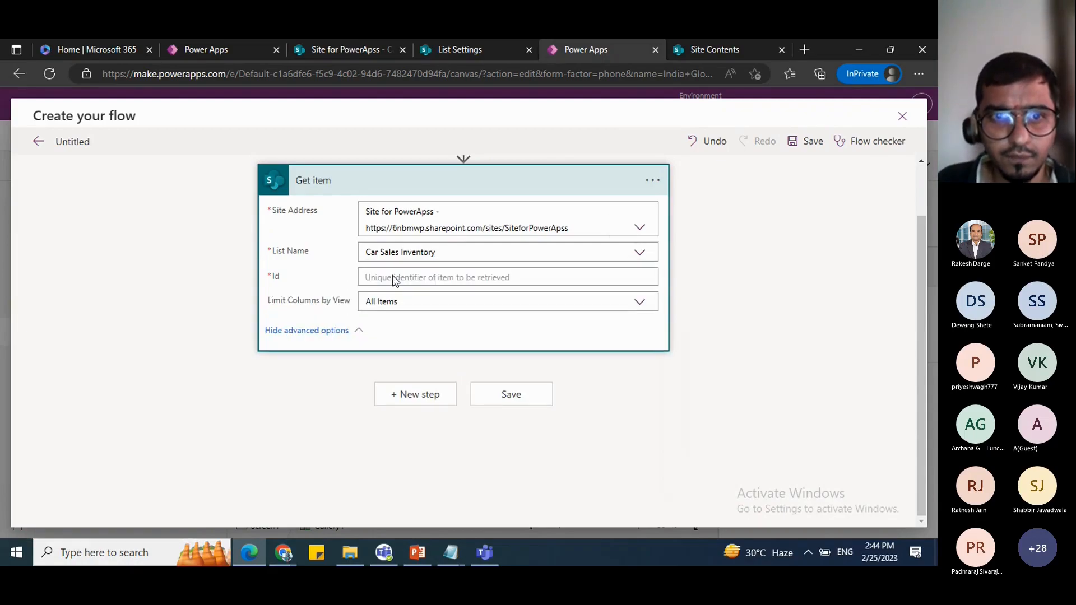
Step: Review the Get item action's settings, such as secure inputs, asynchronous pattern and timeout, and leave them
click(651, 181)
click(650, 394)
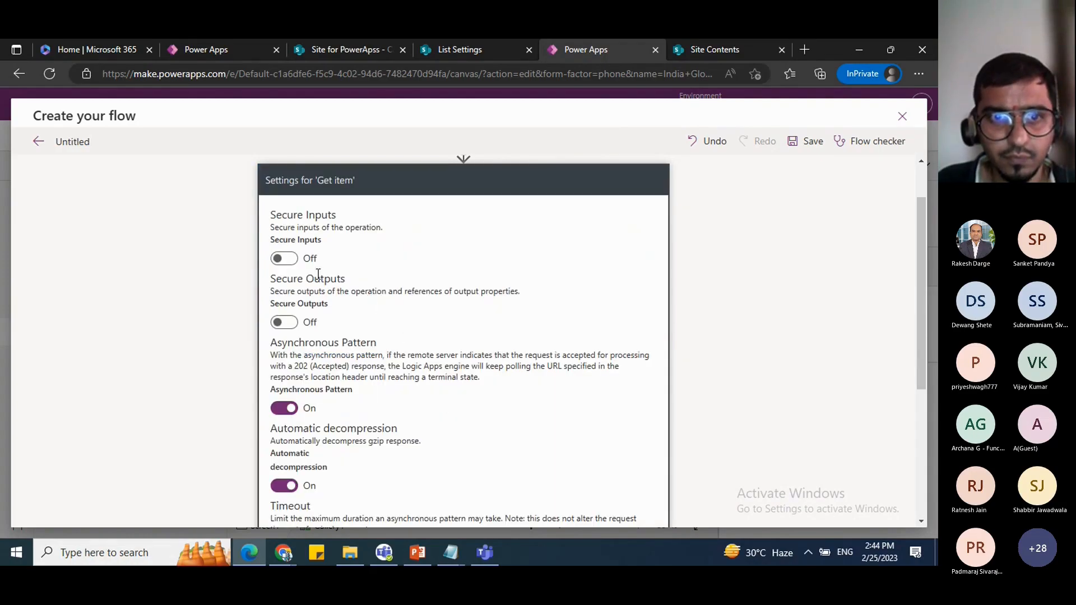
scroll(392, 364, down, 4)
scroll(598, 324, up, 5)
scroll(408, 471, down, 5)
click(510, 443)
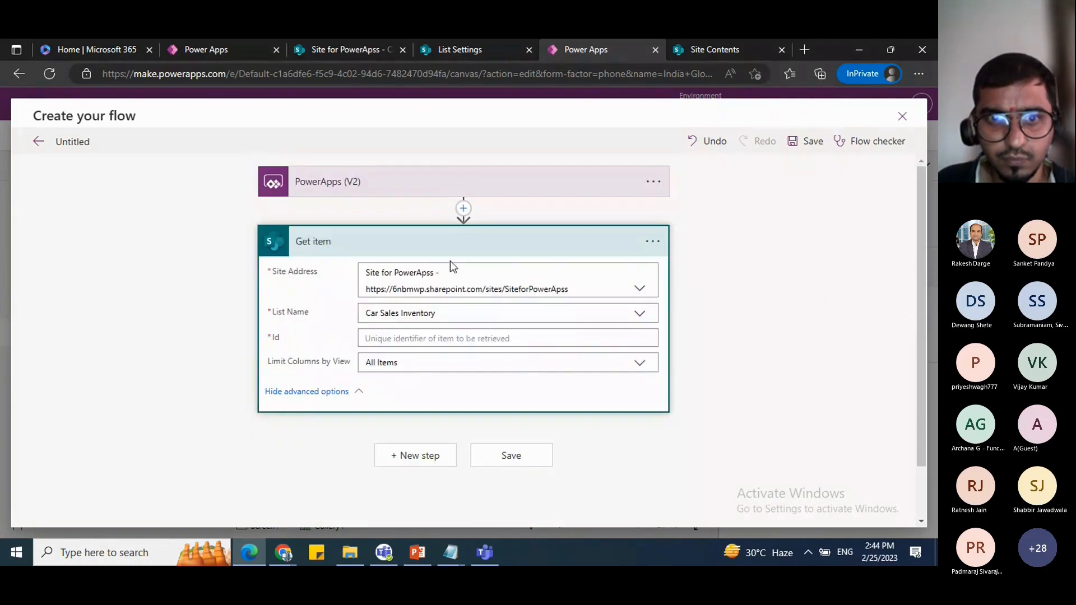
Step: Check the Get item action once more and close the untitled flow without saving it
click(343, 250)
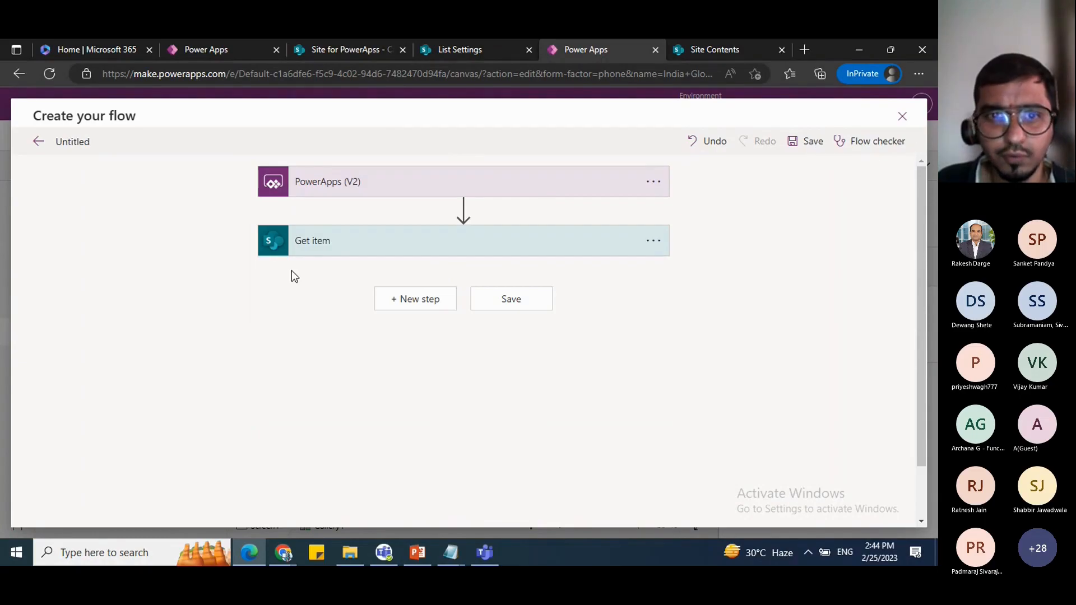
click(324, 243)
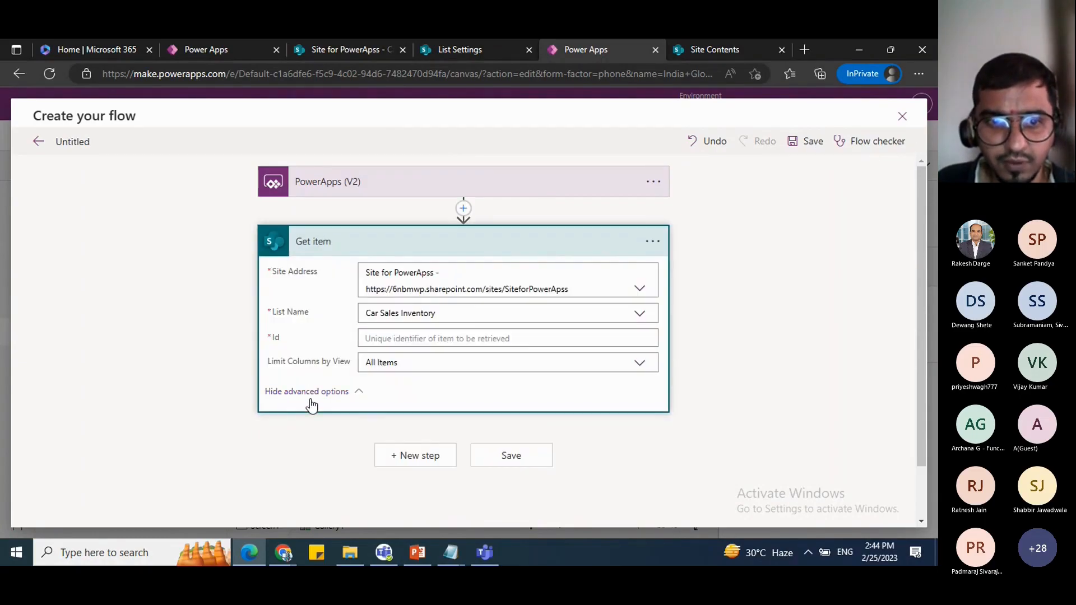
click(902, 116)
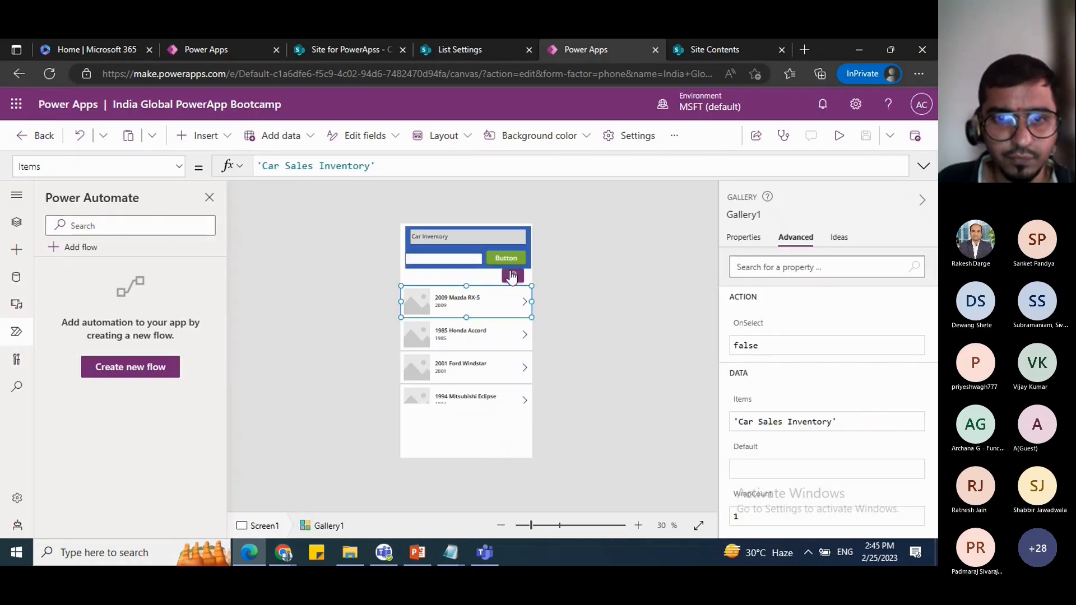
Step: Add the existing SearchCarInventorySPList flow to the app and open it for editing
click(61, 247)
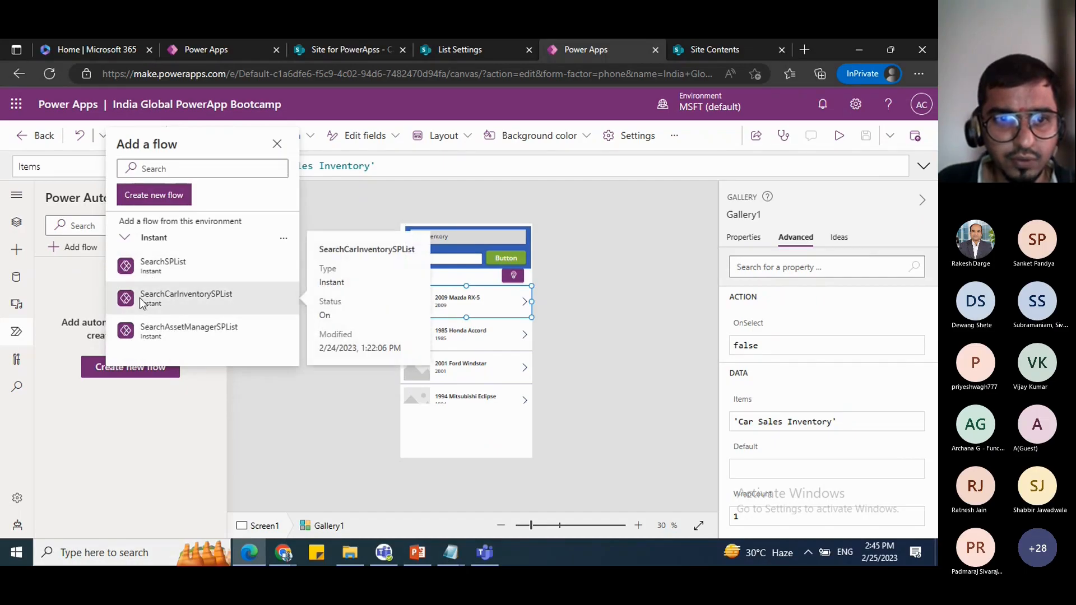
click(213, 298)
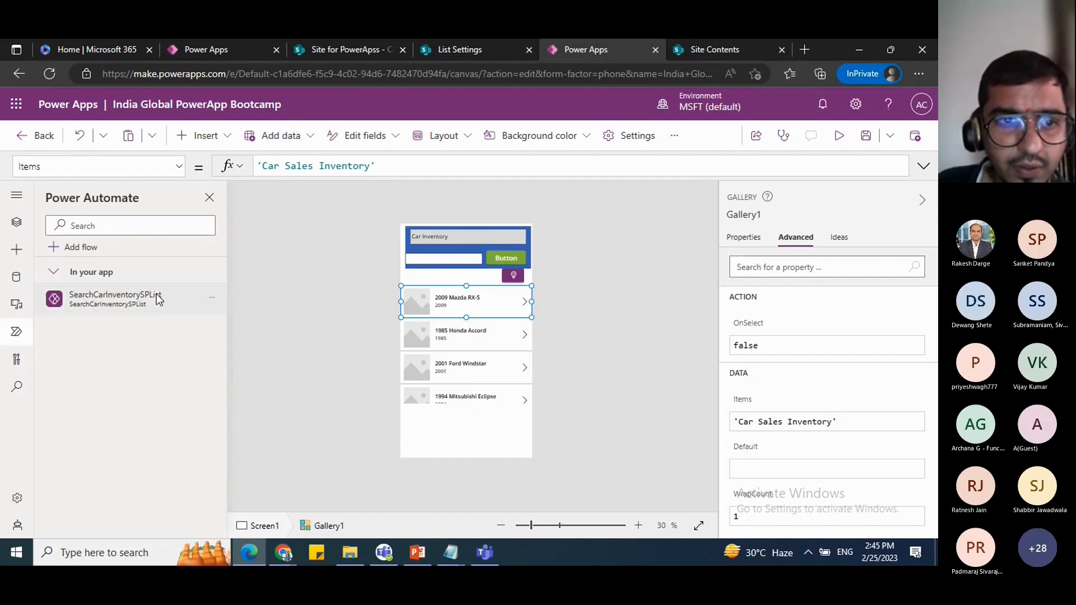
click(215, 299)
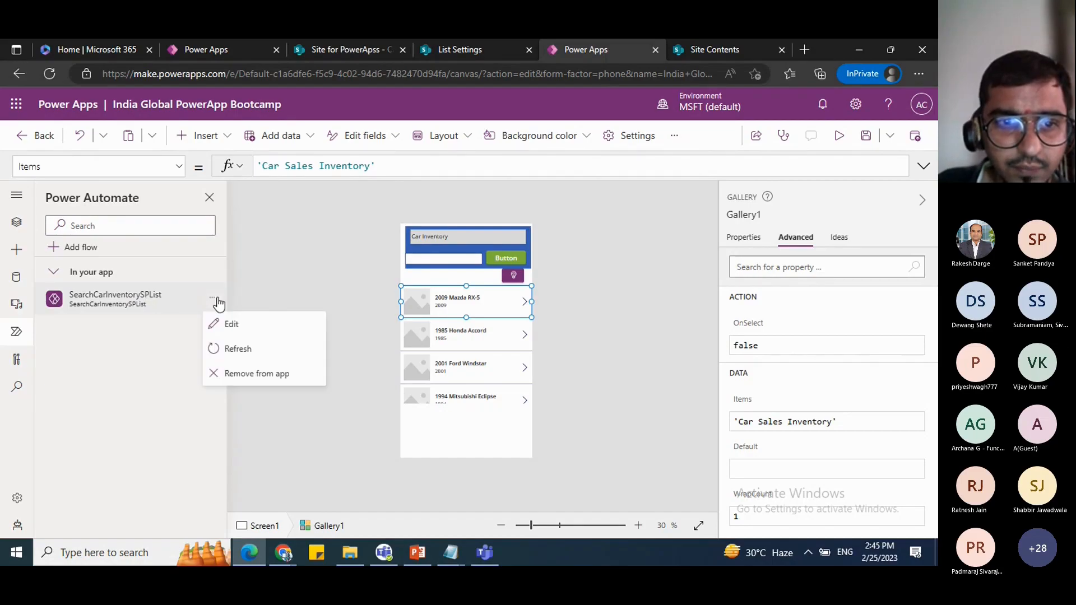
click(230, 324)
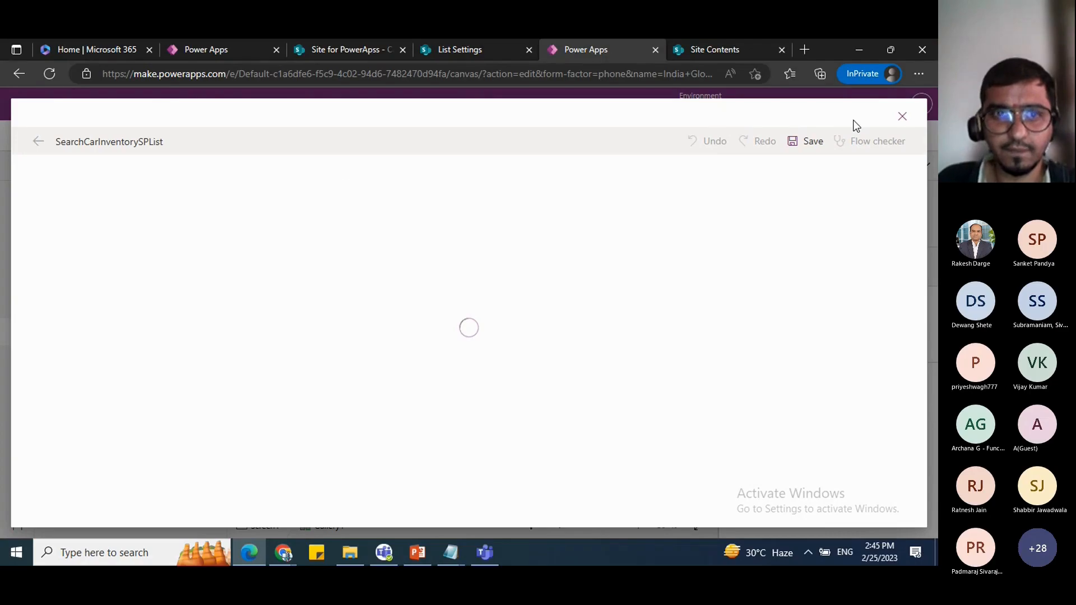
Step: Expand the PowerApps (V2) trigger and the Get items action to examine the flow's input, site and list
click(367, 192)
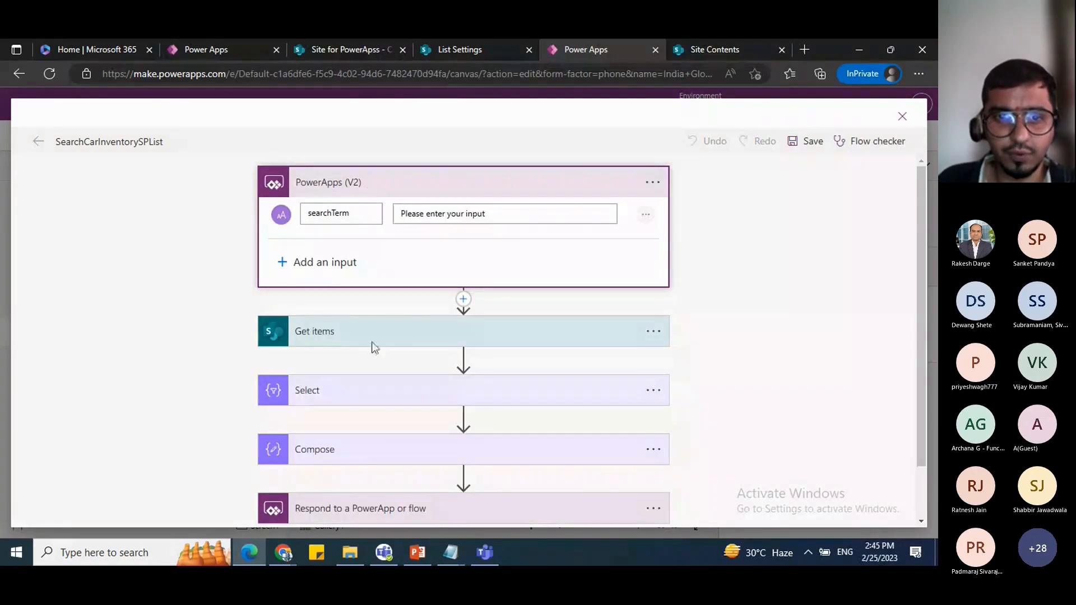
click(332, 335)
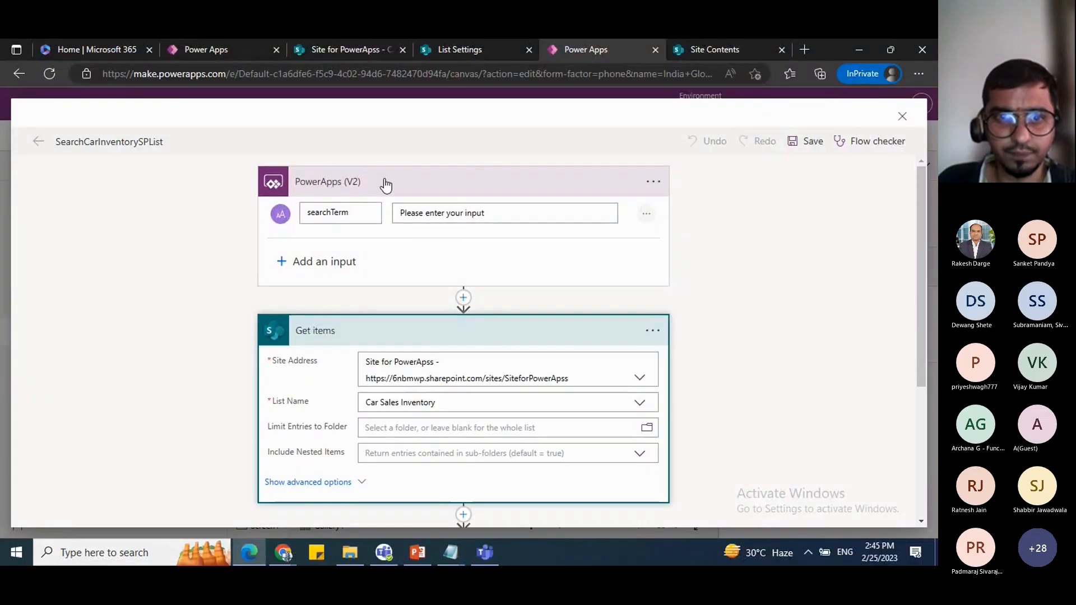
scroll(386, 183, down, 3)
scroll(387, 184, up, 3)
scroll(379, 264, down, 3)
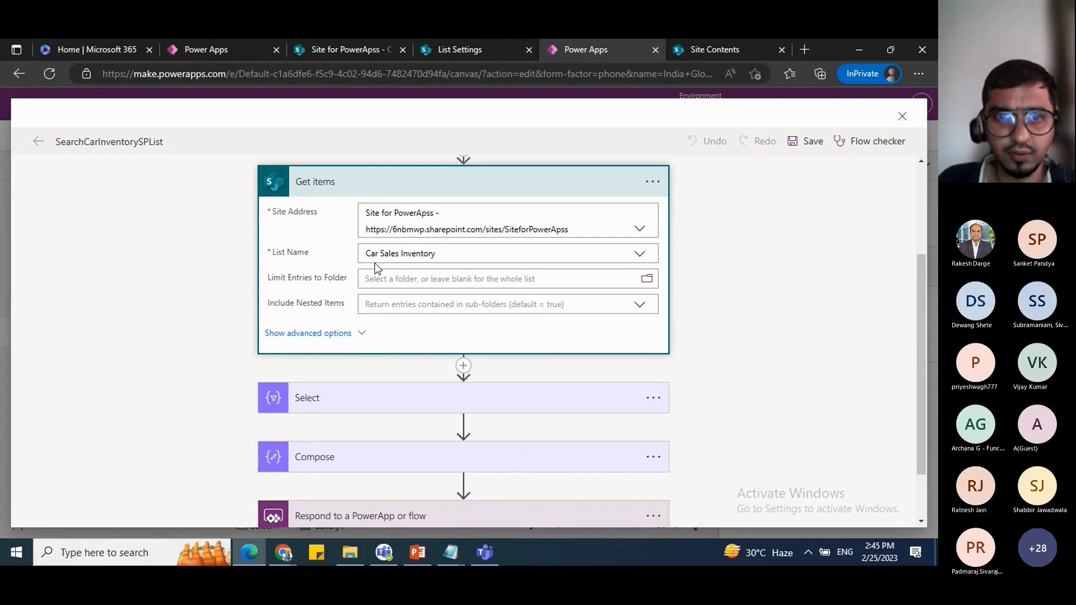
Step: Show the Get items action's advanced options and examine its filter query, top count and use of searchTerm
click(362, 333)
scroll(468, 297, down, 2)
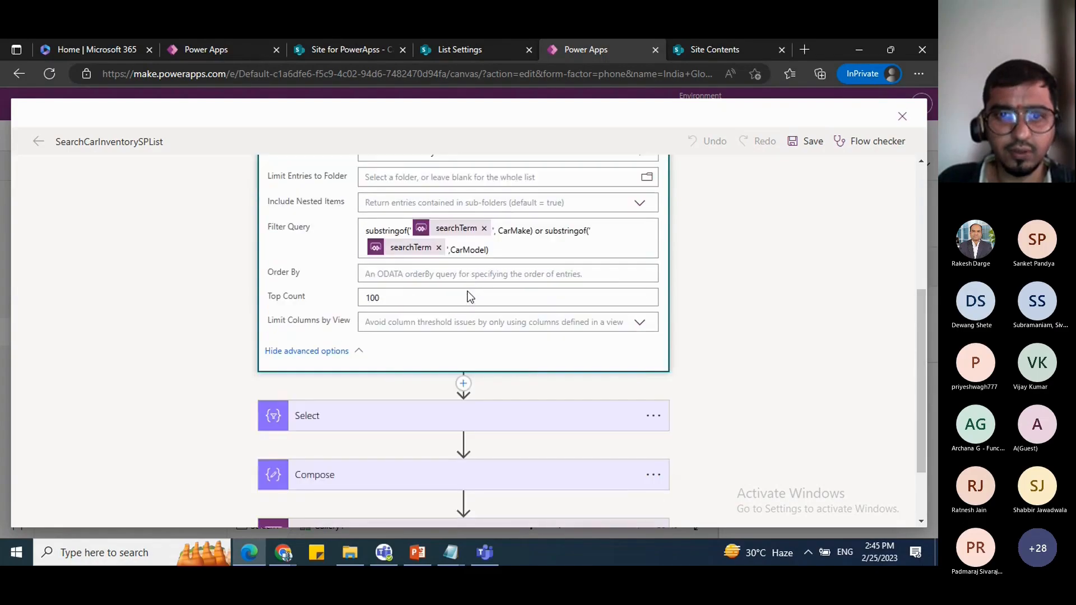
scroll(469, 297, down, 1)
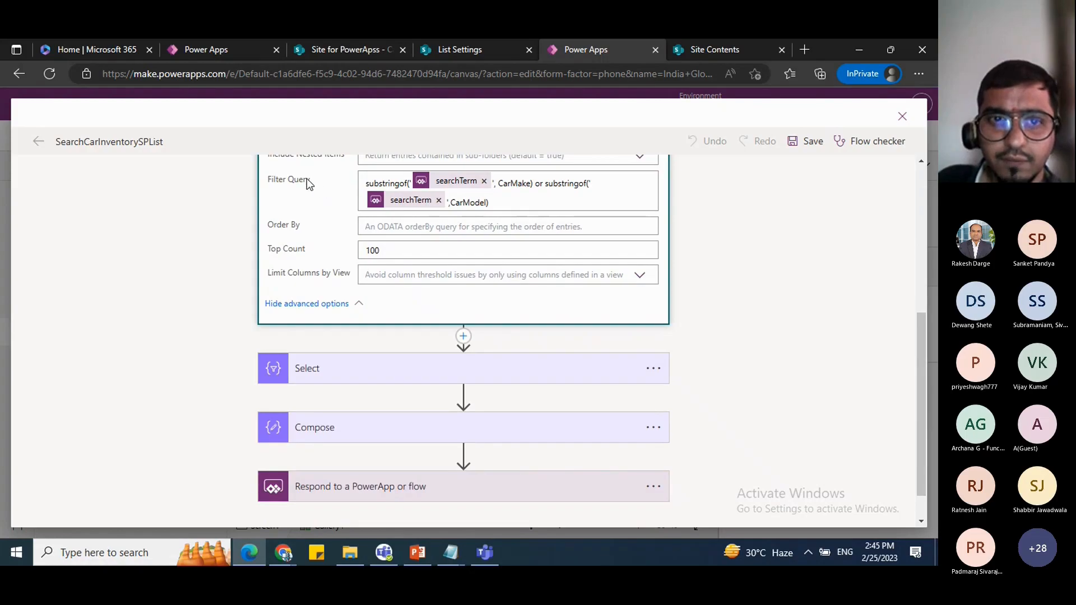
scroll(550, 221, up, 3)
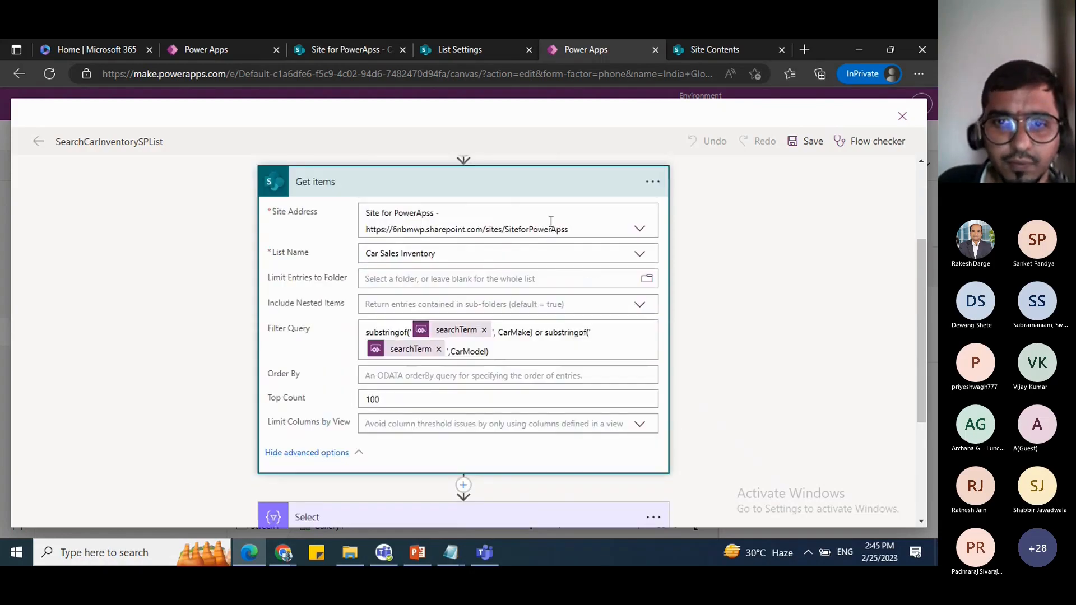
scroll(504, 227, down, 3)
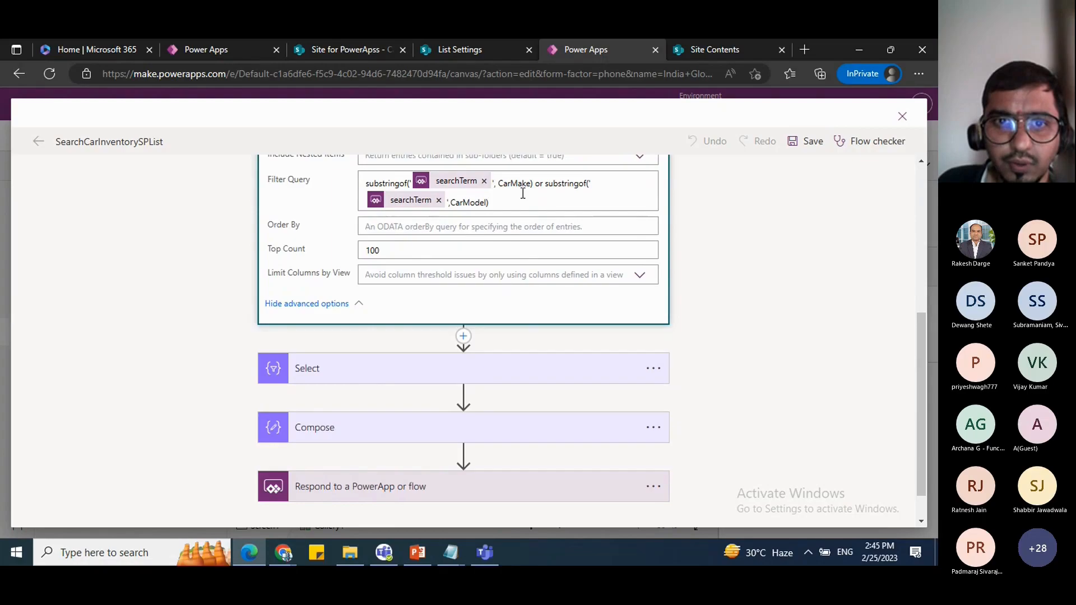
scroll(523, 193, up, 3)
scroll(473, 334, up, 3)
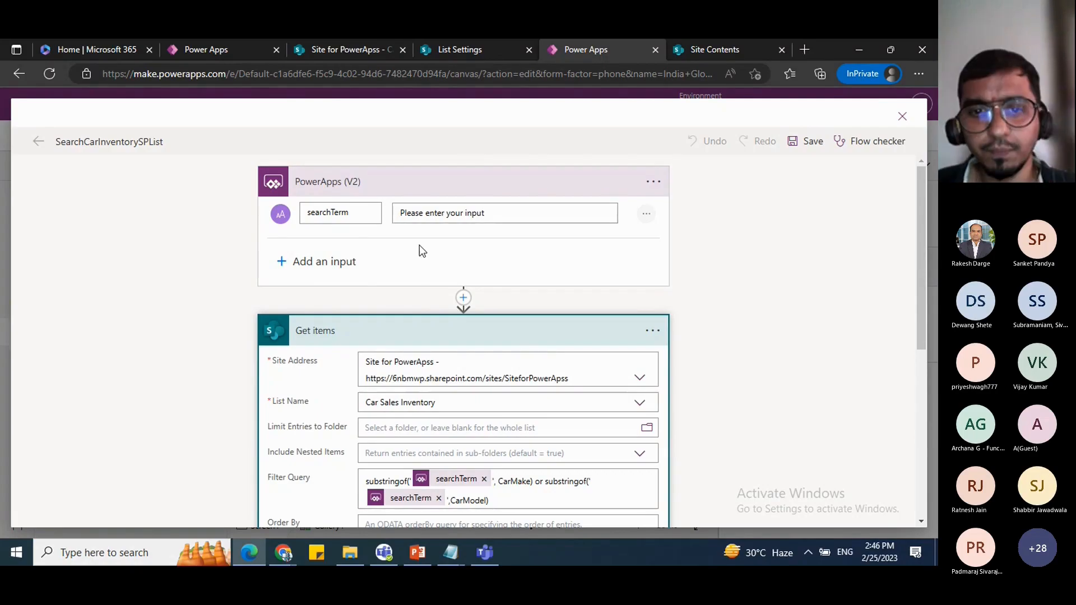
Step: Compare the Get items filter query's CarMake and CarModel columns with the Car Sales Inventory list, and expand the Select action
scroll(436, 298, down, 3)
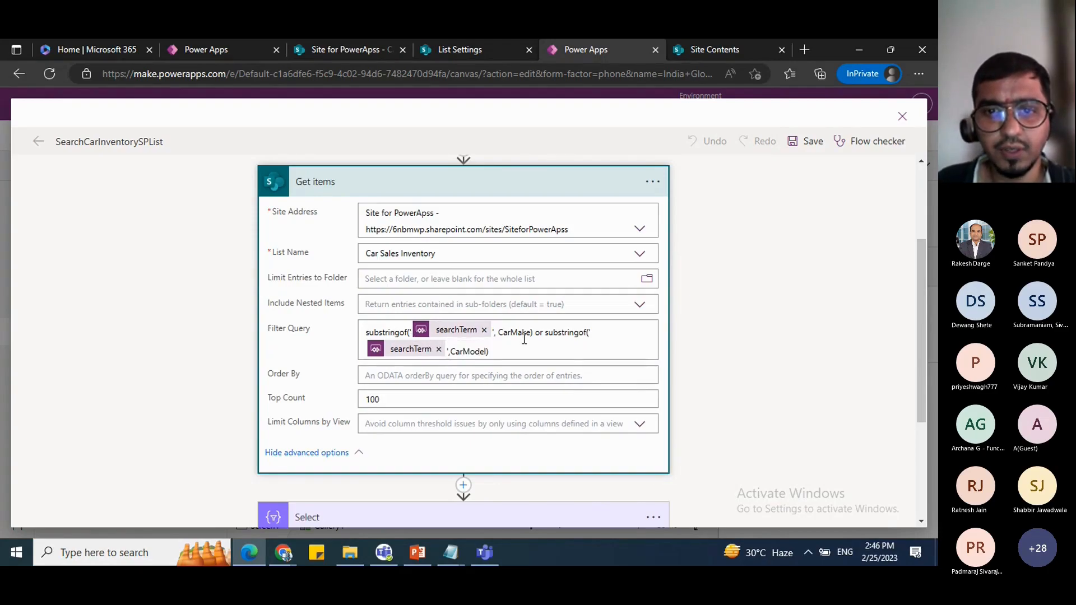
click(498, 340)
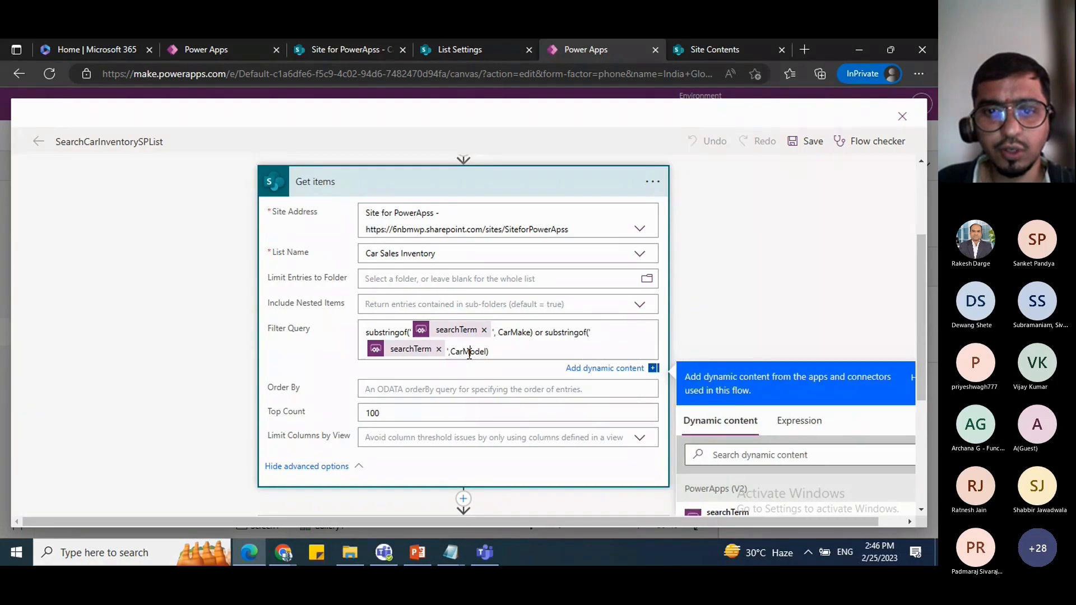
click(309, 50)
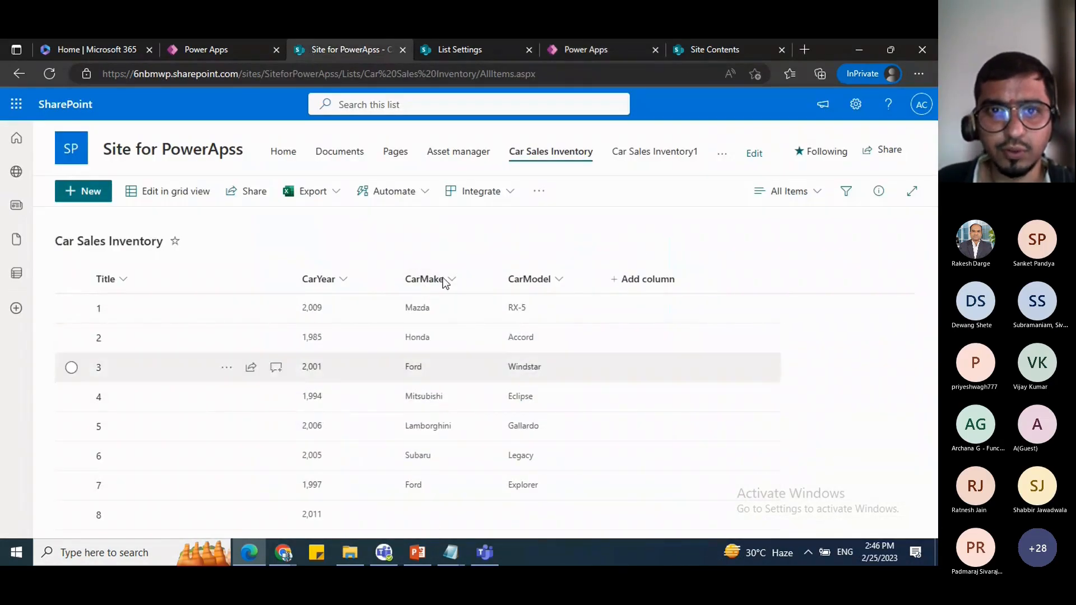
click(586, 49)
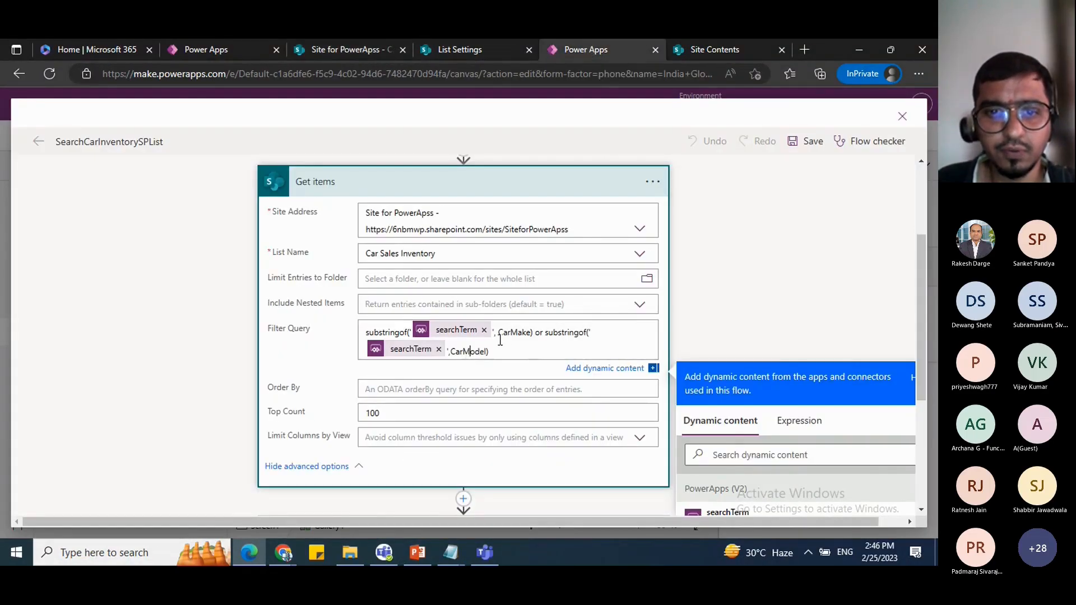
scroll(504, 364, down, 4)
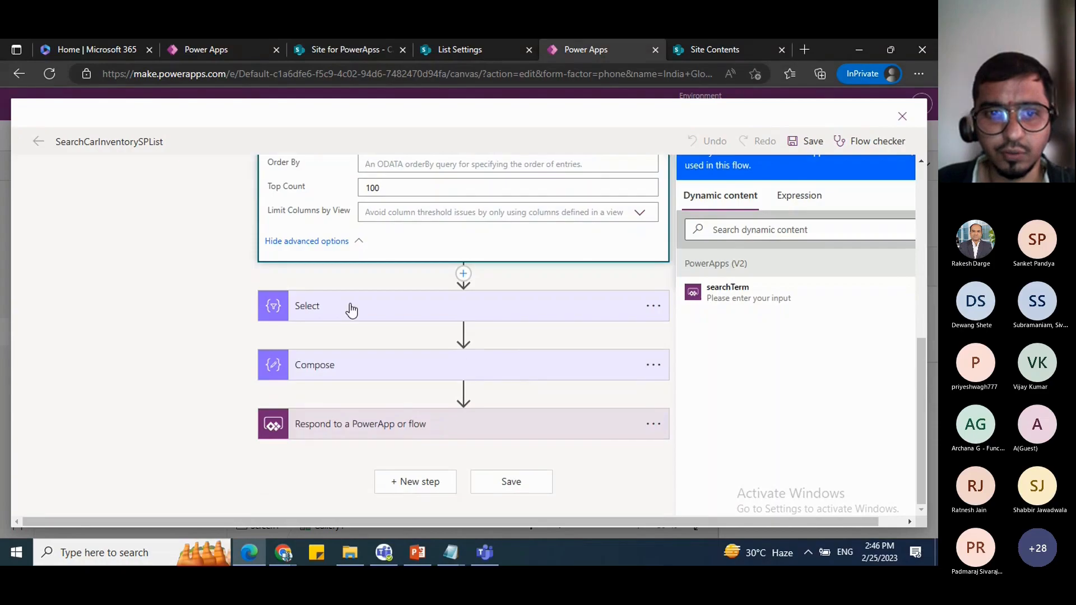
click(356, 317)
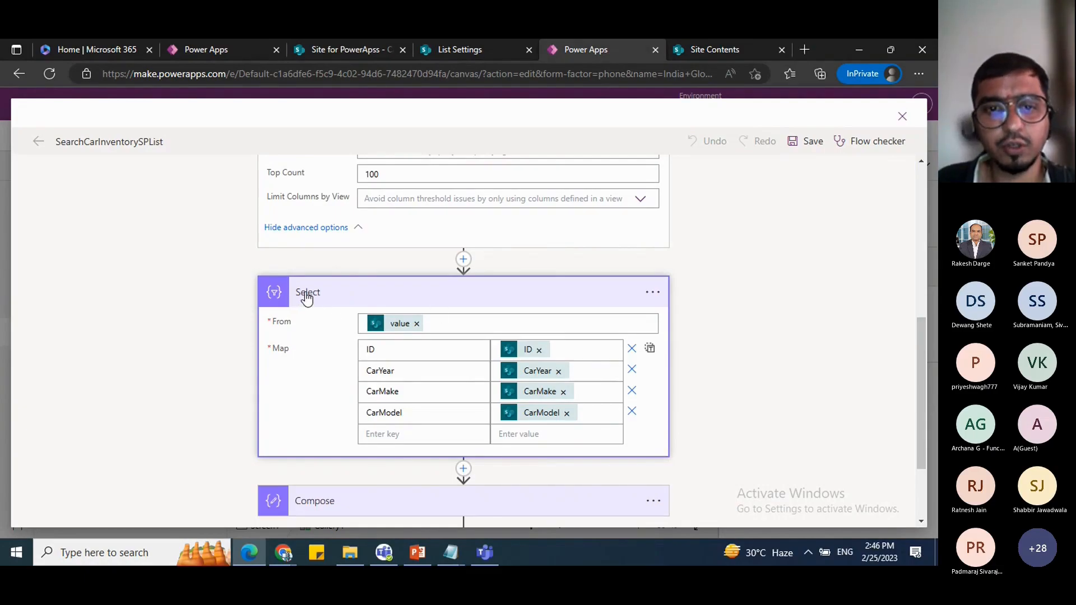
Step: Look up the Select data operation for a new action after Get items, and discard the new action
click(463, 259)
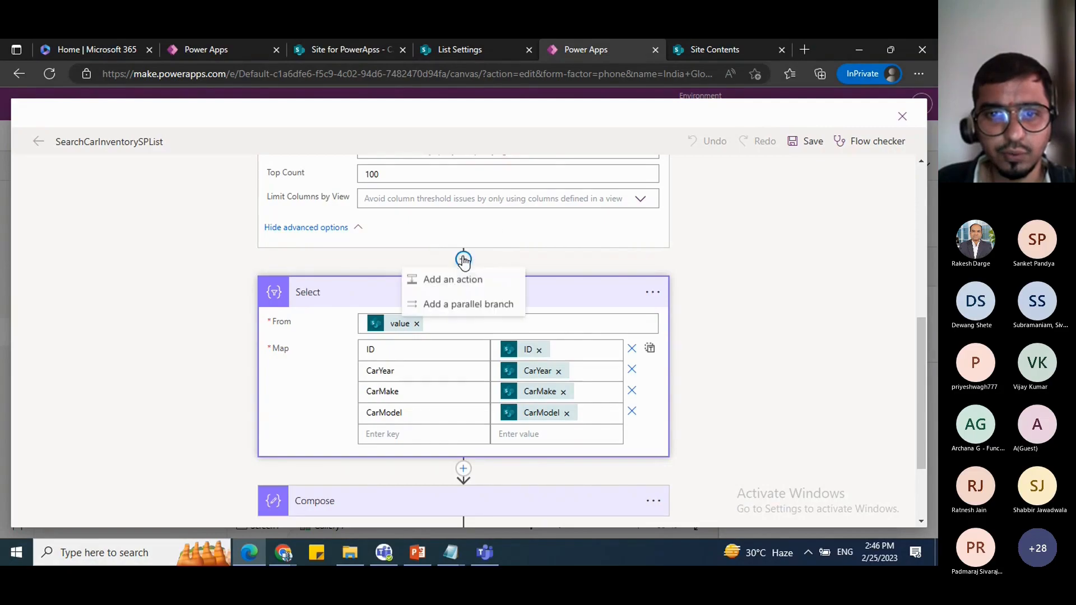
click(430, 283)
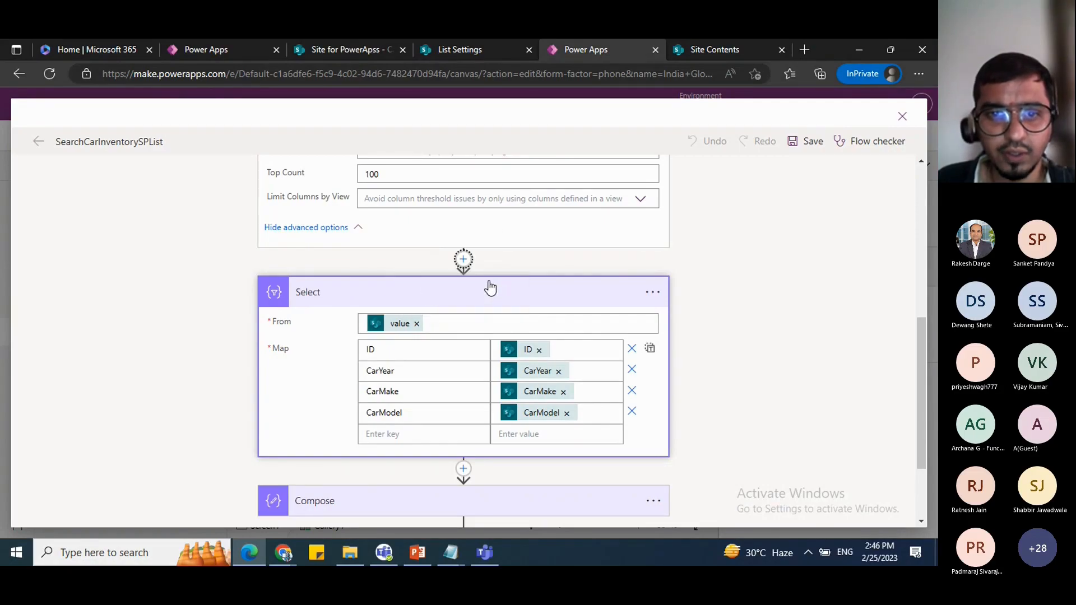
scroll(435, 331, up, 5)
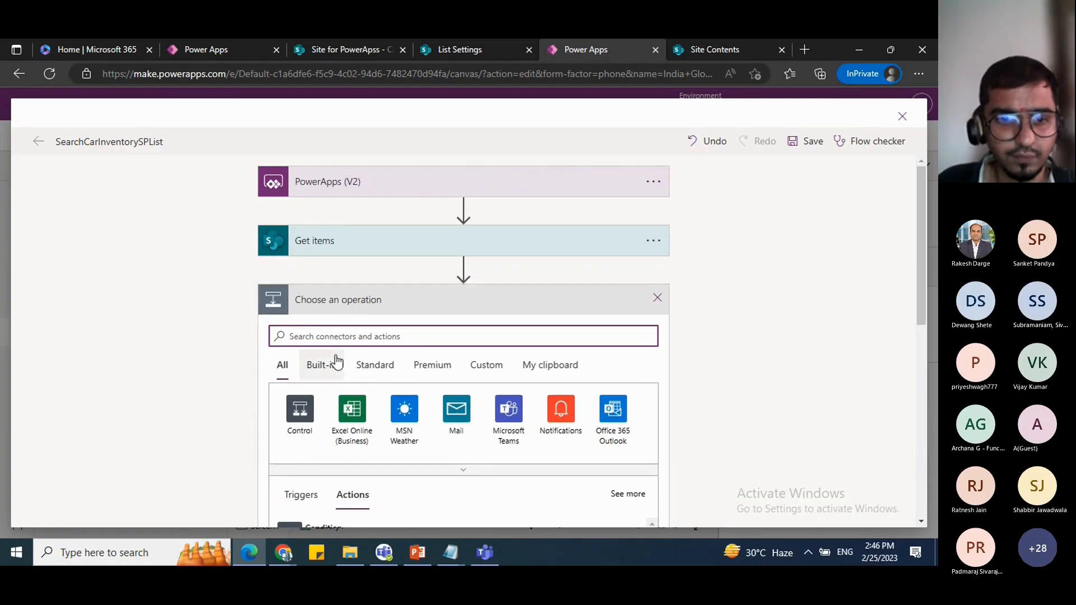
scroll(335, 363, down, 5)
scroll(337, 365, up, 5)
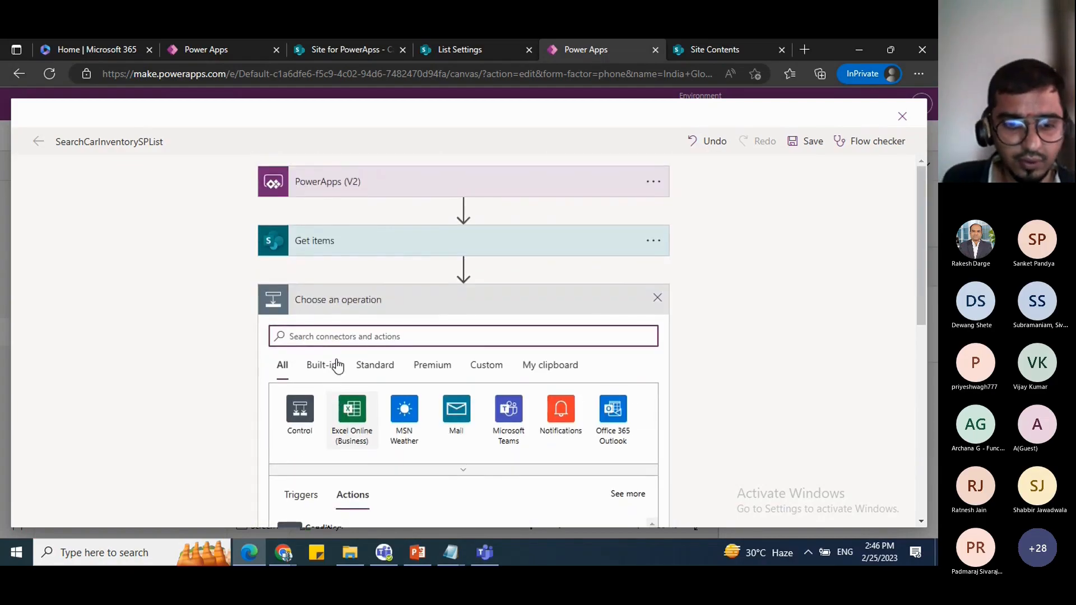
text(select)
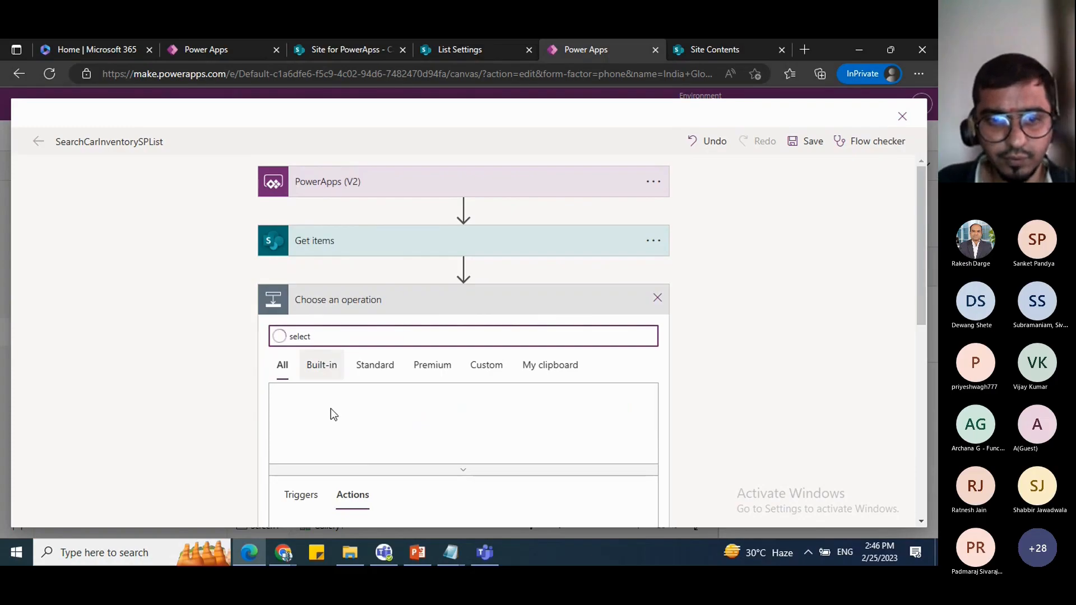
scroll(330, 403, down, 3)
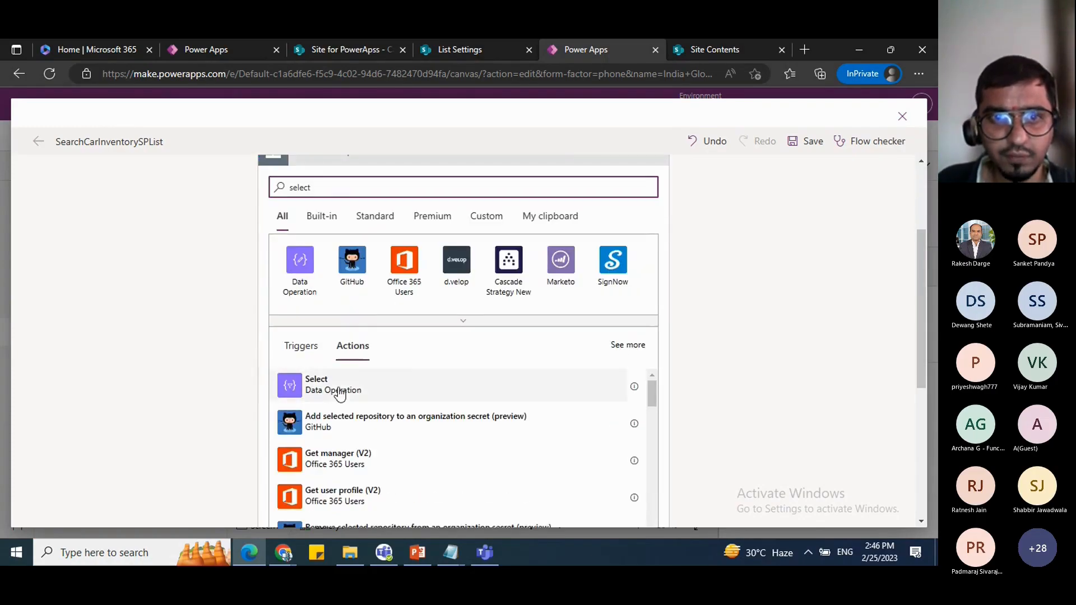
scroll(336, 391, up, 3)
click(657, 301)
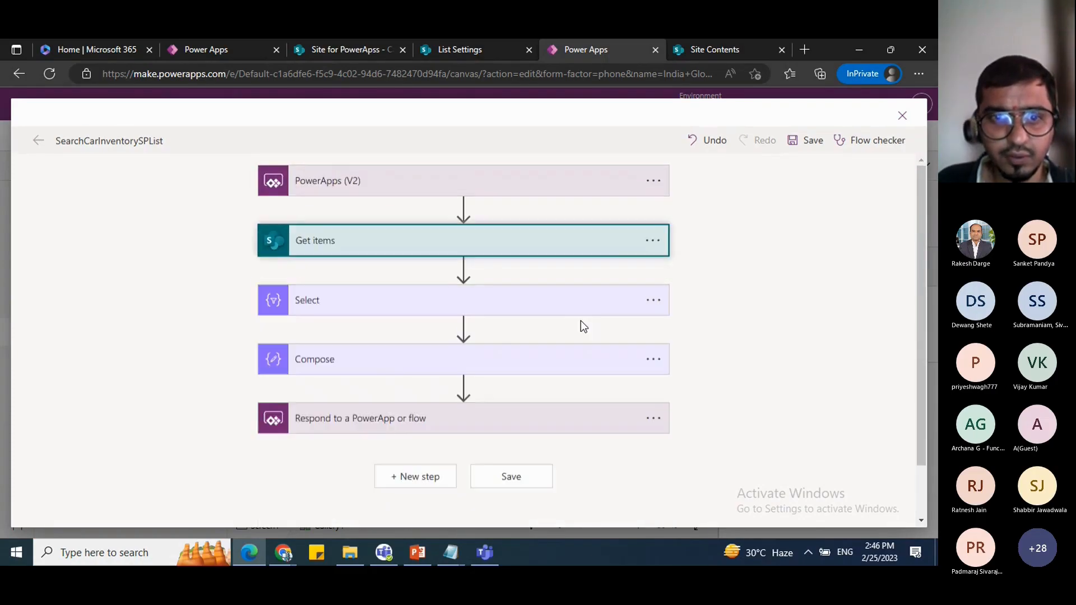
Step: Expand the Select, Compose and Respond to a PowerApp or flow actions to examine the column mapping and the searchResults output
scroll(578, 325, down, 1)
click(435, 239)
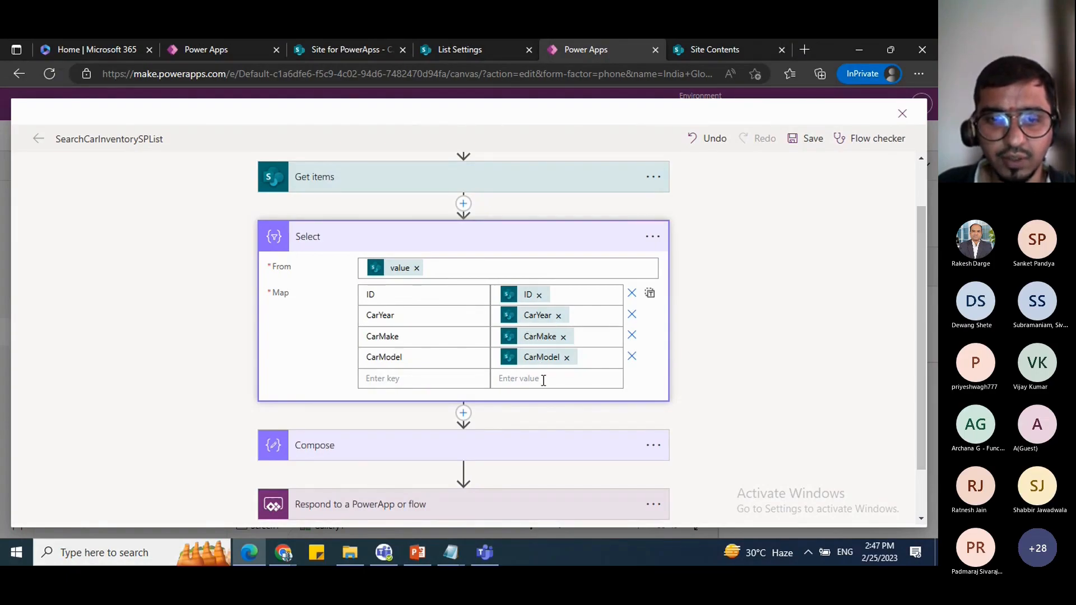
click(504, 454)
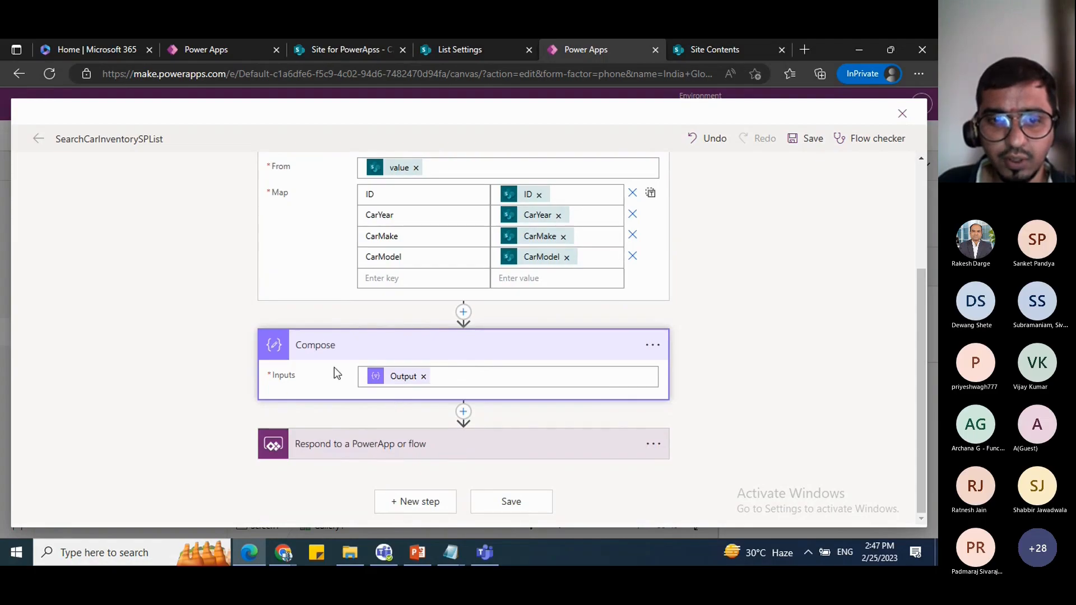
click(328, 448)
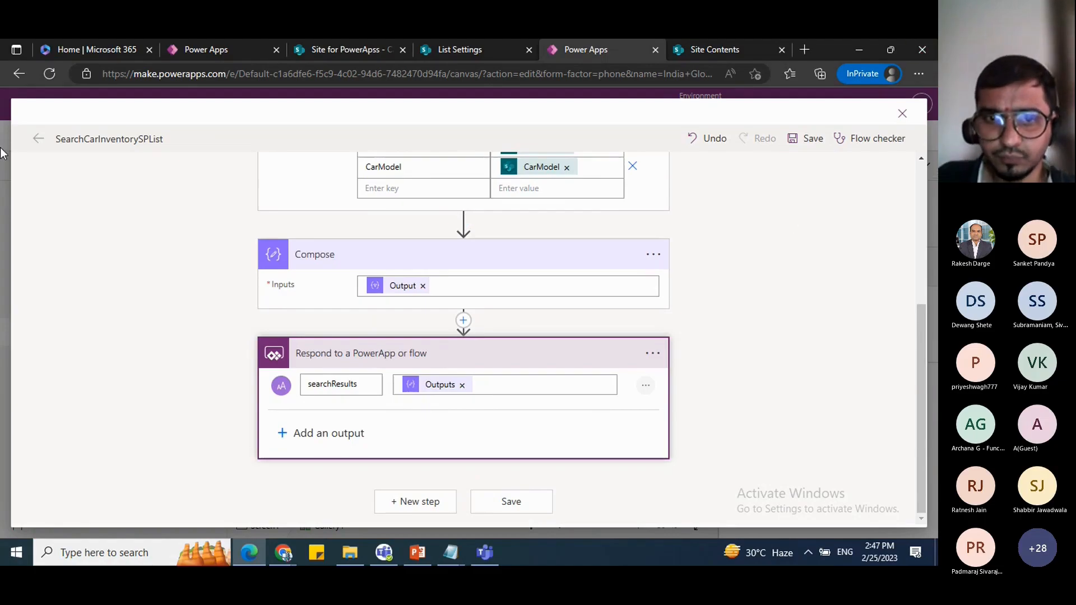
Step: Examine the Compose action's settings and close them without changes
click(653, 254)
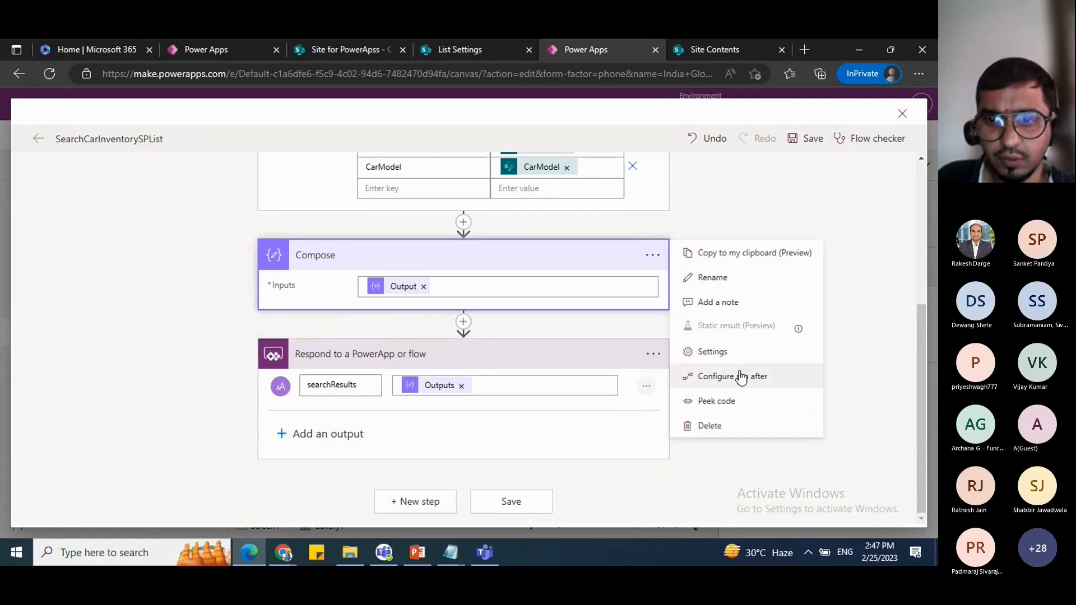
click(722, 359)
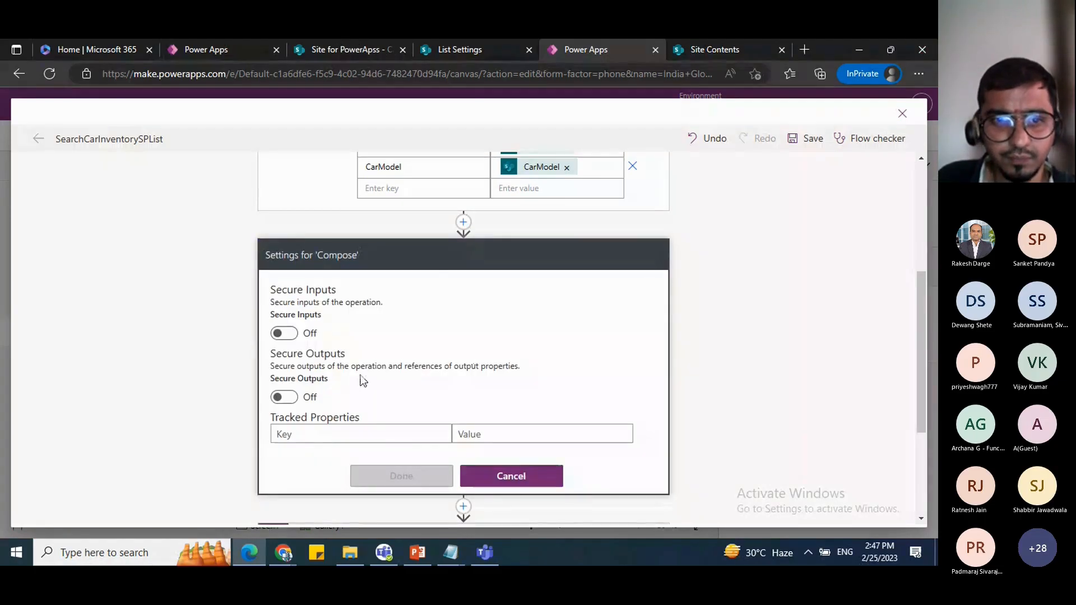
scroll(361, 379, down, 3)
scroll(480, 456, up, 8)
scroll(560, 391, down, 5)
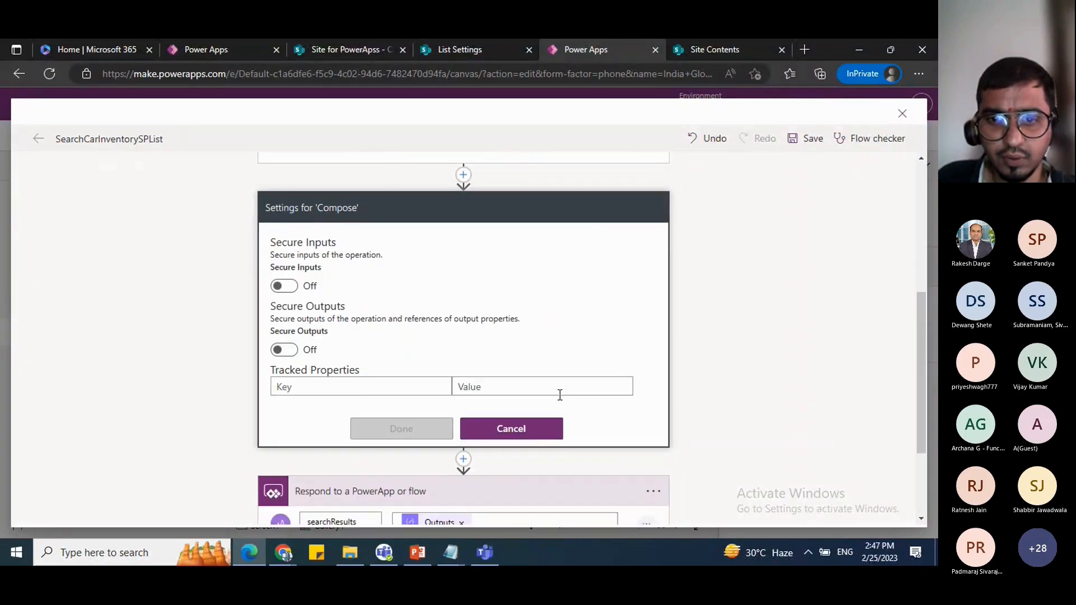
click(537, 431)
Step: Examine the Select action's settings and cancel out of them
scroll(616, 278, up, 2)
scroll(504, 420, up, 1)
scroll(644, 365, down, 3)
scroll(638, 354, up, 3)
click(653, 195)
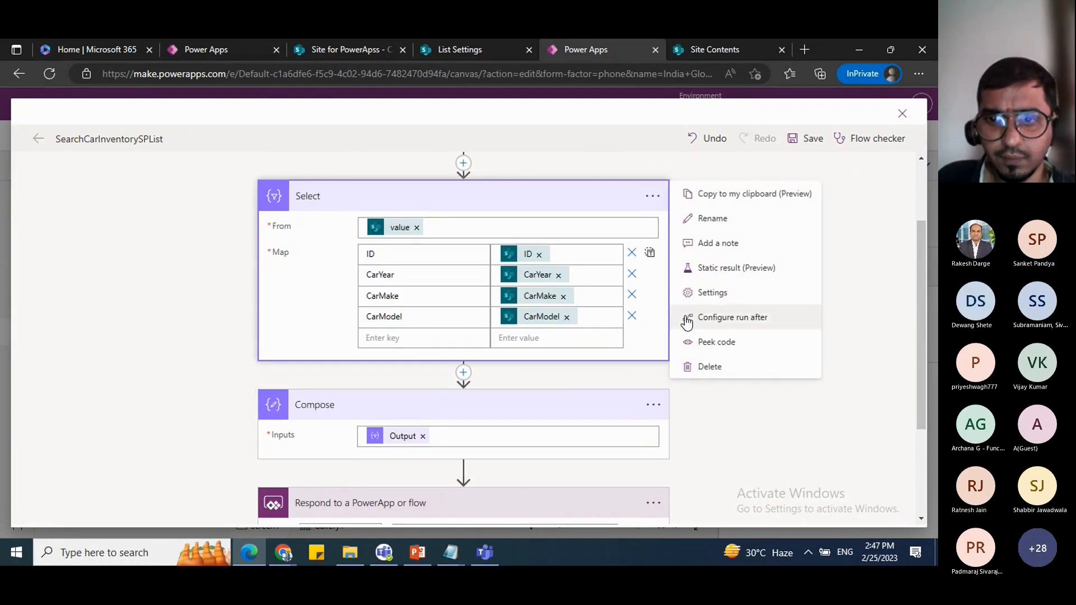
click(713, 294)
scroll(403, 326, down, 4)
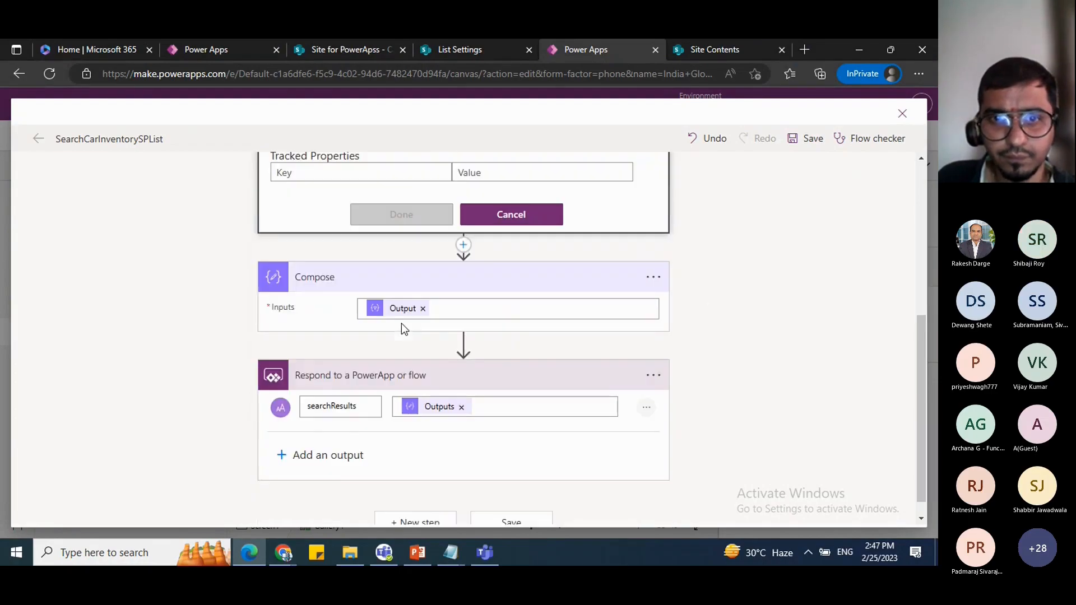
click(506, 201)
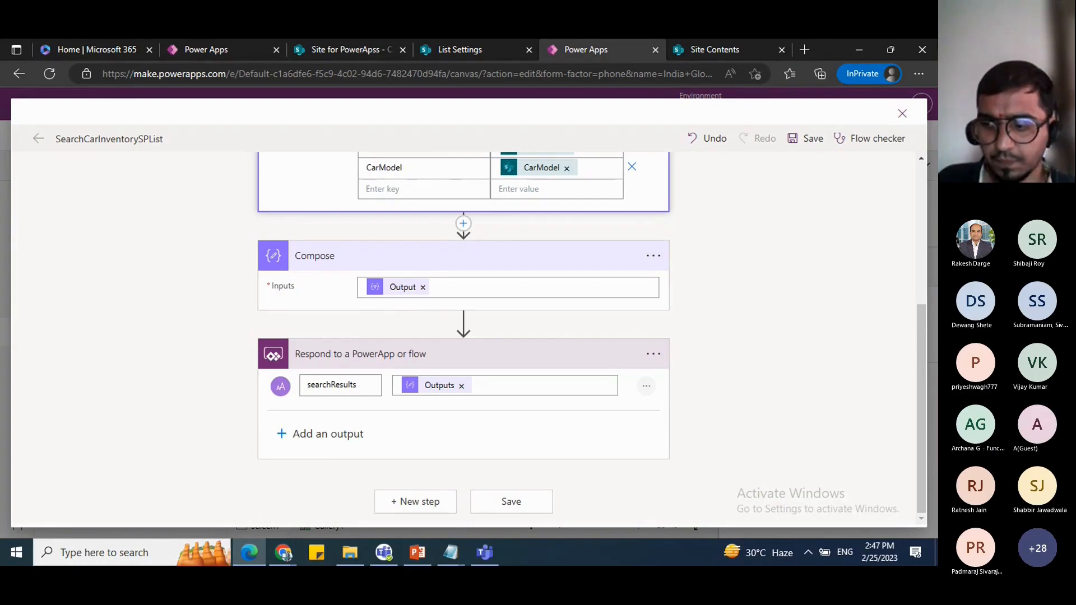
Step: Examine the Get items action's settings, including pagination and its threshold, and leave them without changes
scroll(354, 200, up, 5)
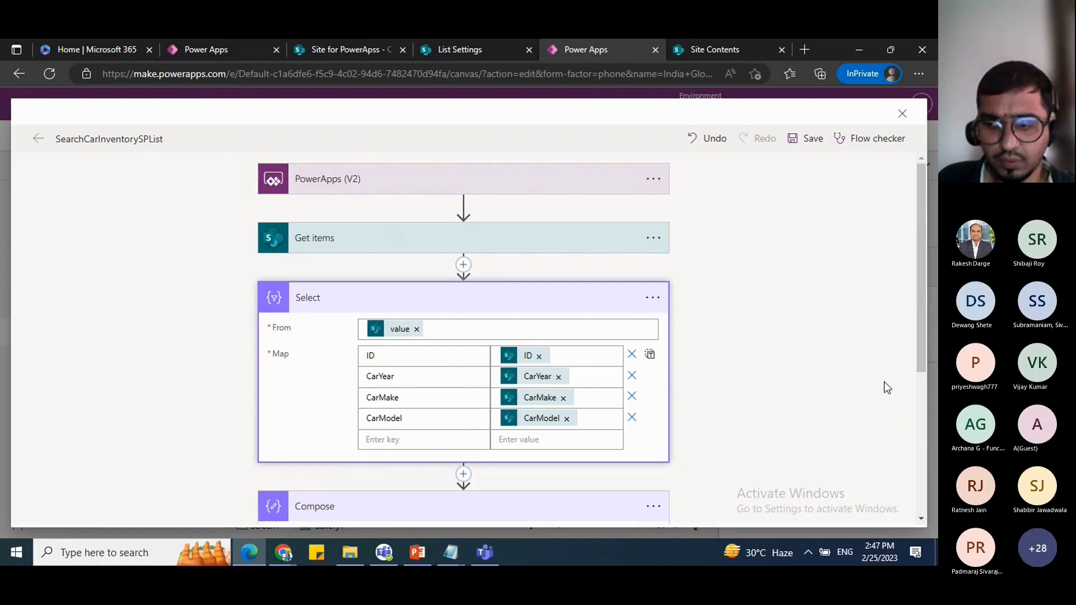
click(661, 238)
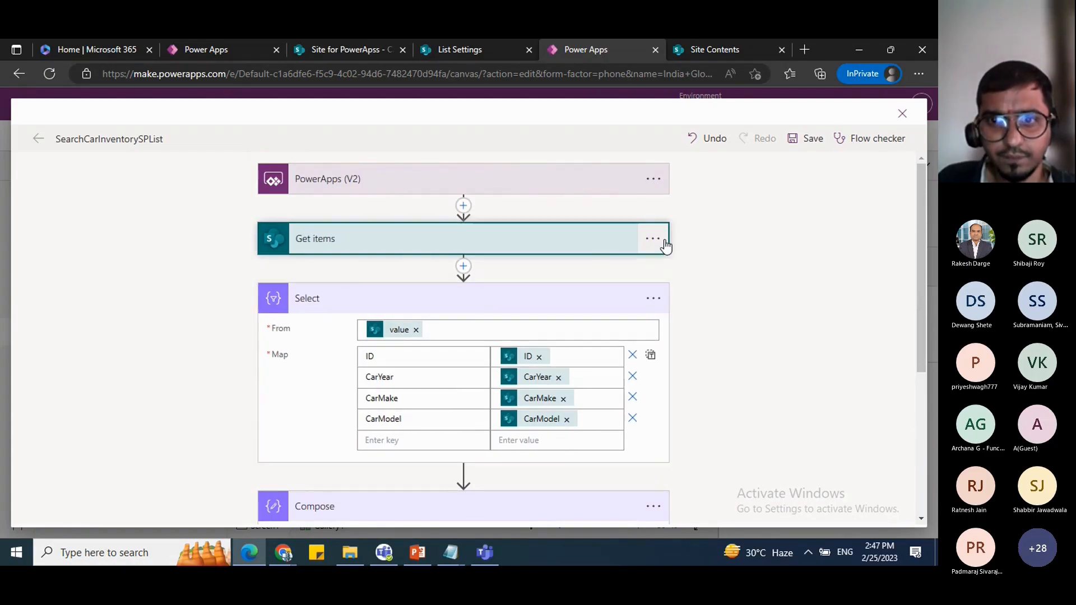
click(653, 238)
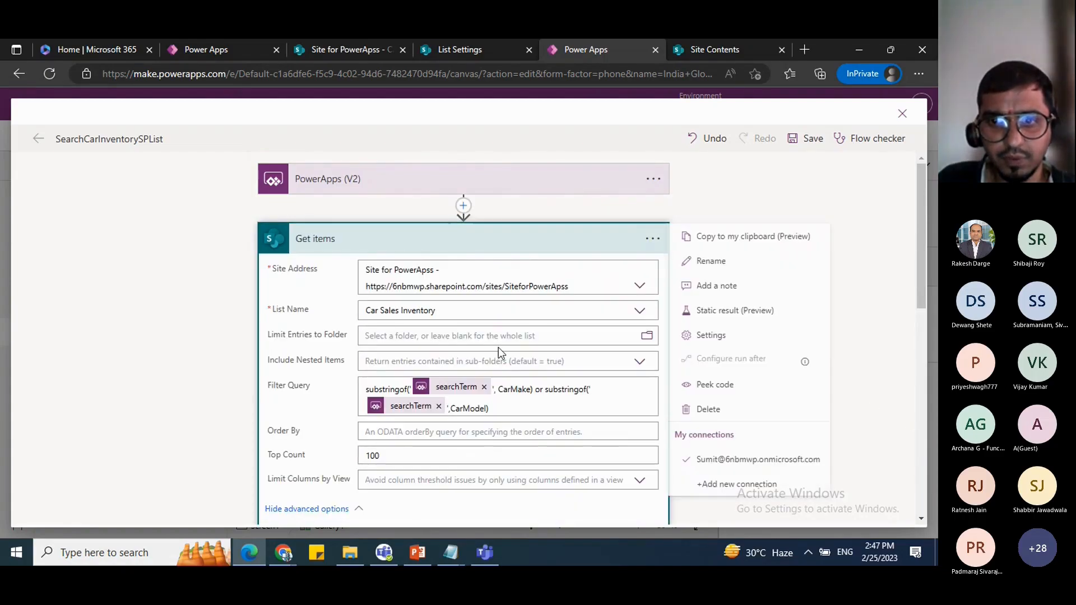
click(718, 338)
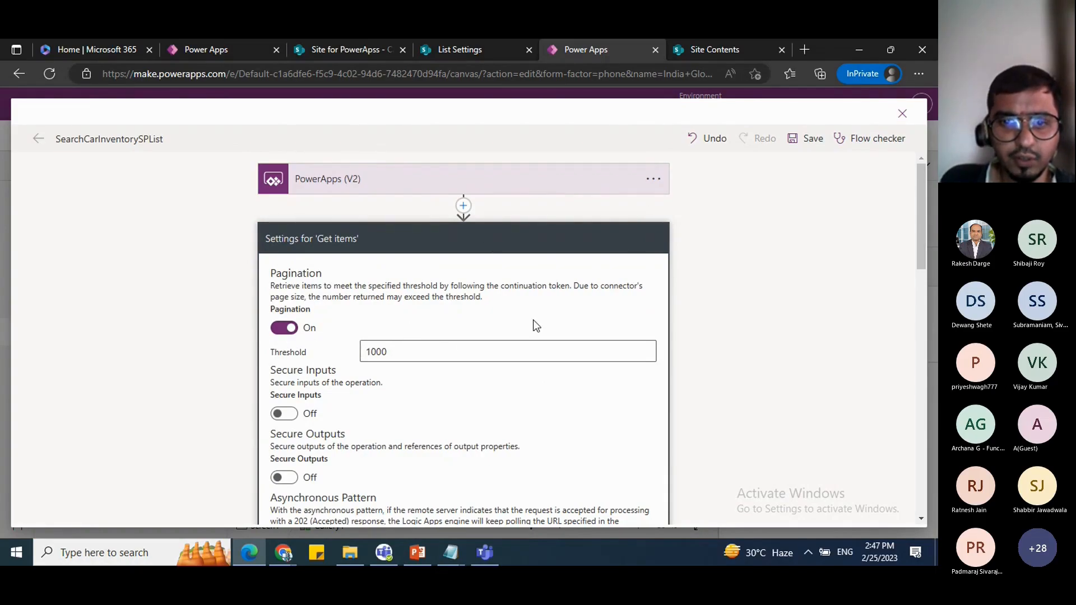
scroll(533, 325, down, 8)
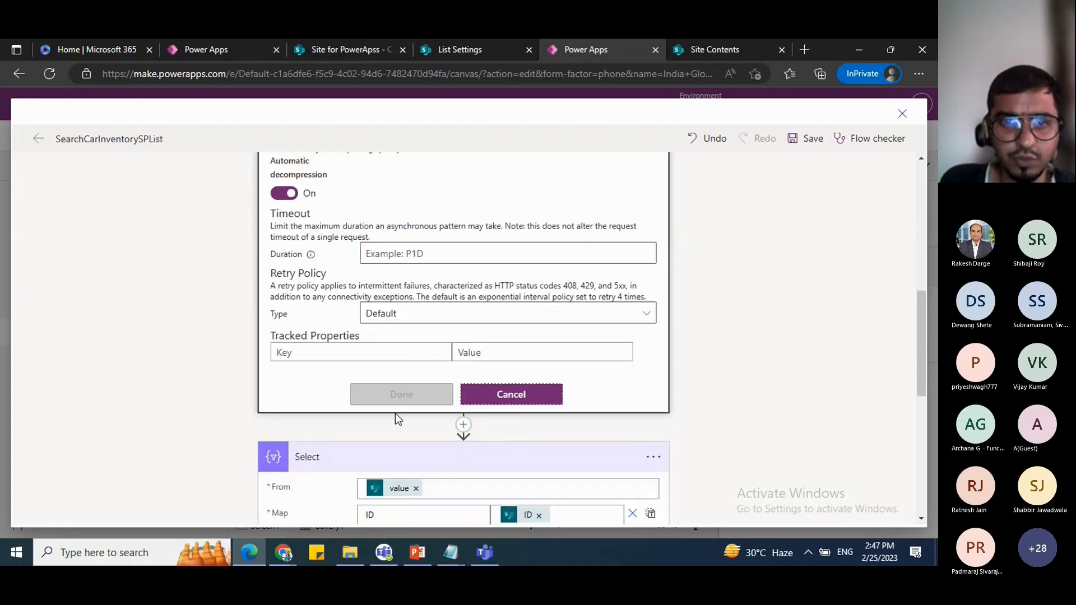
scroll(395, 413, down, 5)
scroll(532, 310, up, 3)
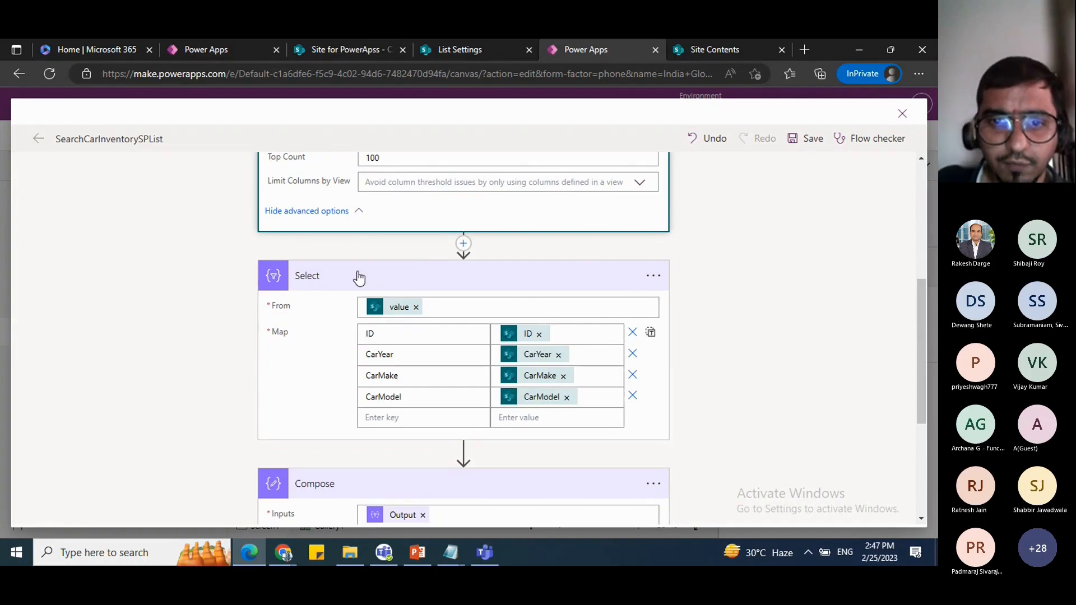
Step: Review the flow's actions from Get items through to the response that returns searchResults
scroll(372, 290, down, 4)
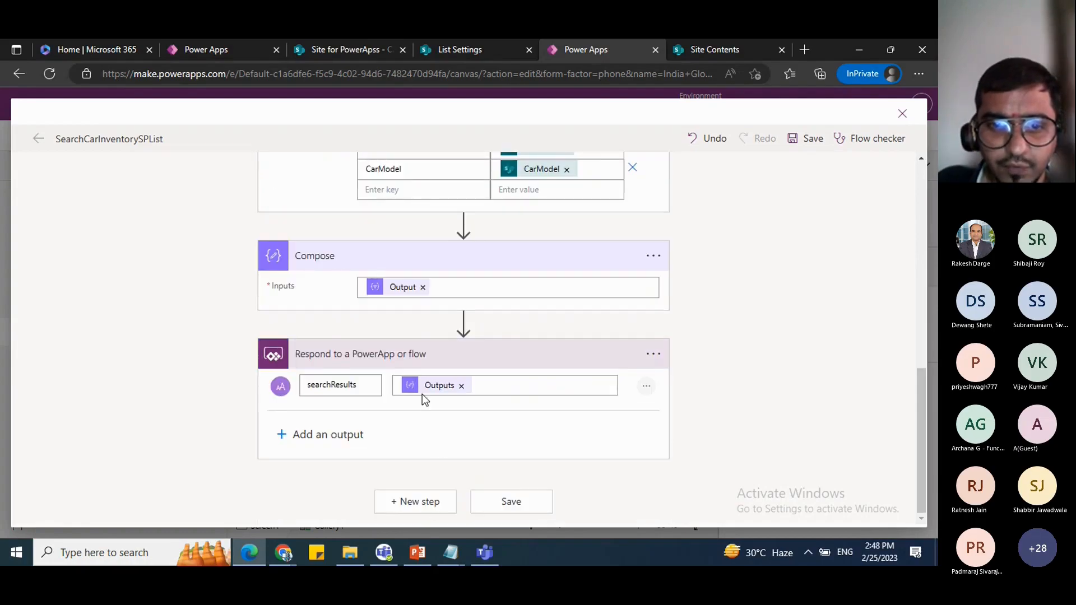
scroll(432, 250, up, 4)
scroll(651, 269, up, 4)
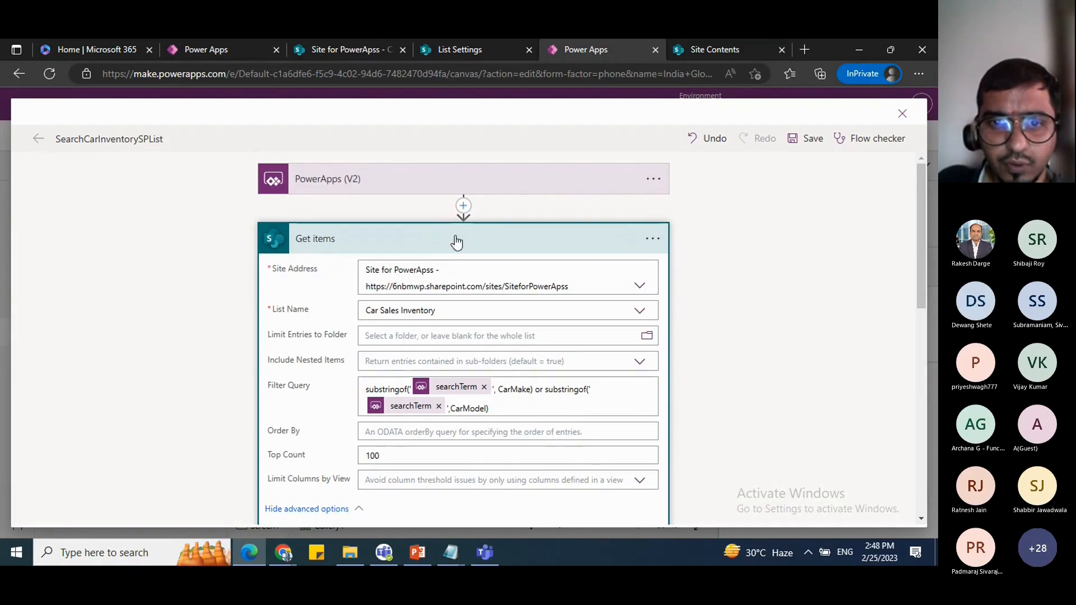
scroll(476, 343, down, 10)
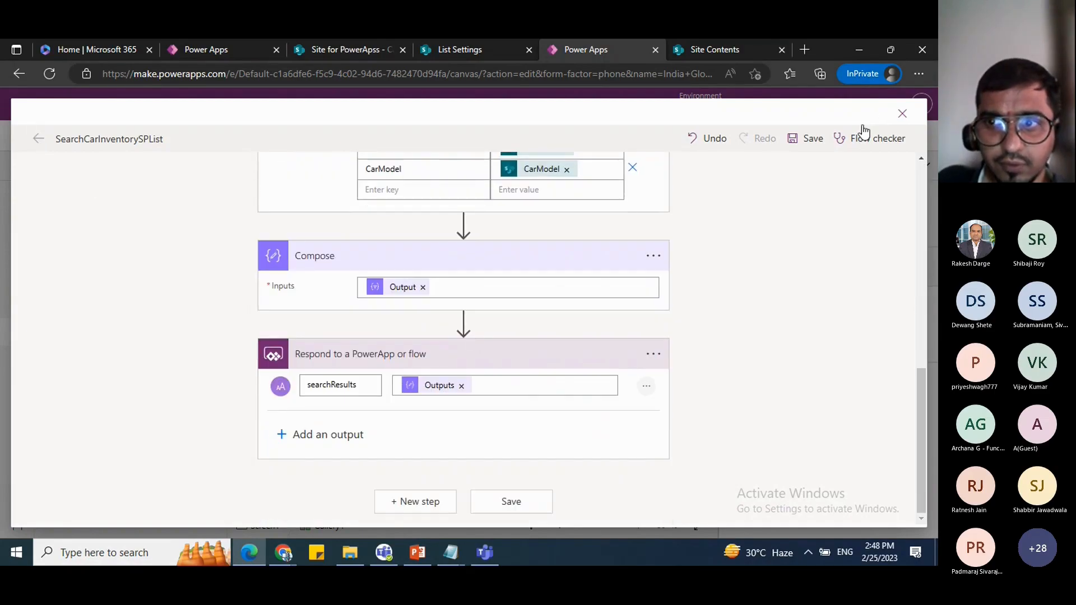
Step: Check the flow for errors and warnings with Flow checker, and close the flow editor to return to the app
click(867, 149)
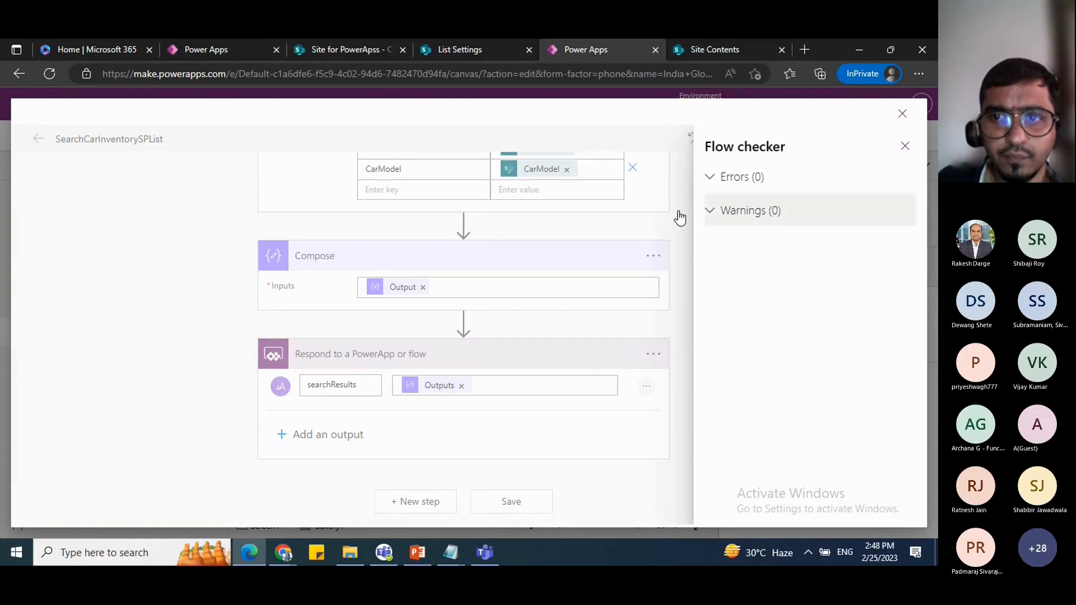
click(903, 146)
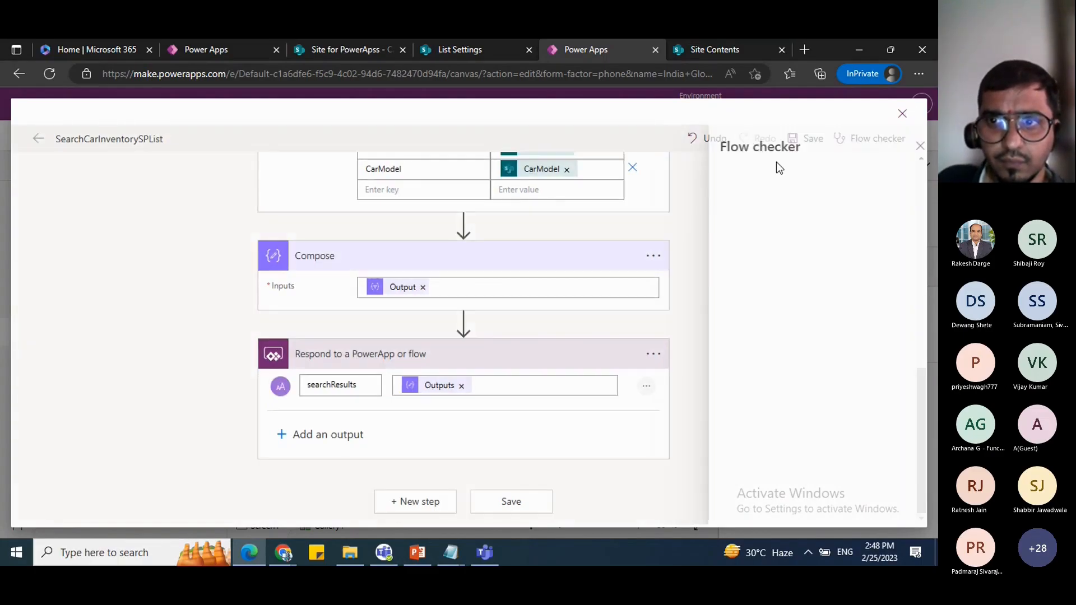
scroll(776, 171, up, 5)
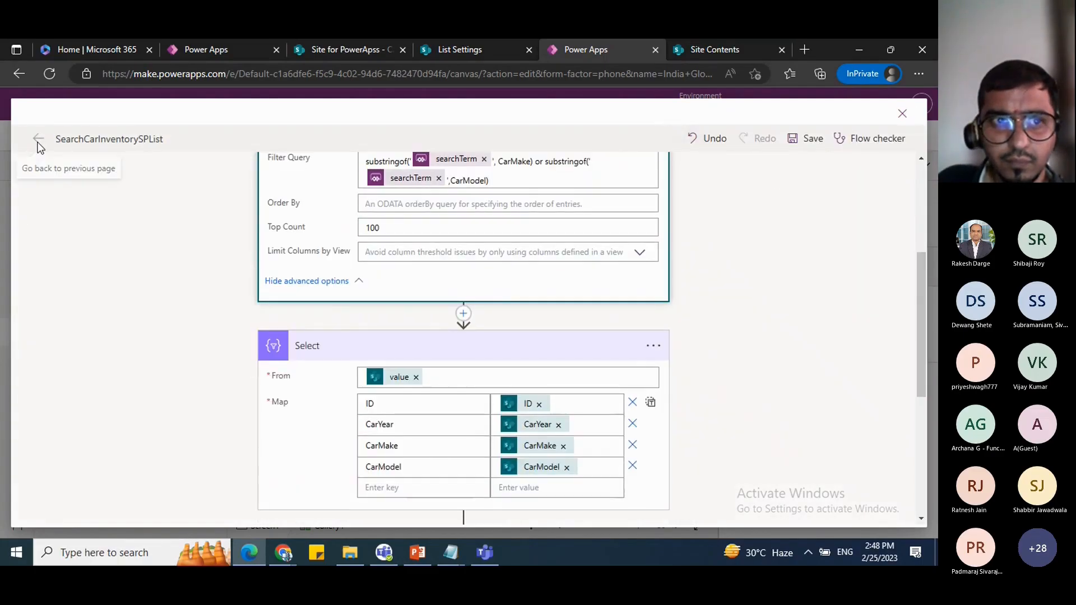
click(900, 116)
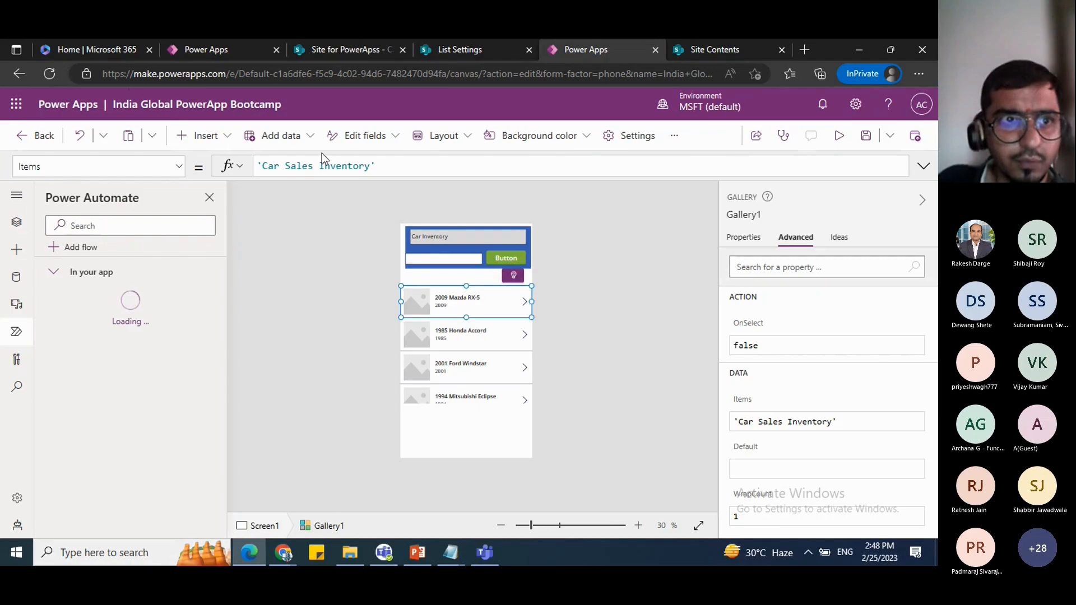
Step: Open Power Automate from the Microsoft 365 home page, postponing the Microsoft Authenticator setup whenever it is requested
click(97, 56)
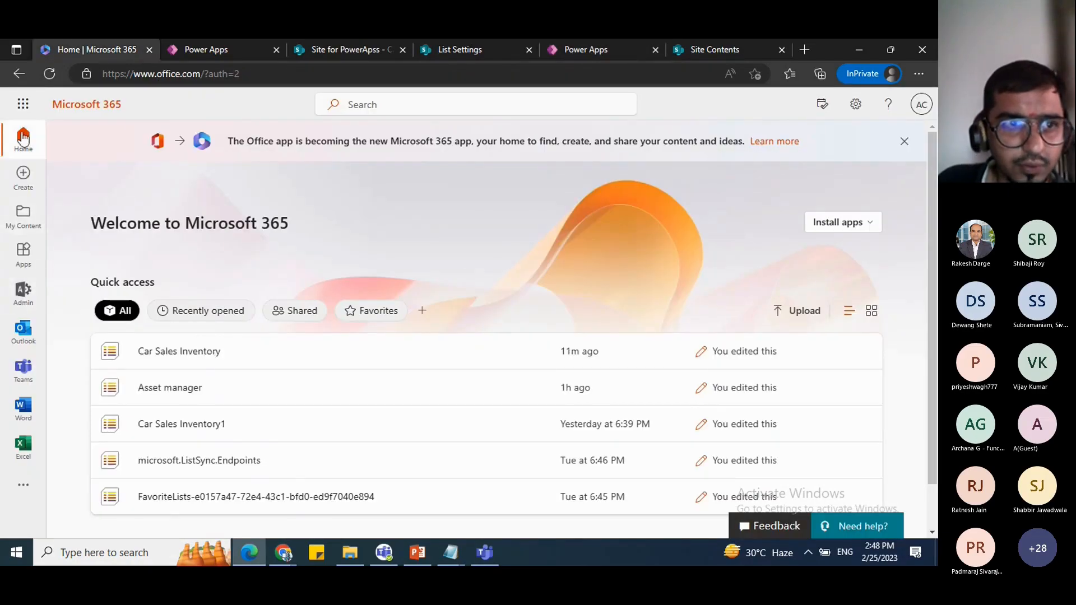
click(23, 104)
click(149, 347)
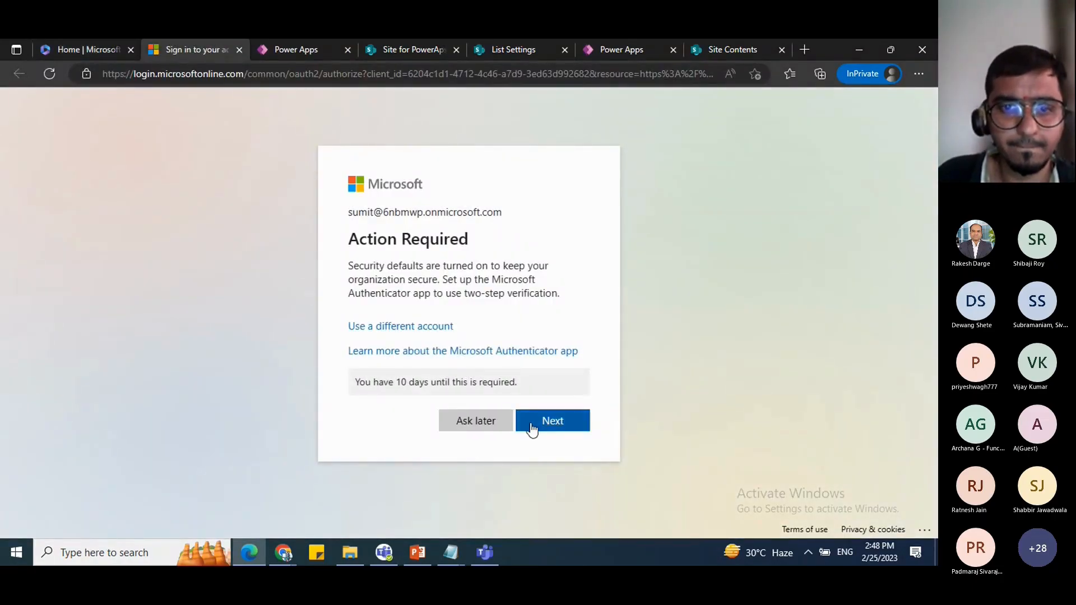
click(485, 427)
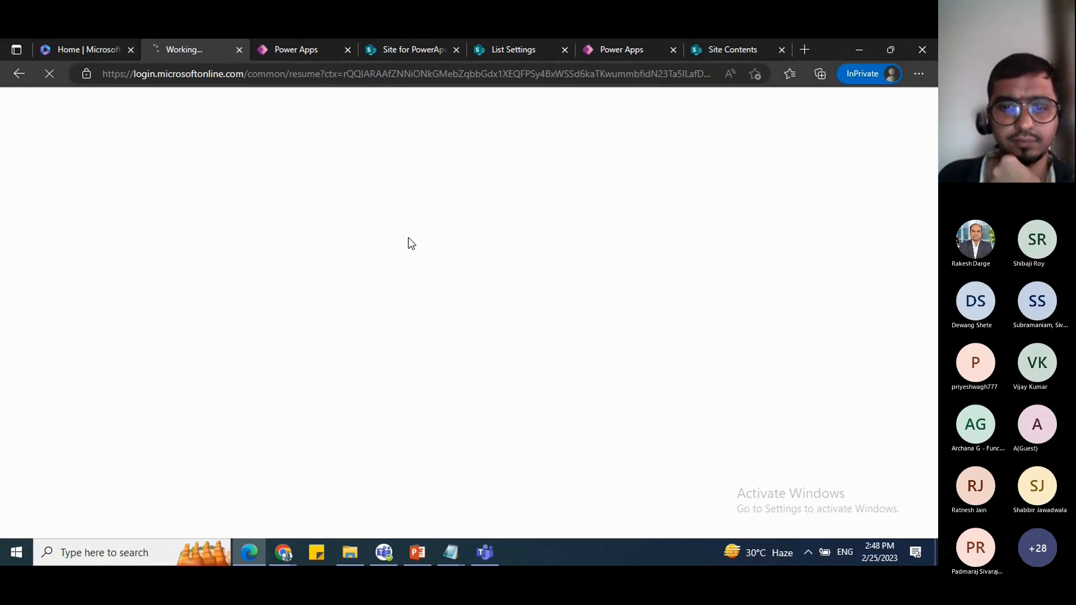
mouse_move(485, 552)
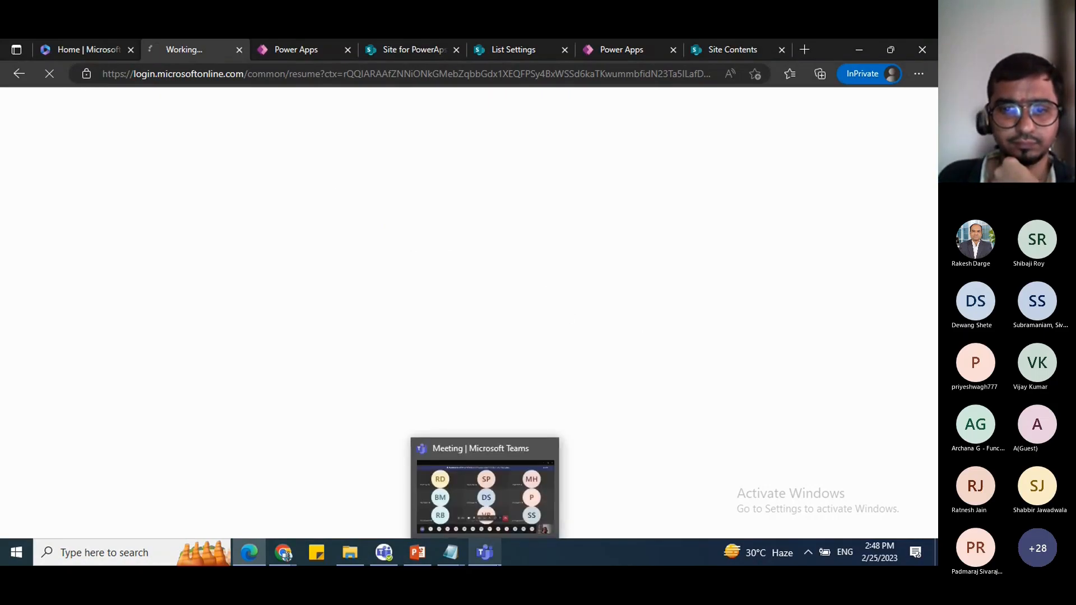
click(496, 496)
click(862, 54)
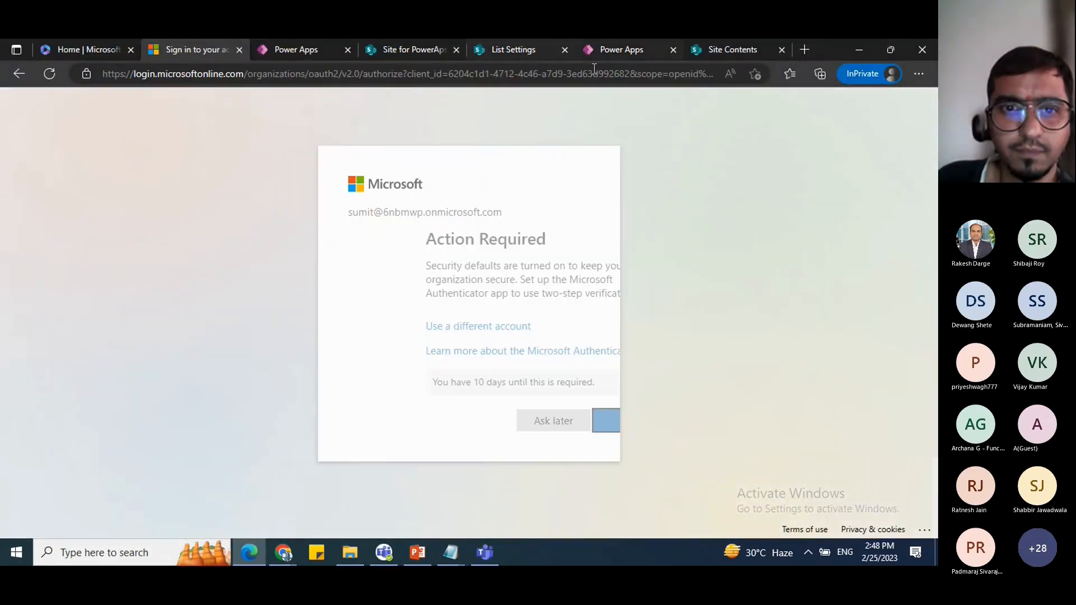
click(471, 423)
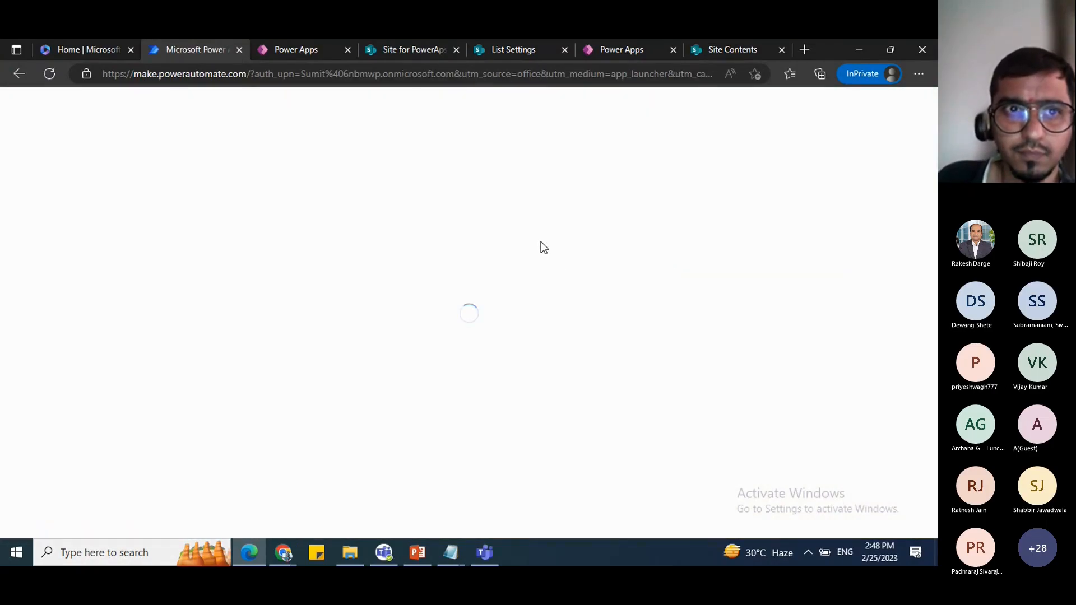
click(613, 50)
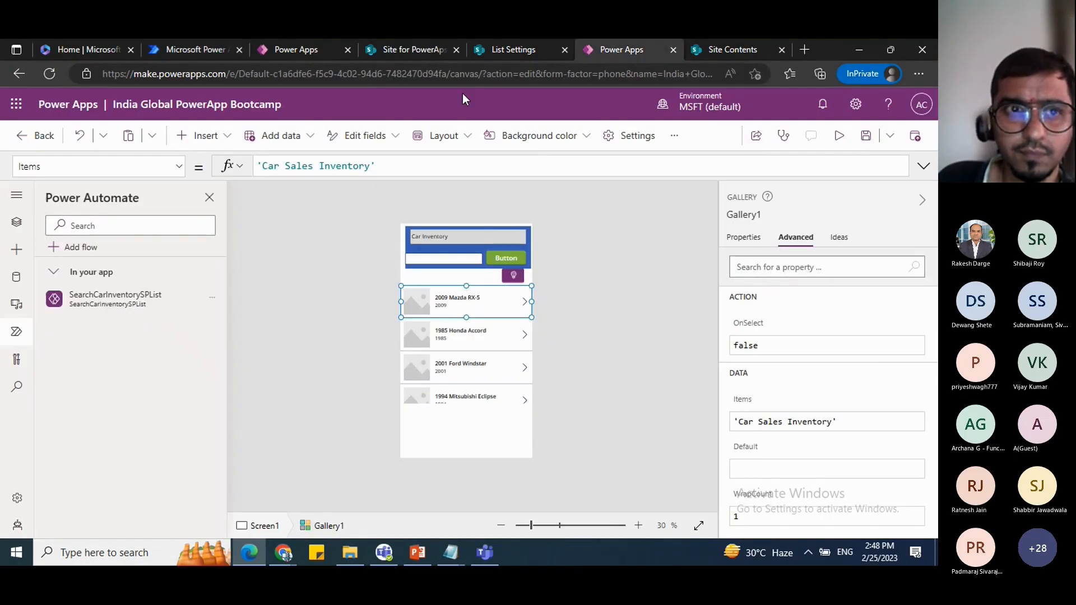
click(166, 50)
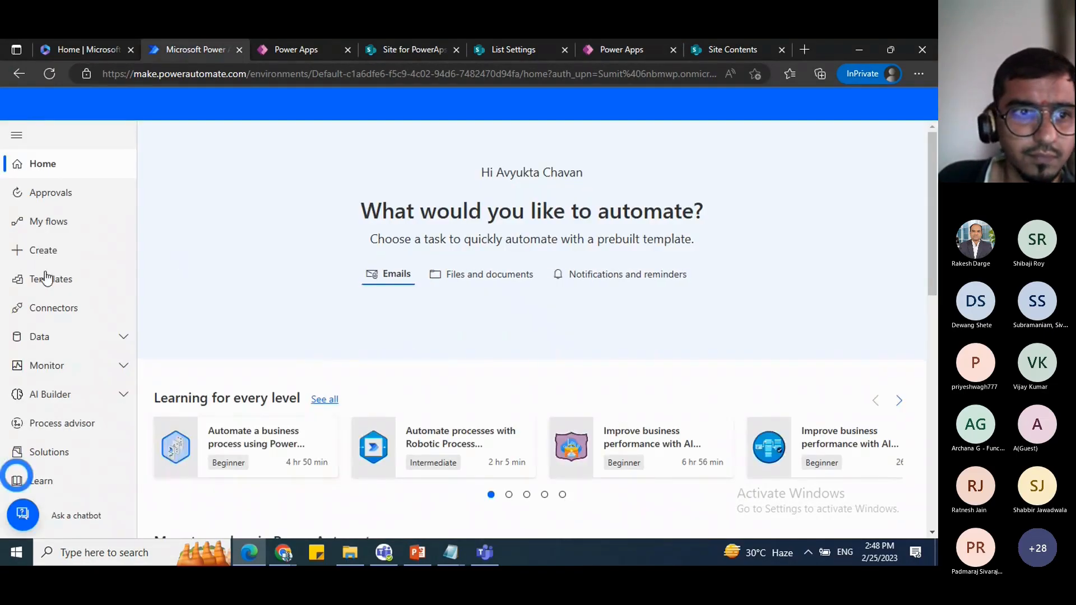
Step: Open the SearchCarInventorySPList flow from the cloud flows list for editing
click(50, 222)
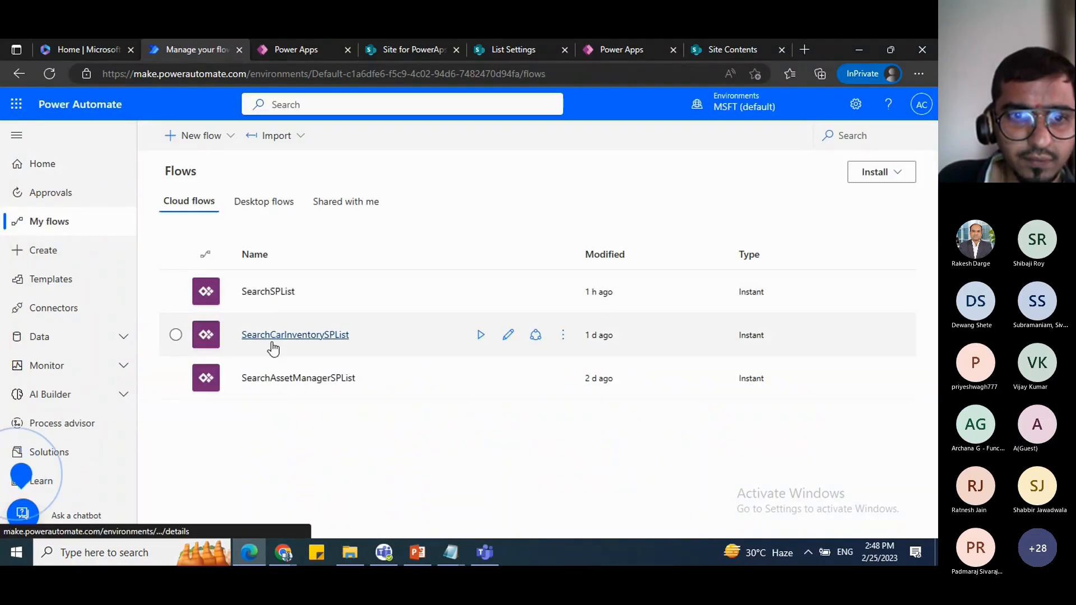
click(268, 336)
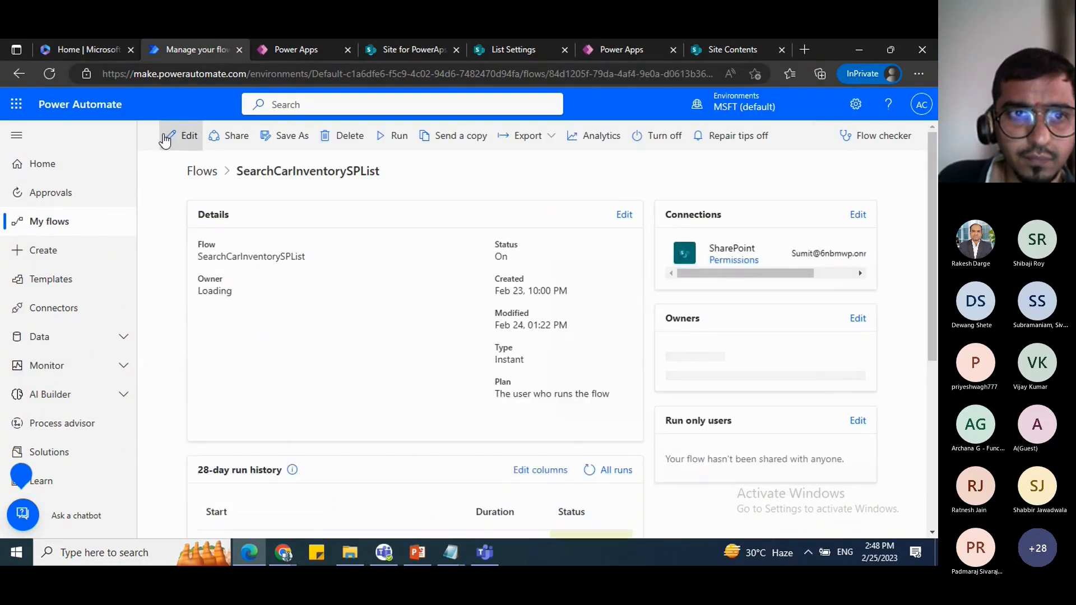
click(177, 138)
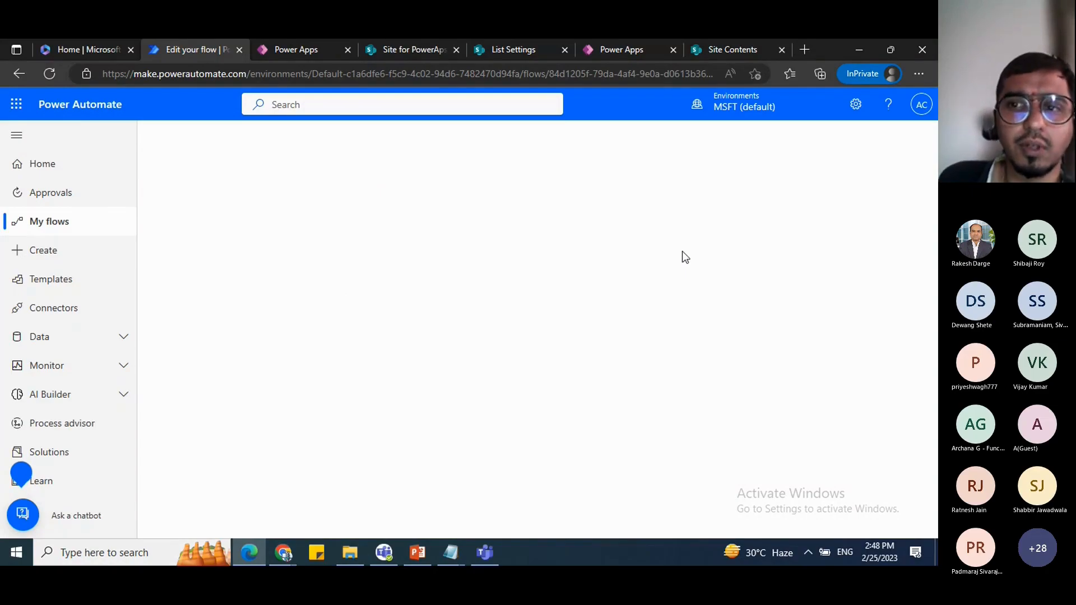
click(164, 134)
click(577, 174)
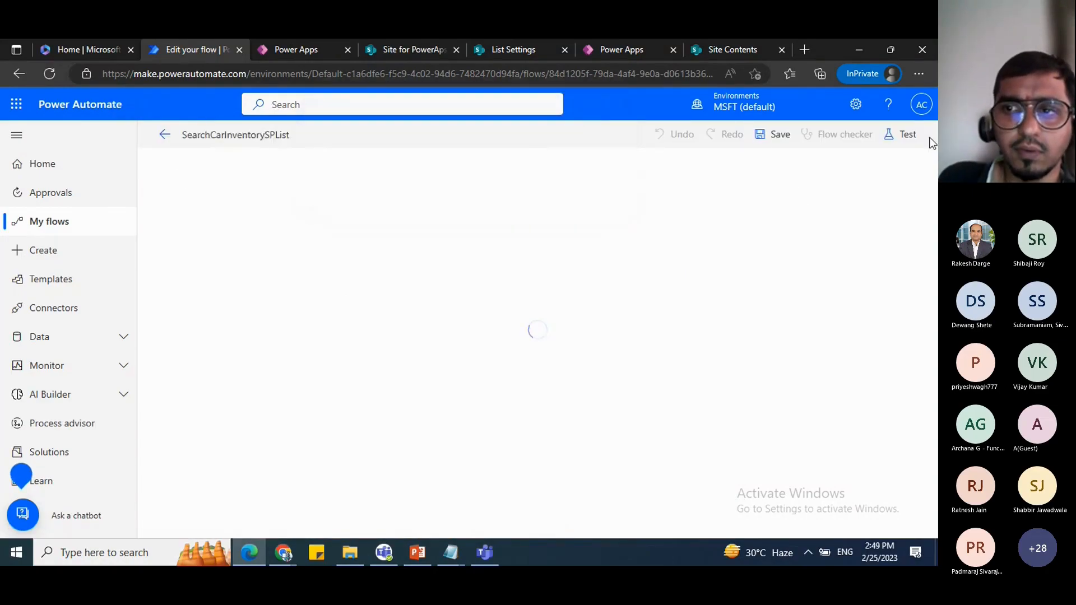
Step: Save the SearchCarInventorySPList flow and start a manual test of it, dismissing the error banner
click(903, 134)
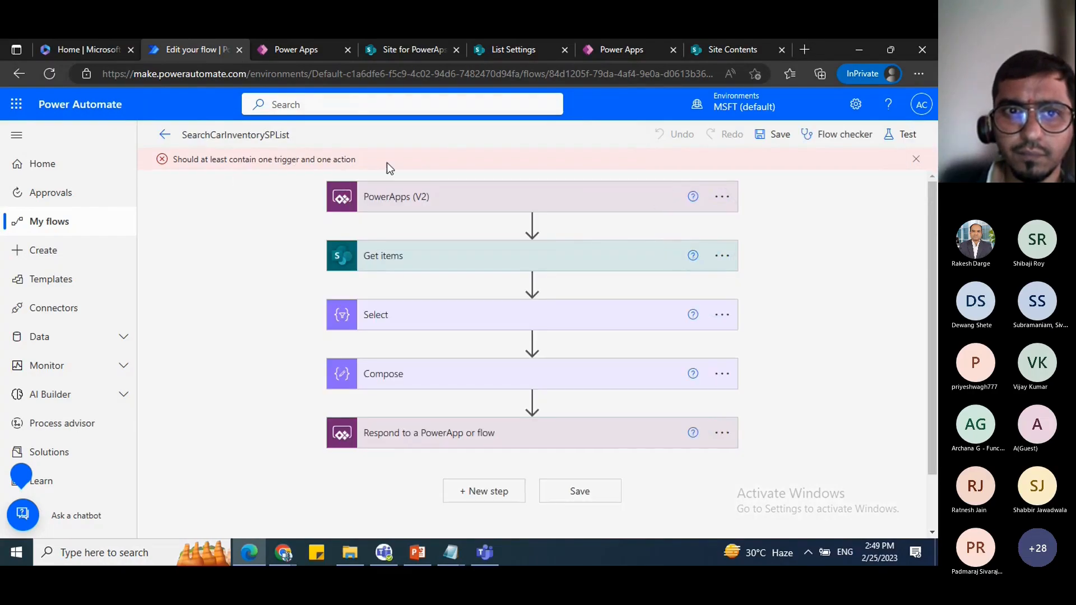
click(915, 159)
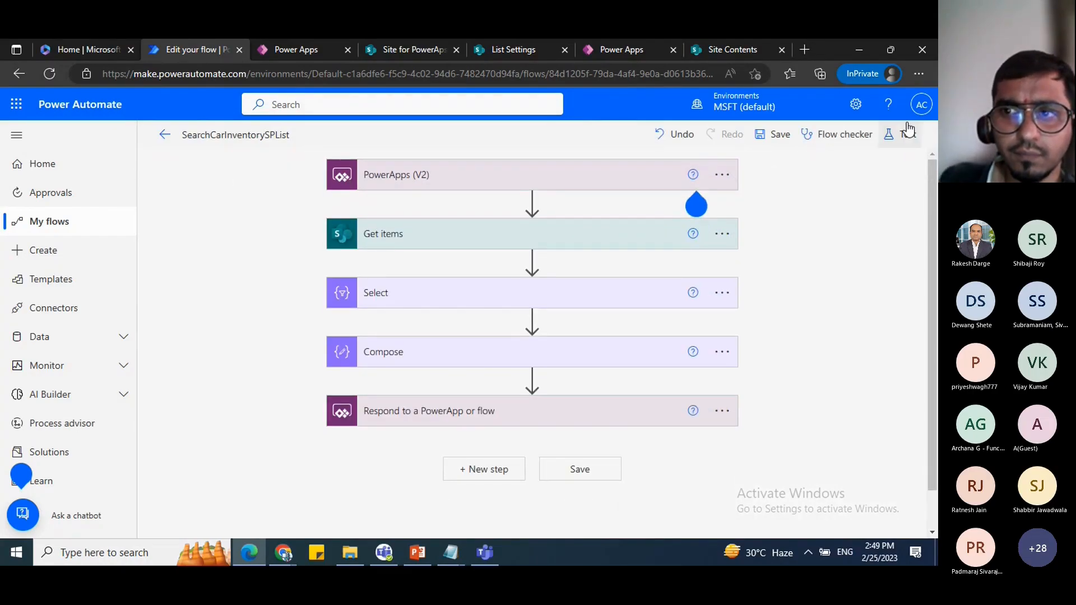
click(907, 130)
click(793, 175)
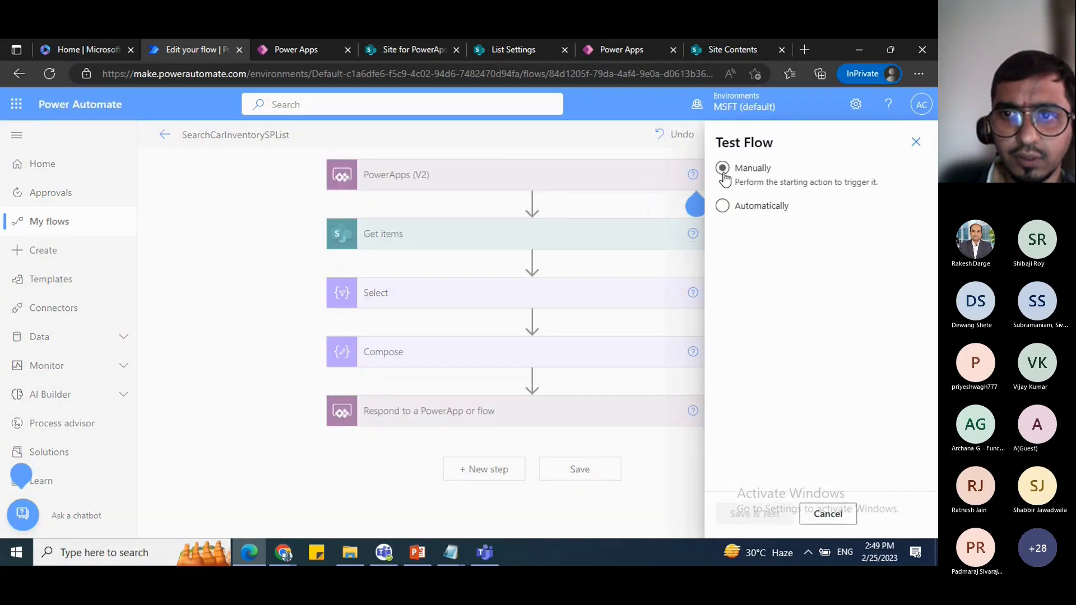
click(751, 516)
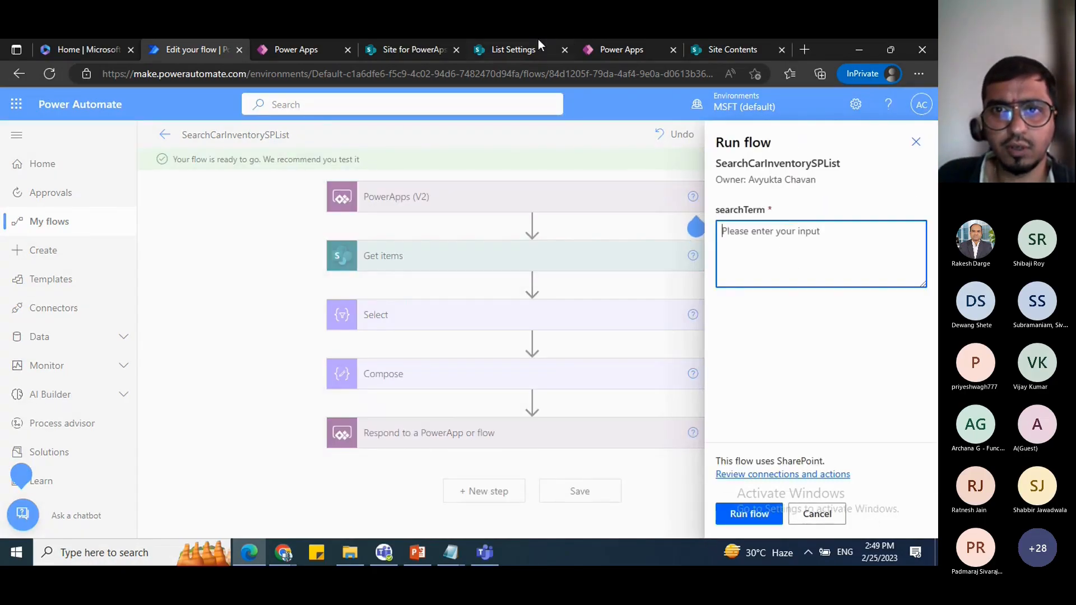
Step: Look through the Car Sales Inventory list in SharePoint for a search term and return to the flow's test run
click(532, 45)
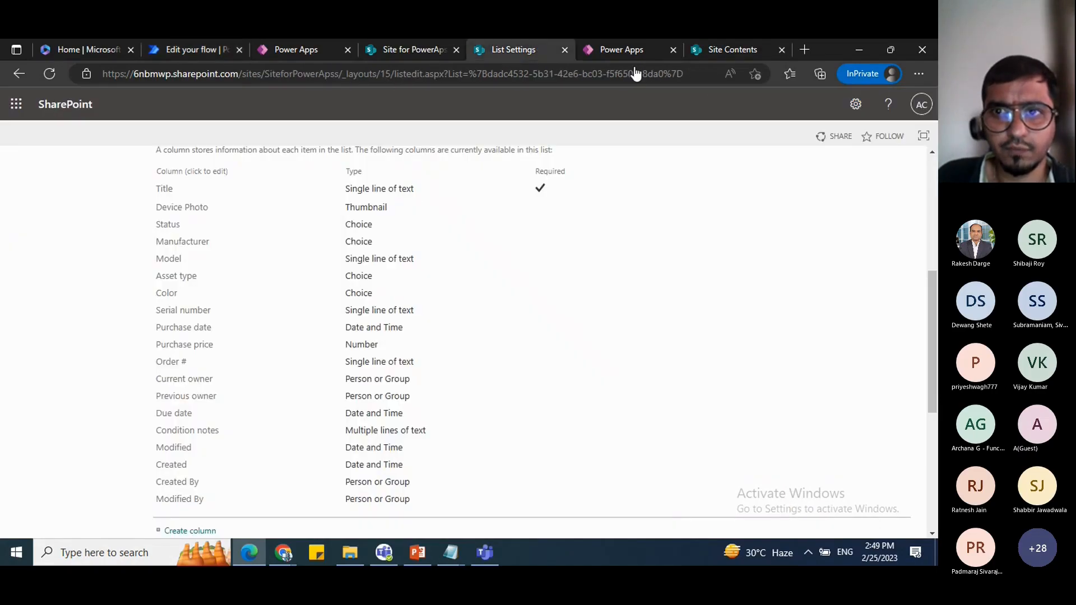
click(411, 52)
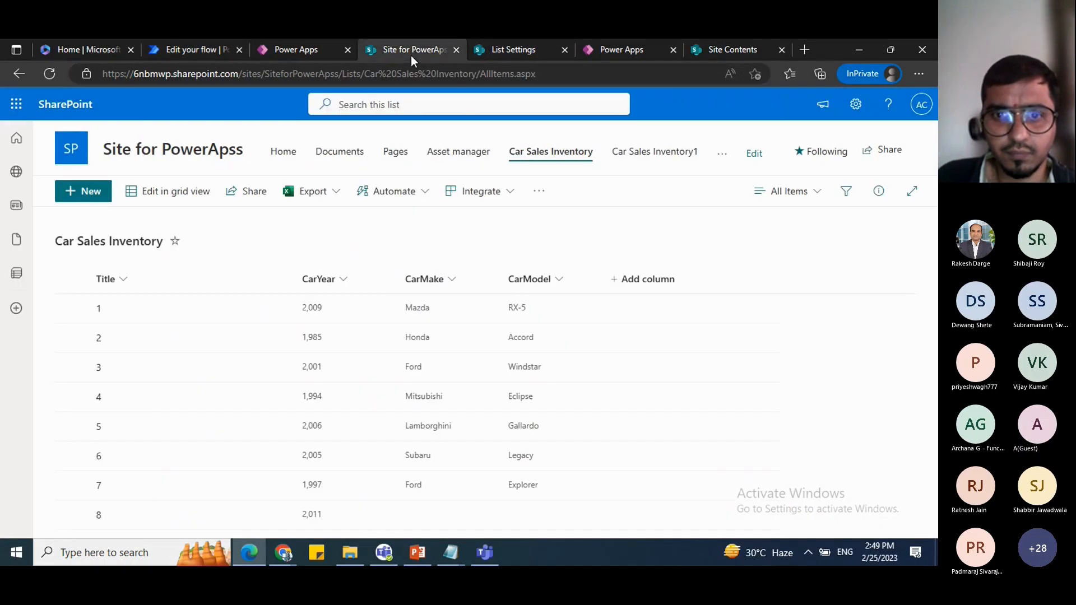
click(717, 52)
click(218, 52)
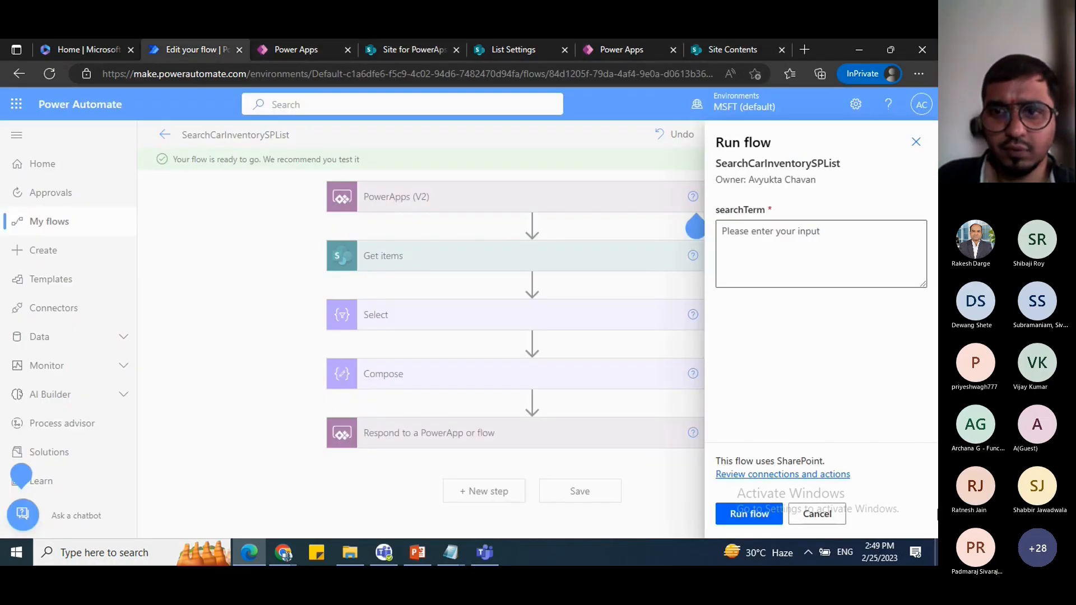
Step: Run the flow test with o as the searchTerm and review the actions of the run
click(721, 259)
text(o)
click(735, 526)
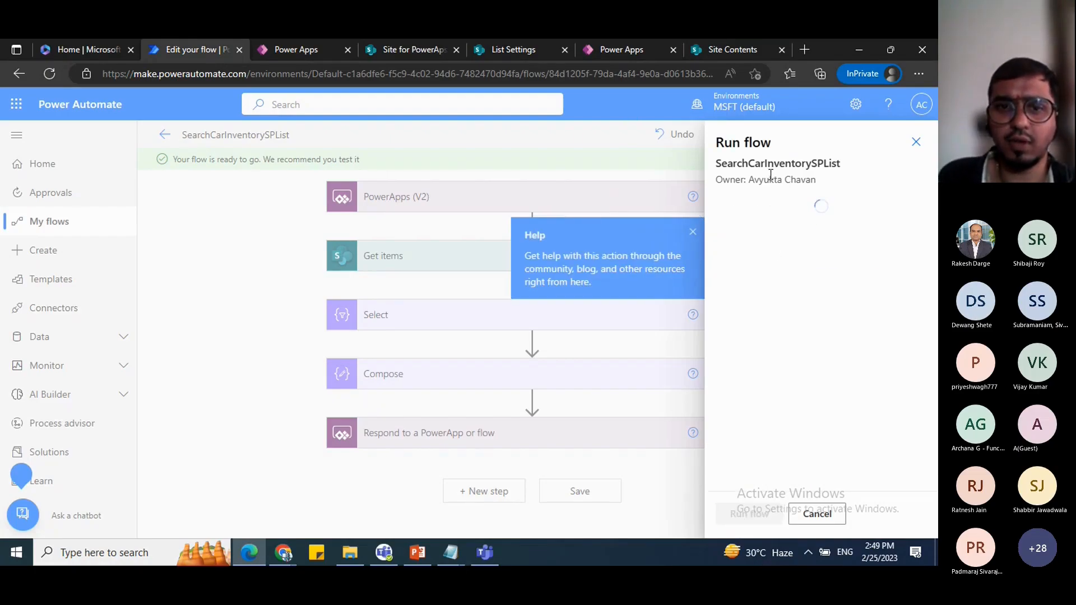
click(738, 513)
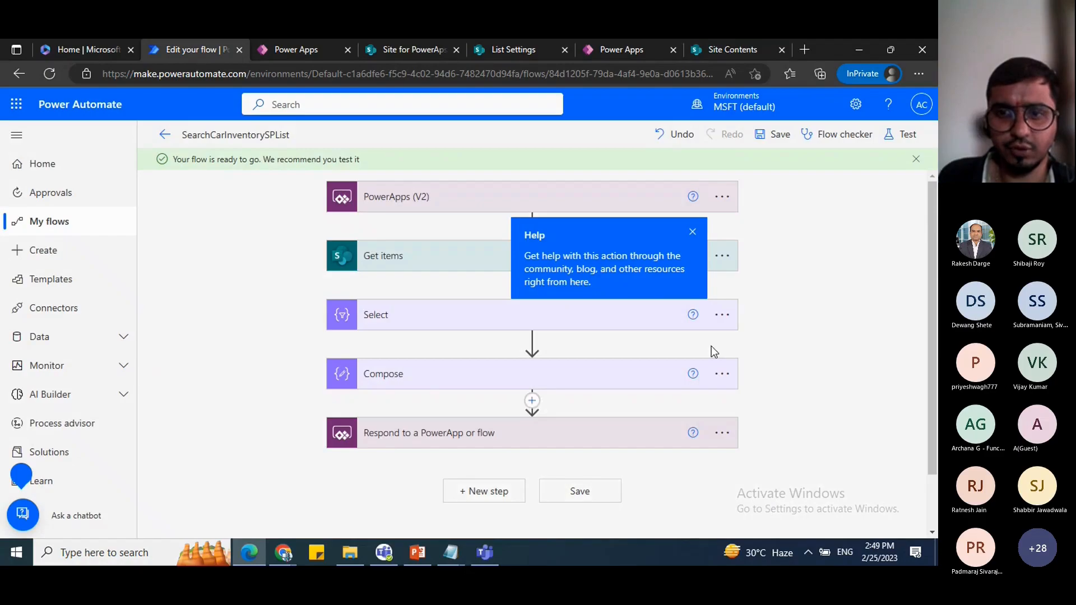
scroll(588, 326, down, 1)
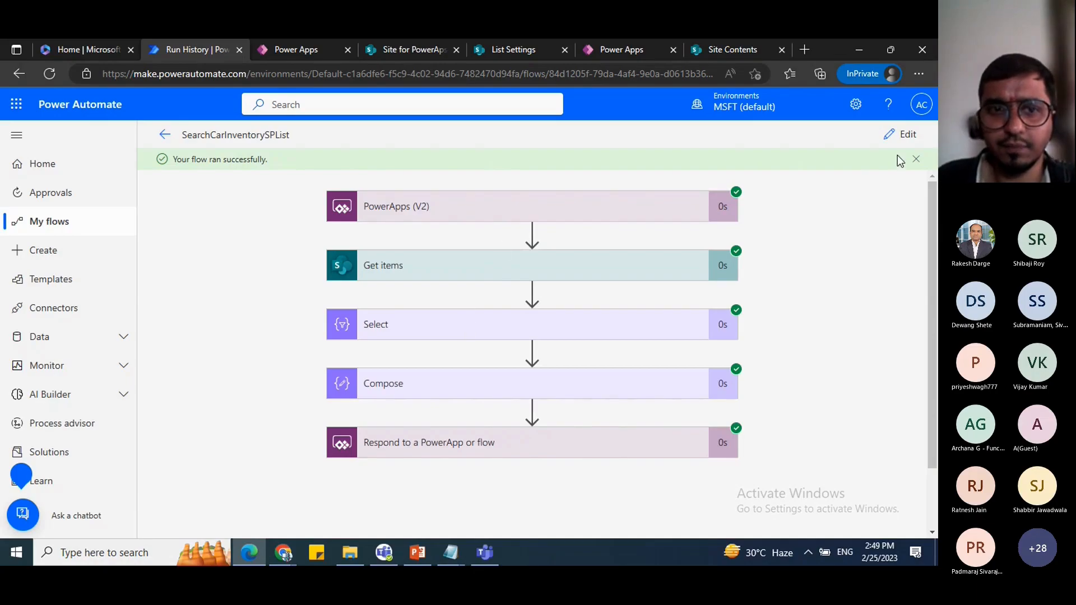
scroll(469, 252, down, 1)
Step: Return to the flow's details page and open the latest test run from the 28-day run history
click(165, 135)
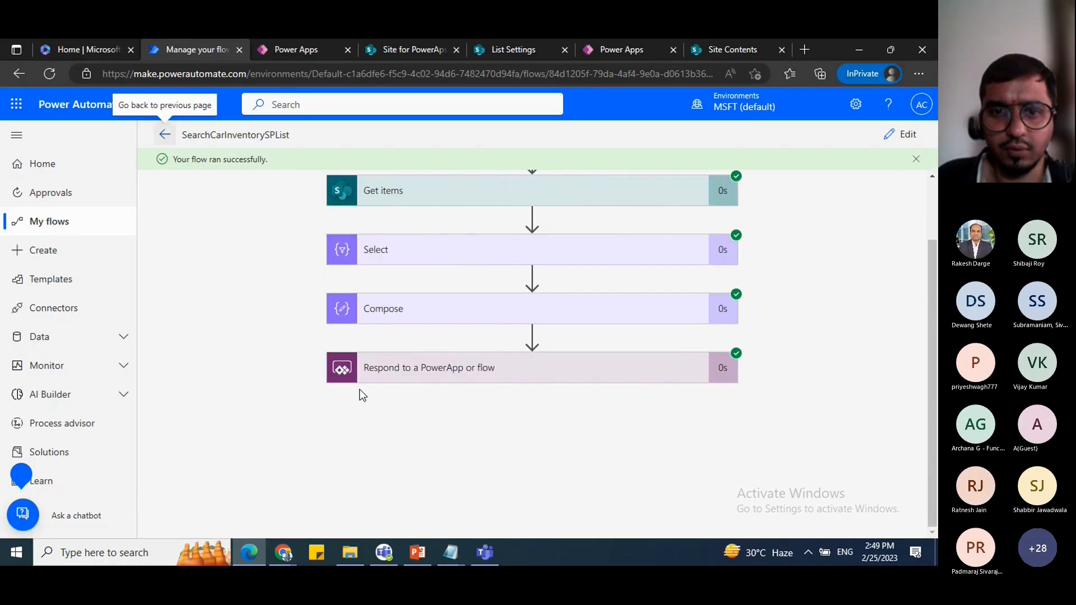
scroll(483, 342, down, 5)
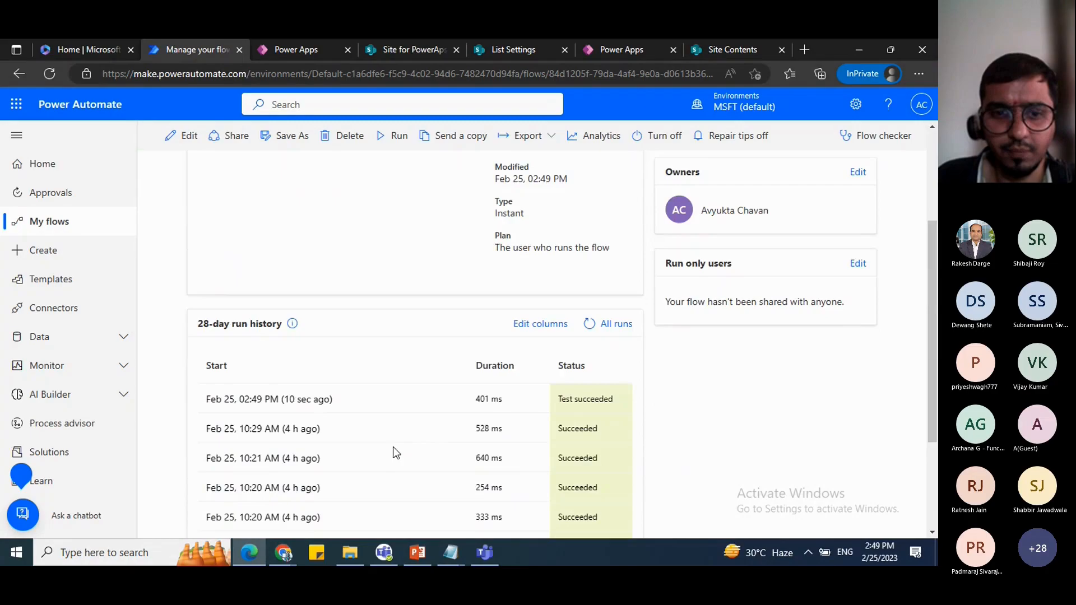
click(301, 241)
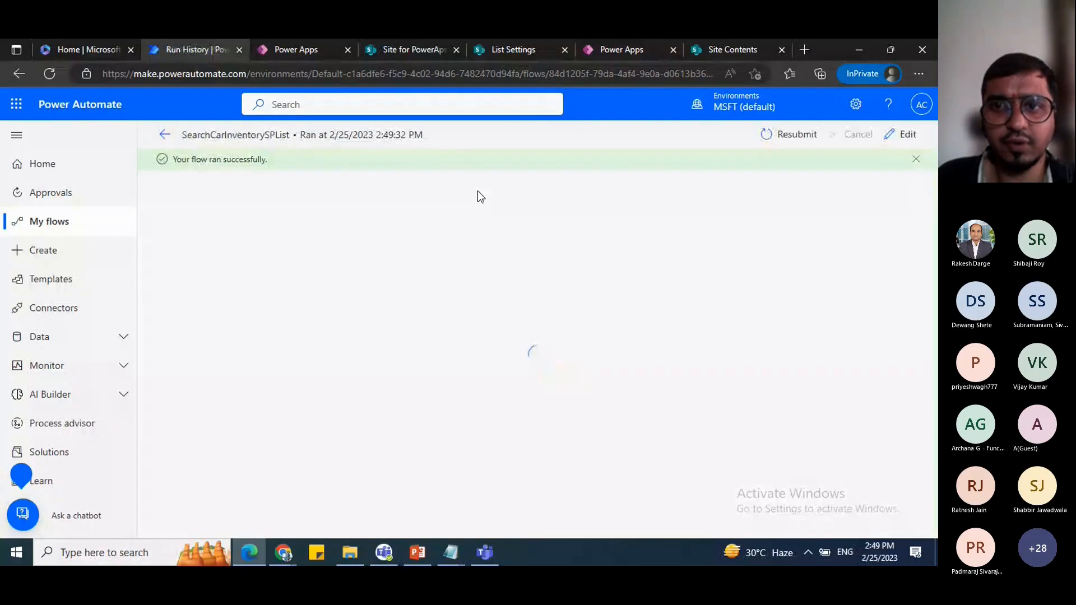
Step: Switch to the Power Apps editor, preview the car inventory app with o in the search box, and close the preview
click(661, 49)
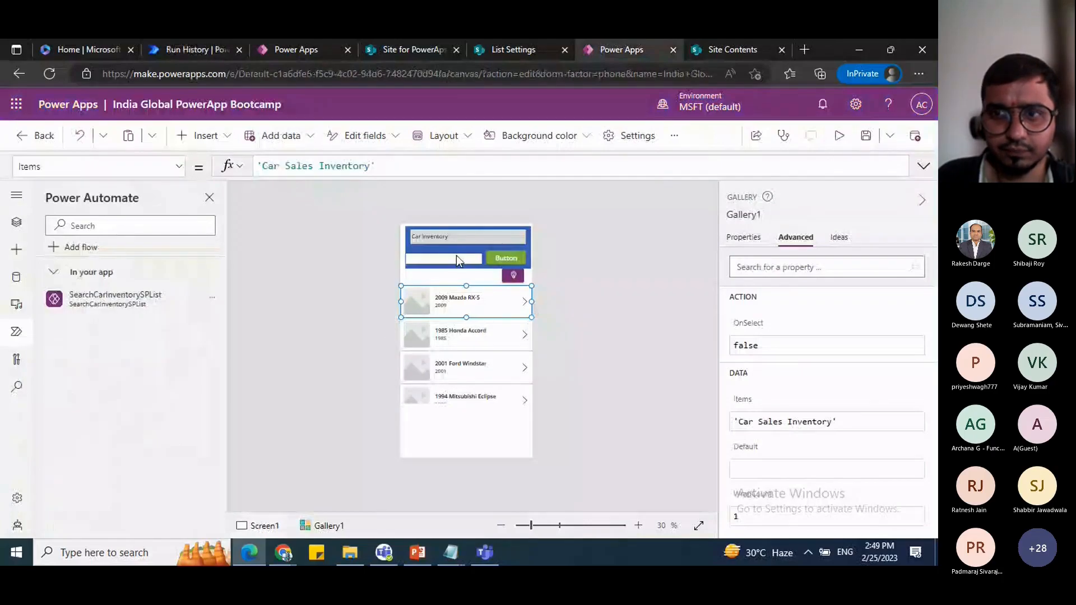
key(F5)
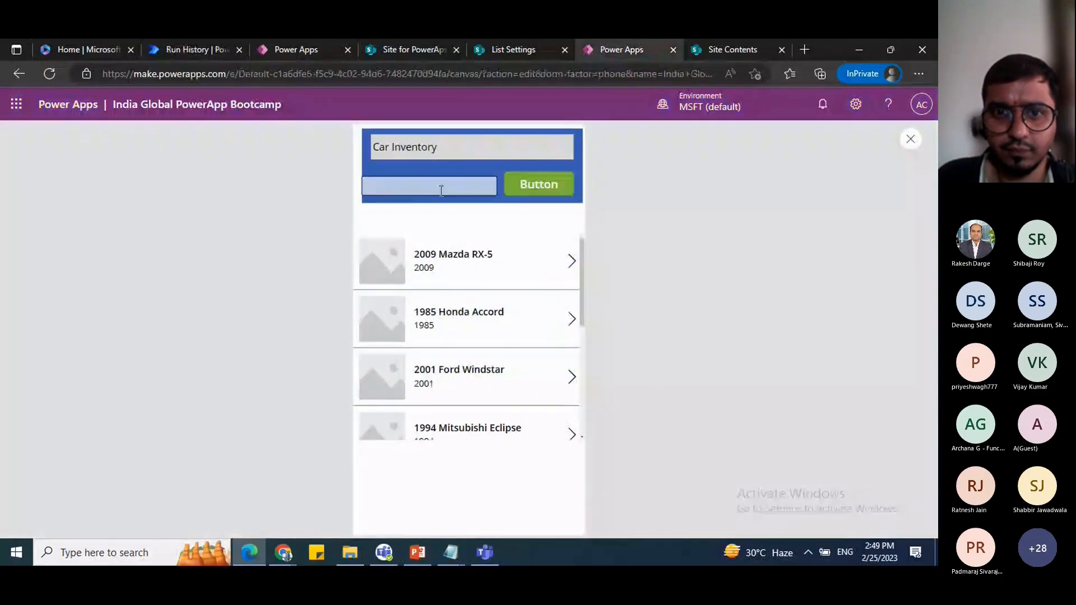
click(426, 190)
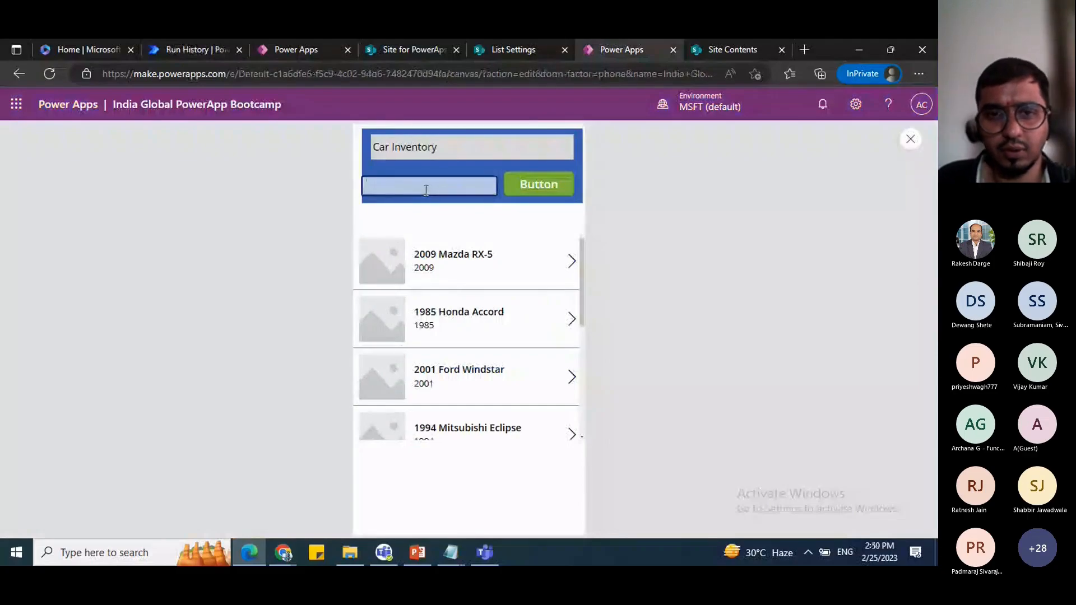
text(o)
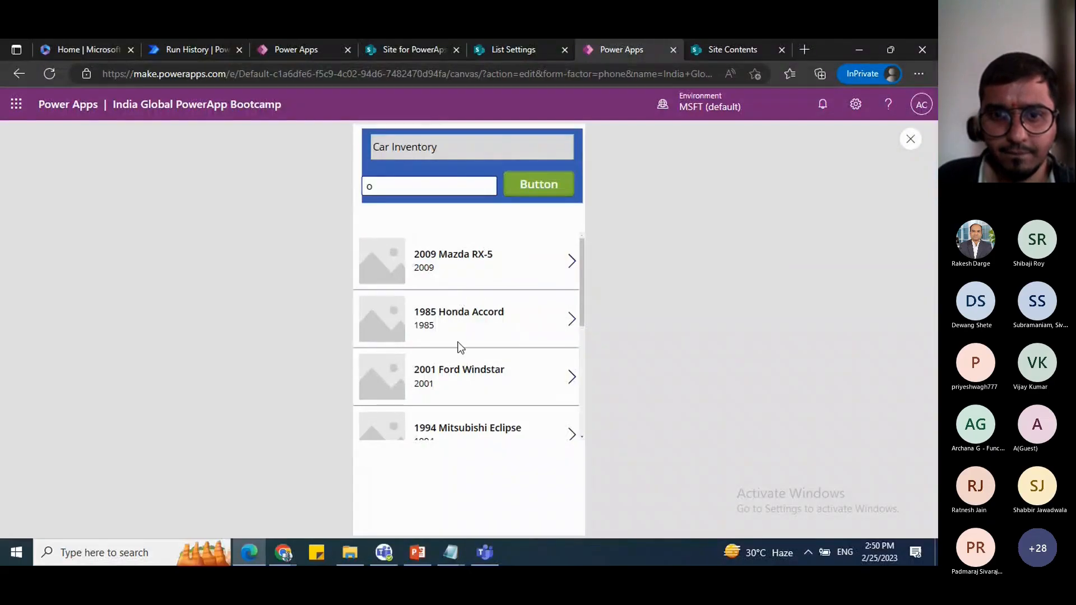
scroll(461, 348, down, 5)
scroll(462, 372, up, 5)
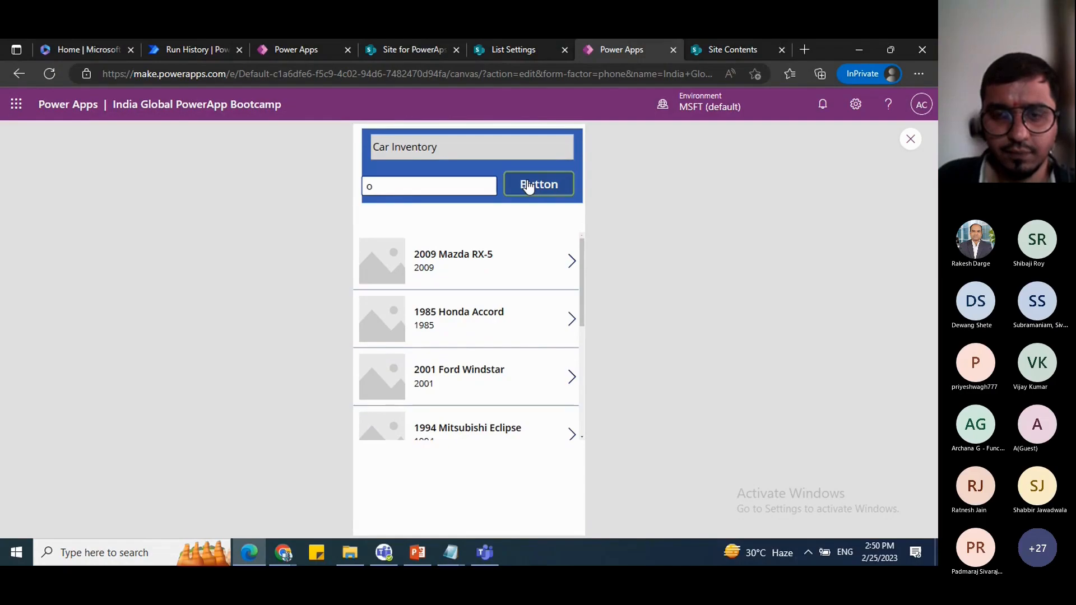
click(909, 141)
Step: Clear the OnSelect formula of the btn-Search button next to the search box
click(598, 379)
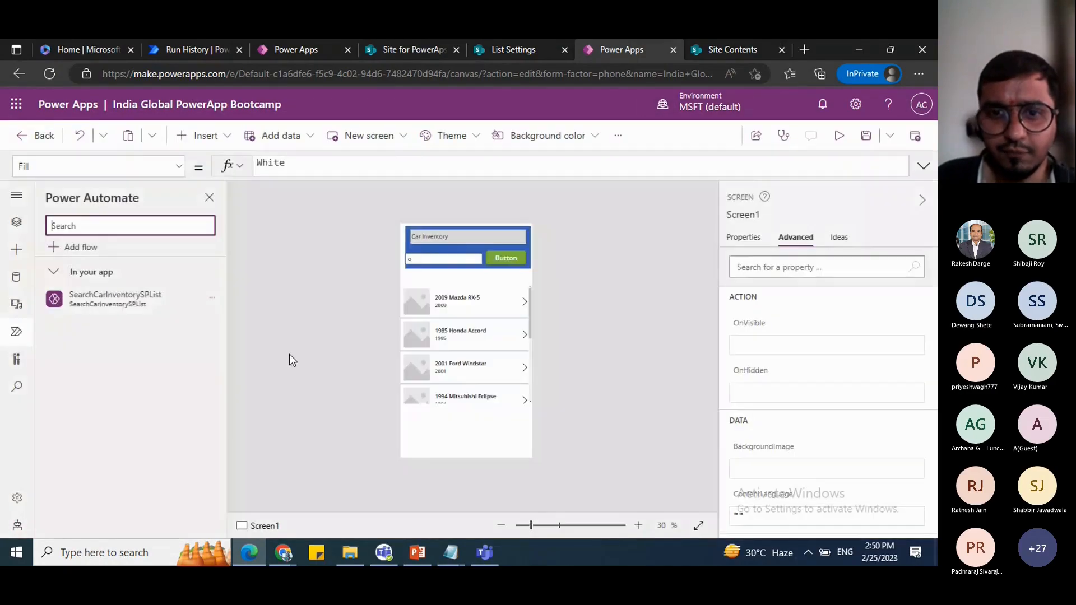
click(415, 243)
click(504, 259)
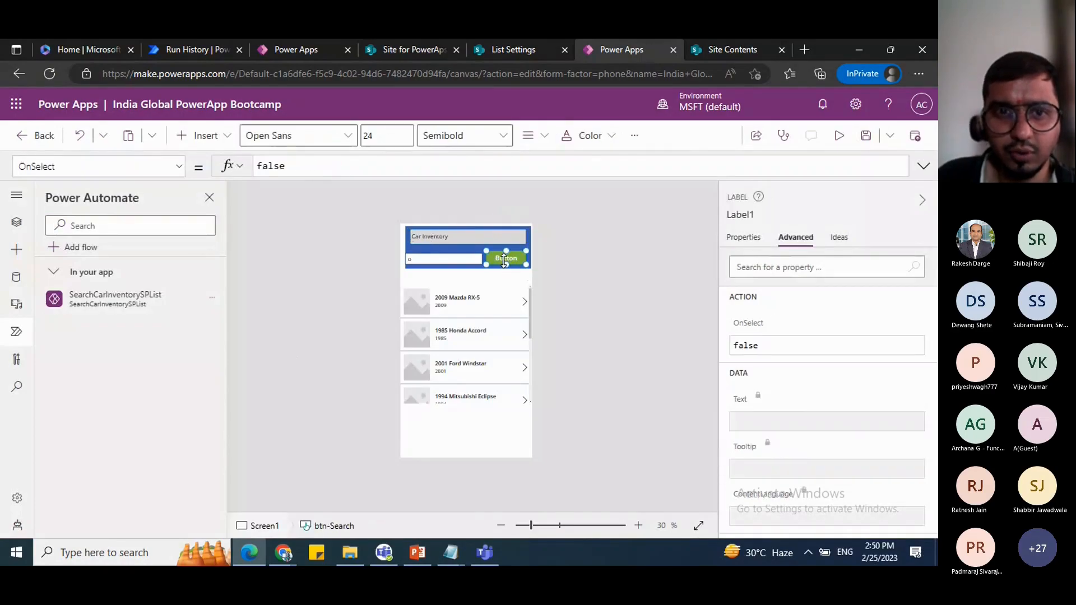
click(923, 168)
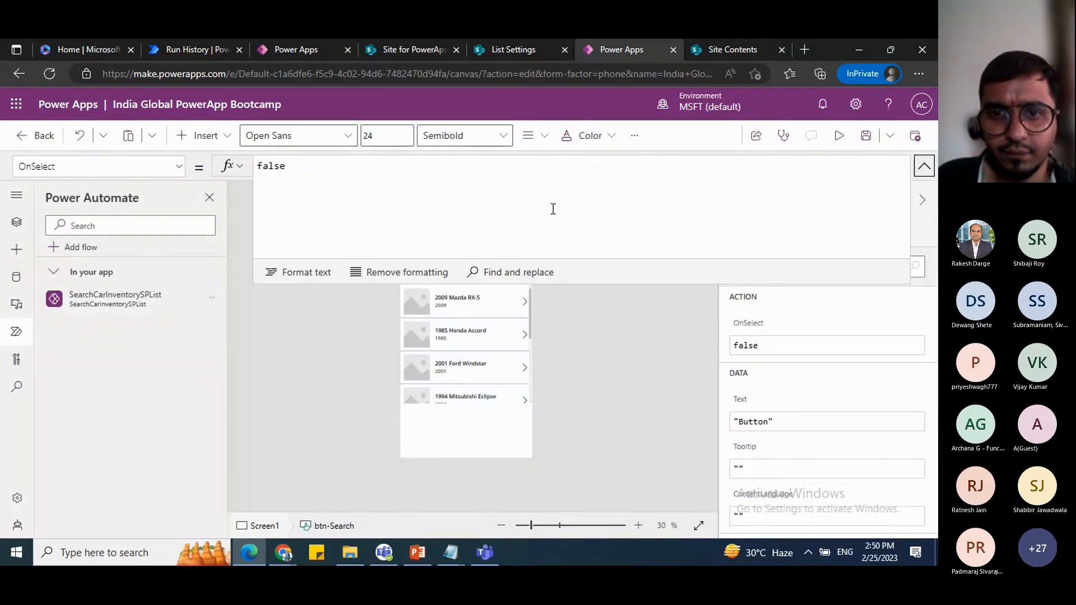
click(534, 187)
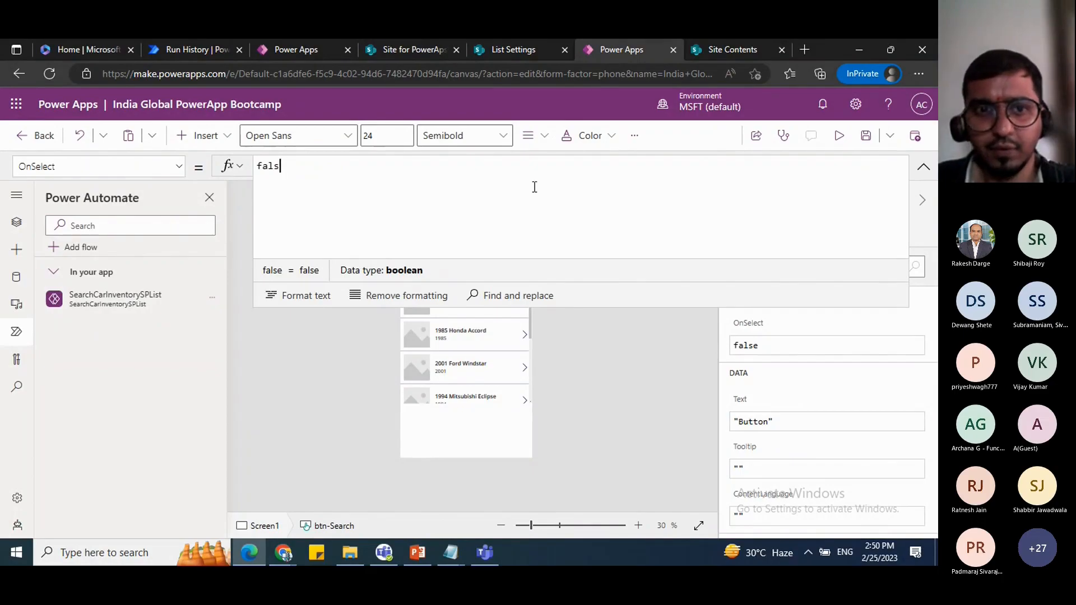
click(923, 167)
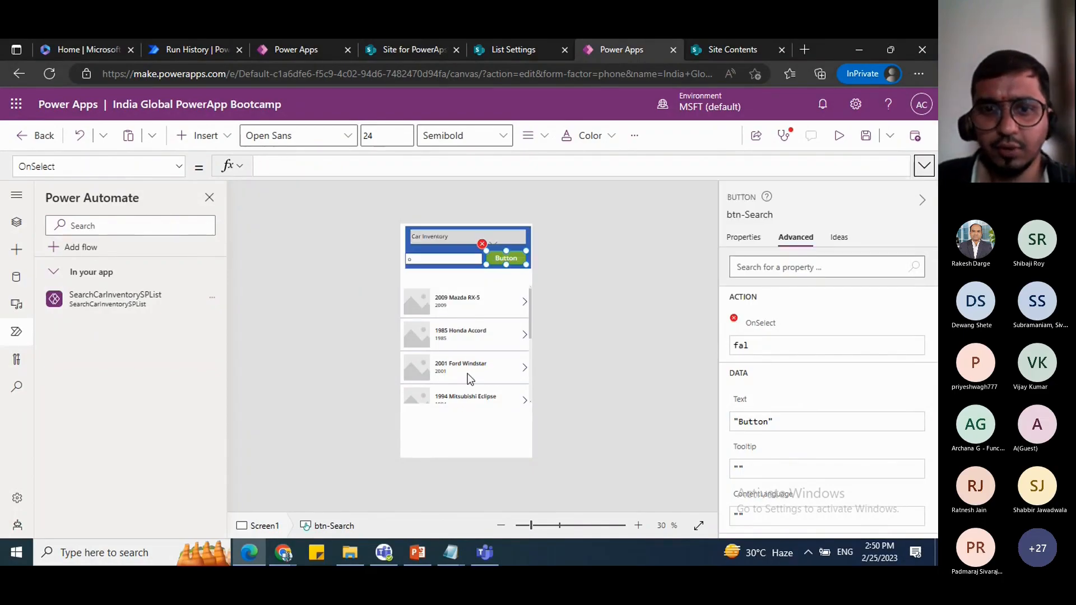
Step: Switch to Notepad and copy the final ClearCollect block that fills colCarInventory from SearchSPList.Run, including the closing parentheses
click(499, 260)
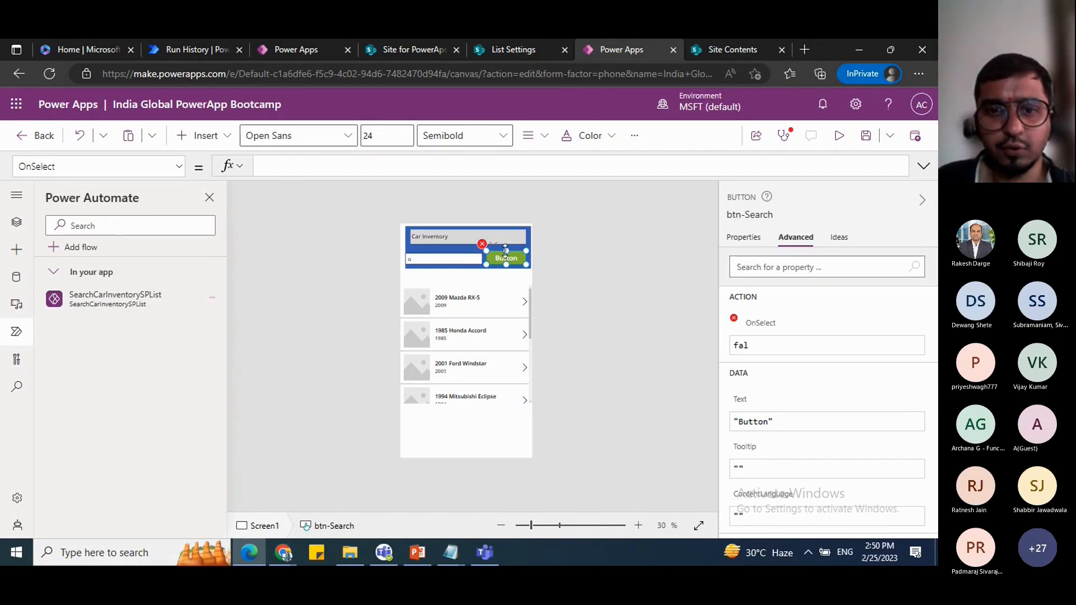
click(439, 262)
click(507, 259)
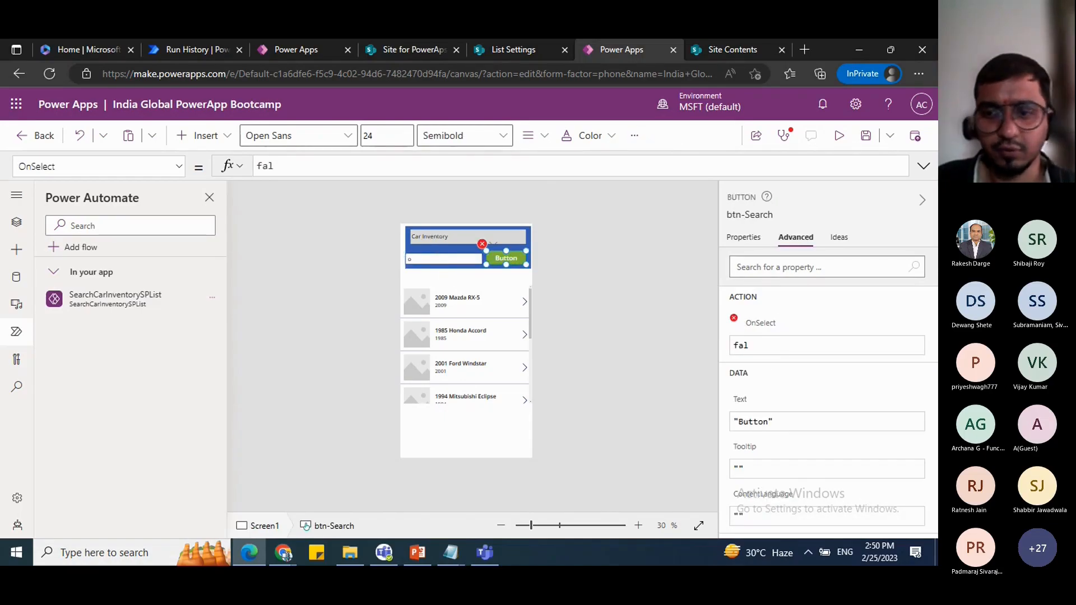
mouse_move(455, 560)
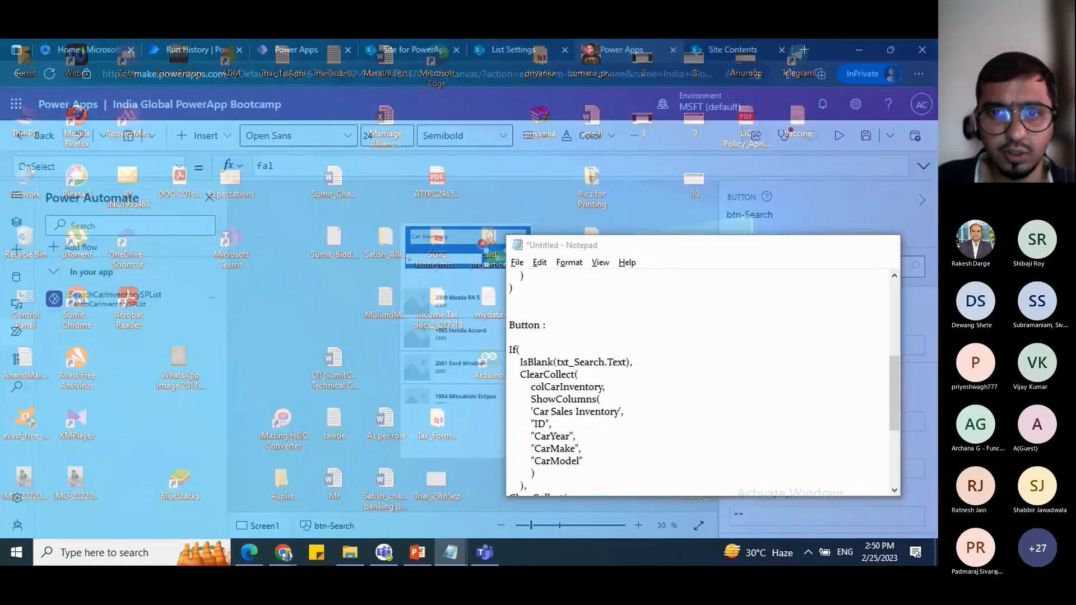
click(517, 493)
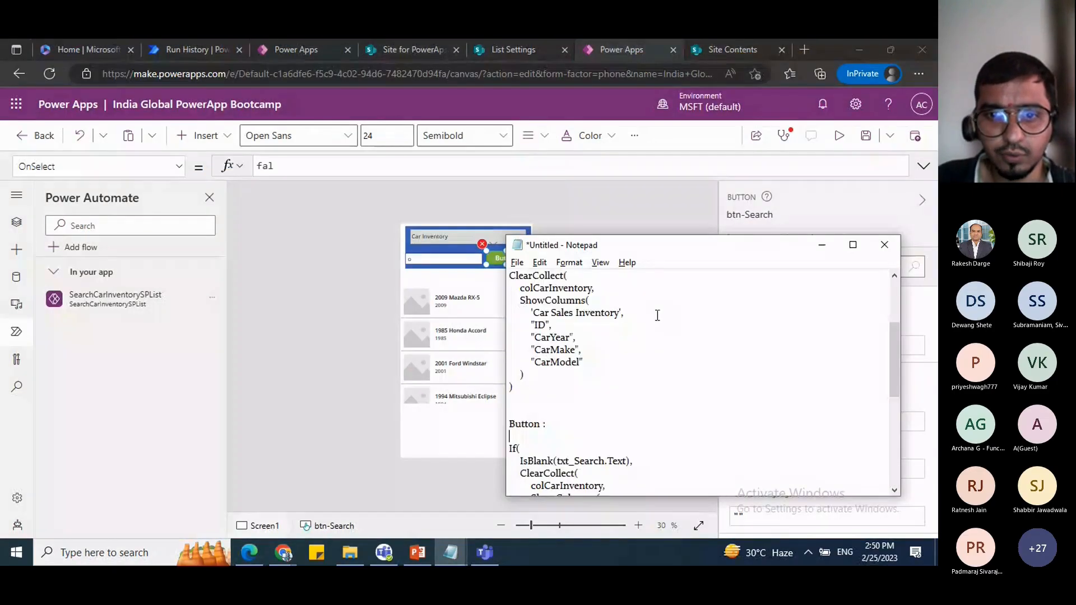
scroll(653, 324, up, 3)
scroll(647, 379, down, 3)
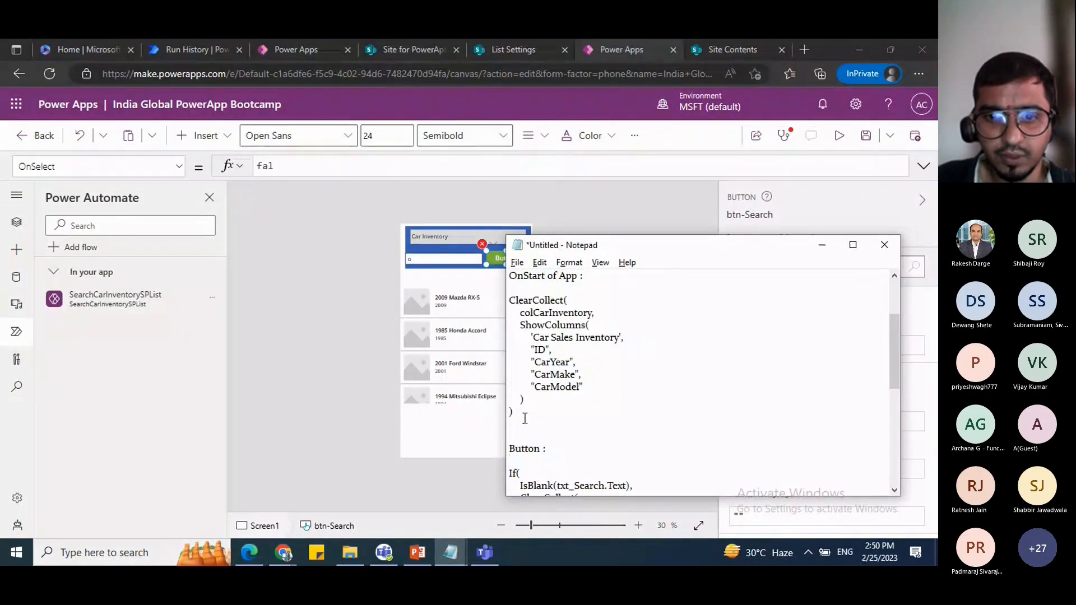
drag(512, 417, 514, 301)
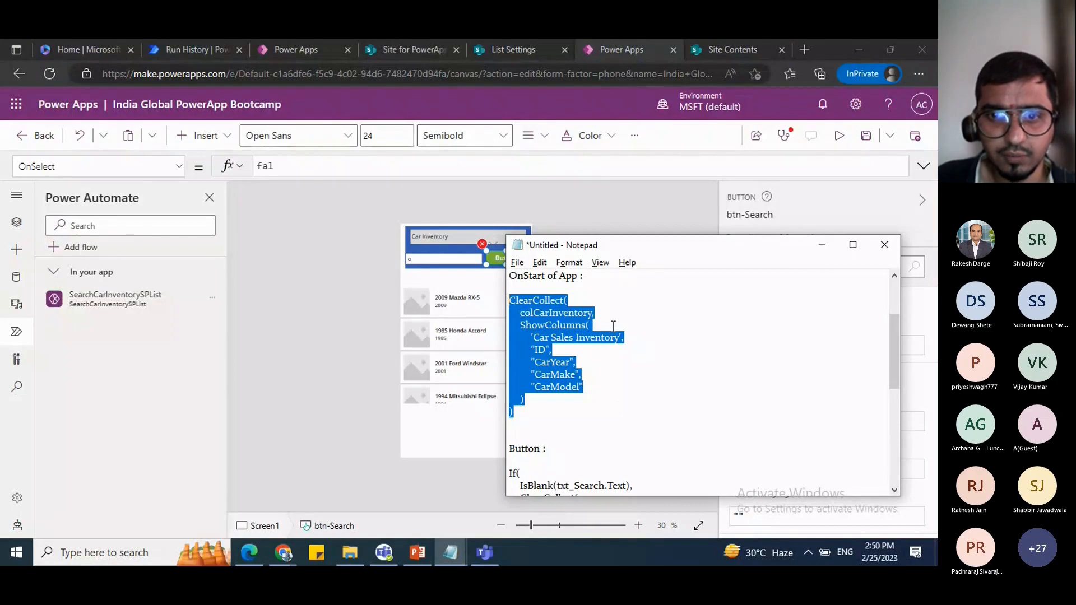
scroll(641, 435, down, 5)
scroll(641, 435, down, 2)
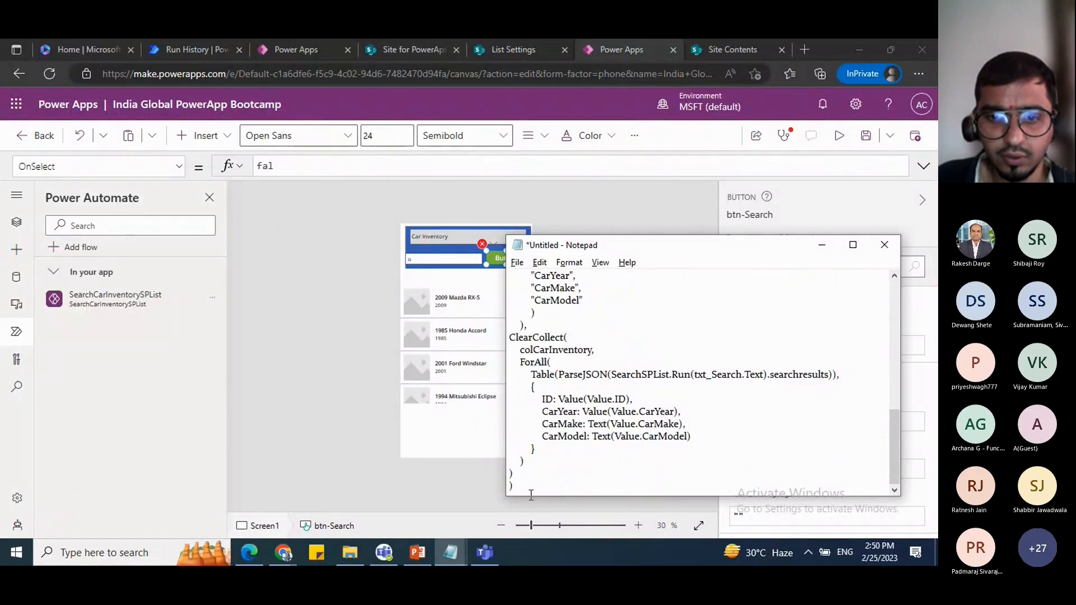
drag(518, 484, 510, 339)
key(ctrl+c)
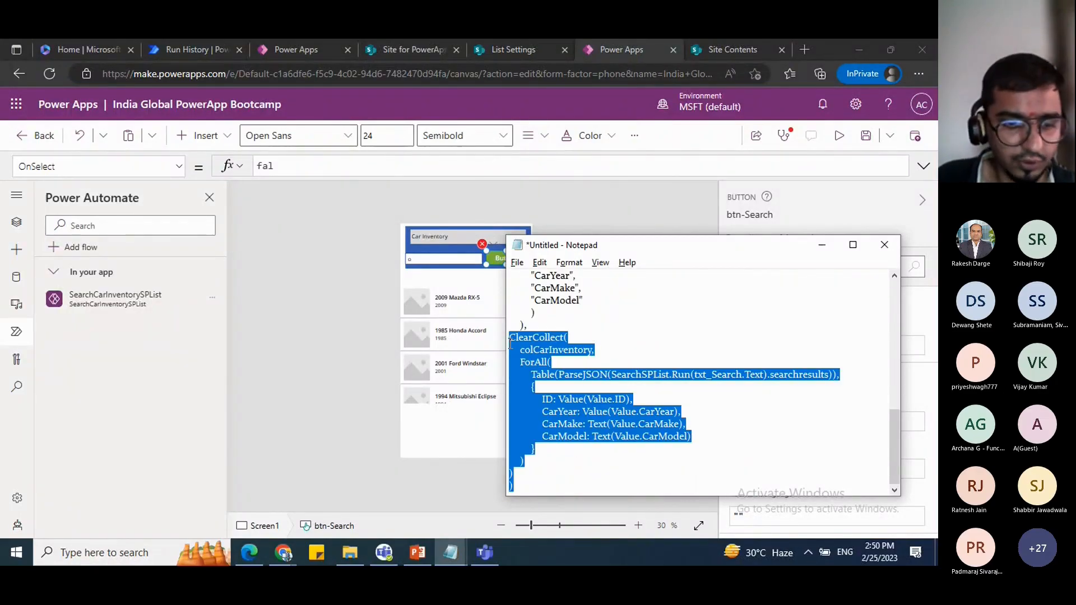
Step: Replace the OnSelect formula of the btn-Search button in the Power Apps editor with the copied ClearCollect block
click(502, 259)
drag(303, 166, 251, 168)
key(ctrl+v)
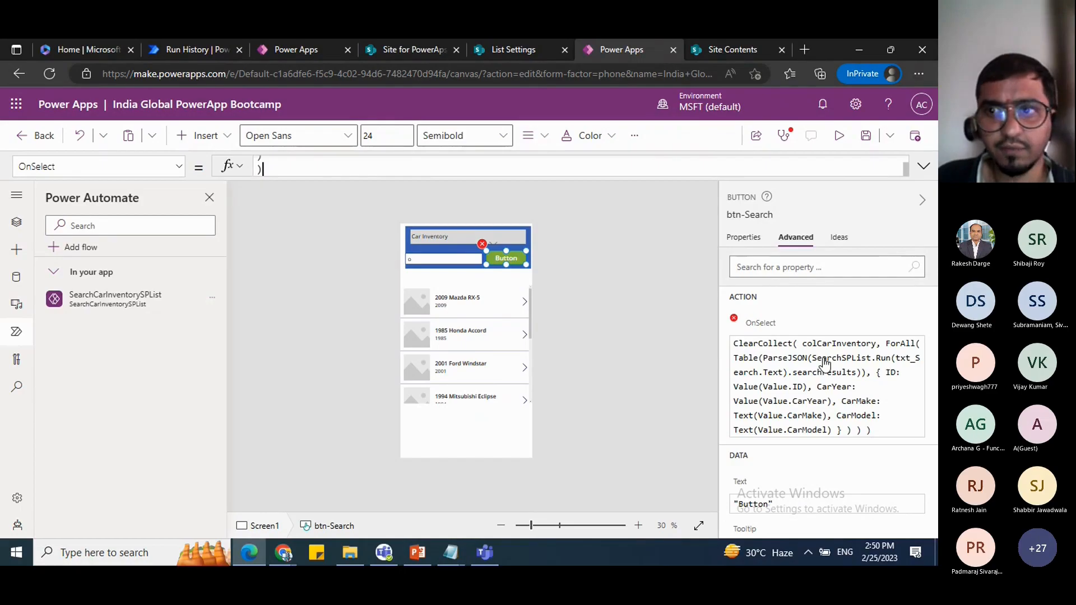
Step: Delete the surplus closing parenthesis at the end of btn-Search's OnSelect formula and check the error details on the ParseJSON line
click(923, 166)
scroll(400, 196, up, 3)
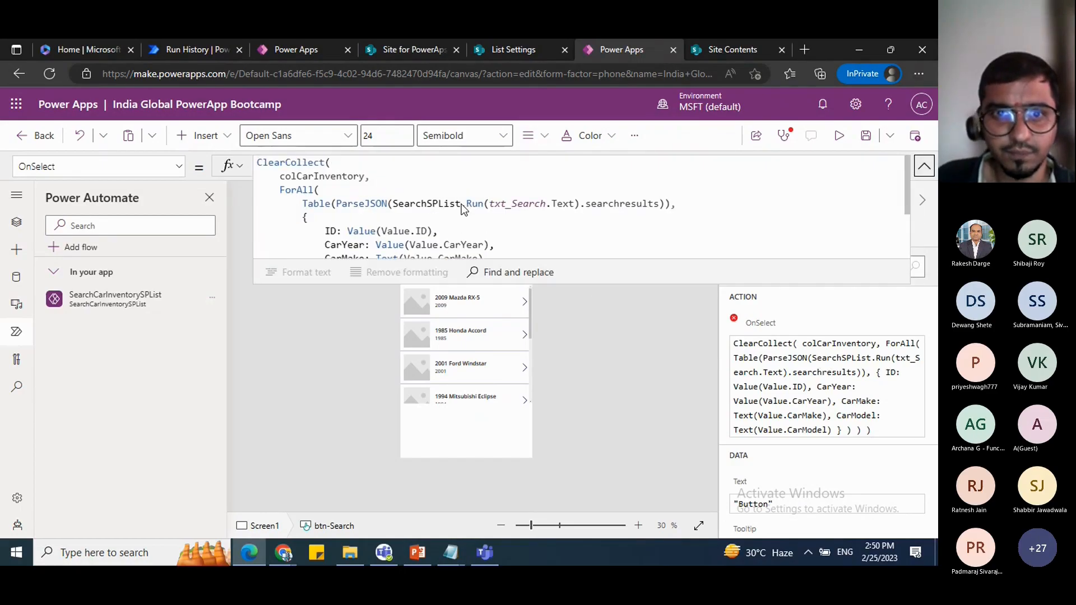
click(371, 177)
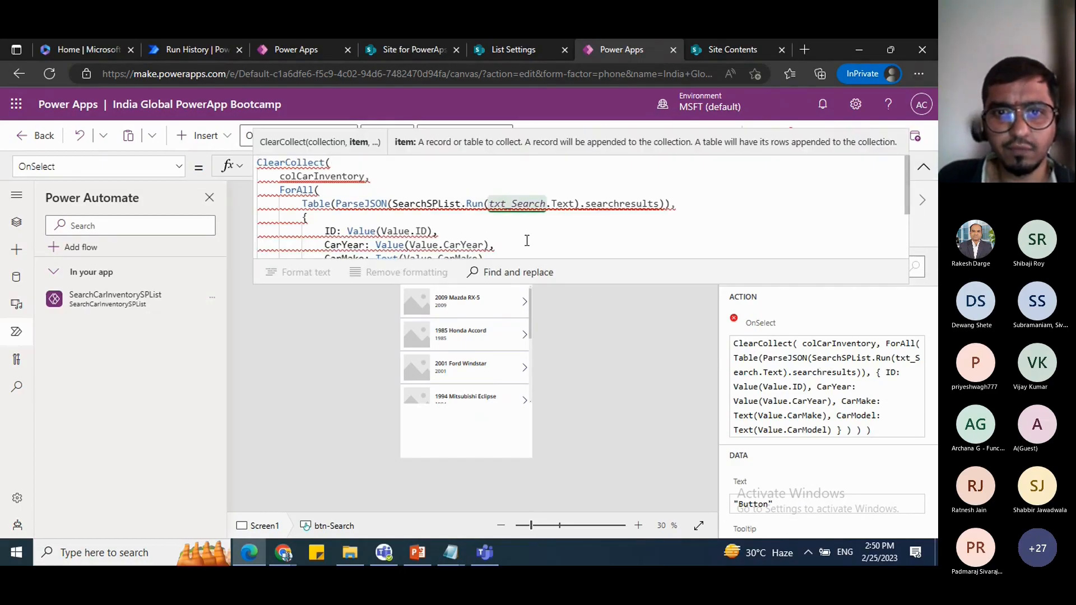
scroll(526, 240, down, 2)
click(293, 247)
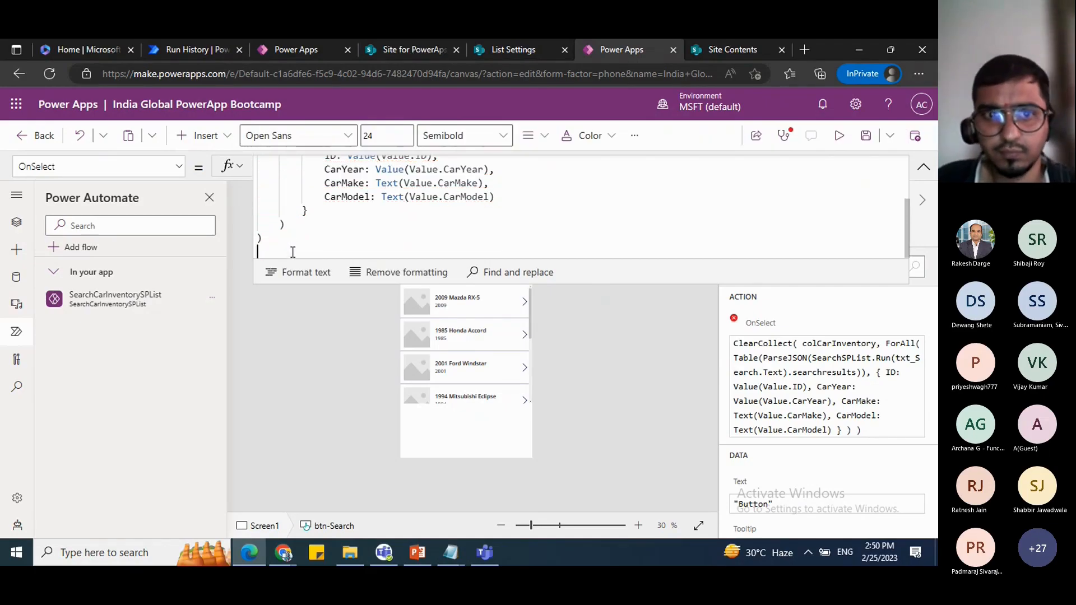
scroll(511, 249, up, 3)
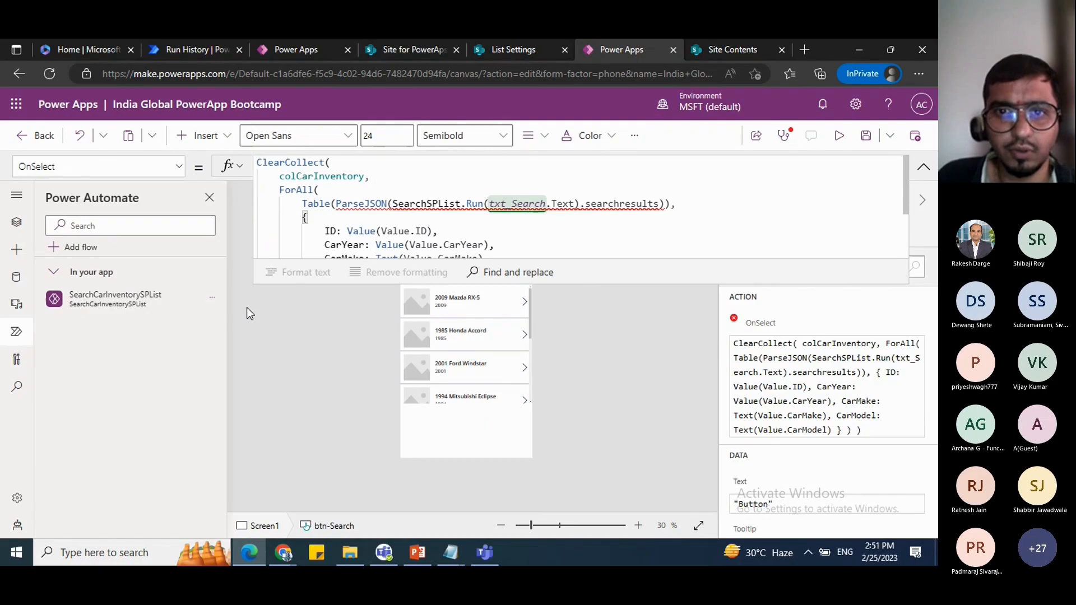
mouse_move(407, 204)
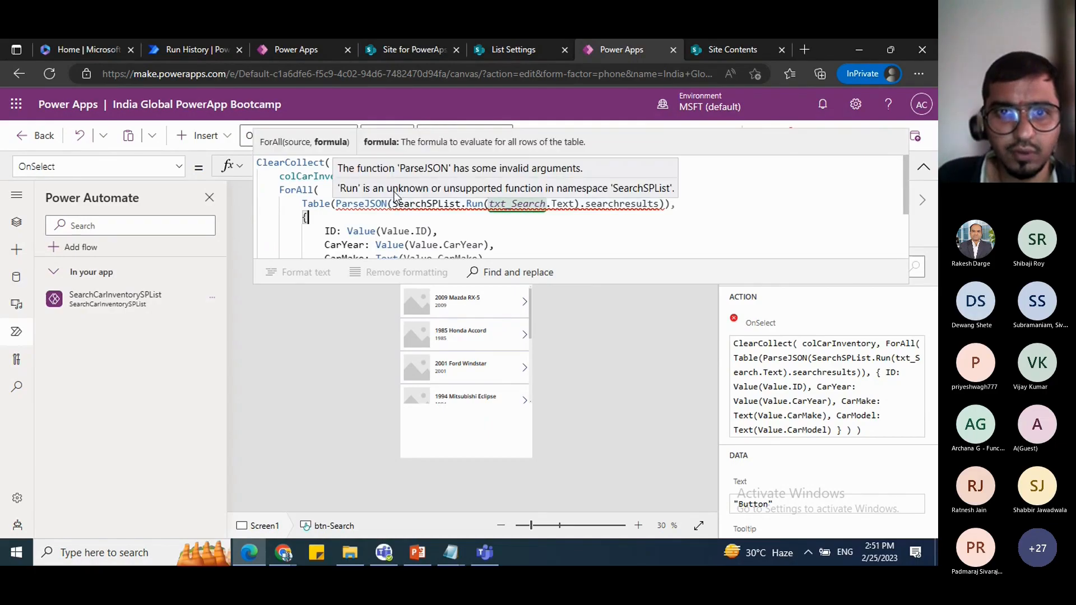
click(495, 244)
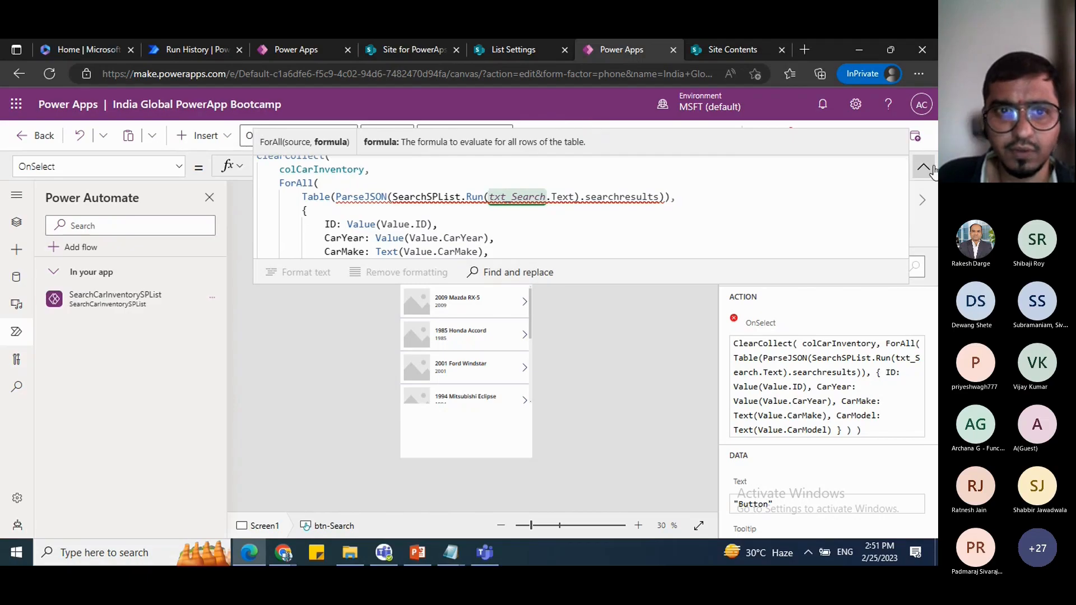
click(608, 234)
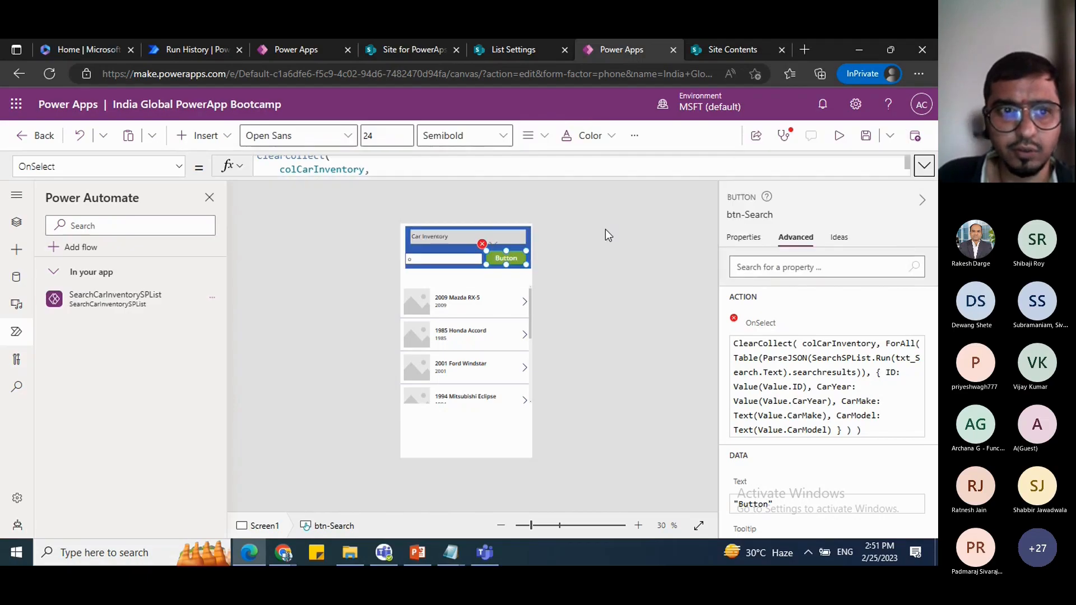
Step: Find the upcoming feature with parse, turn on ParseJSON function and untyped objects for the app, and close the settings
click(16, 221)
click(73, 289)
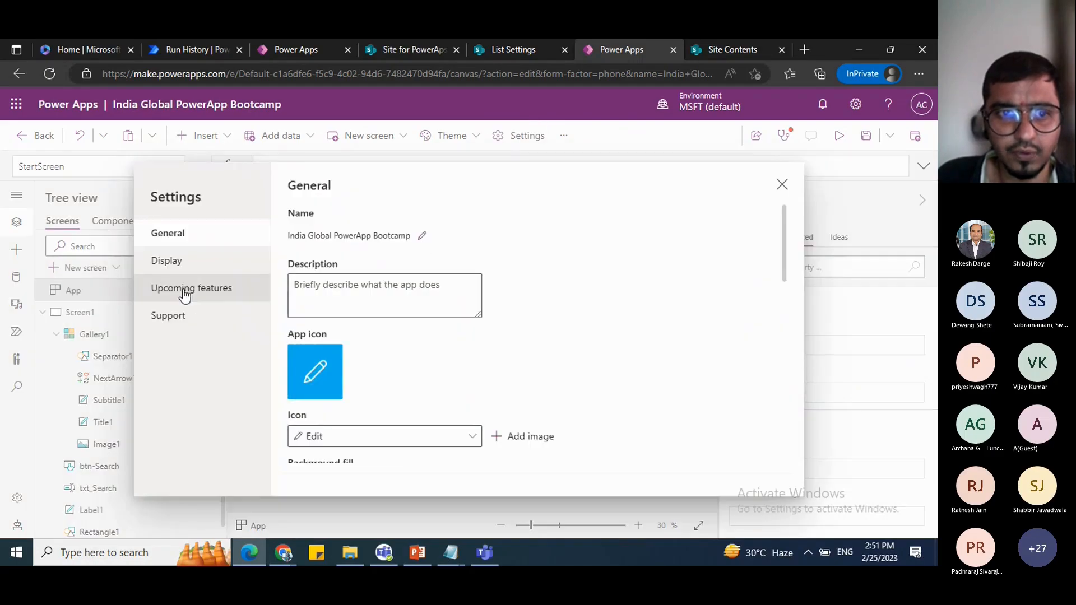
click(185, 287)
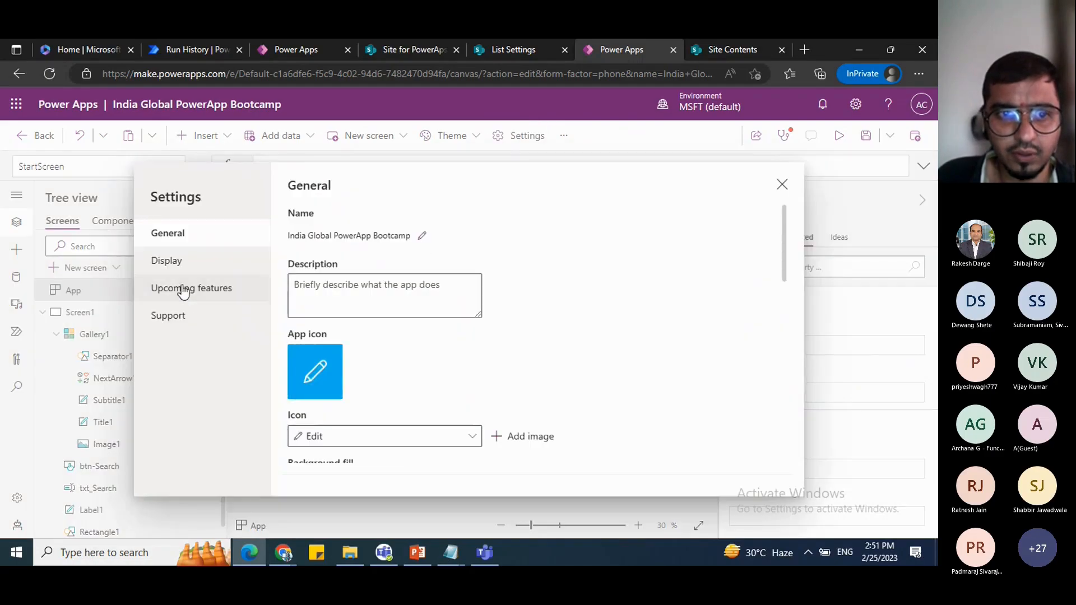
scroll(389, 321, down, 5)
scroll(388, 322, up, 5)
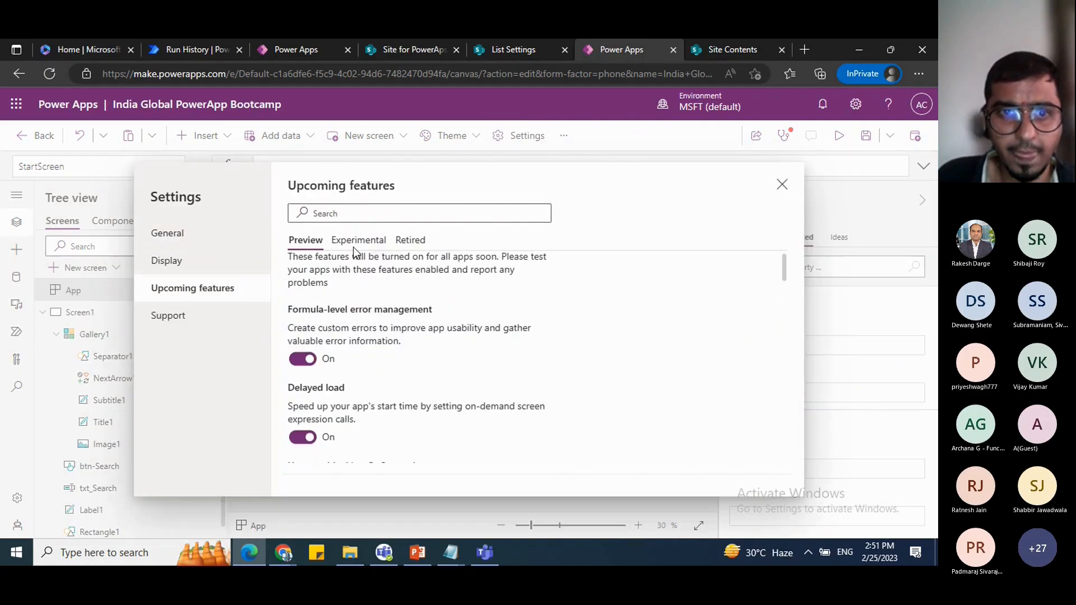
click(337, 217)
text(parse)
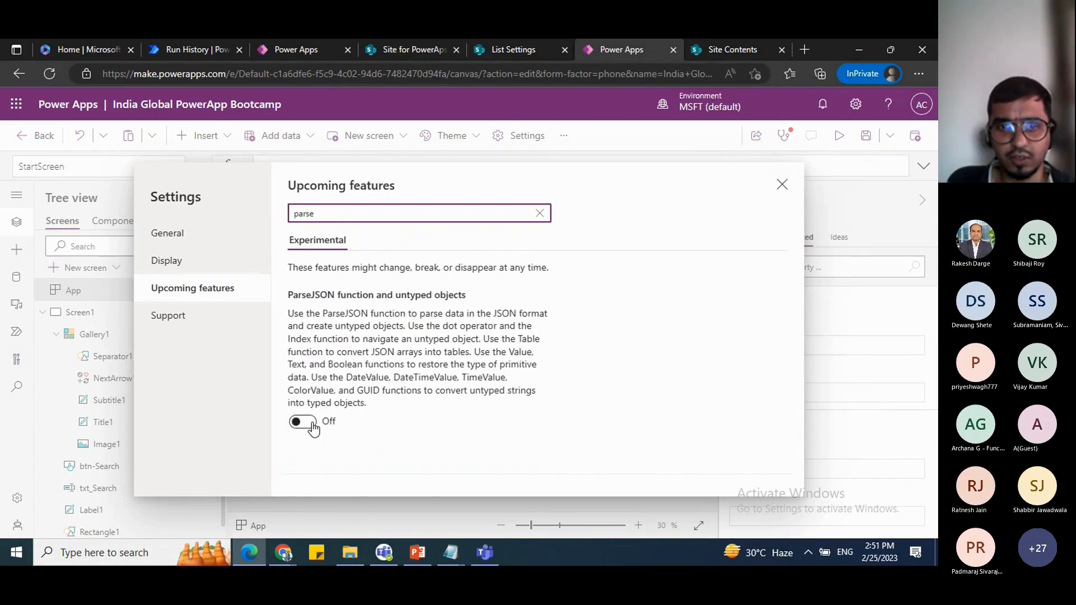
click(492, 371)
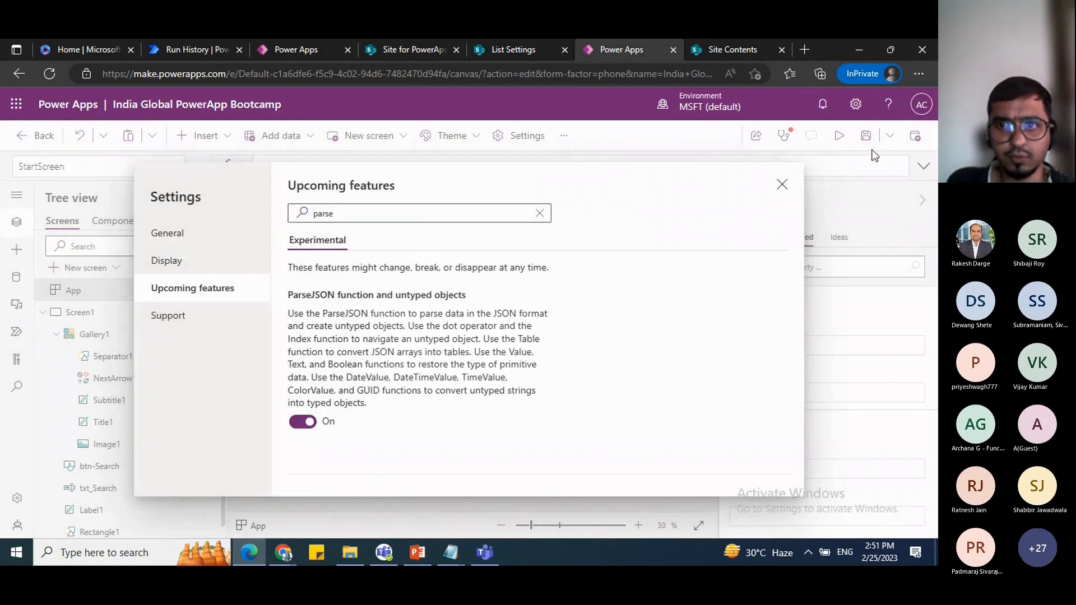
click(781, 184)
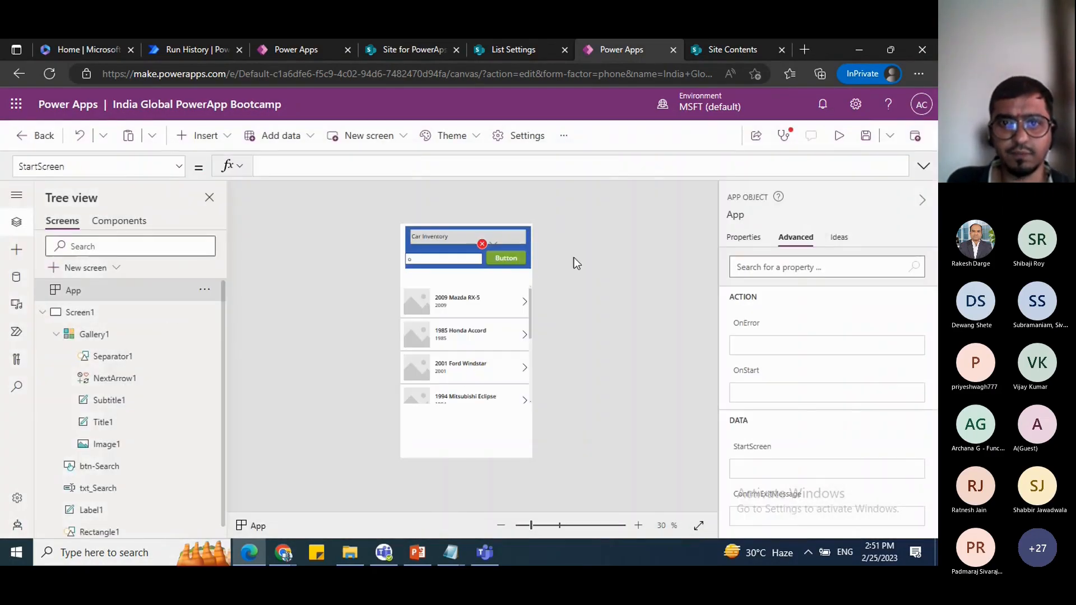
Step: Delete the flow name SearchSPList from the ParseJSON call in btn-Search's OnSelect formula
click(505, 258)
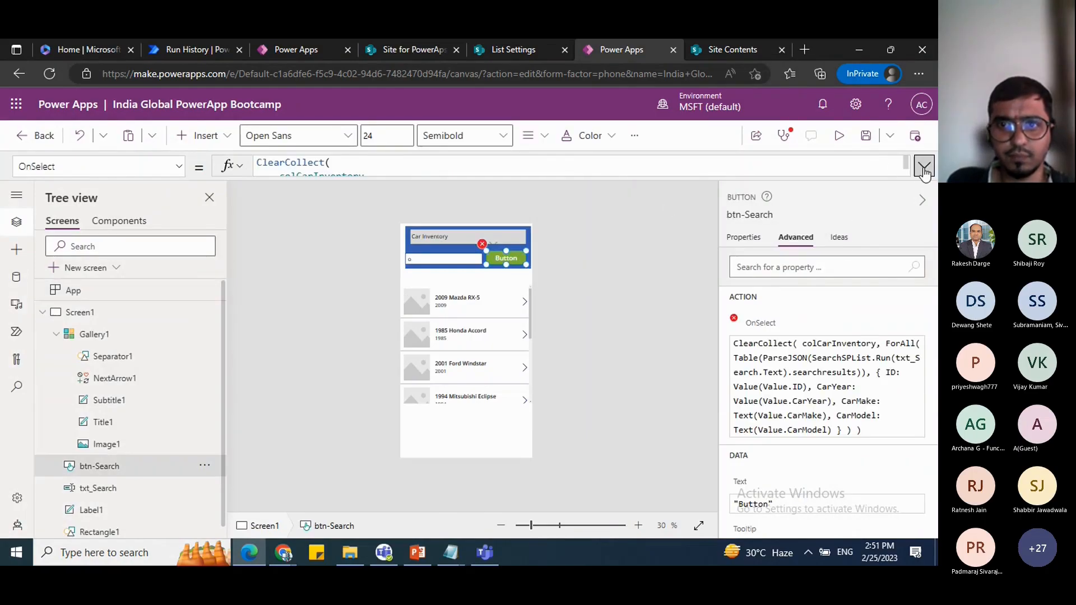
click(923, 166)
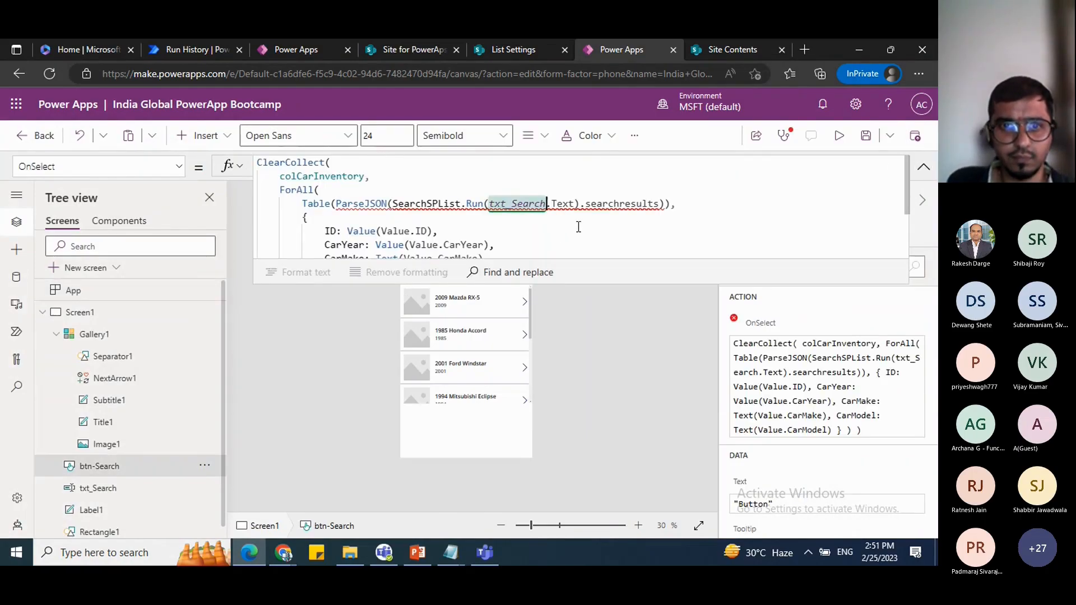
scroll(578, 227, down, 1)
scroll(578, 227, up, 1)
click(602, 204)
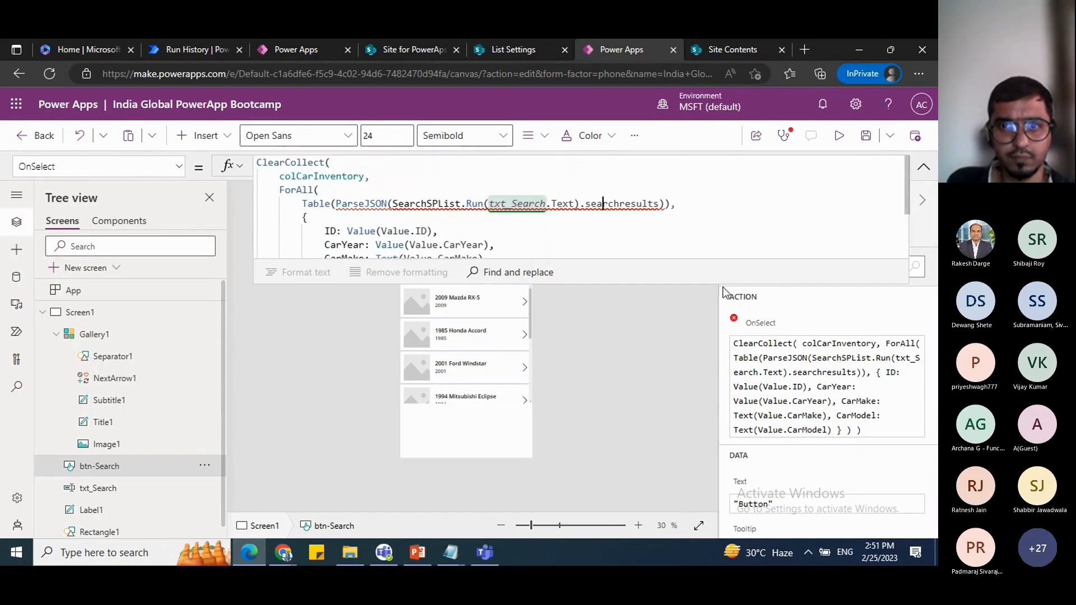
click(319, 190)
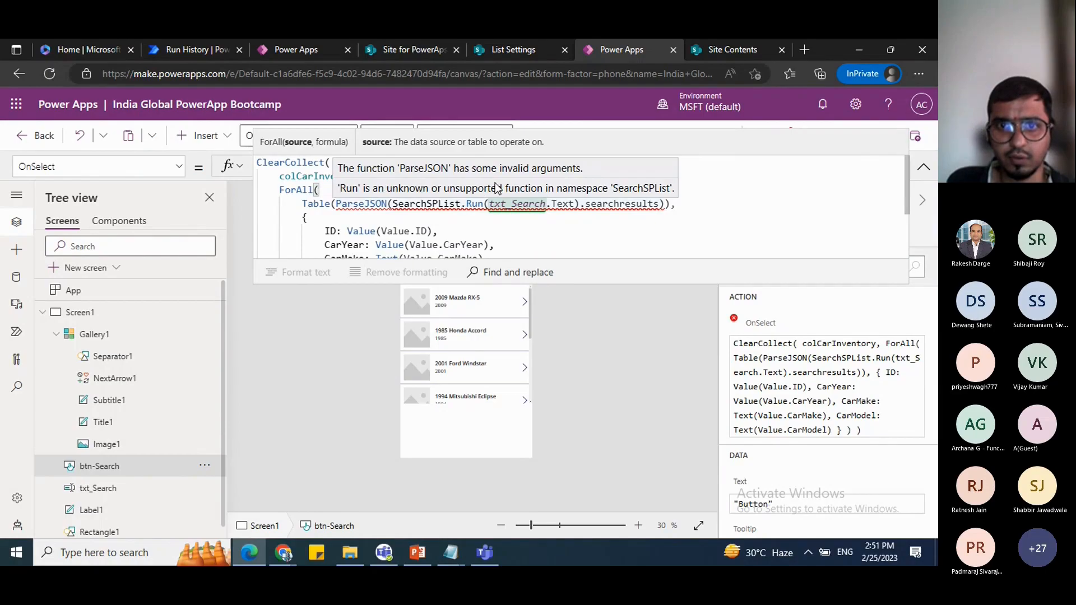
double_click(426, 205)
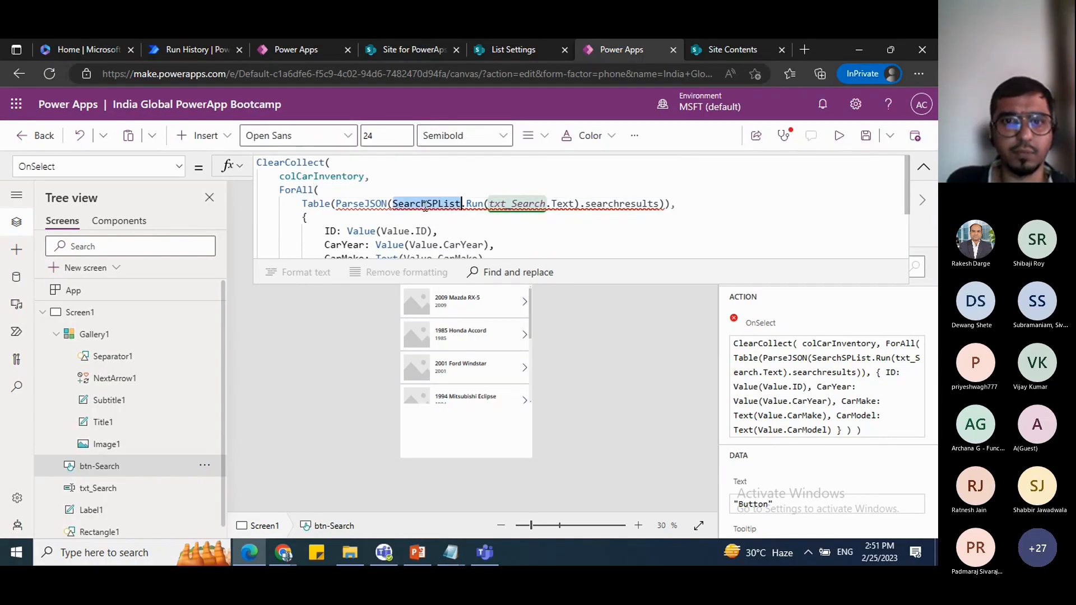
key(BackSpace)
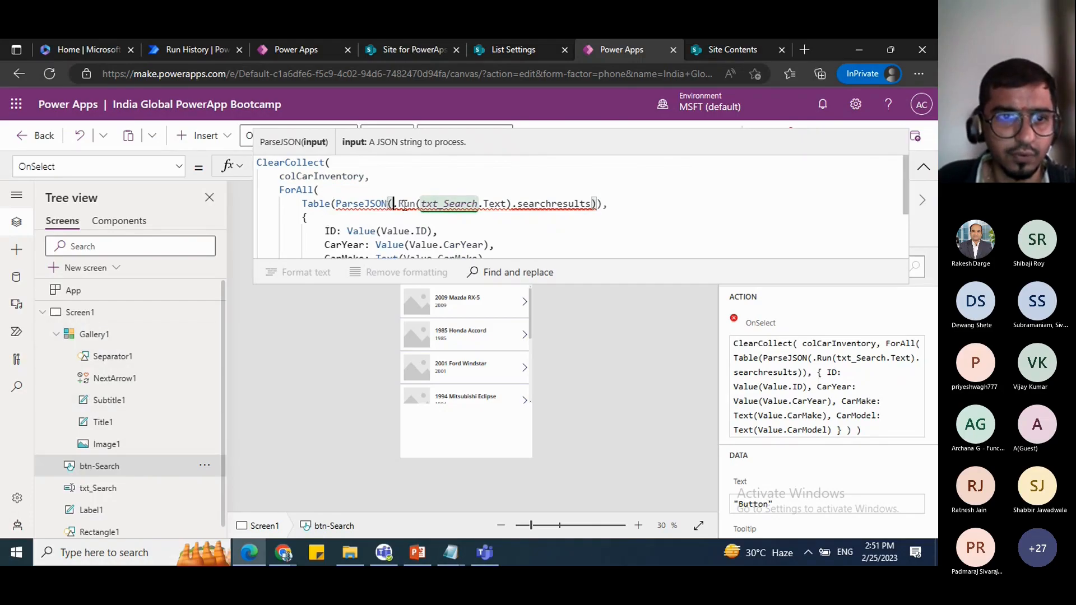
Step: Check the SearchCarInventorySPList flow's details among the app's flows, then open the flow and close it again
click(18, 332)
mouse_move(83, 305)
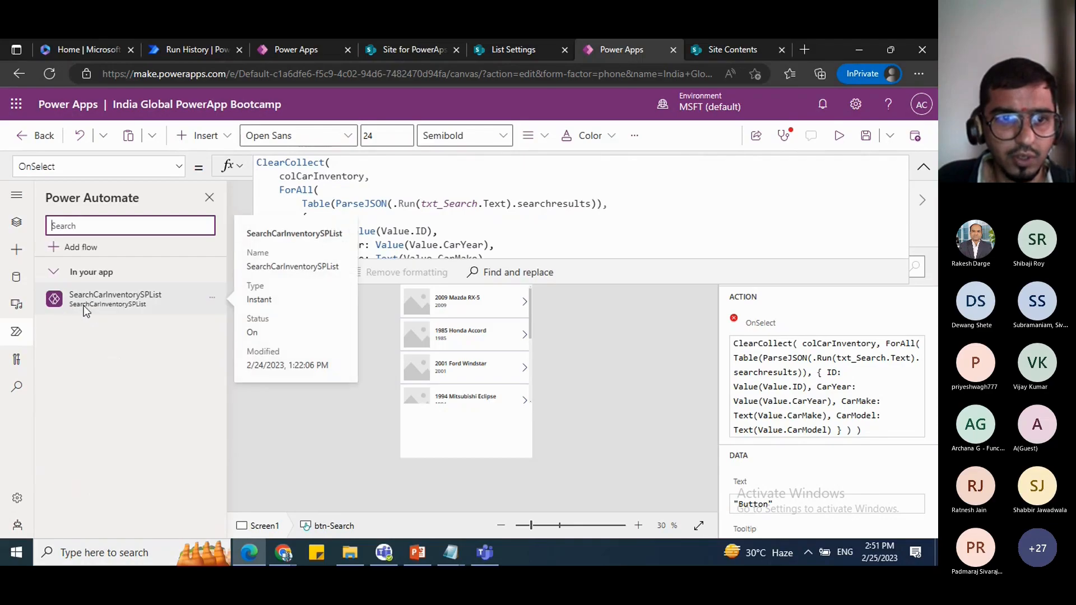
click(212, 297)
click(221, 325)
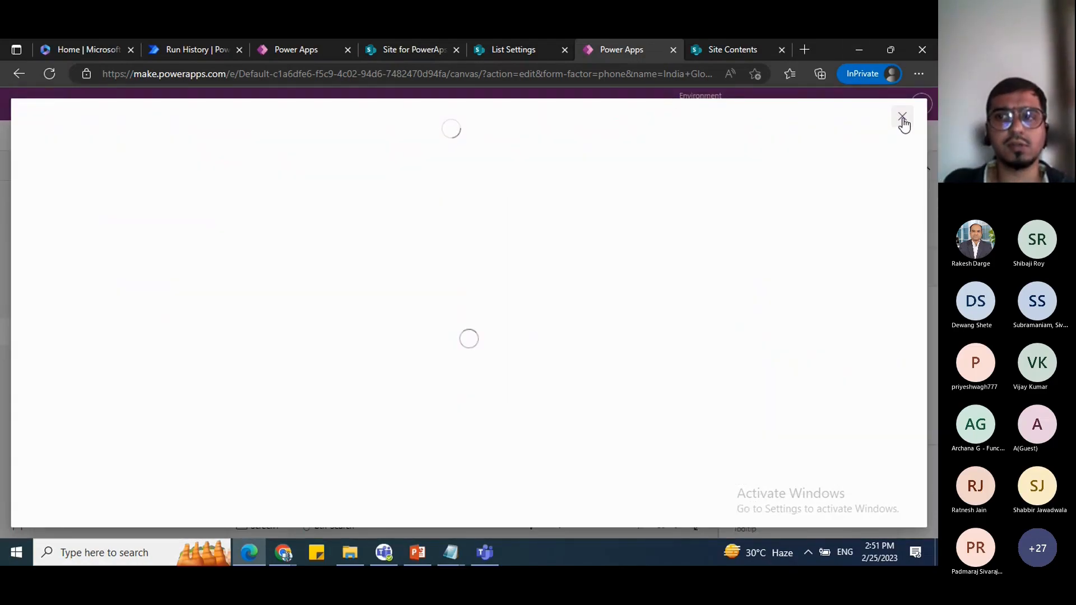
click(901, 119)
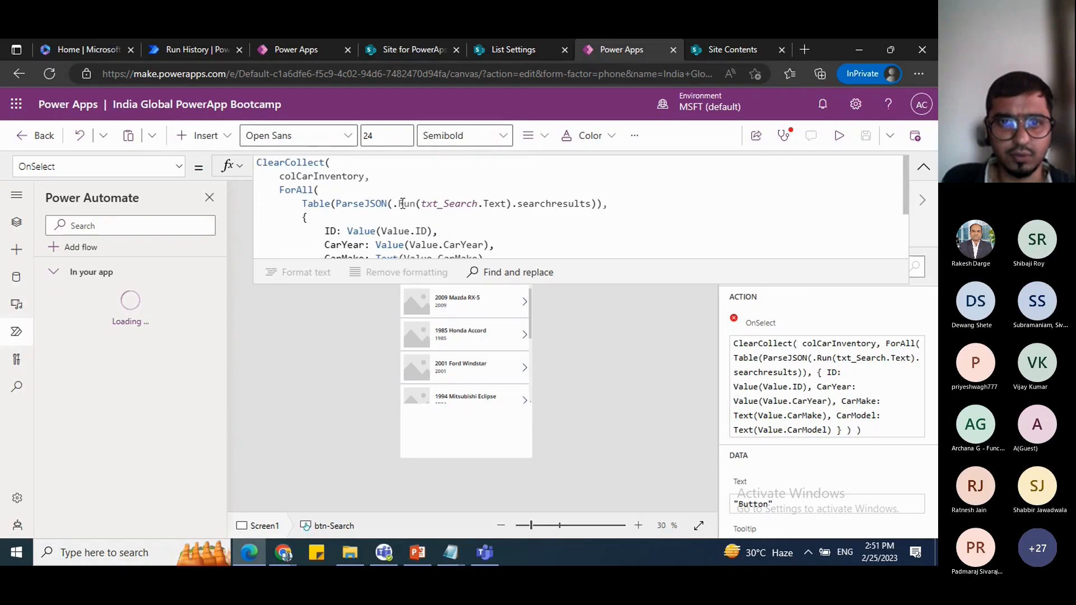
Step: Enter SearchCarInventorySPList as the flow name before .Run in the ParseJSON call of btn-Search's OnSelect formula
click(401, 204)
text(Search)
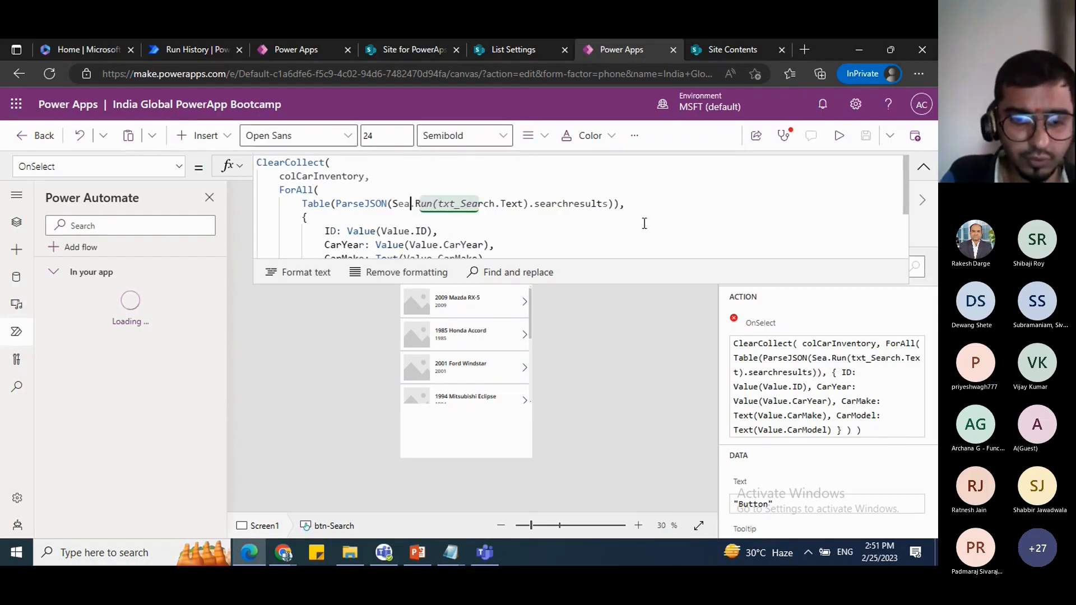
text(CarInventor)
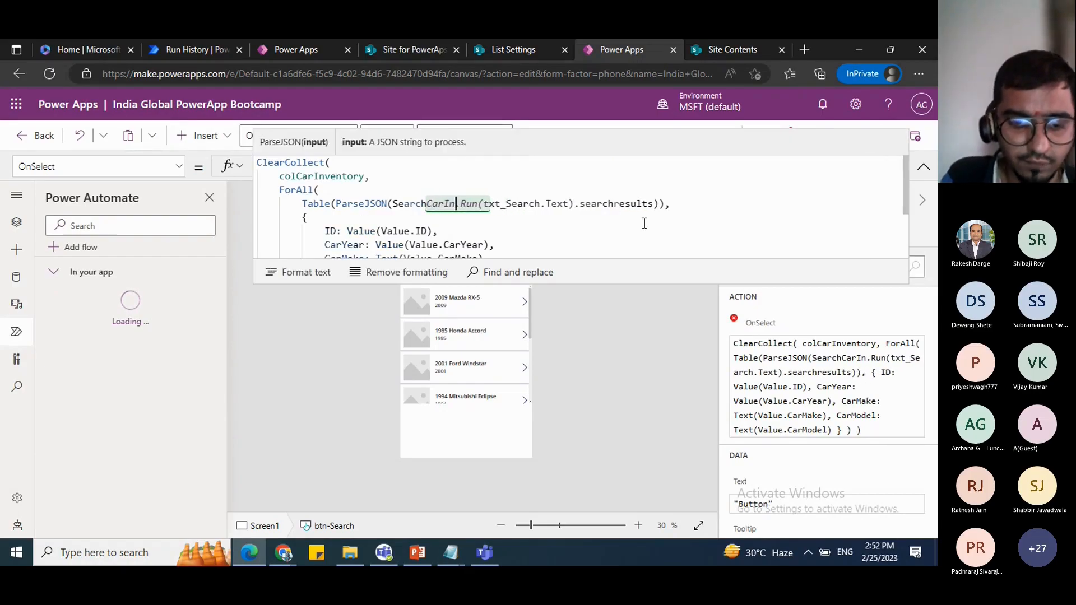
text(y)
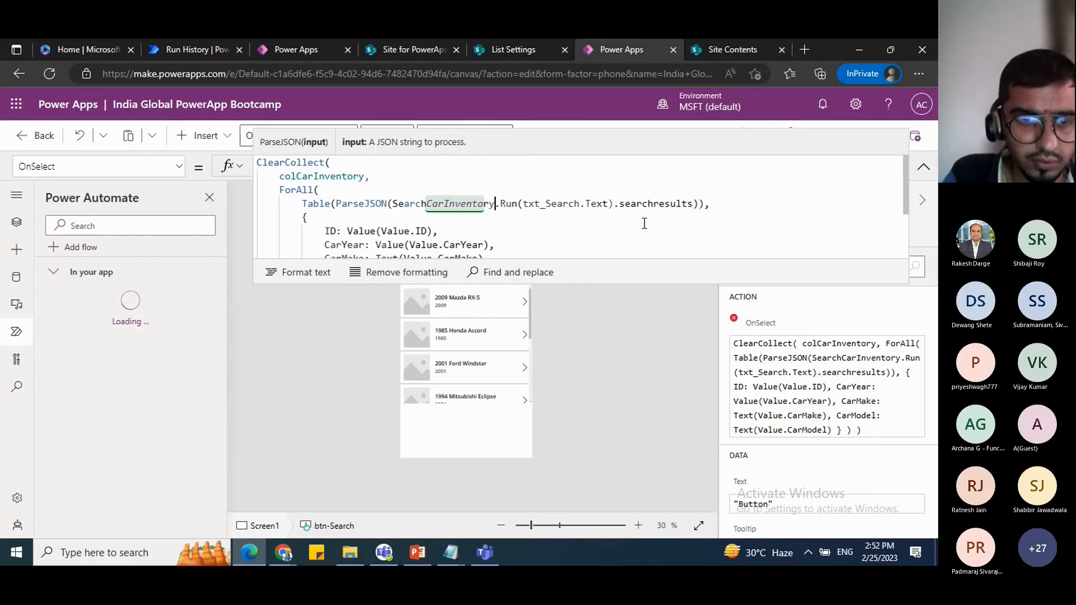
text(SPList)
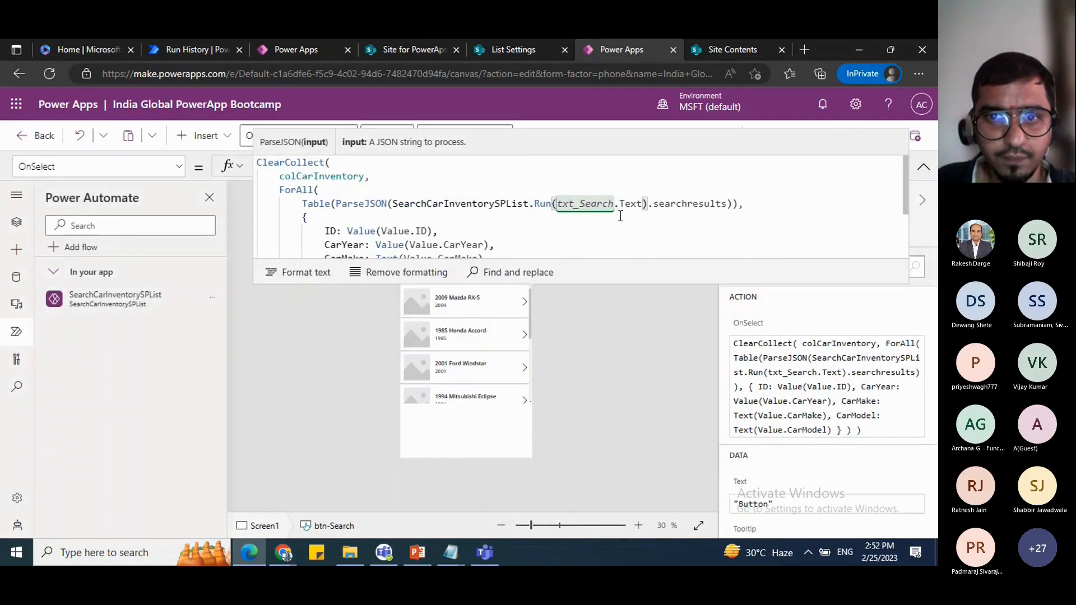
Step: Examine btn-Search's OnSelect formula: the colCarInventory collection, the ParseJSON flow call with txt_Search.Text, and the ID, CarYear, CarMake and CarModel mappings
click(586, 203)
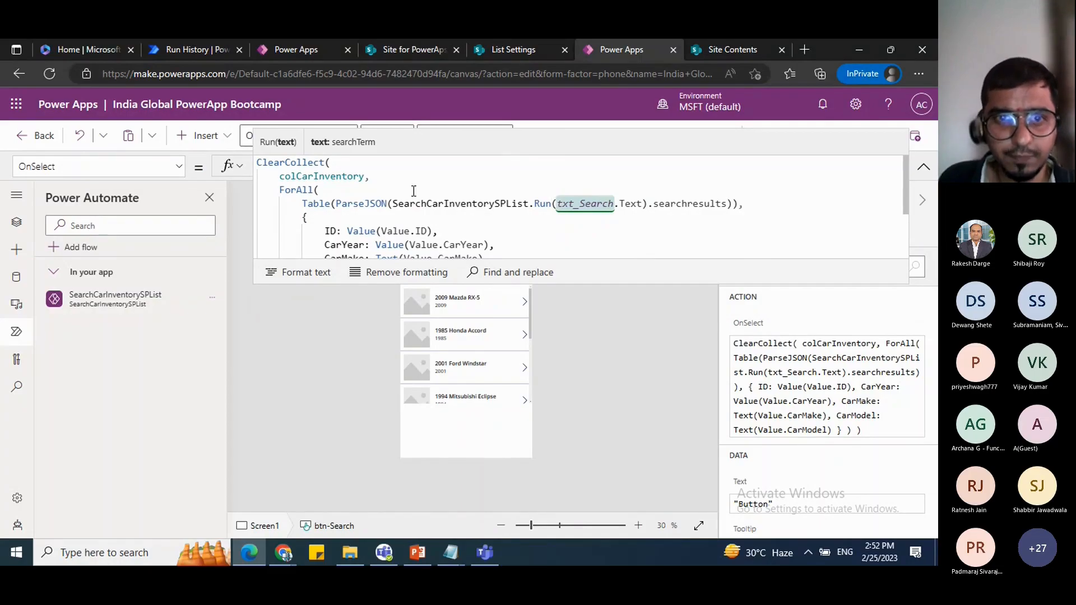
click(310, 177)
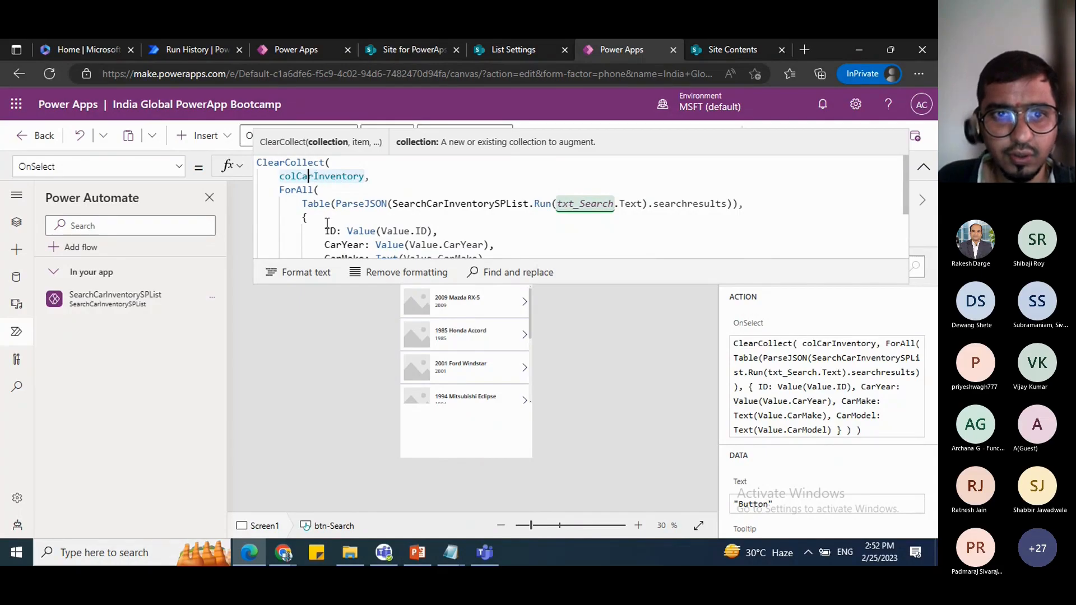
click(362, 204)
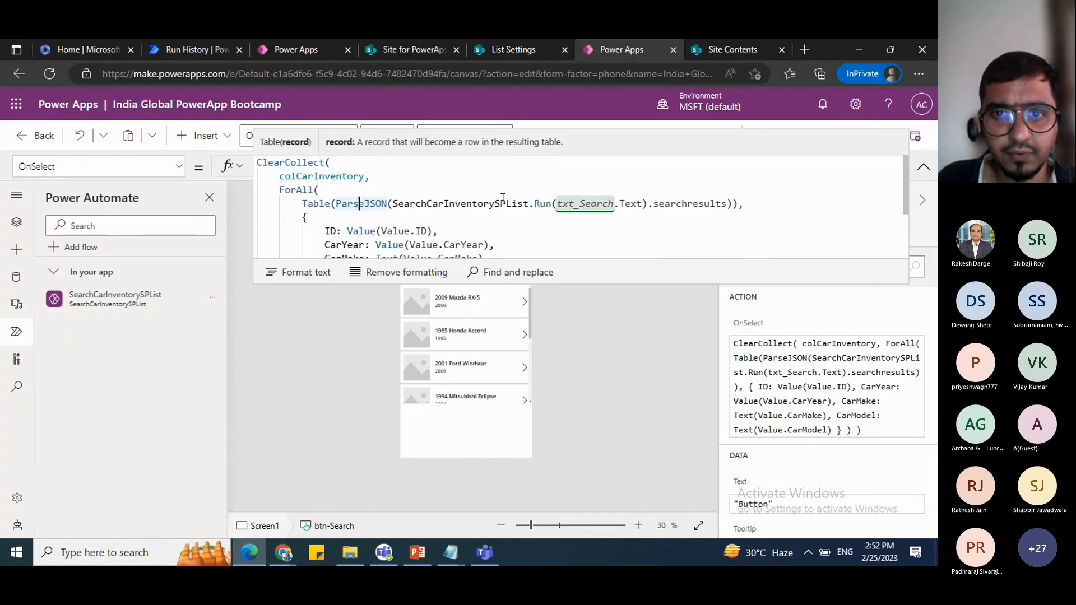
click(670, 204)
click(507, 204)
drag(511, 205, 403, 210)
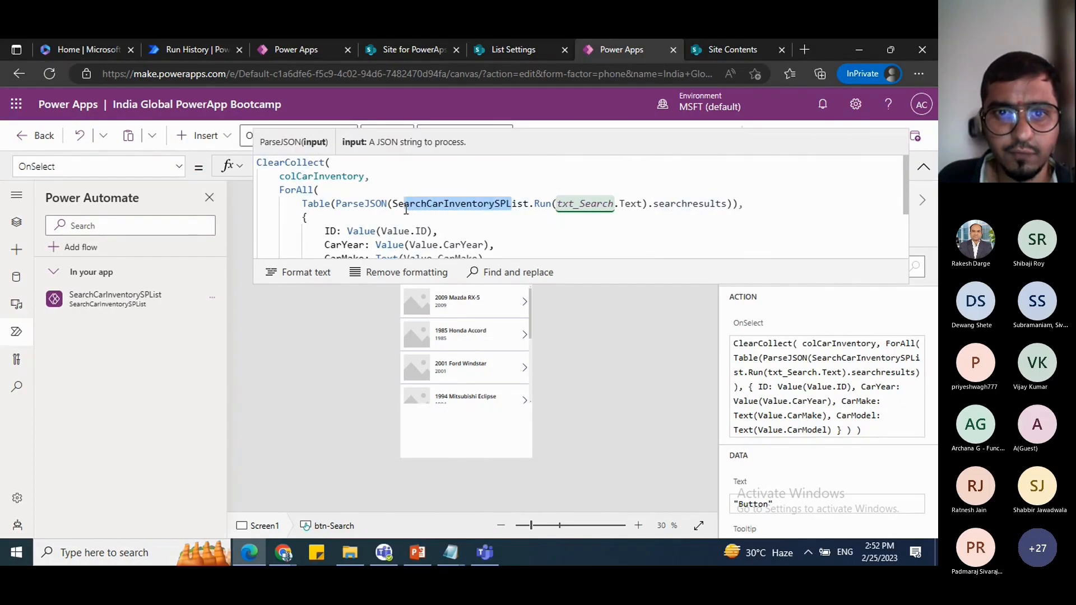
click(417, 205)
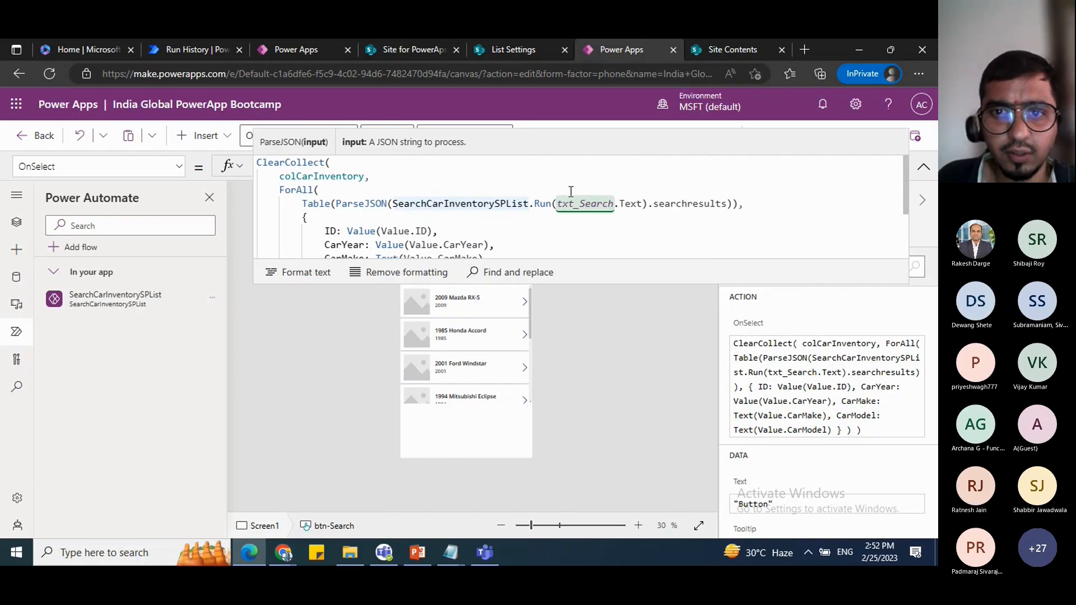
click(591, 203)
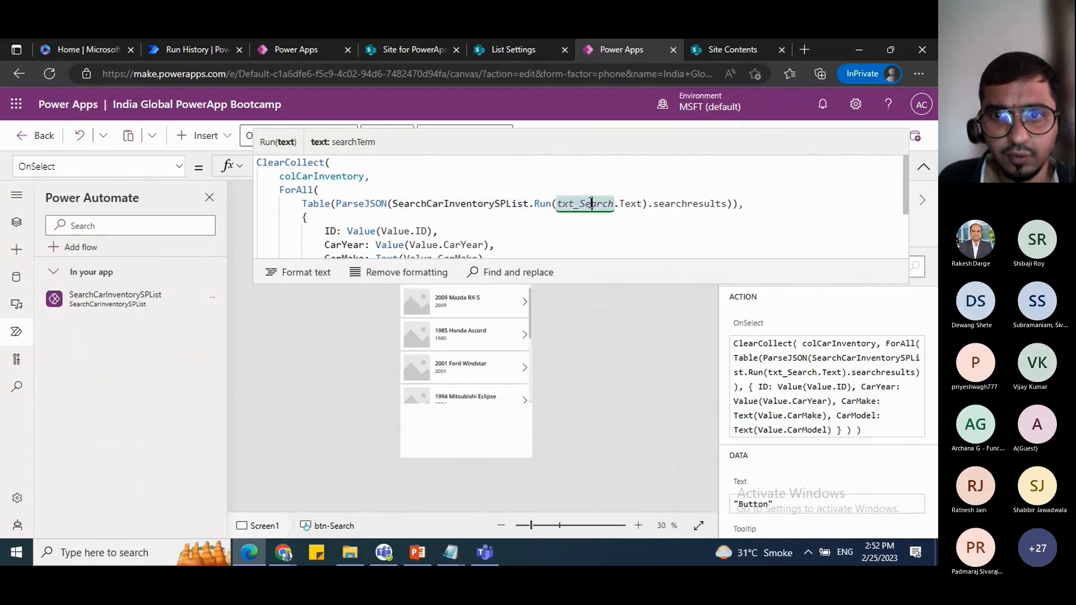
click(676, 203)
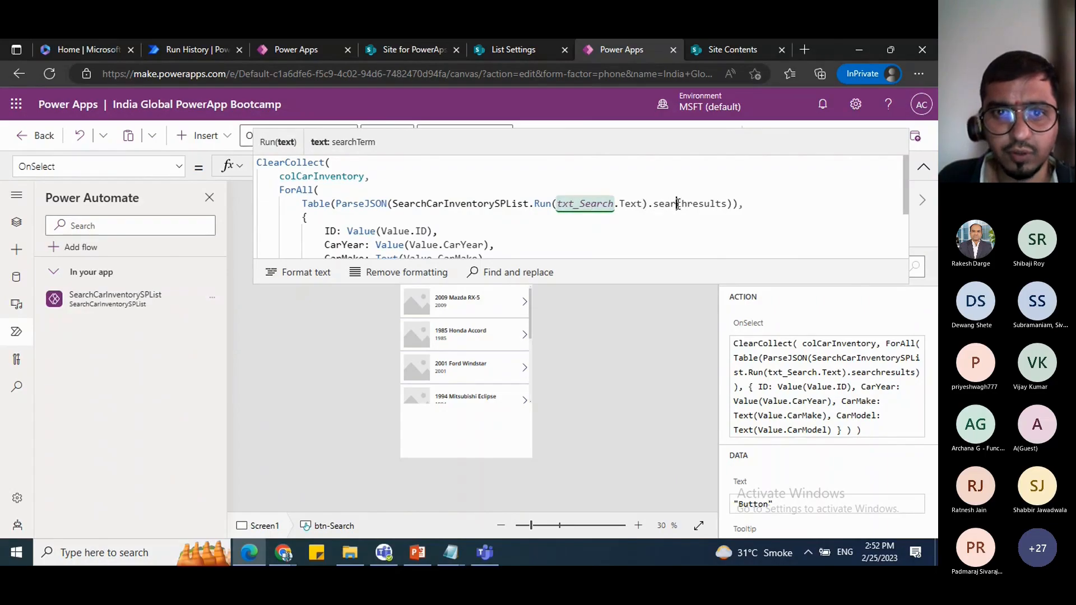
scroll(396, 236, down, 1)
click(381, 211)
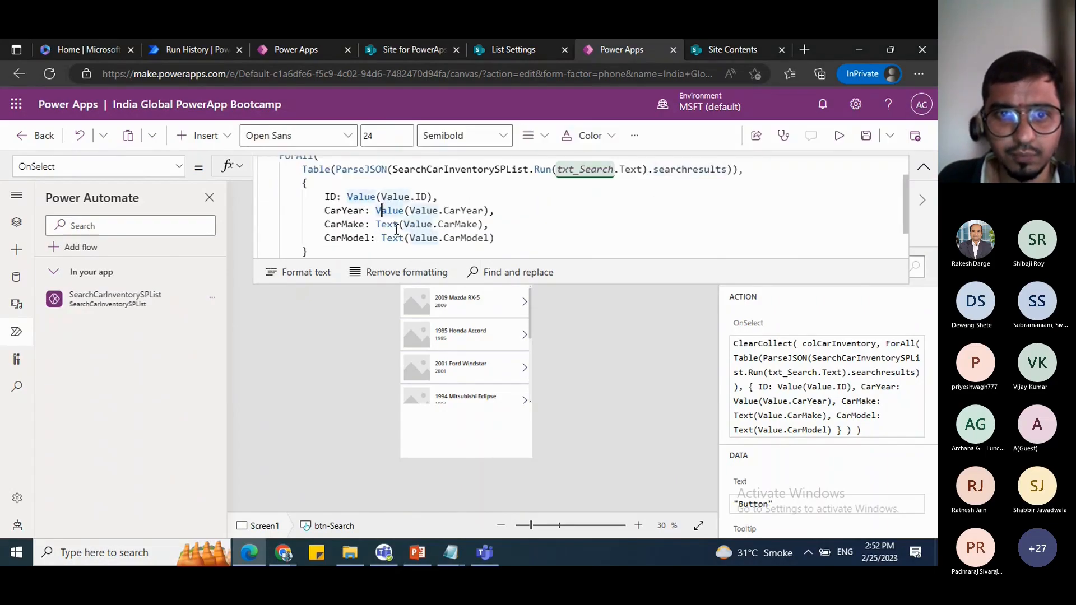
scroll(396, 230, down, 1)
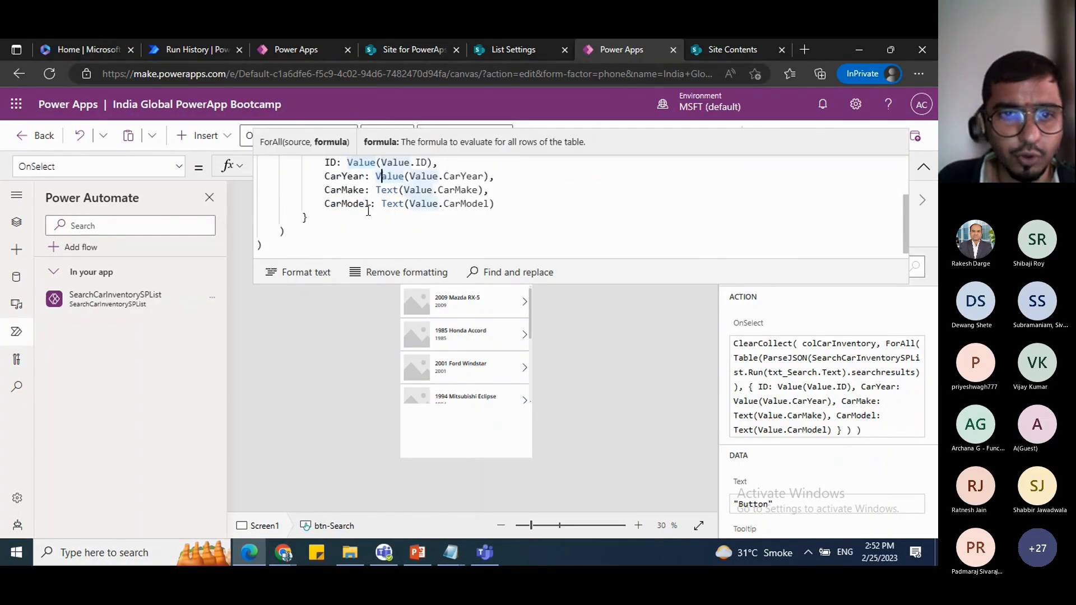
scroll(368, 211, up, 1)
scroll(368, 210, up, 1)
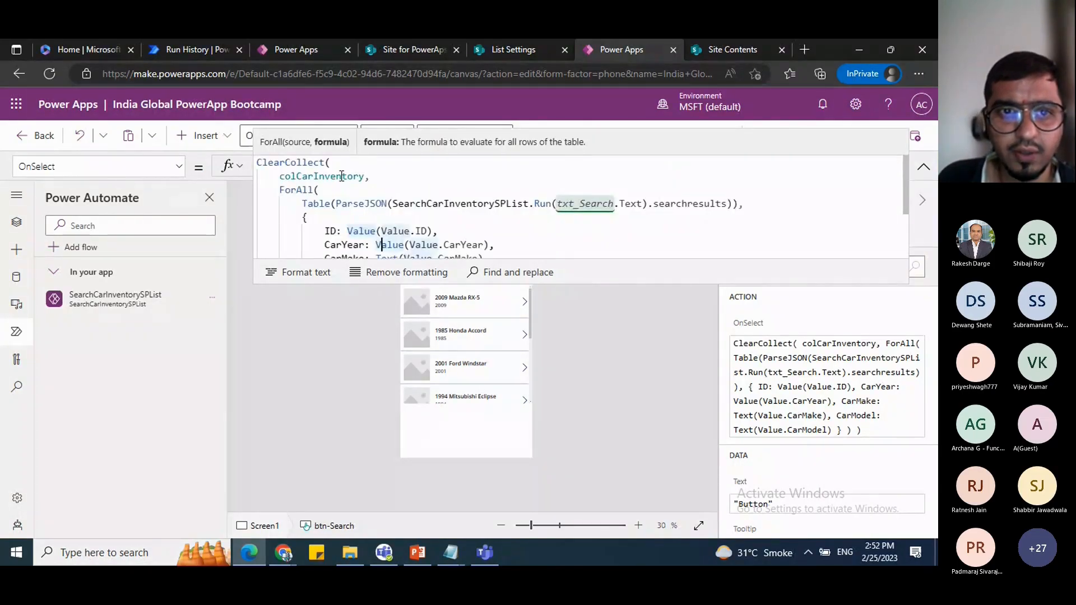
scroll(341, 176, down, 2)
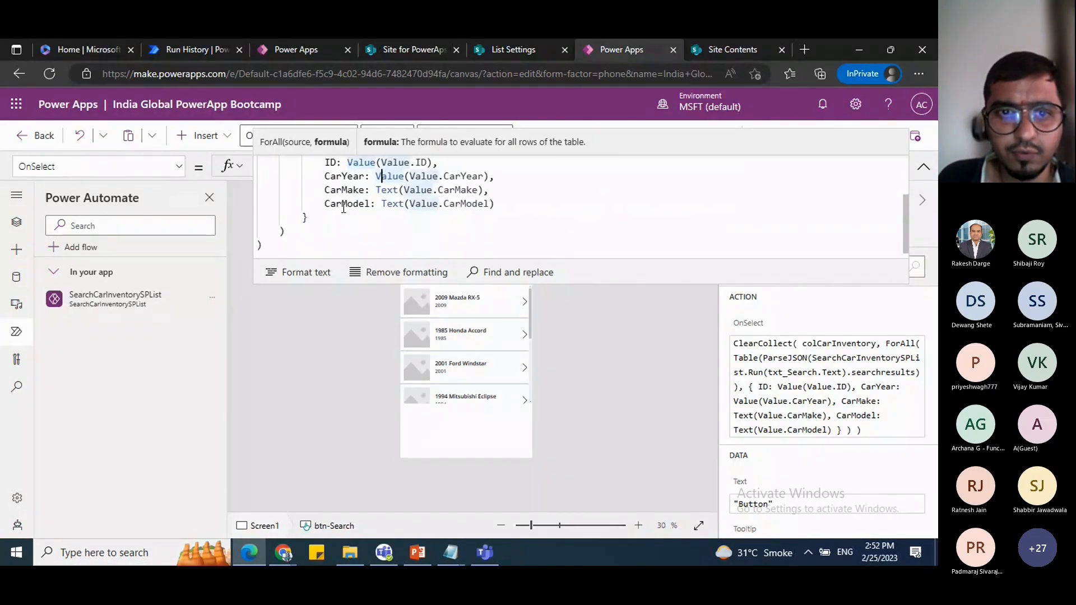
click(923, 167)
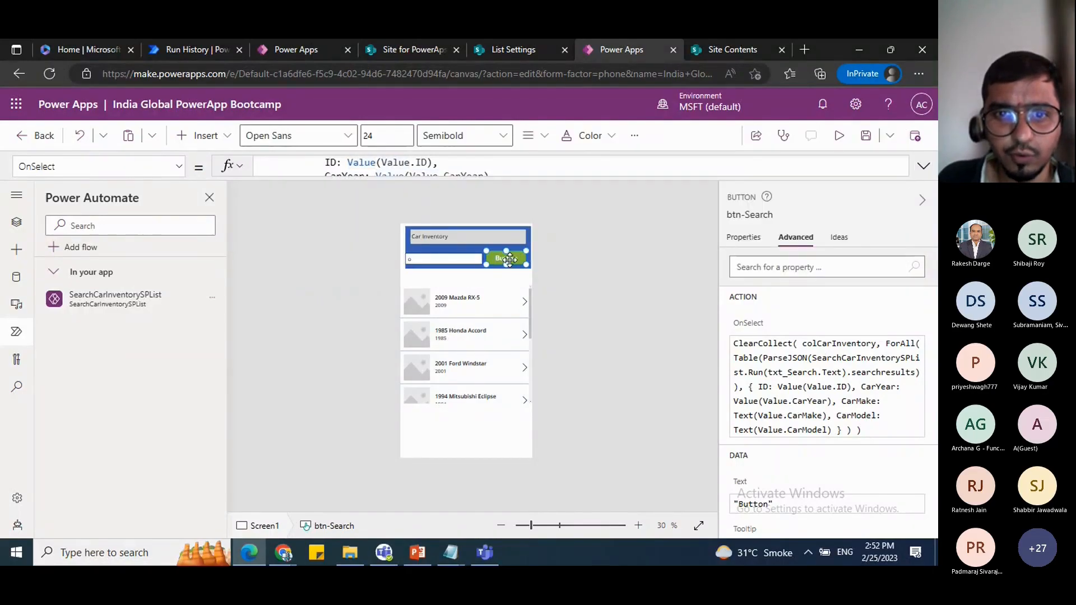
Step: Save the app and preview it, running the car inventory search with the term o
click(866, 136)
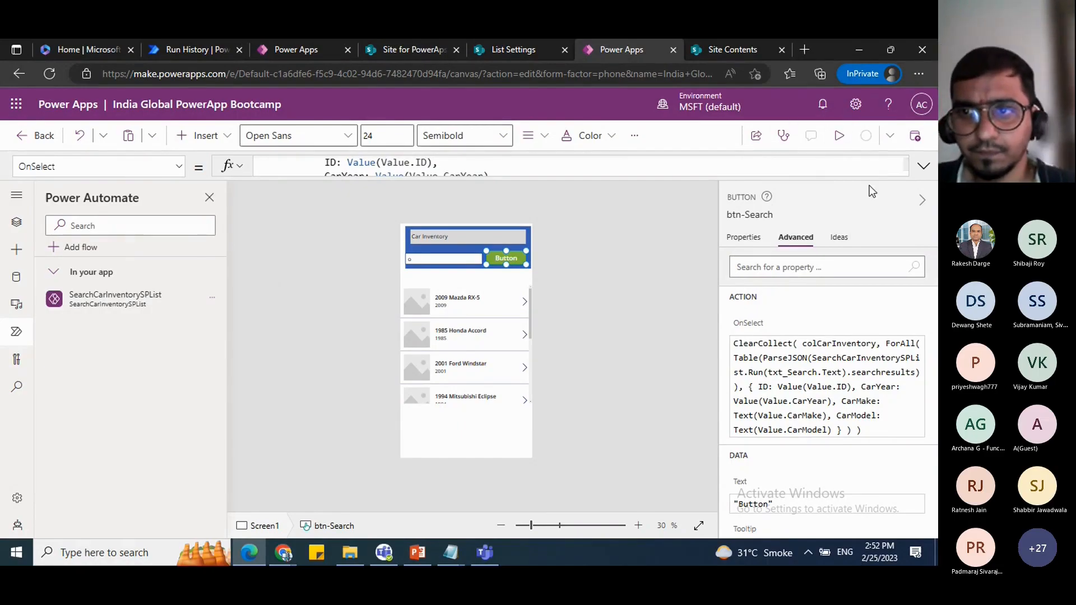
click(839, 138)
click(380, 190)
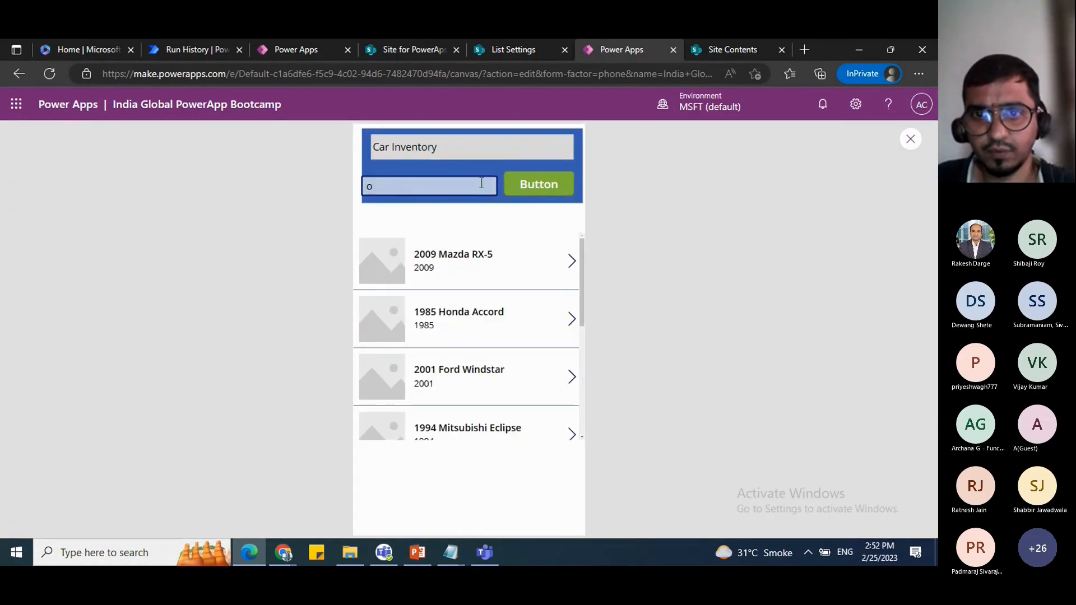
click(517, 181)
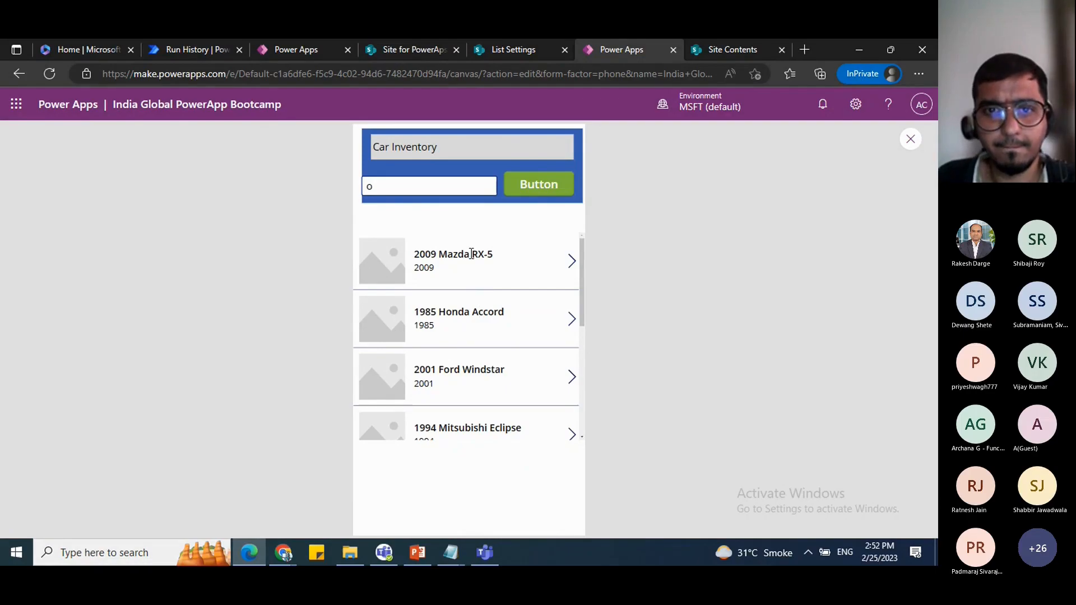
click(544, 188)
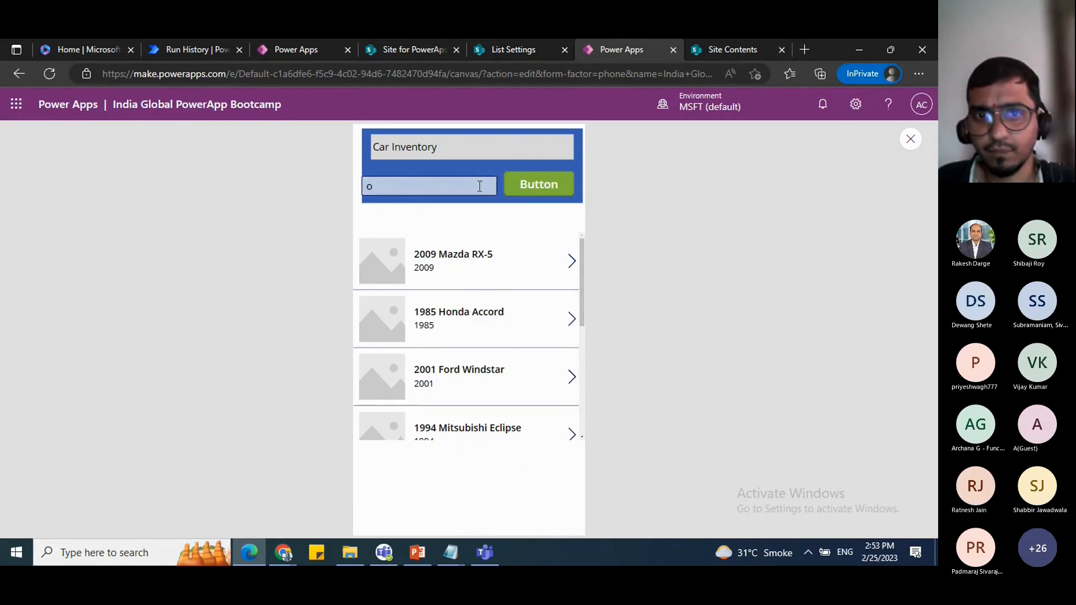
click(539, 191)
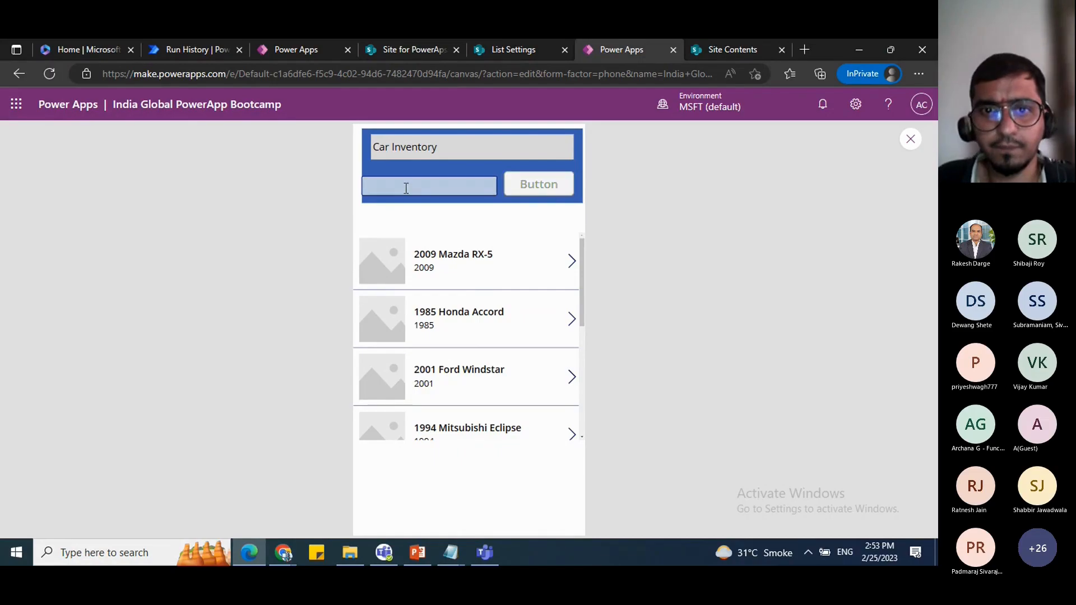
Step: Run the search in the preview with an empty search box, and return to the editor, dismissing the canvas testing tip
click(459, 187)
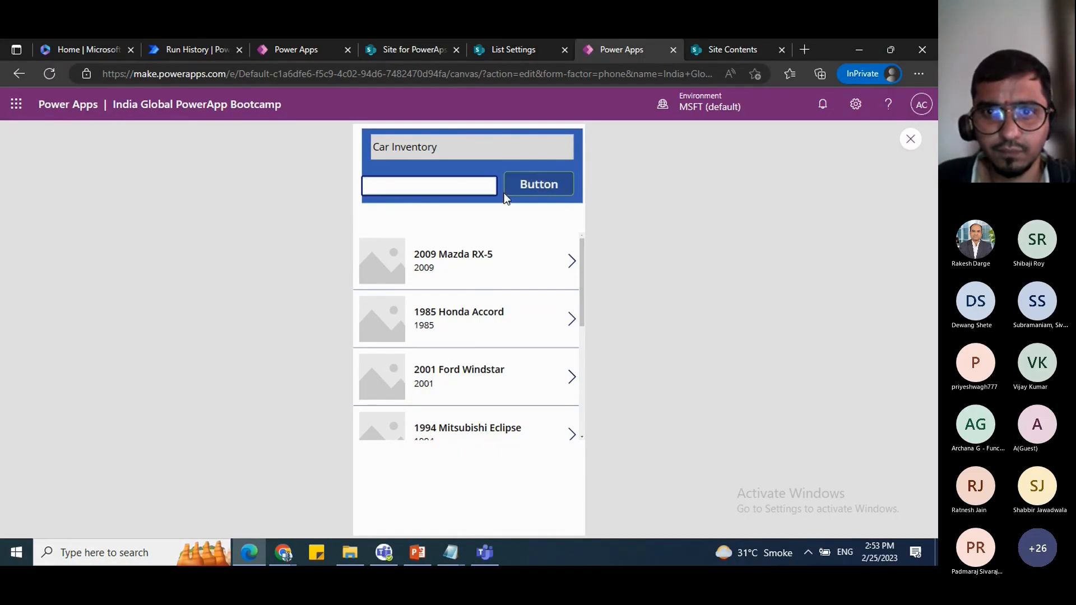
click(521, 191)
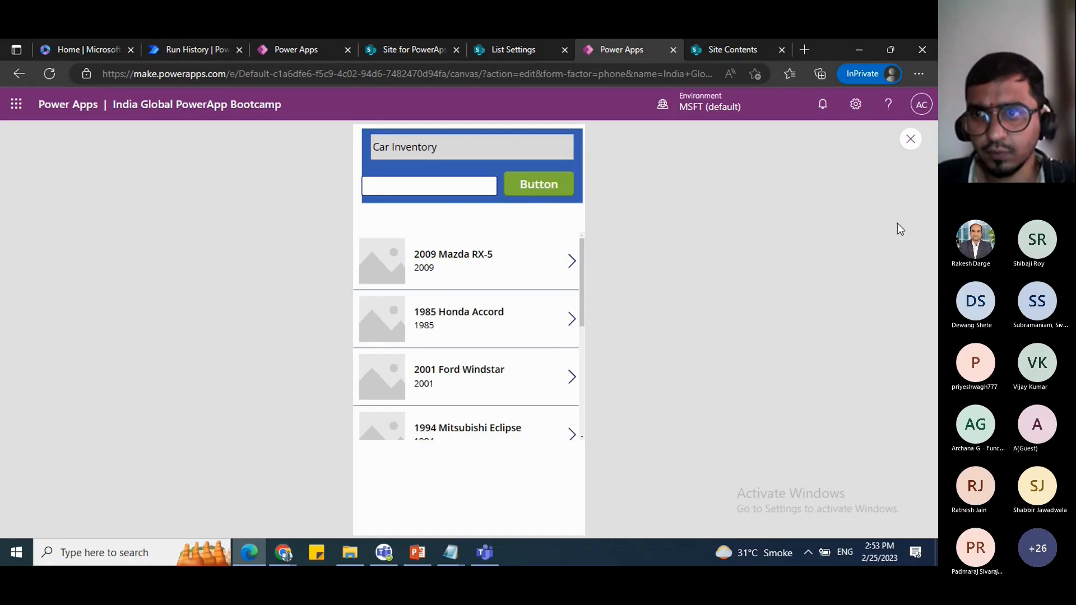
click(910, 138)
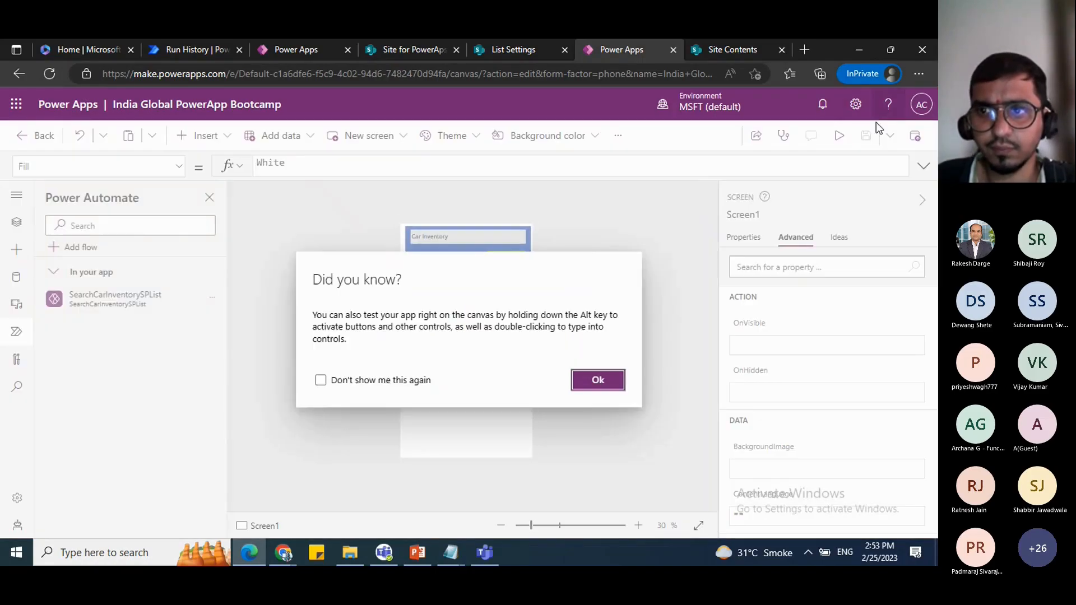
click(612, 380)
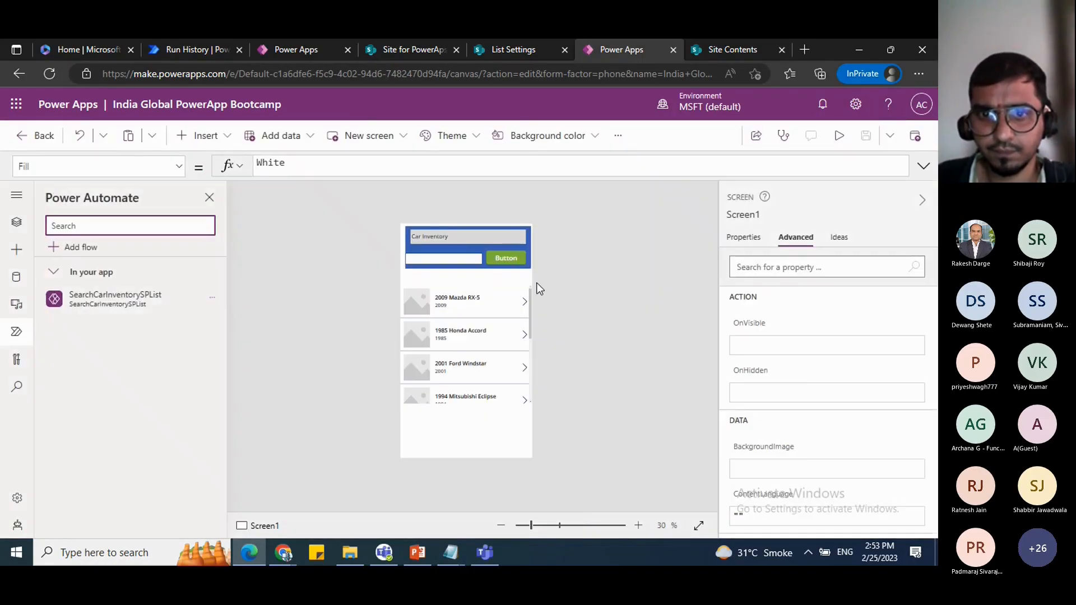
Step: Review the ClearCollect formula in btn-Search's OnSelect property again
click(513, 260)
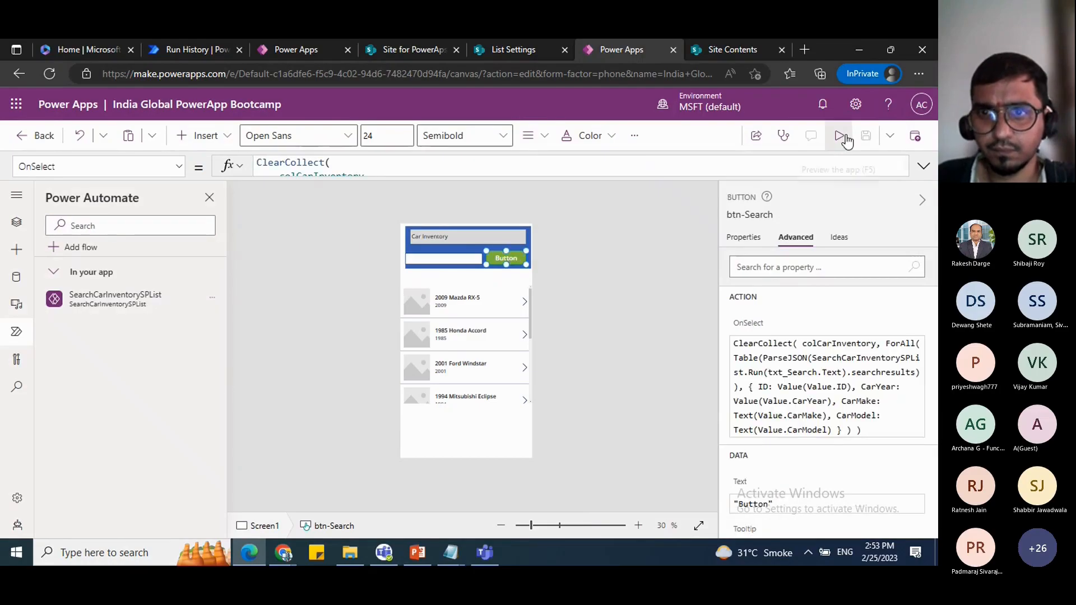
click(922, 160)
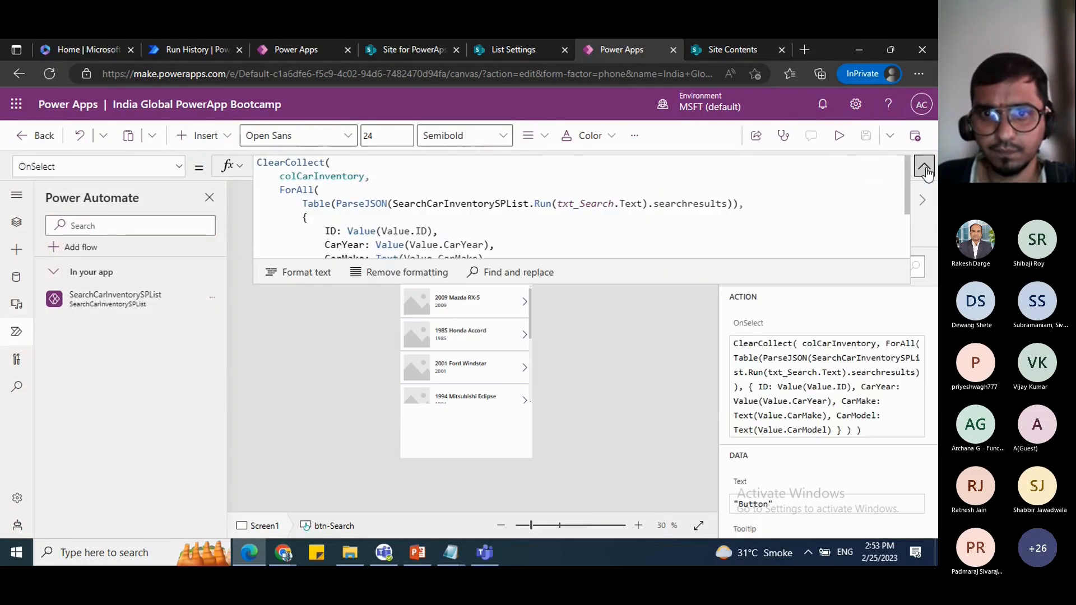
scroll(819, 188, down, 3)
scroll(820, 188, up, 3)
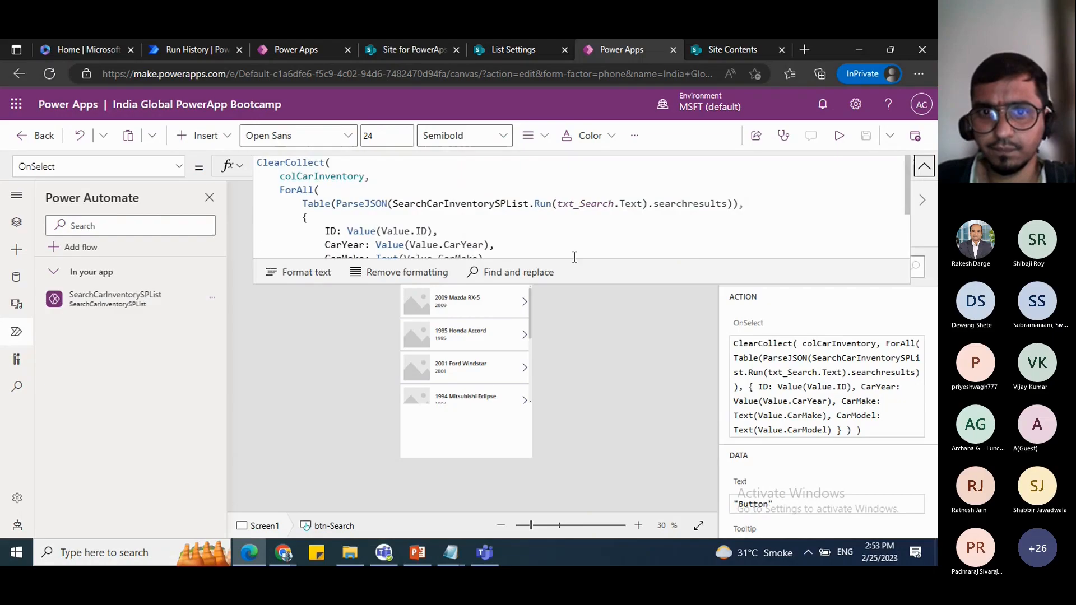
click(924, 166)
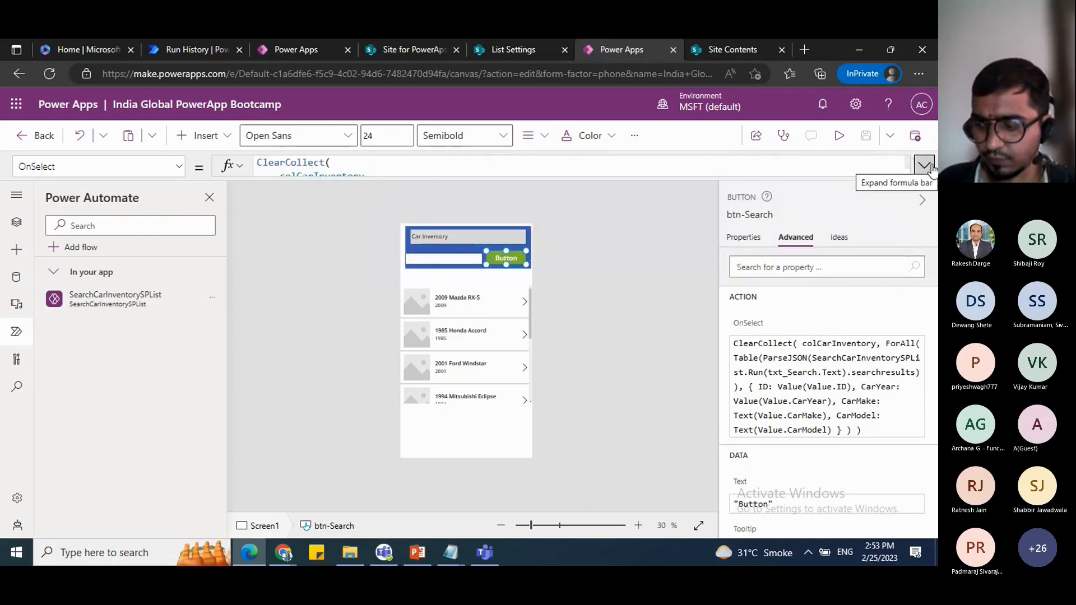
Step: Clear the 'Car Sales Inventory' data source from Gallery1's Items property
click(480, 297)
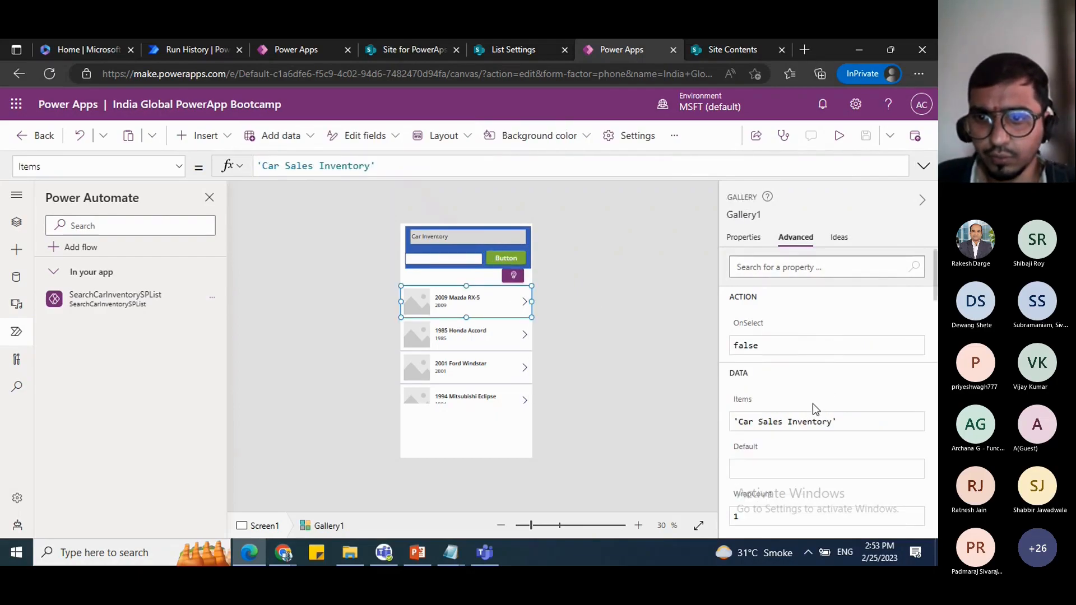
click(793, 425)
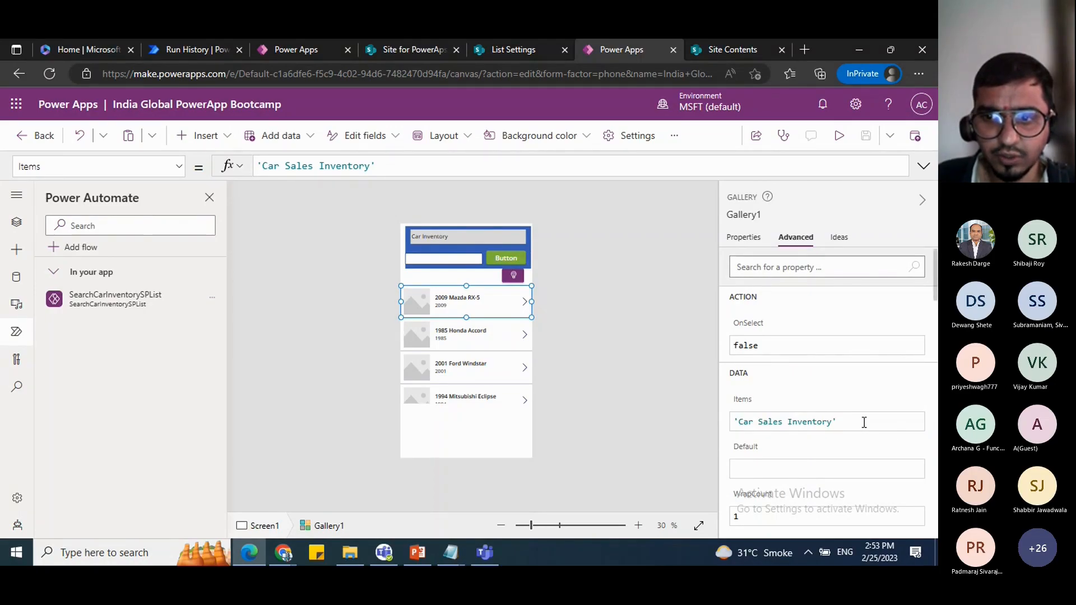
key(ctrl+a)
key(BackSpace)
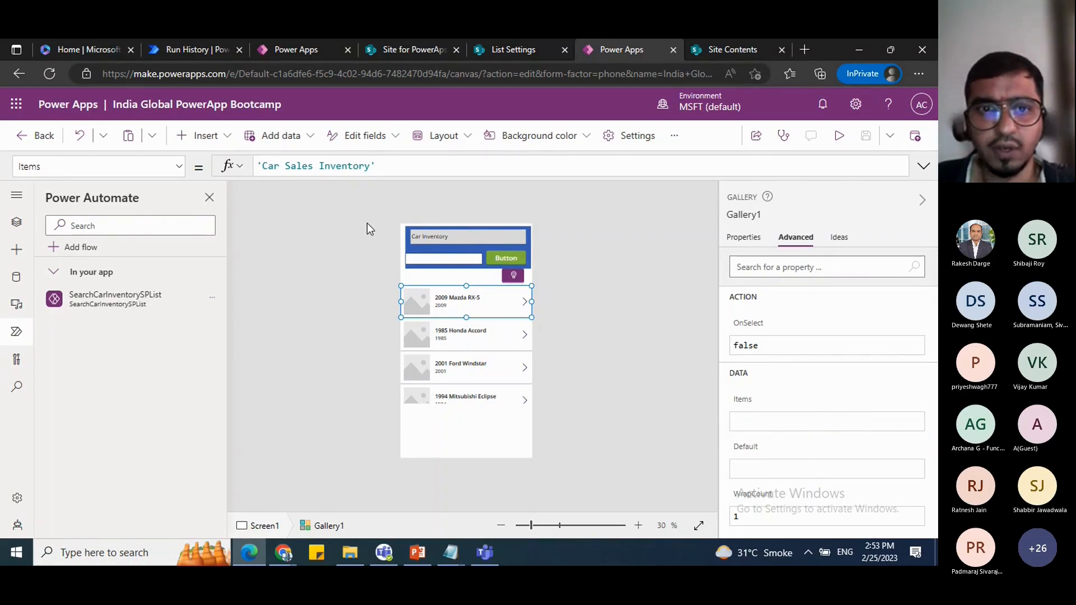
Step: Copy the collection name colCarInventory from the ClearCollect call in btn-Search's OnSelect formula
click(506, 259)
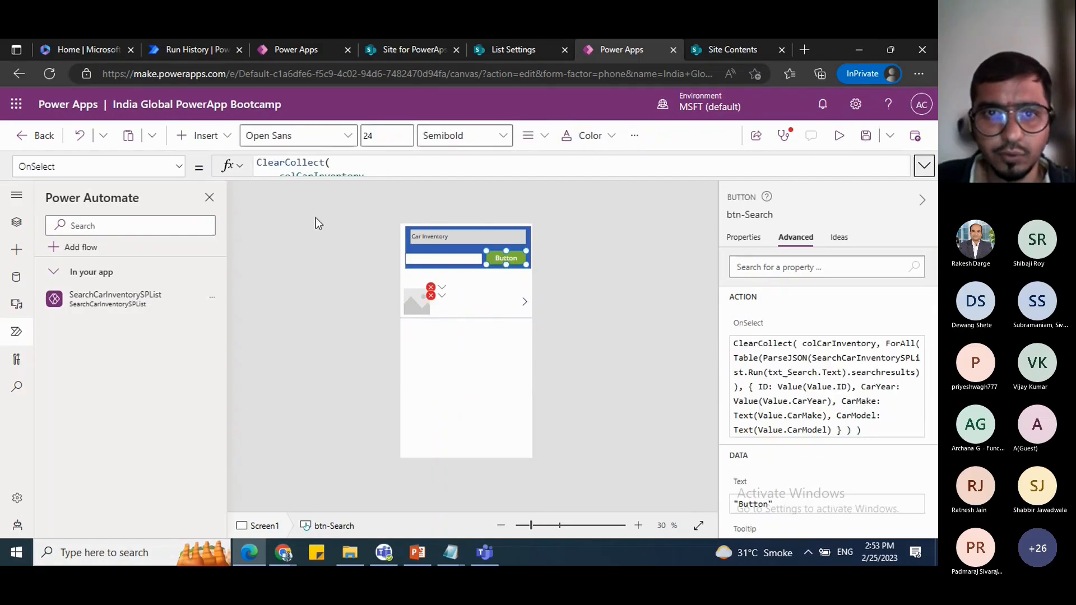
click(924, 166)
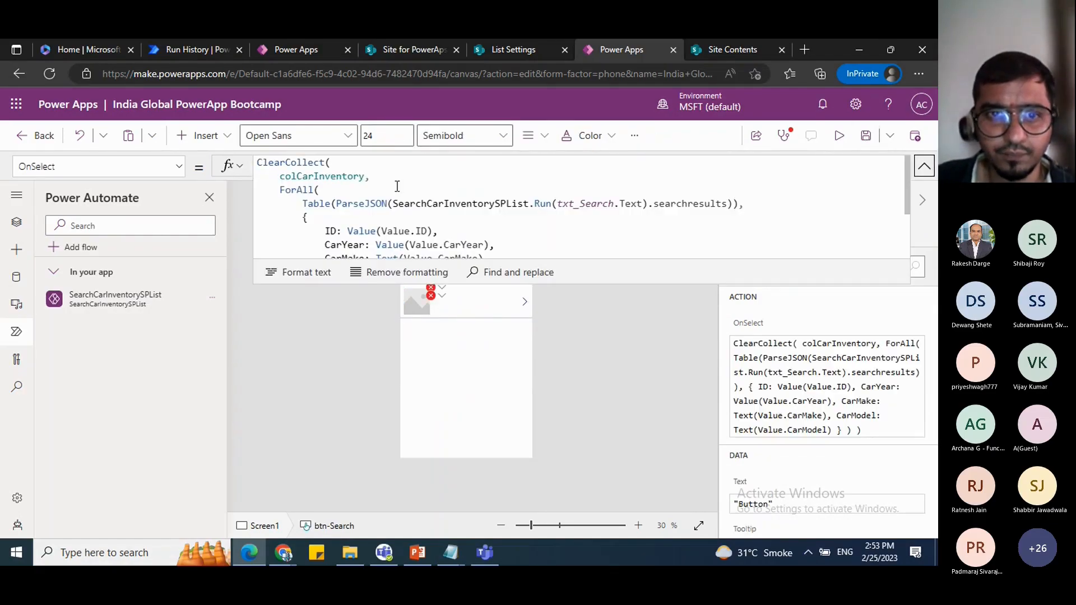
drag(364, 176, 280, 176)
key(ctrl+c)
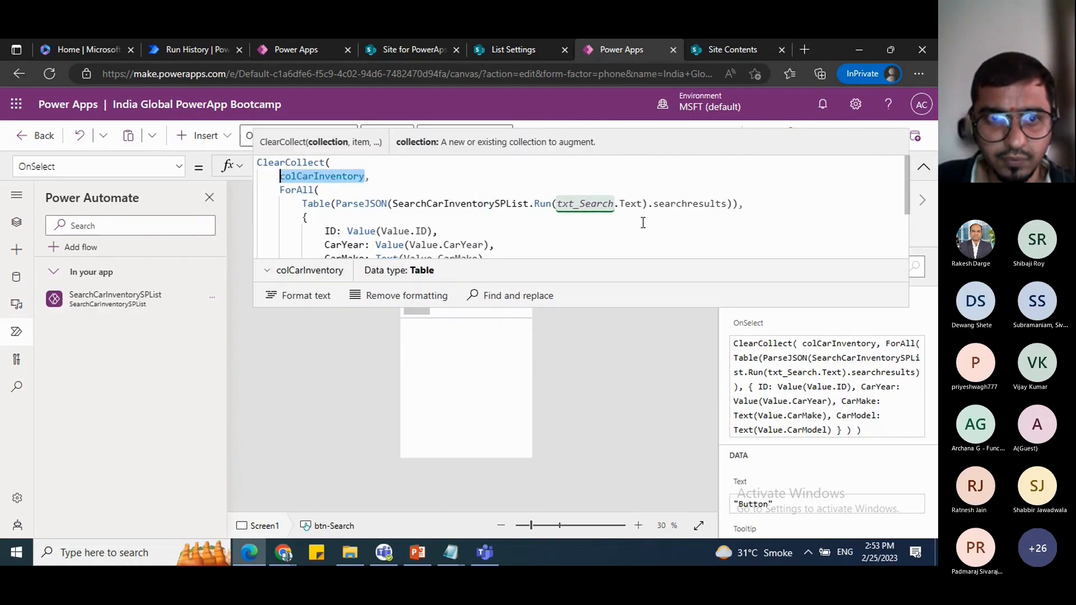
click(923, 167)
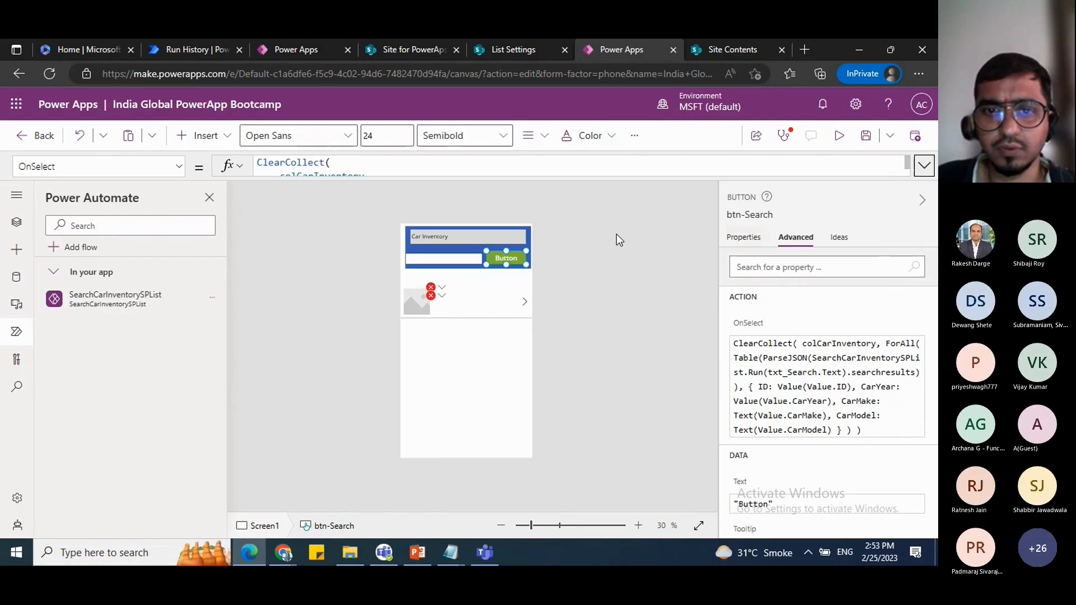
Step: Set the Items property of Gallery1 to the colCarInventory collection
click(508, 306)
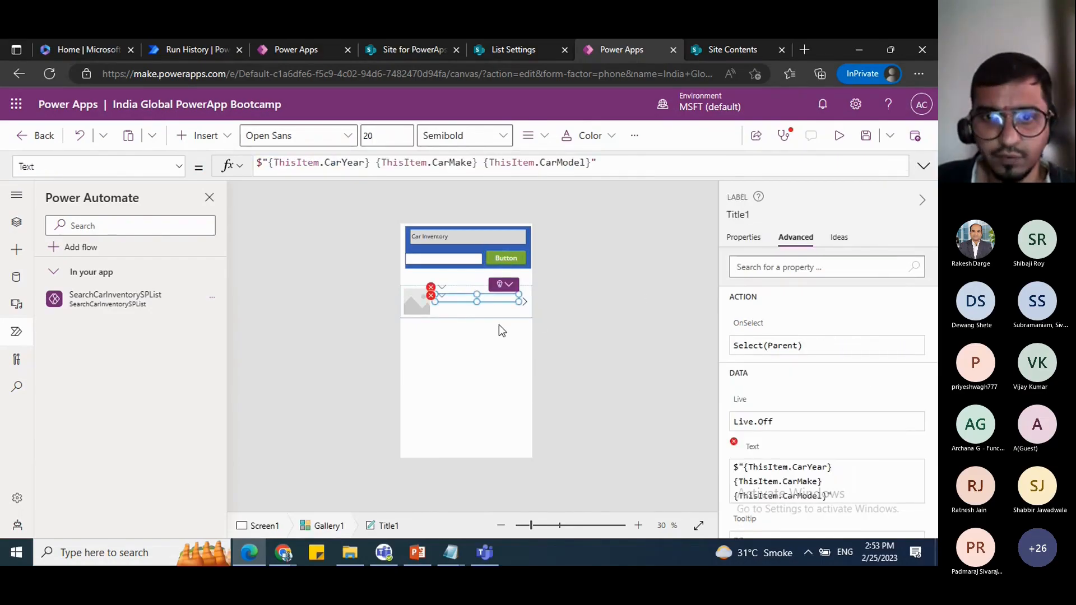
click(464, 292)
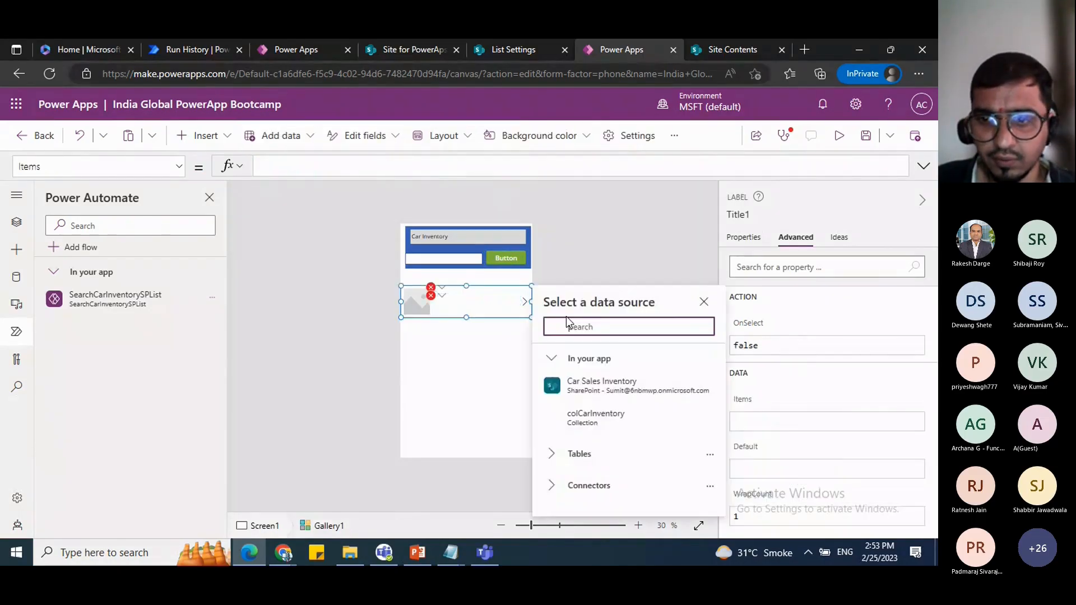
click(739, 421)
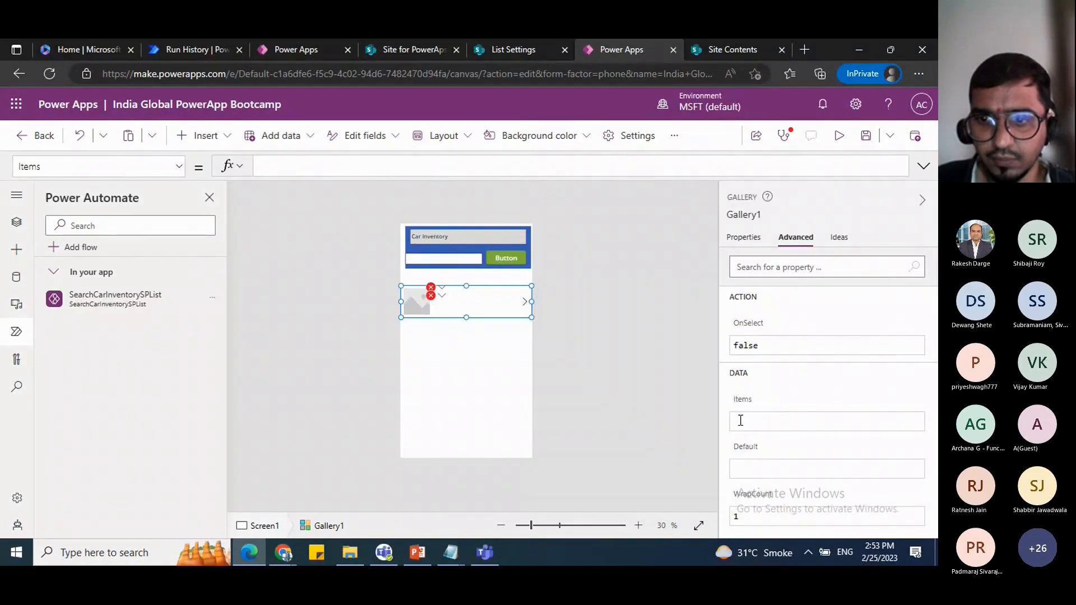
key(ctrl+v)
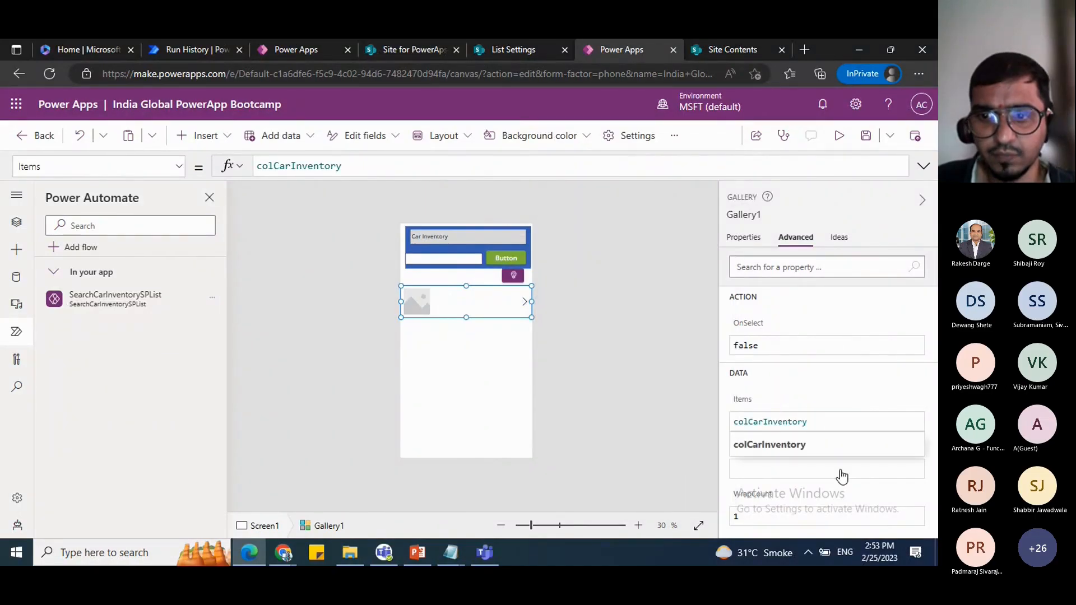
click(805, 448)
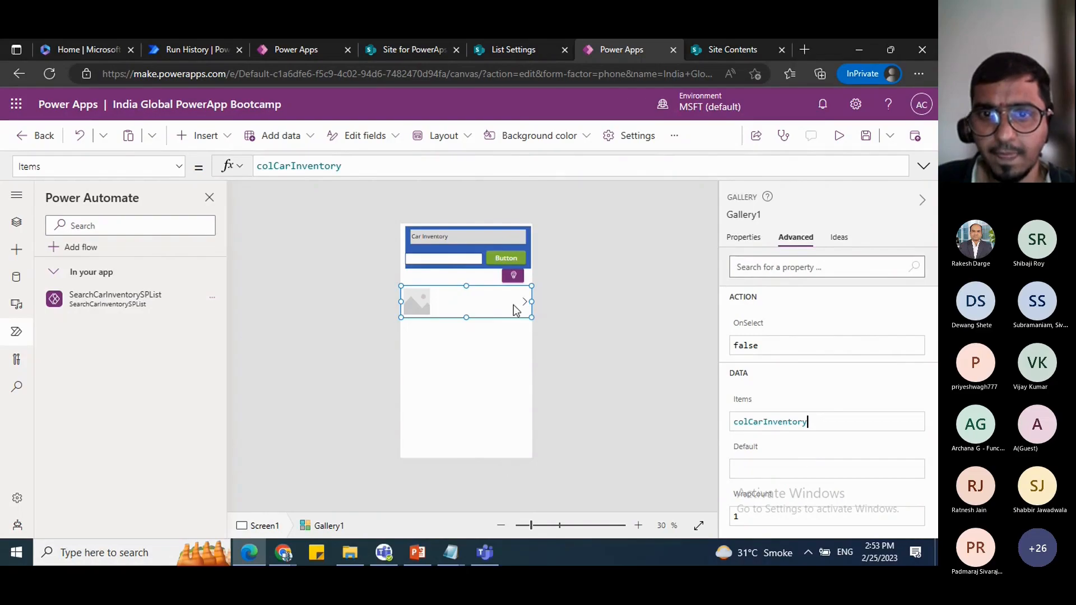
click(703, 283)
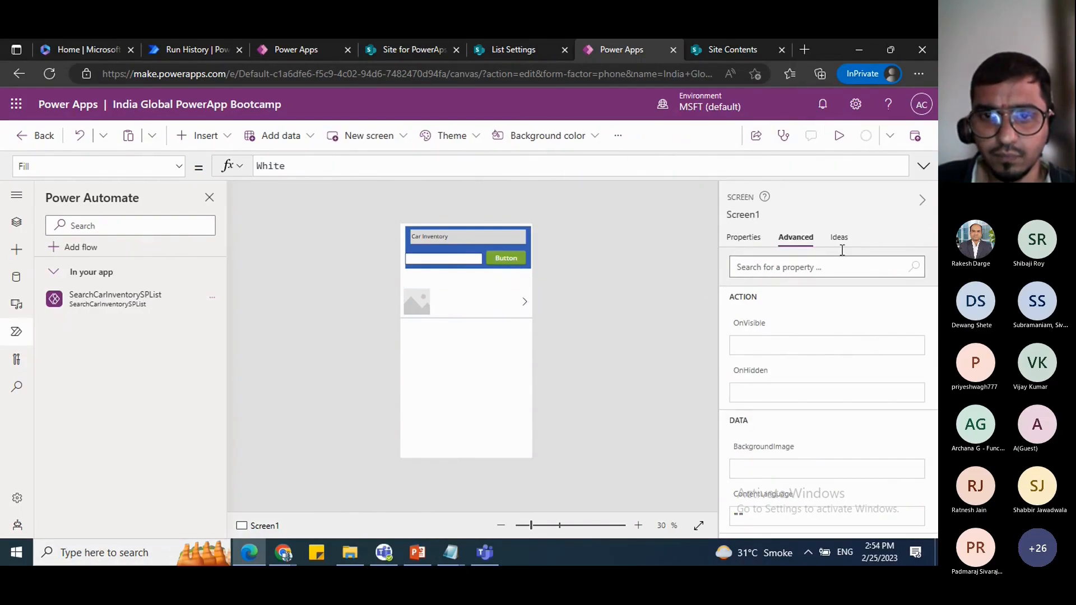
Step: Preview the app, search for "o", and look through the cars listed in the gallery
click(839, 136)
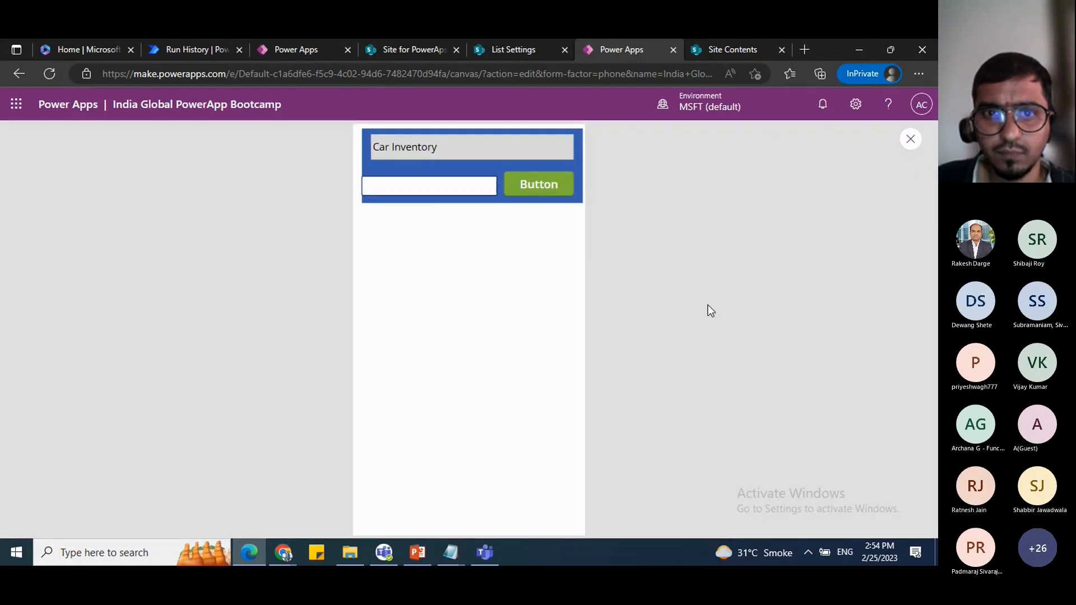
click(424, 187)
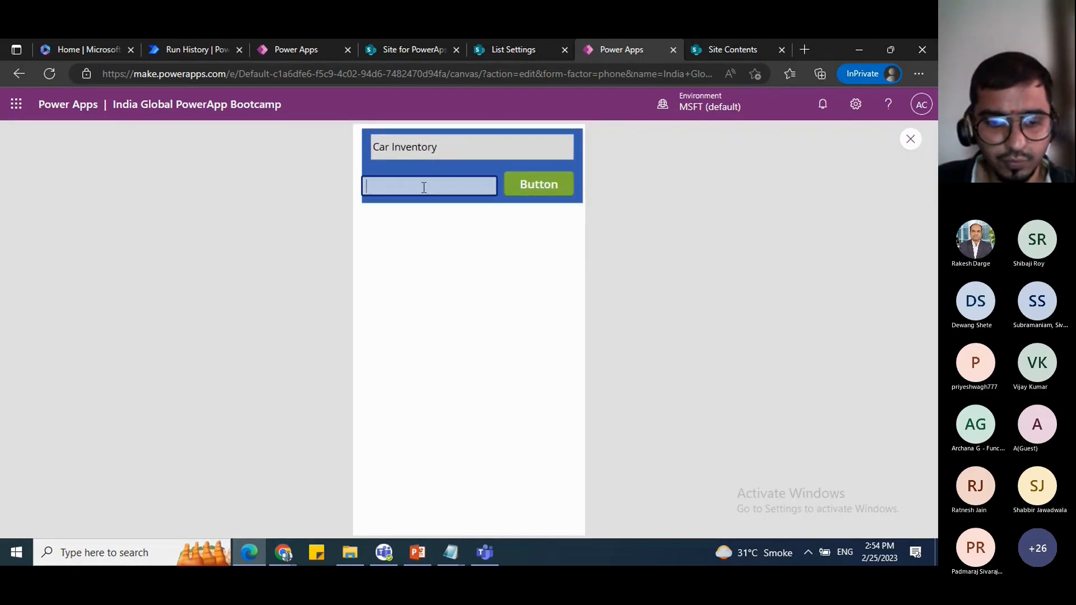
text(o)
click(537, 189)
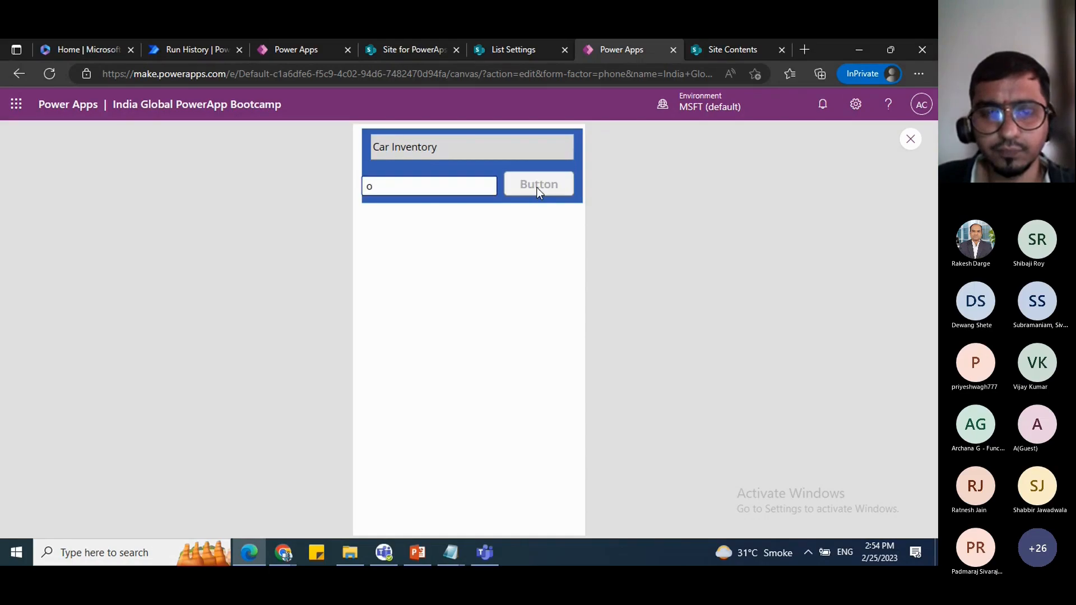
scroll(481, 280, down, 1)
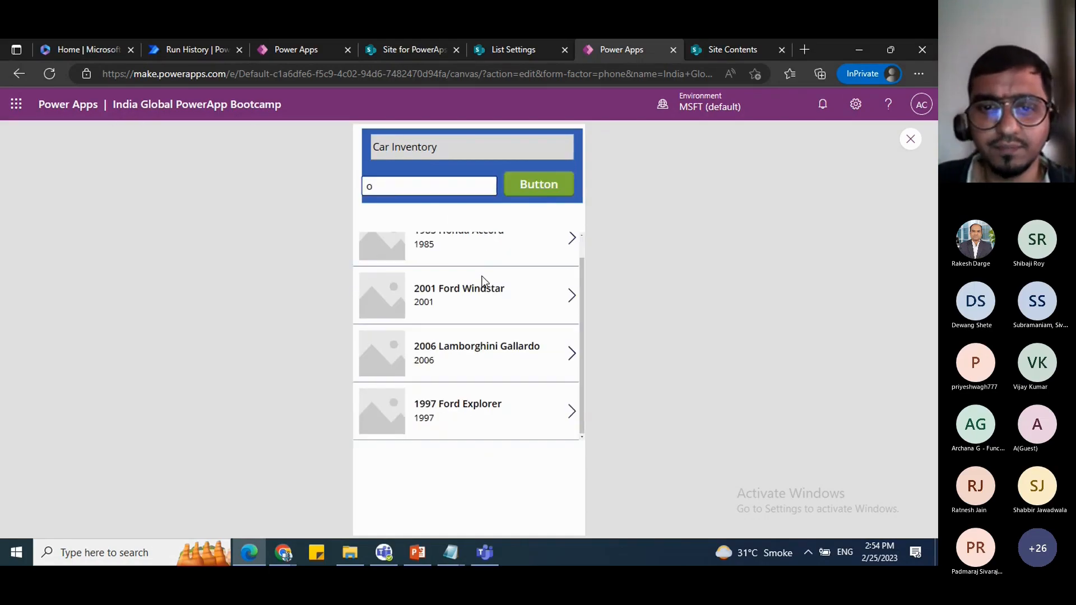
scroll(484, 280, up, 1)
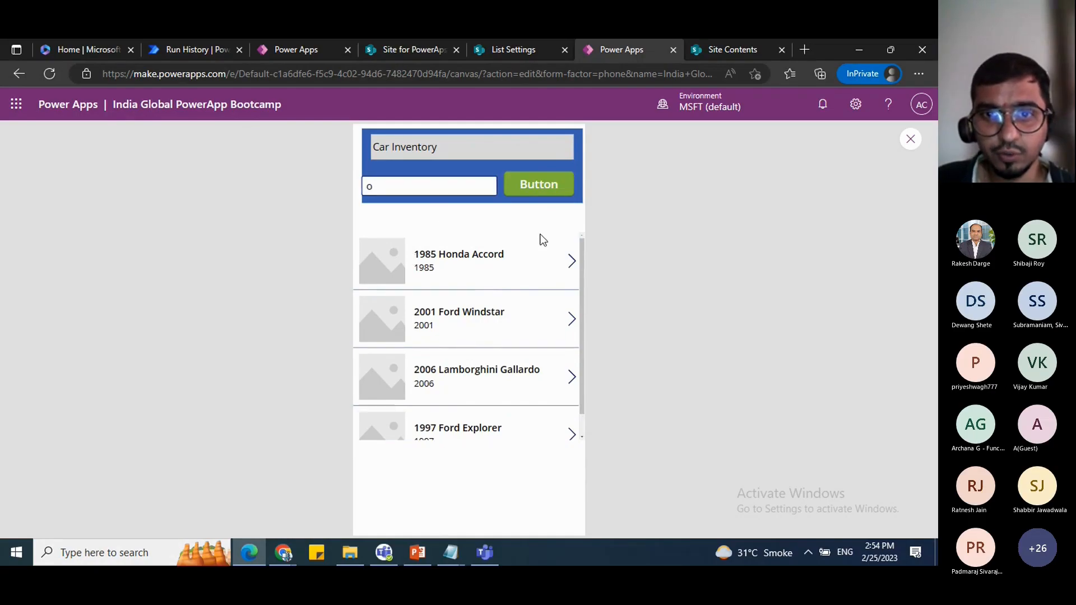
Step: Rerun the search with an empty search box, and again with "o", checking the gallery results
click(428, 185)
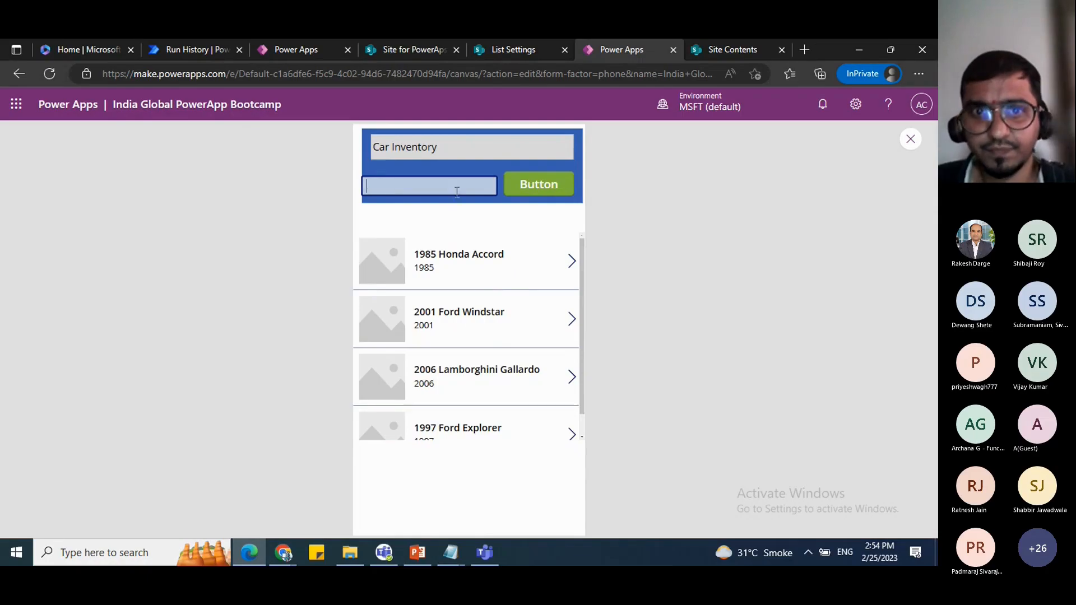
click(545, 185)
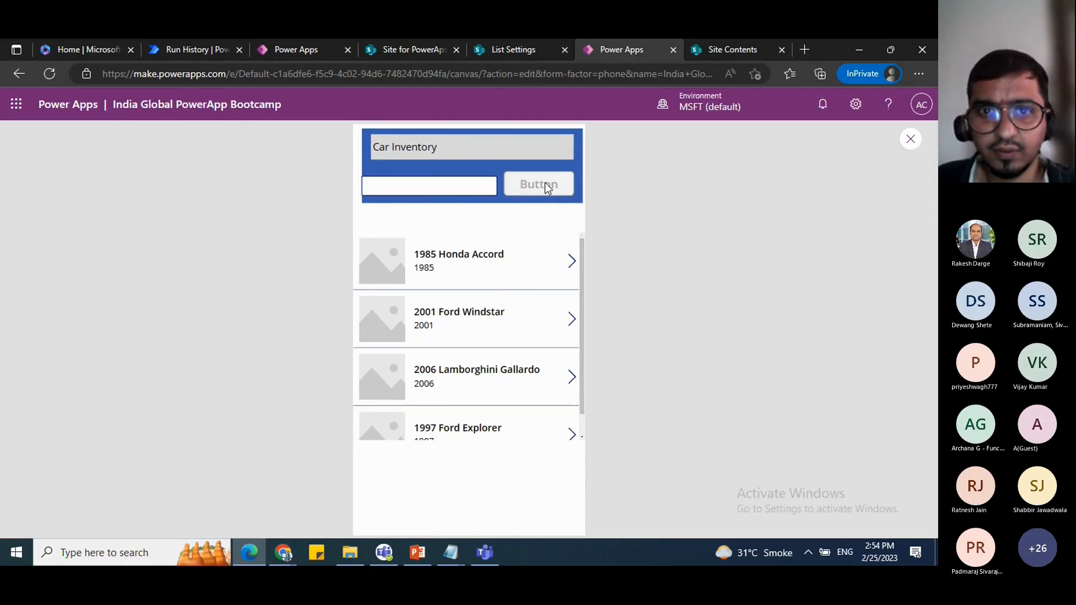
click(424, 184)
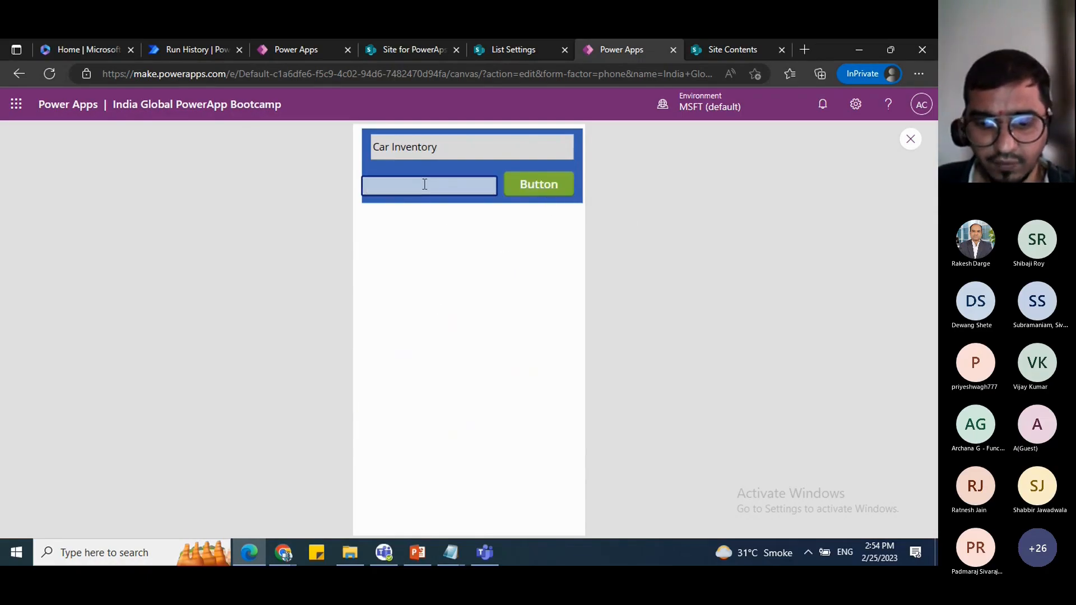
click(529, 187)
scroll(458, 273, down, 1)
scroll(485, 287, up, 1)
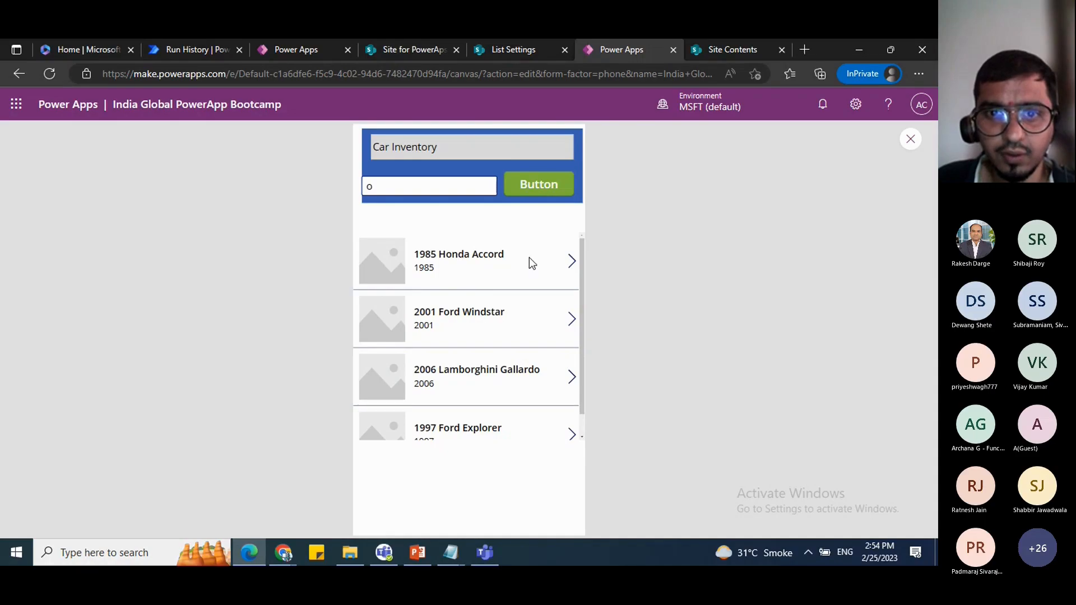
scroll(461, 361, down, 1)
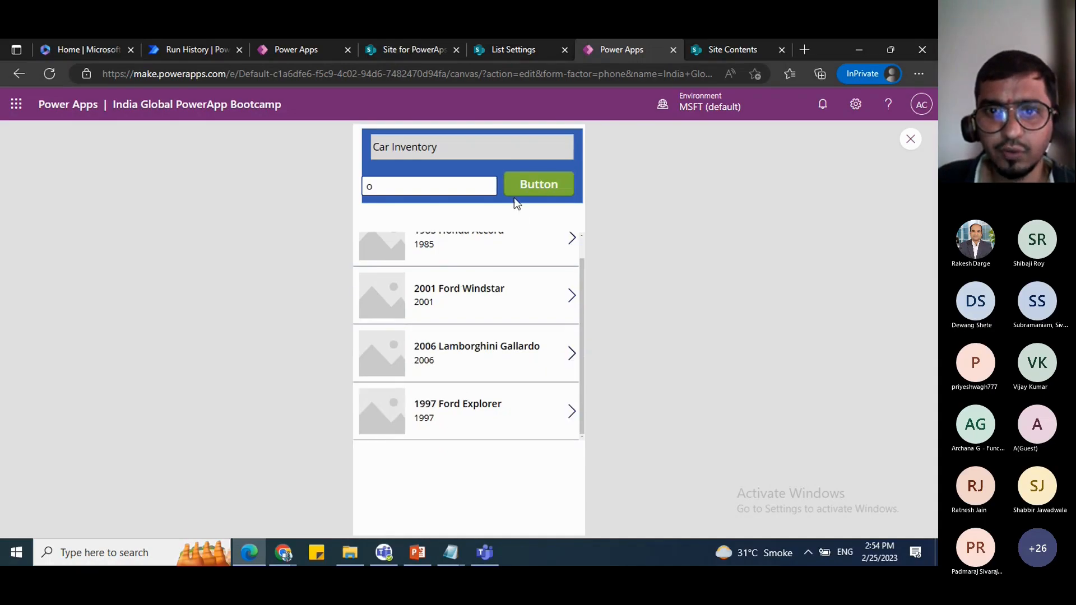
Step: Clear the search box and return to the editor, dismissing the canvas testing tip
click(476, 192)
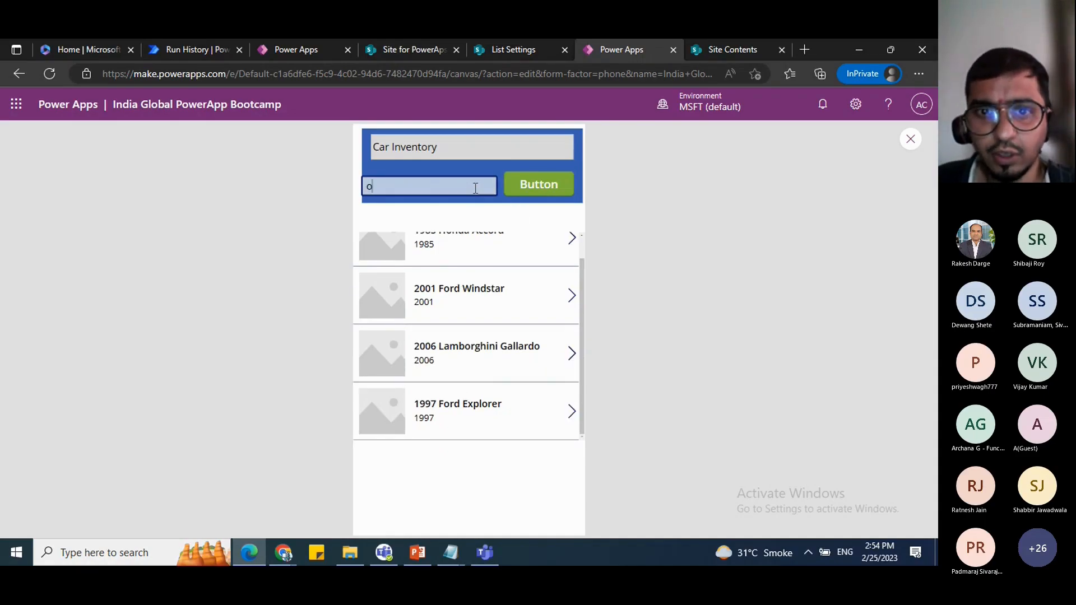
scroll(485, 401, up, 1)
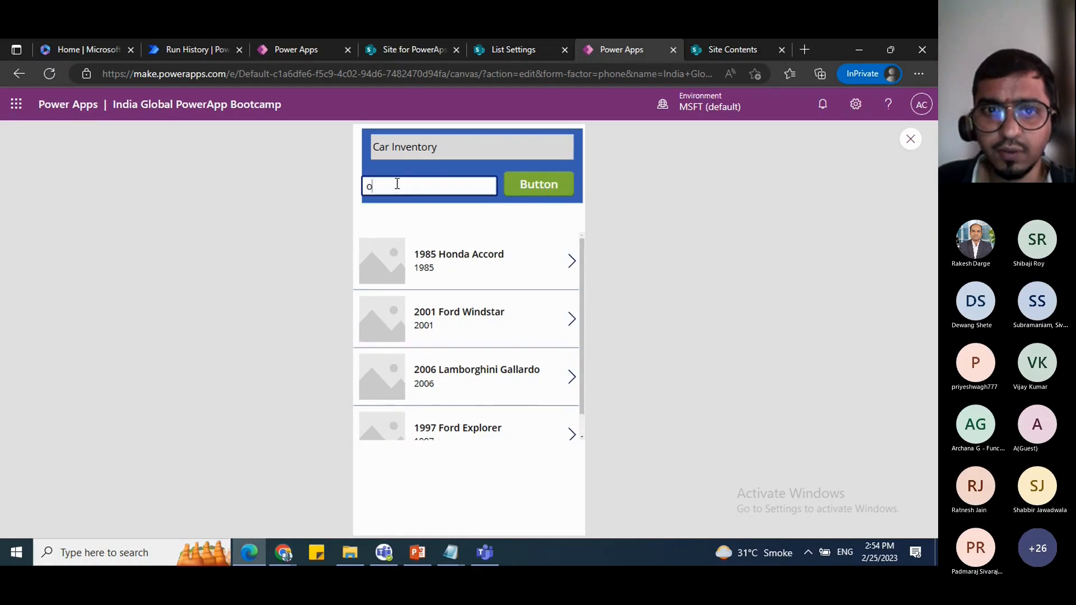
key(BackSpace)
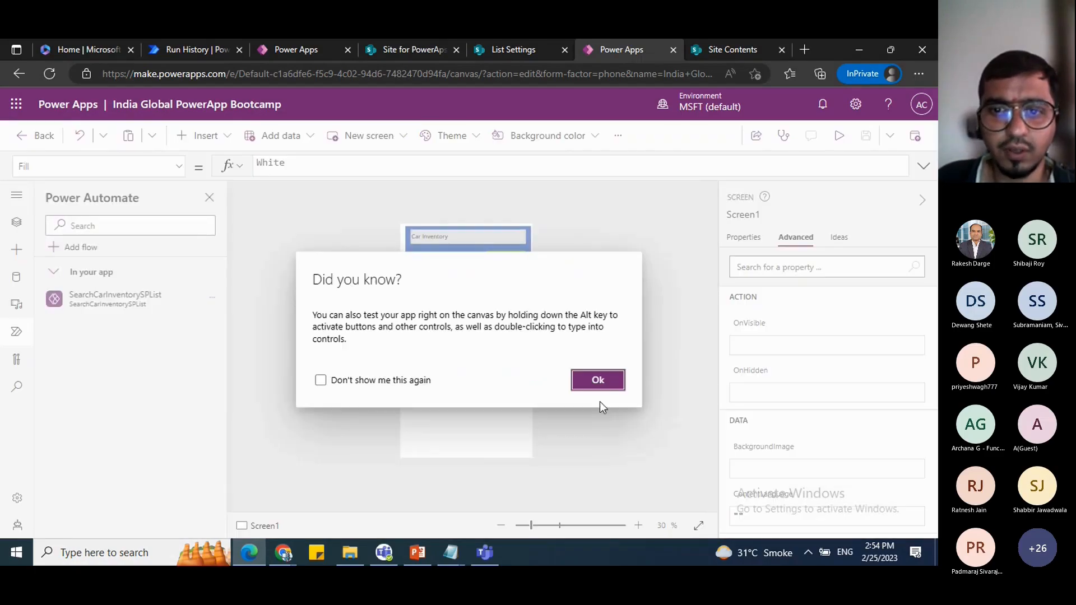
click(586, 385)
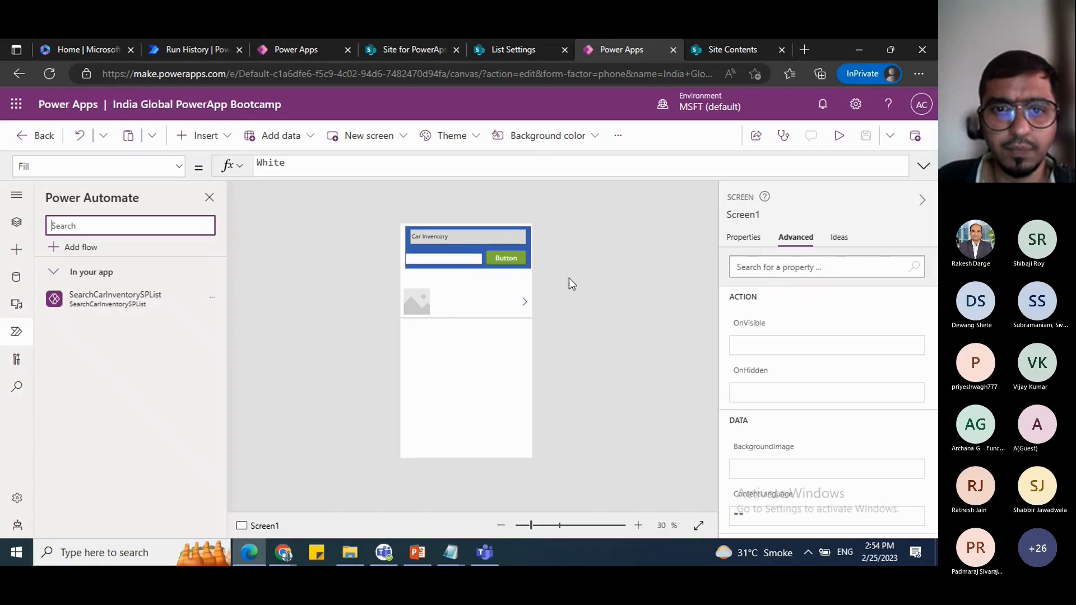
Step: Expand btn-Search's OnSelect formula, and copy the complete If formula under "Button :" from the Notepad notes
click(500, 256)
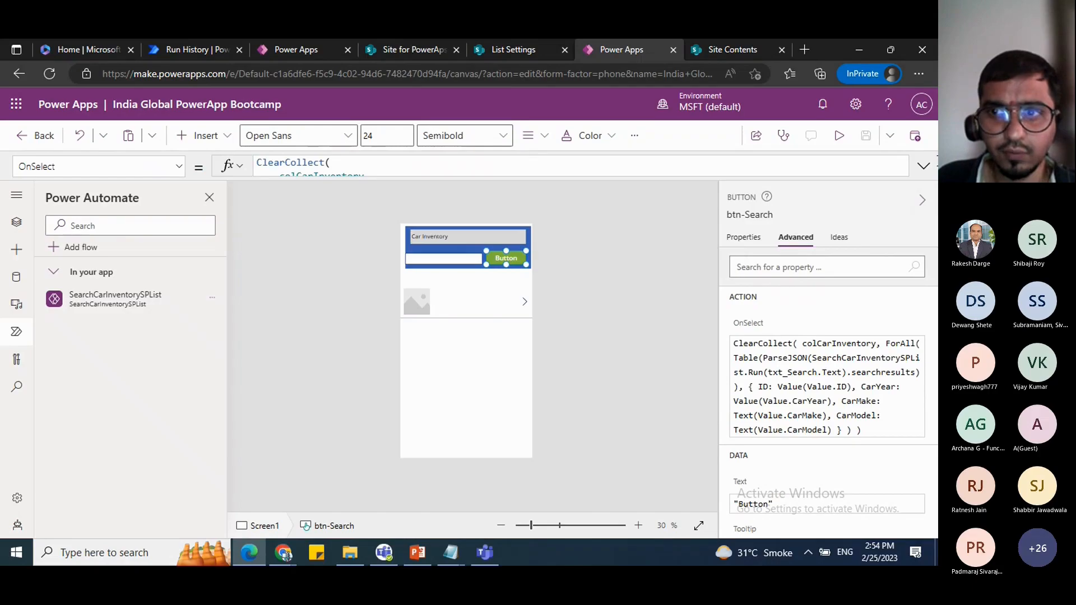
click(923, 166)
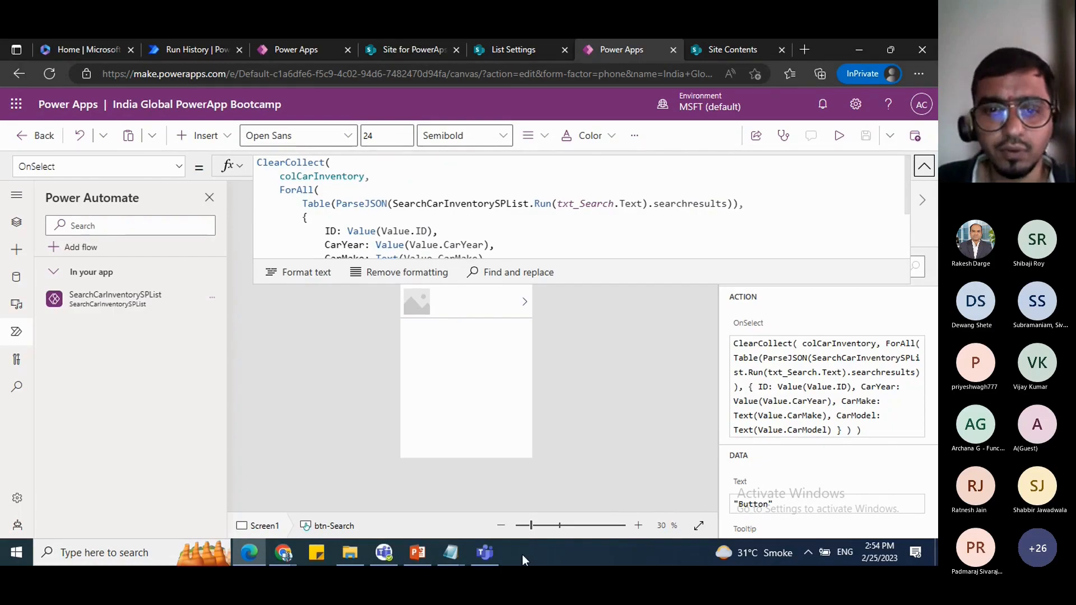
mouse_move(462, 555)
click(493, 487)
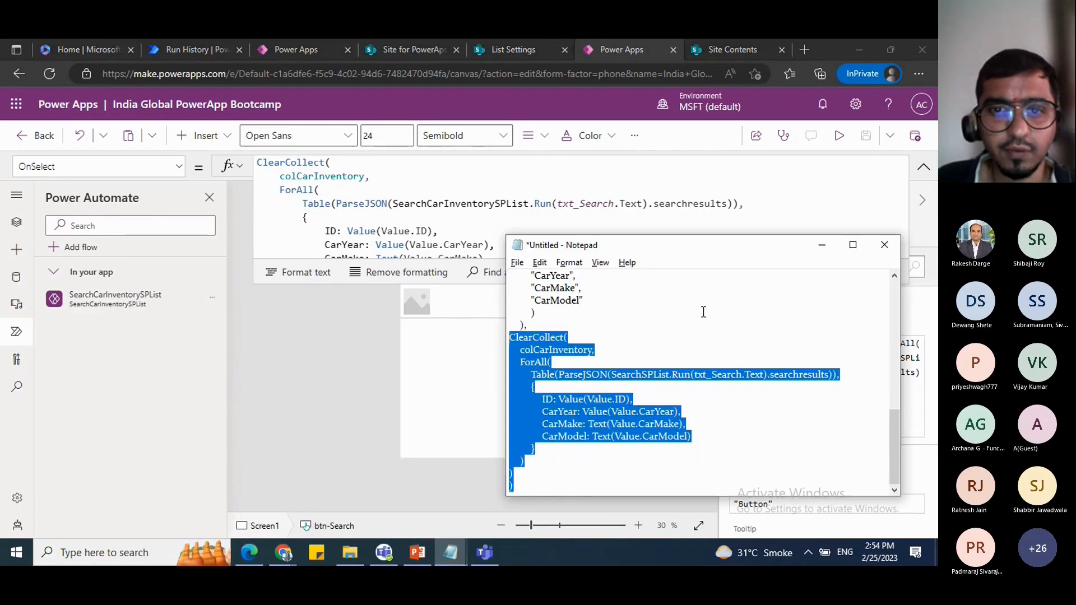
scroll(703, 312, up, 6)
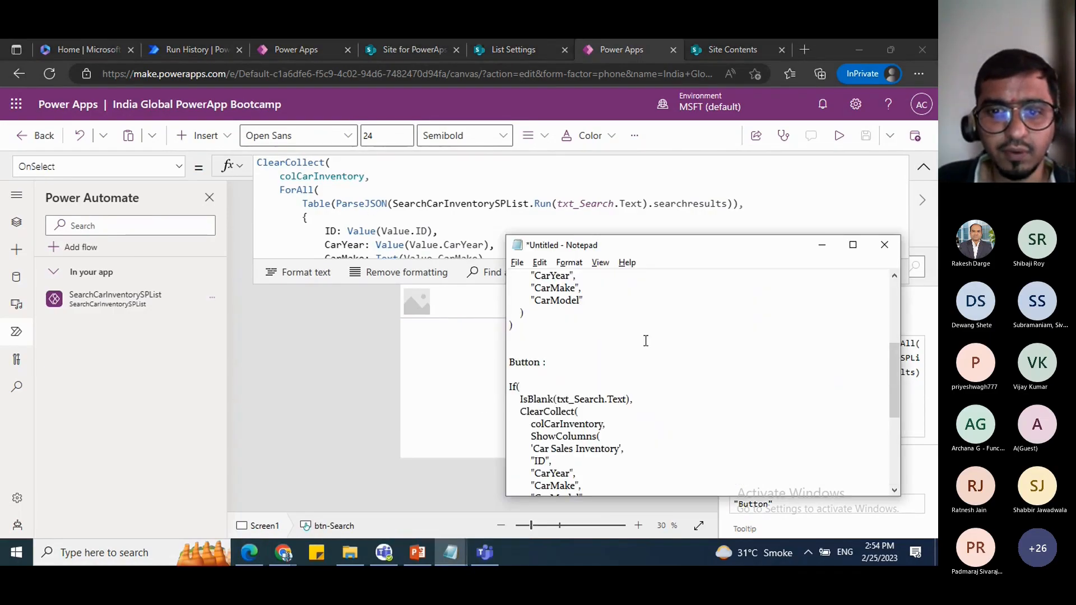
click(509, 386)
scroll(624, 389, down, 3)
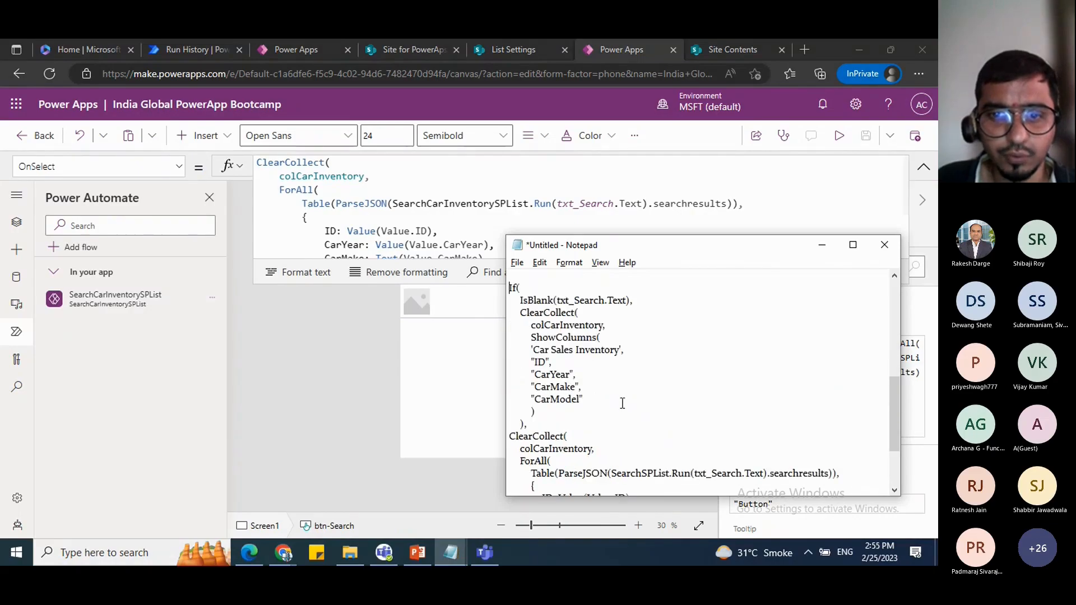
scroll(622, 404, down, 3)
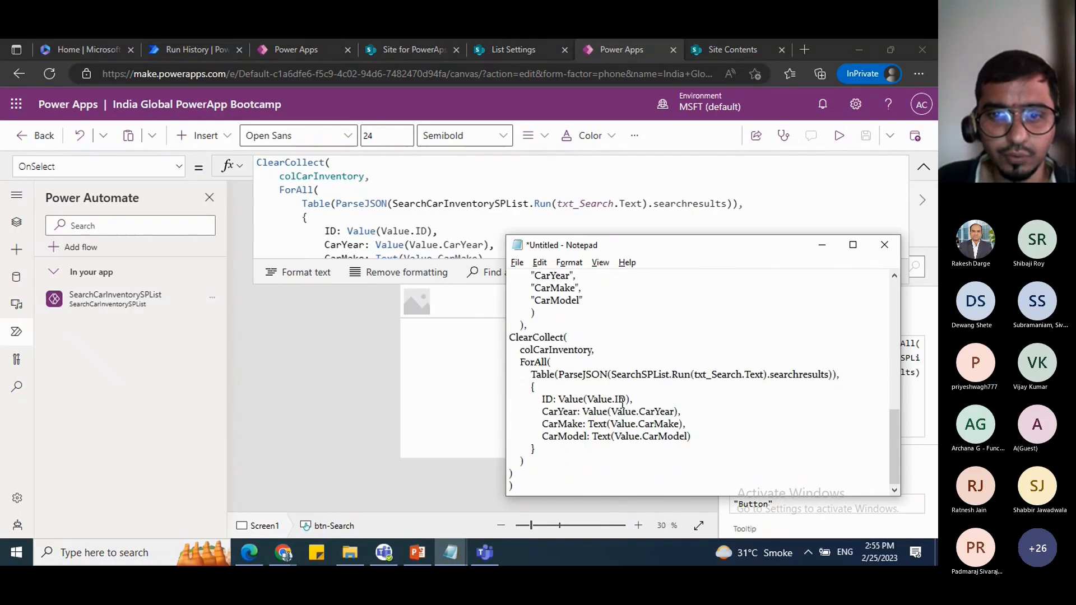
shift+click(519, 485)
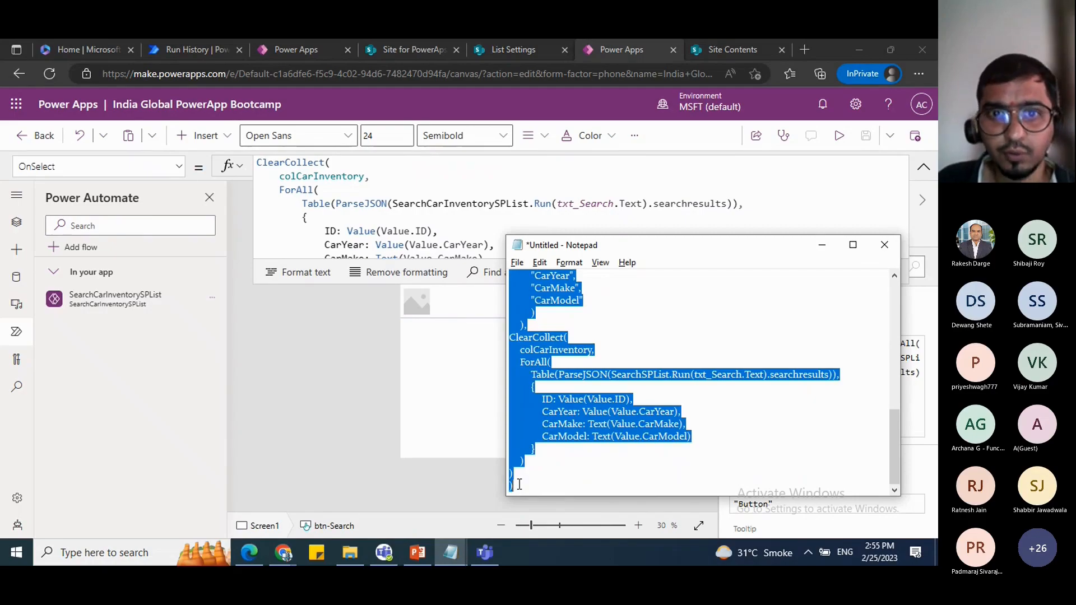
Step: Replace btn-Search's entire OnSelect formula in Power Apps with the copied If formula that handles a blank txt_Search
click(414, 204)
key(ctrl+a)
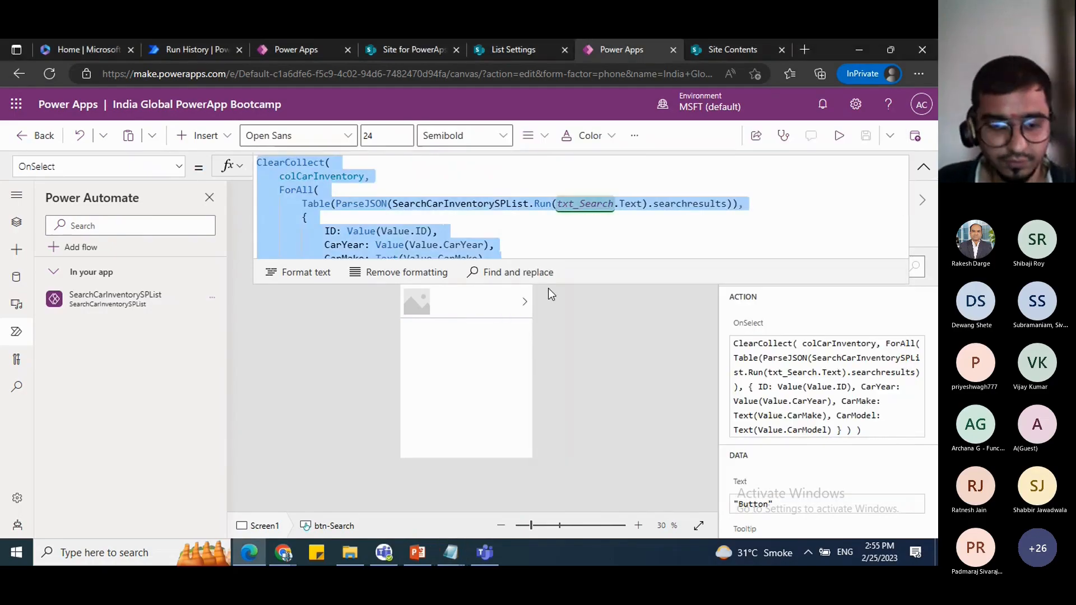
key(ctrl+v)
Step: Change the flow name SearchSPList inside ParseJSON to SearchCarInventorySPList in the OnSelect formula
scroll(542, 220, up, 3)
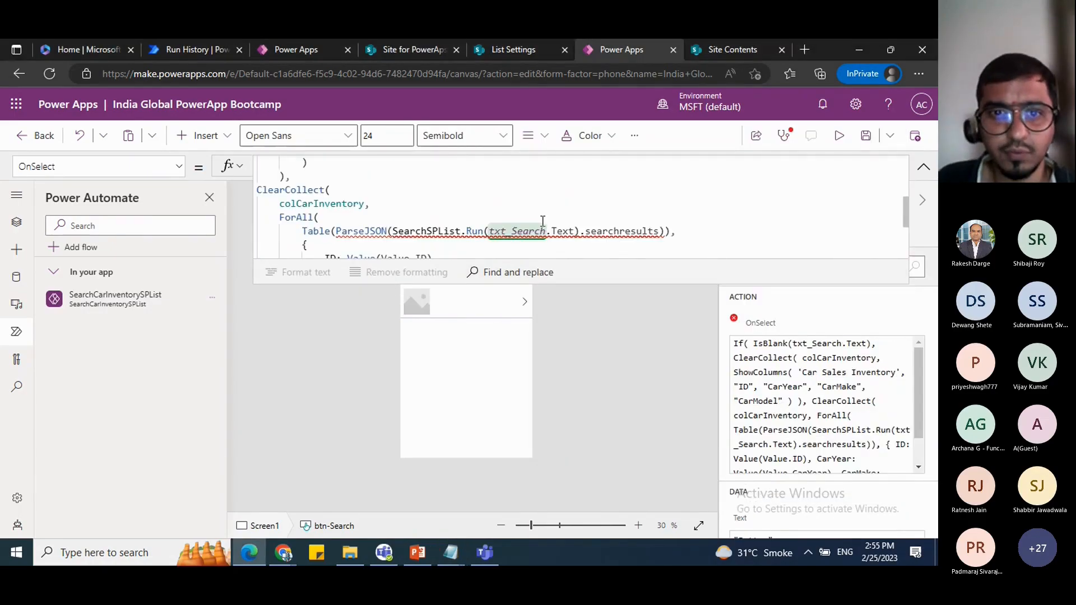
double_click(434, 231)
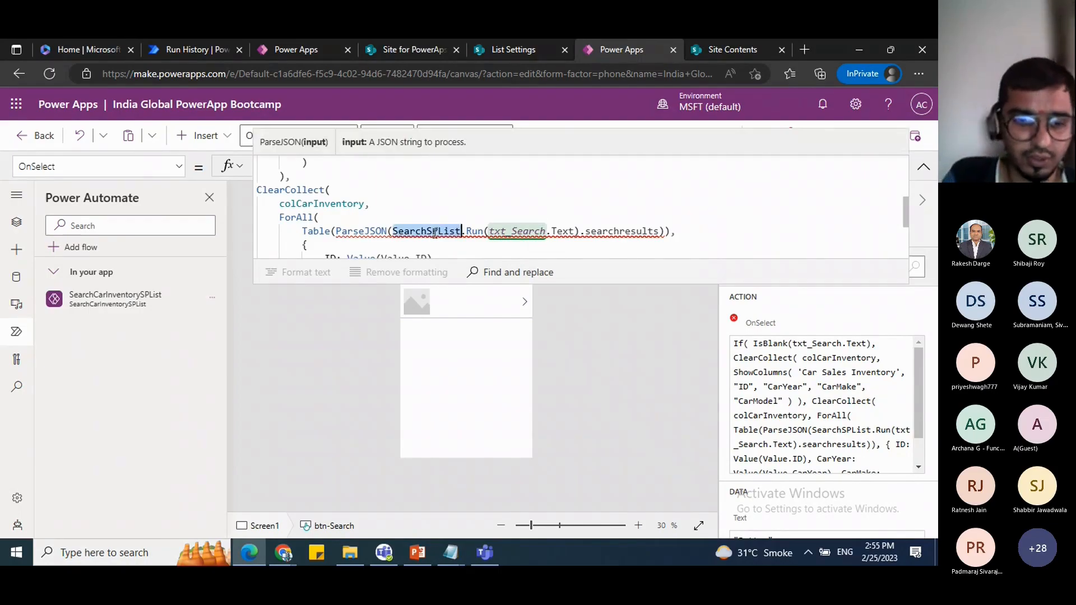
text(Search)
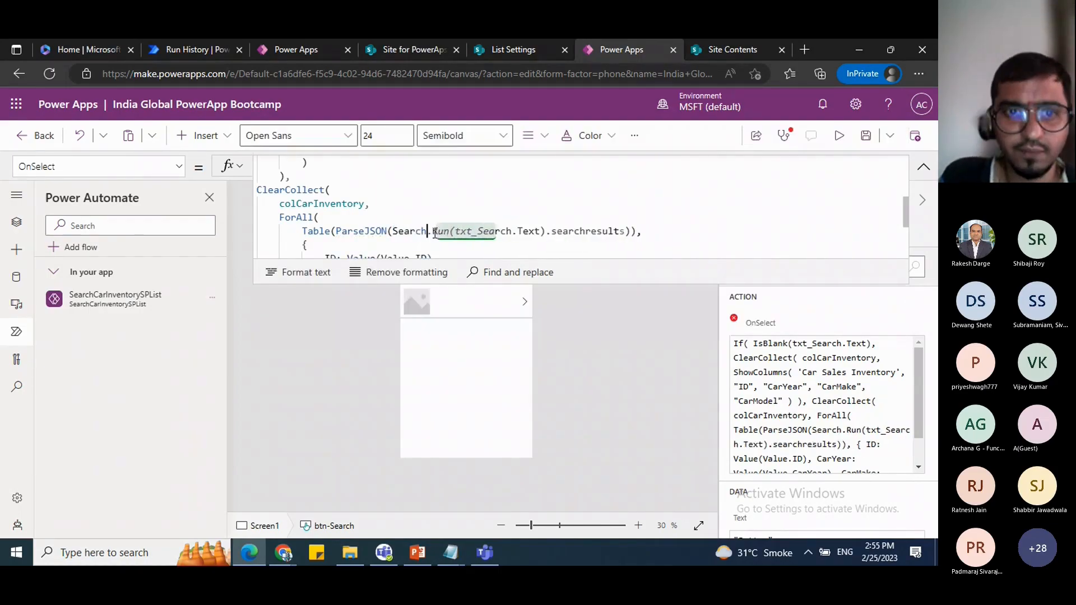
click(306, 322)
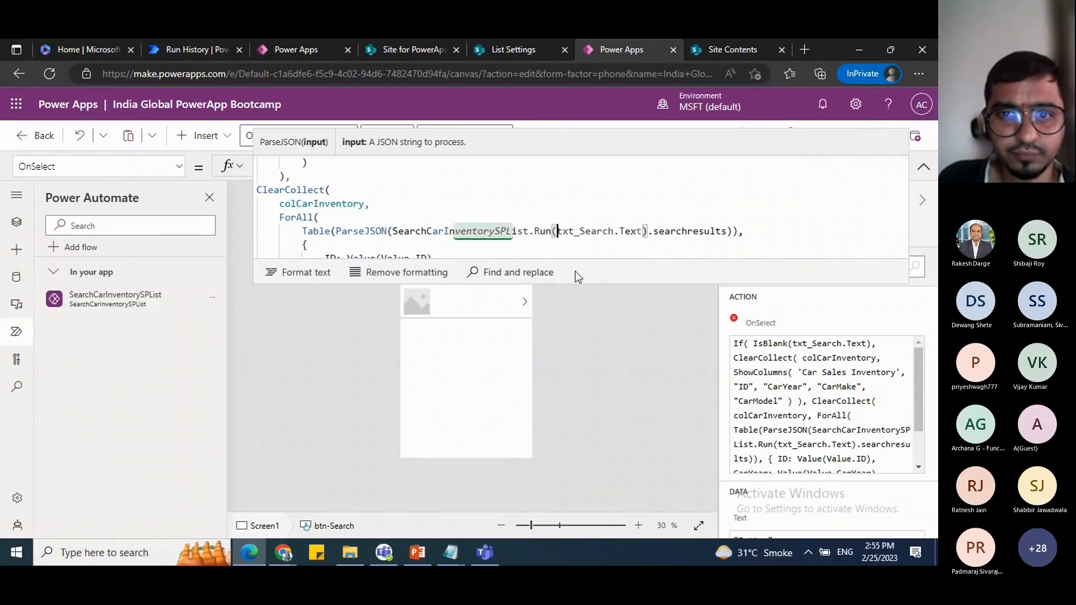
Step: Review the IsBlank condition and both ClearCollect branches of btn-Search's If formula
scroll(573, 211, up, 5)
click(303, 176)
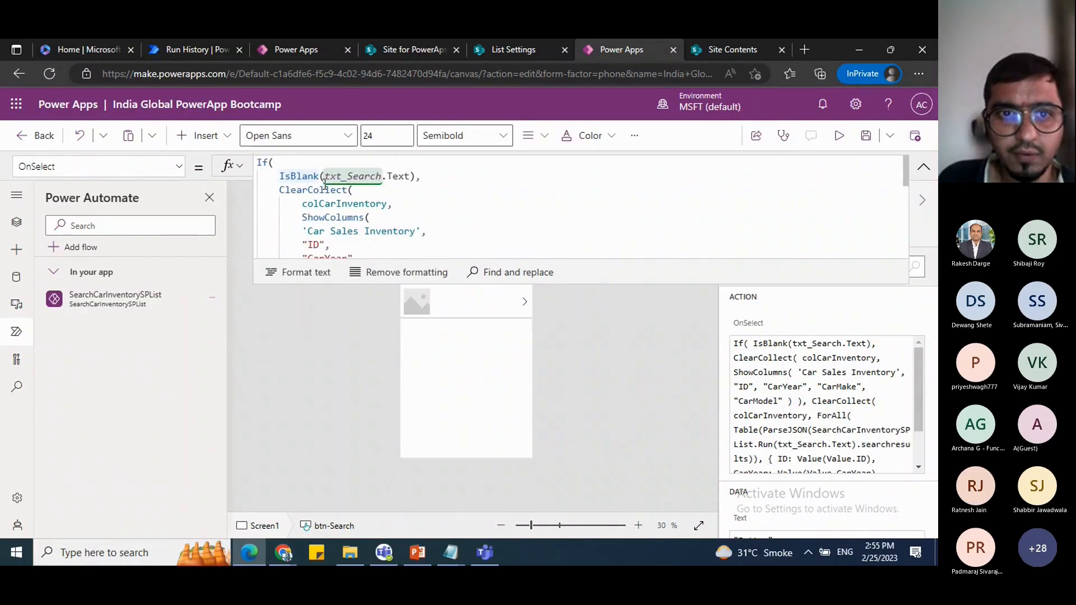
click(329, 202)
scroll(334, 218, down, 4)
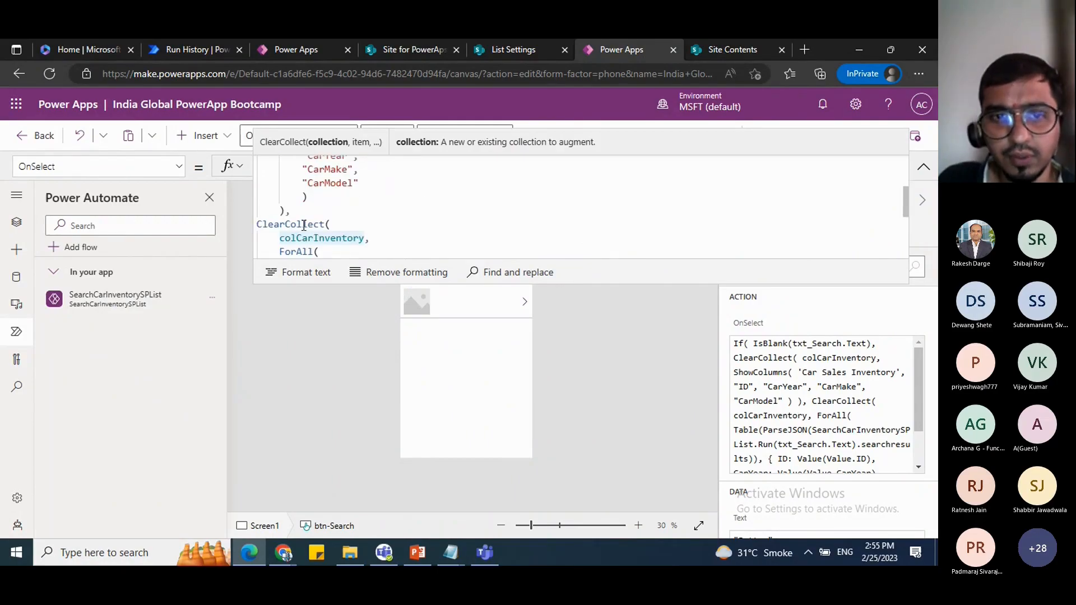
scroll(303, 226, down, 1)
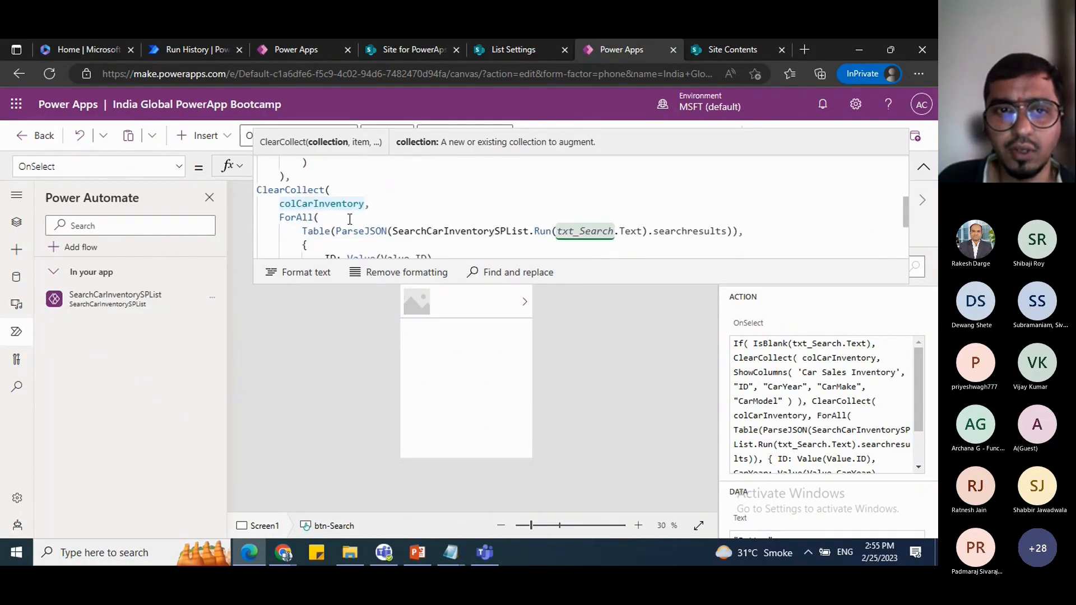
Step: Review the ForAll mapping in the flow-based ClearCollect branch of btn-Search's formula, and collapse the formula
click(315, 204)
scroll(316, 205, down, 1)
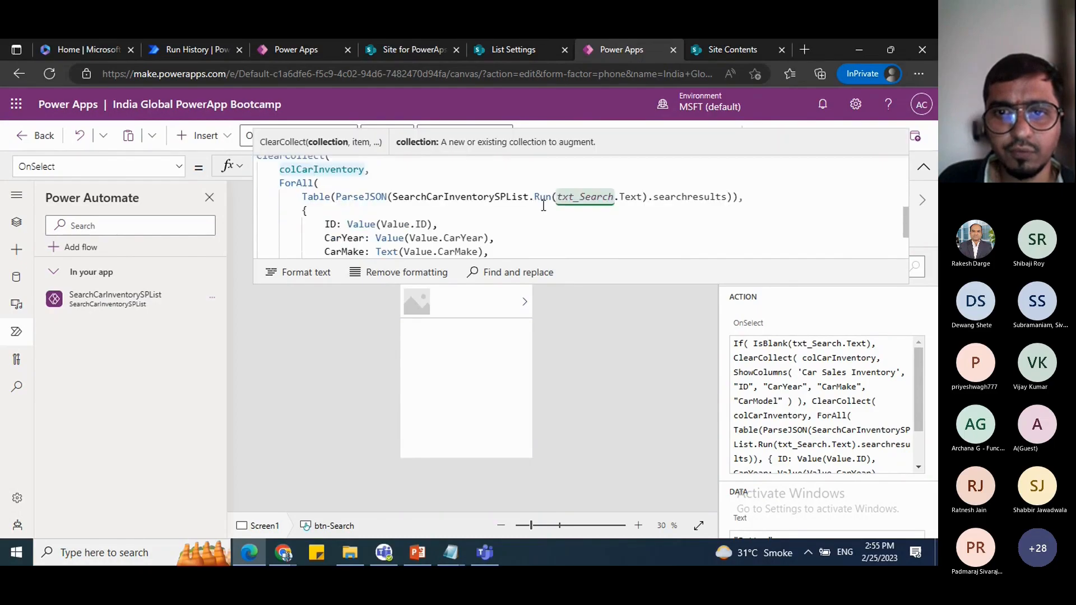
scroll(543, 205, down, 2)
scroll(385, 220, up, 3)
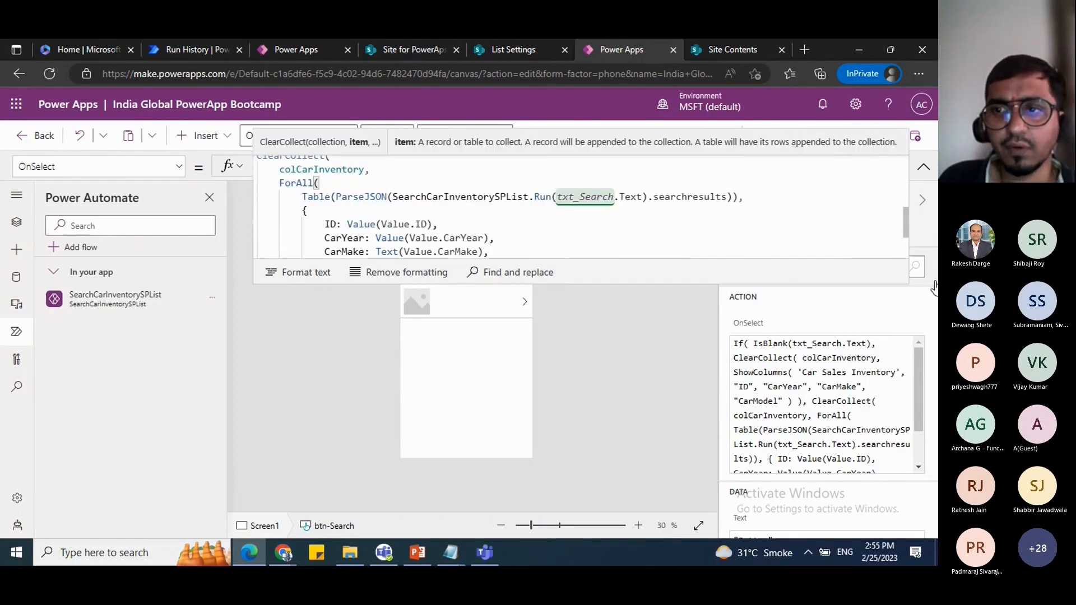
click(923, 166)
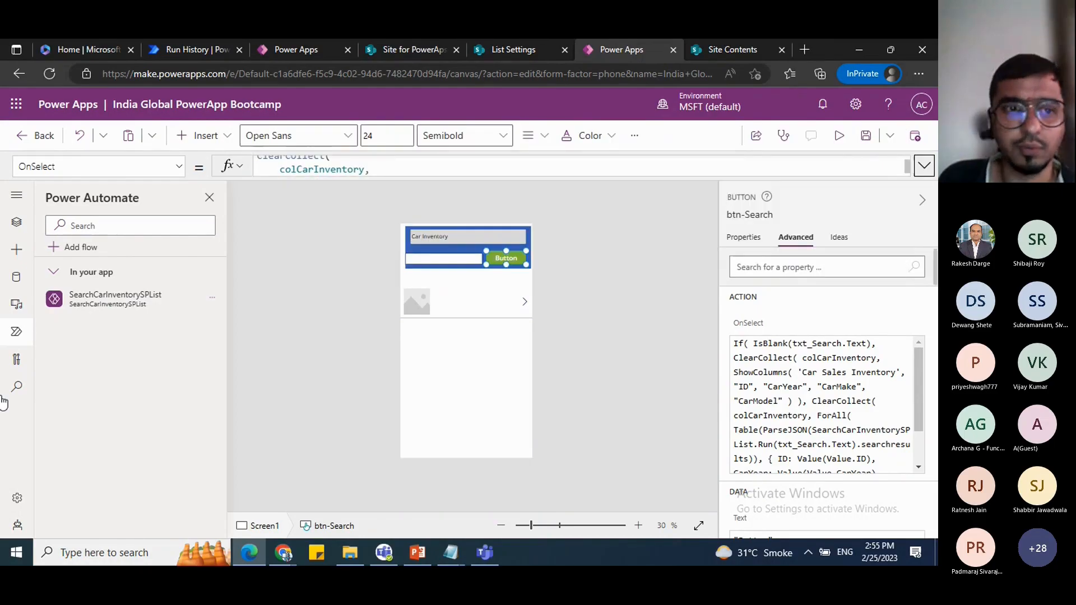
click(577, 261)
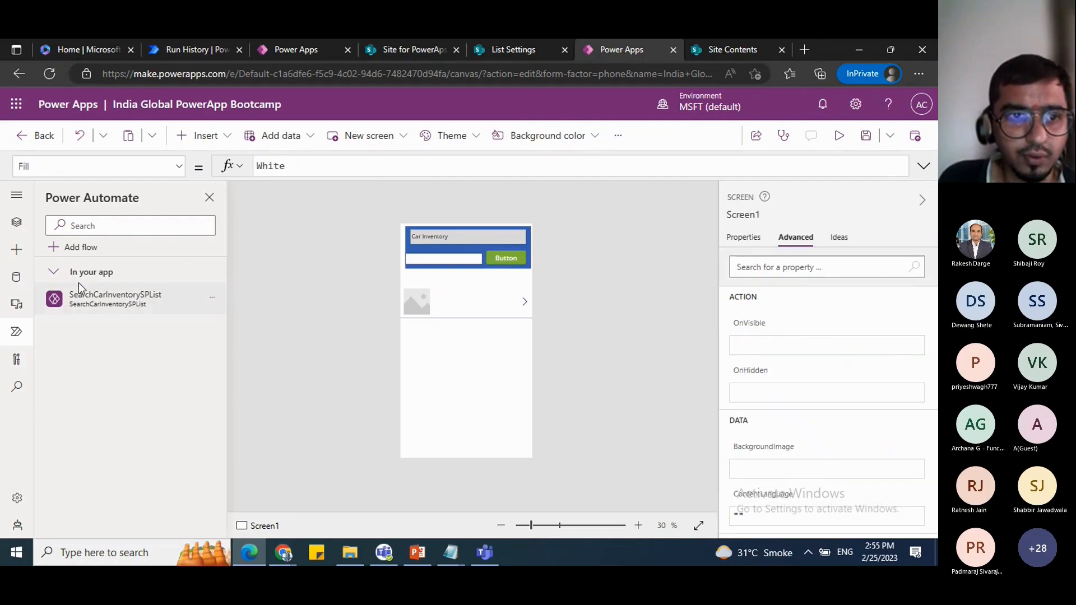
Step: Select the App object in the tree view and open its OnStart property for editing
click(16, 222)
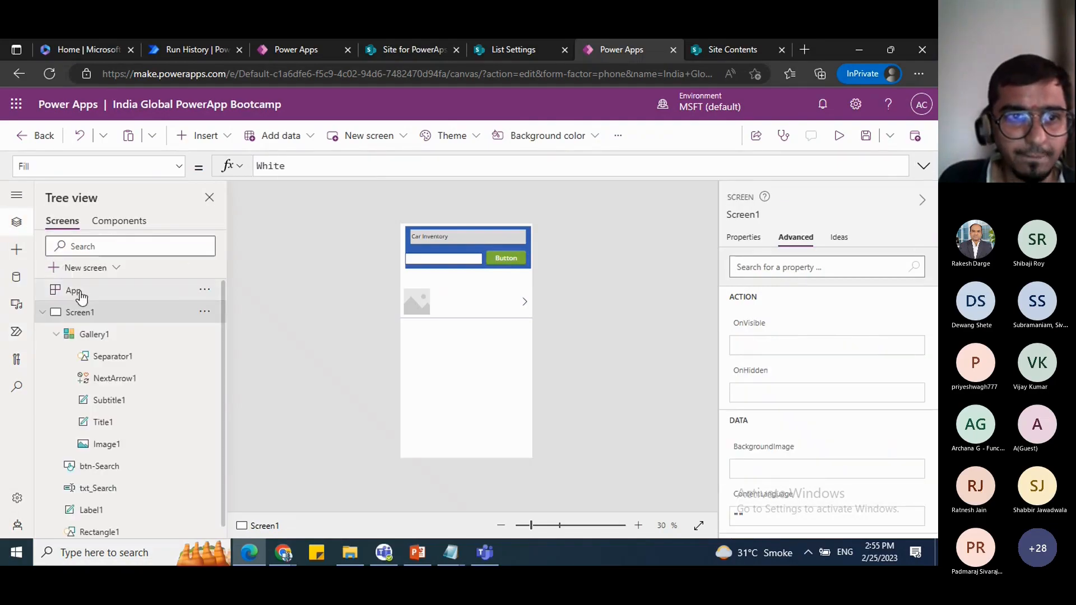
click(74, 290)
click(178, 166)
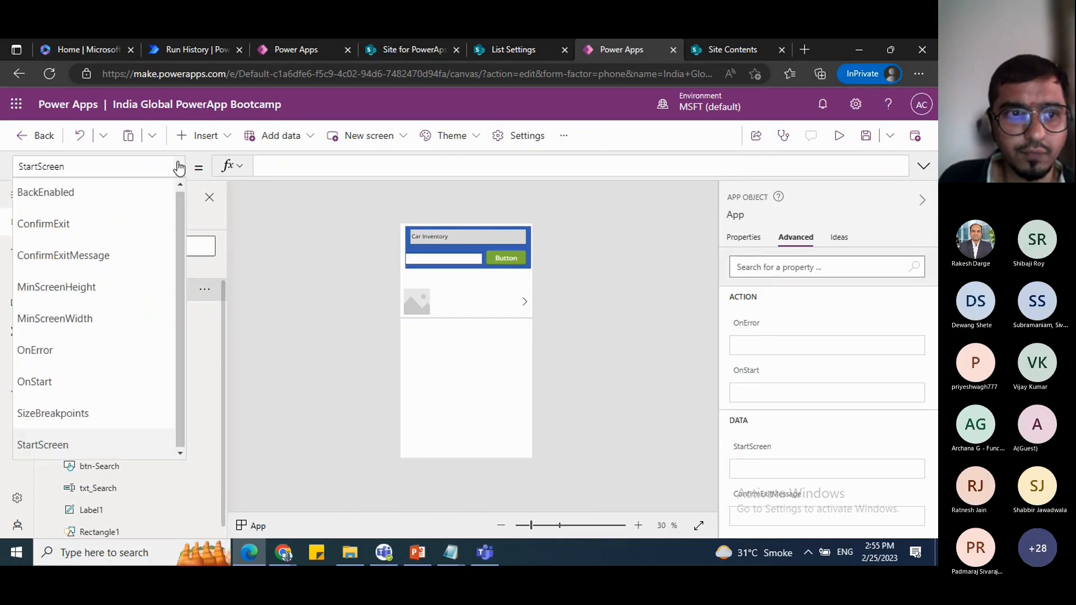
click(57, 383)
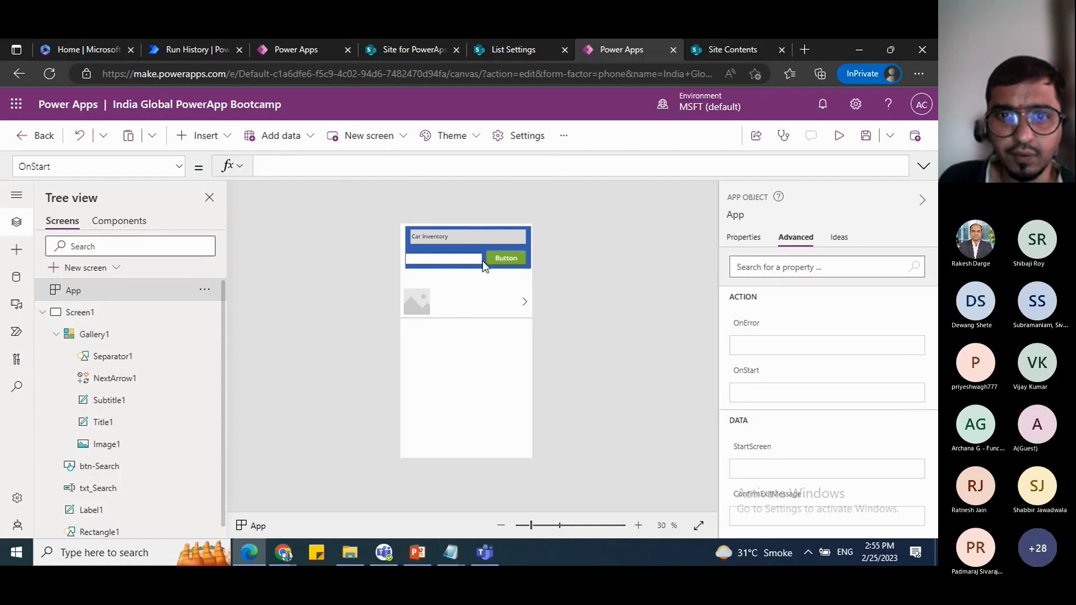
Step: Copy the second ClearCollect block, with ForAll and SearchCarInventorySPList.Run, from btn-Search's OnSelect formula
click(505, 257)
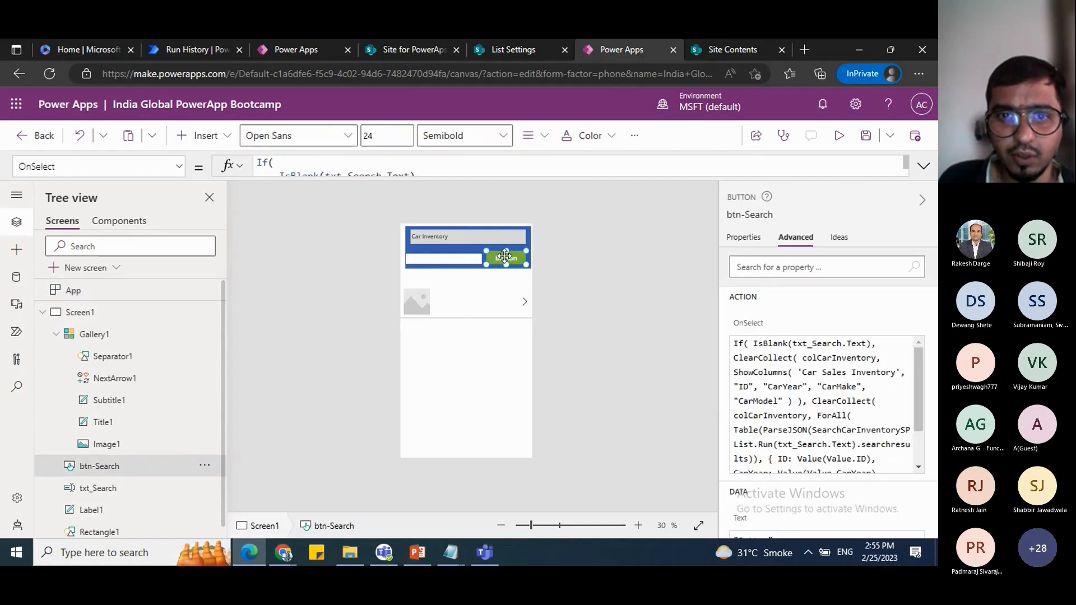
click(923, 166)
scroll(371, 242, down, 2)
scroll(371, 241, down, 2)
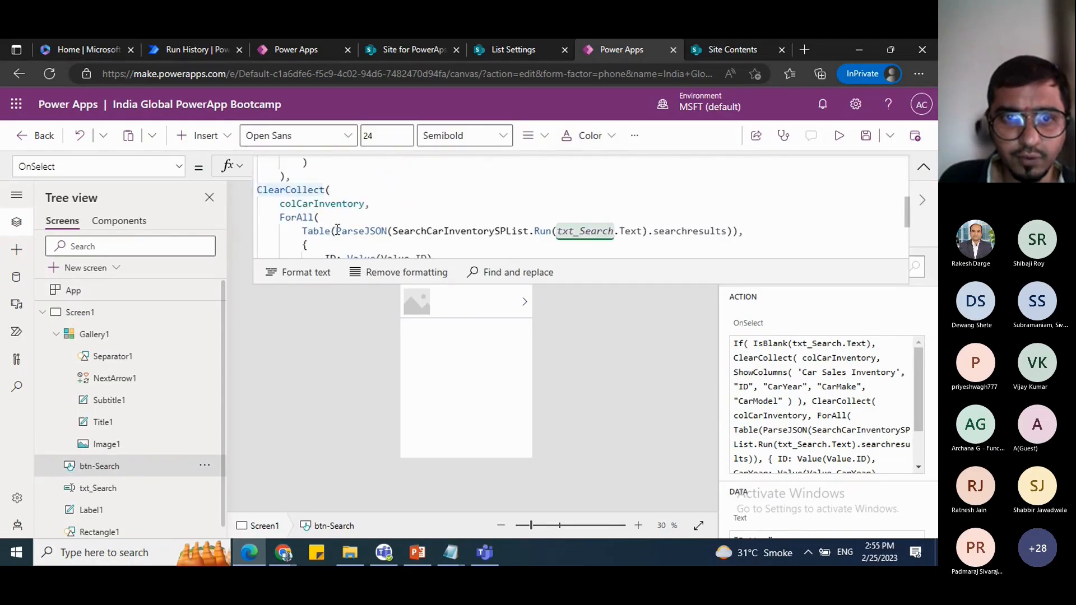
scroll(300, 250, down, 3)
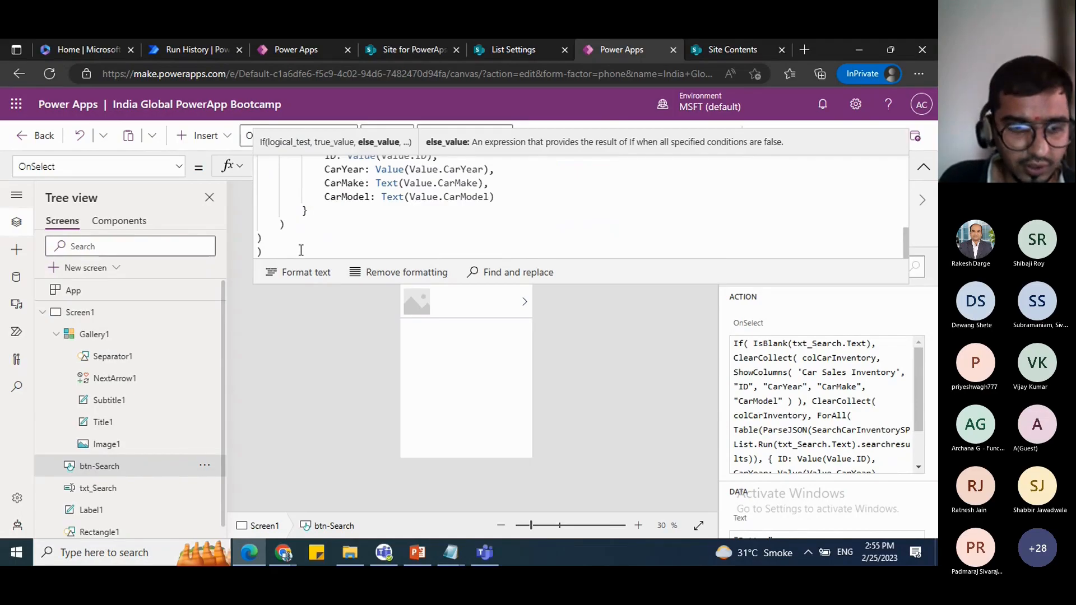
shift+click(274, 235)
key(ctrl+c)
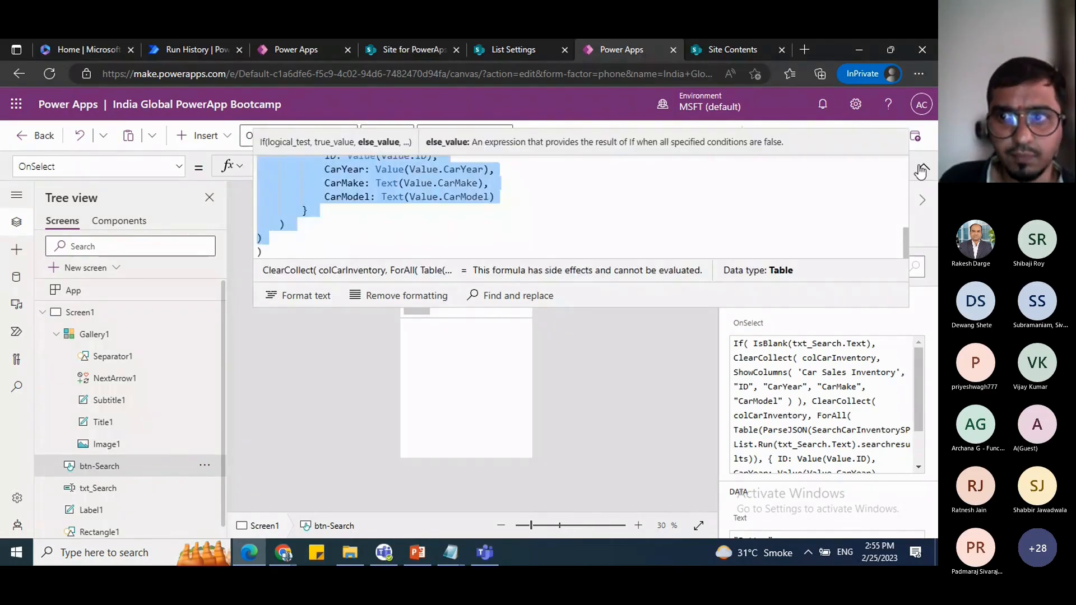
Step: Paste the copied ClearCollect block into the App's OnStart formula
click(920, 171)
click(71, 289)
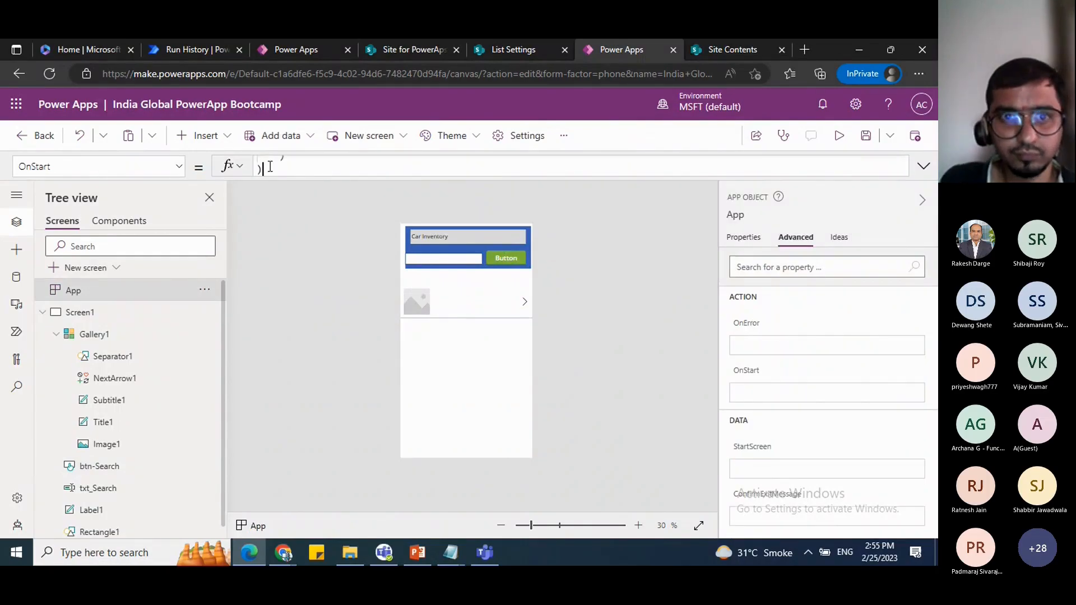
key(ctrl+v)
scroll(342, 213, up, 2)
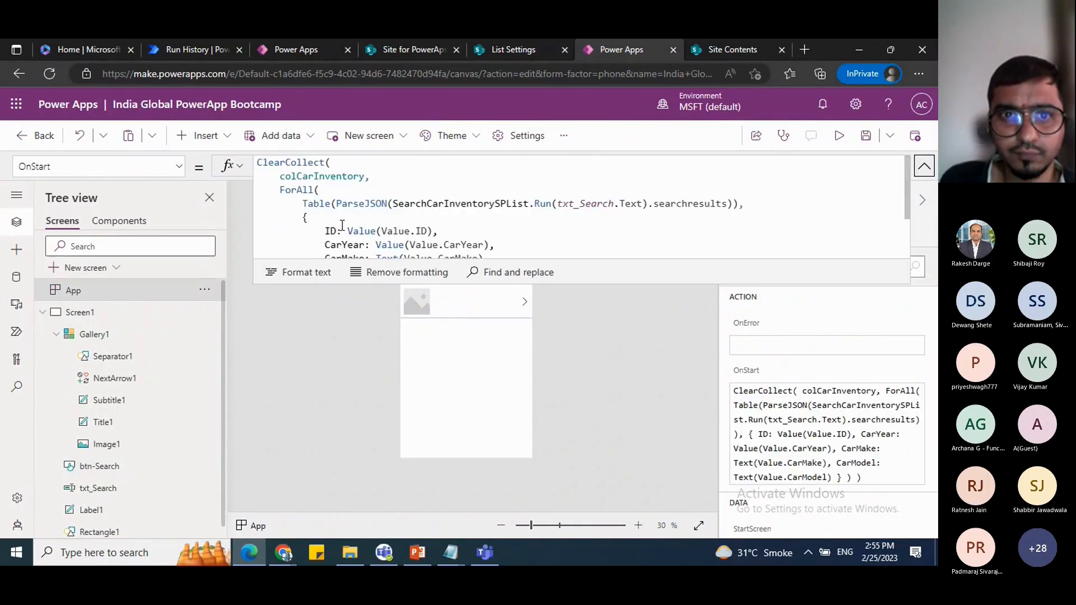
Step: Try to trim the OnStart formula by deleting the ForAll and Table(ParseJSON lines and one surplus closing parenthesis
click(459, 189)
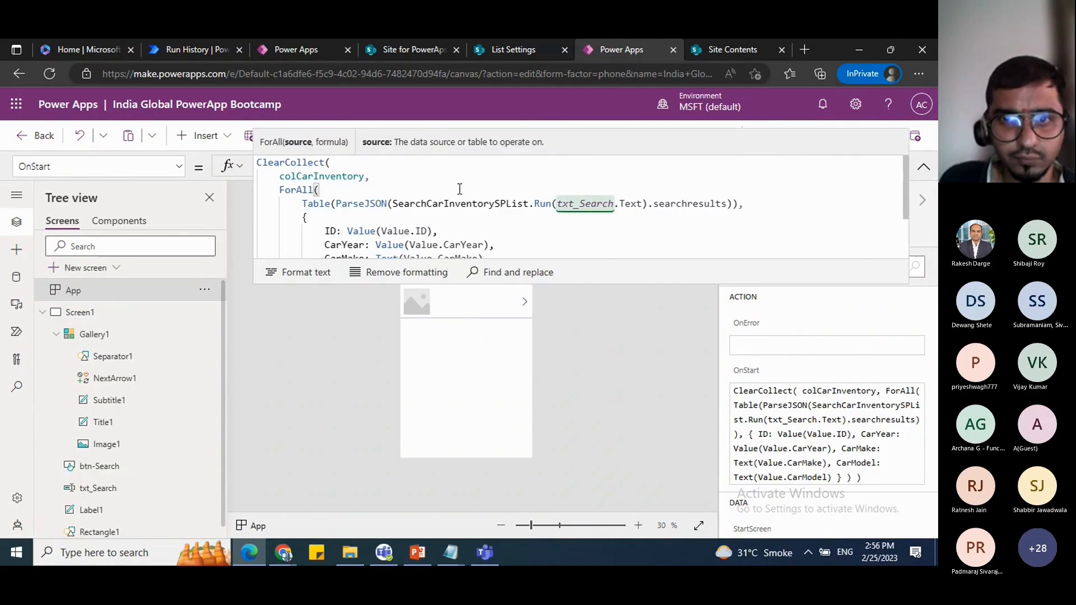
click(362, 204)
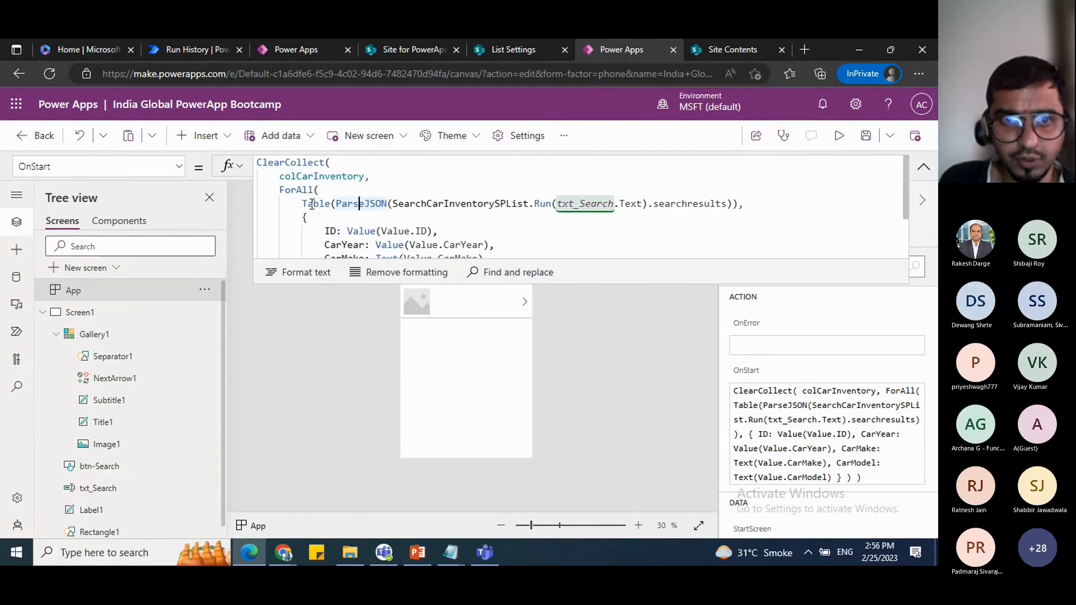
click(281, 190)
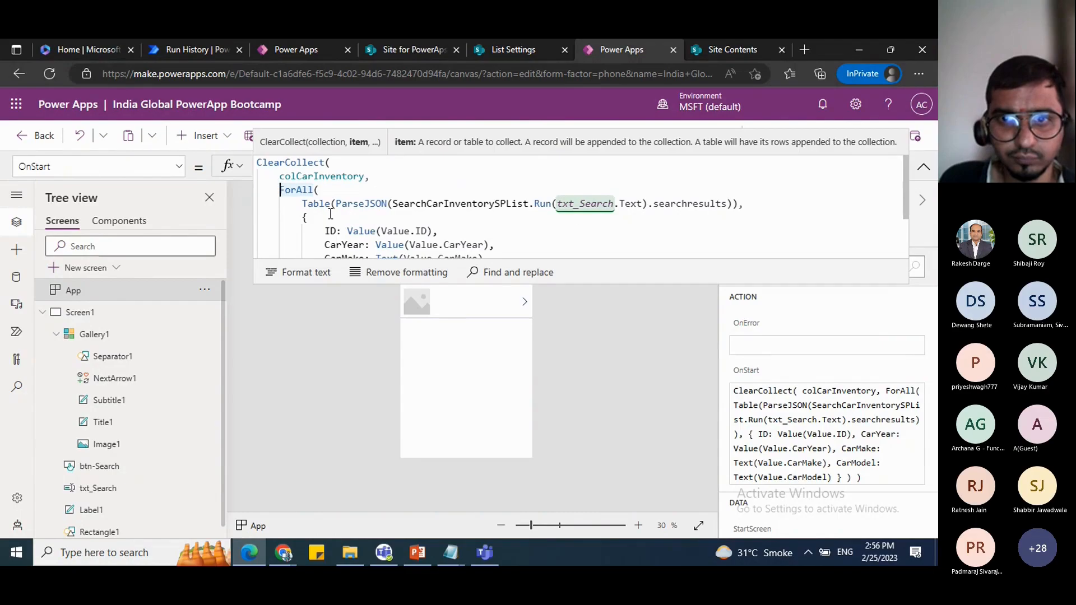
shift+click(746, 206)
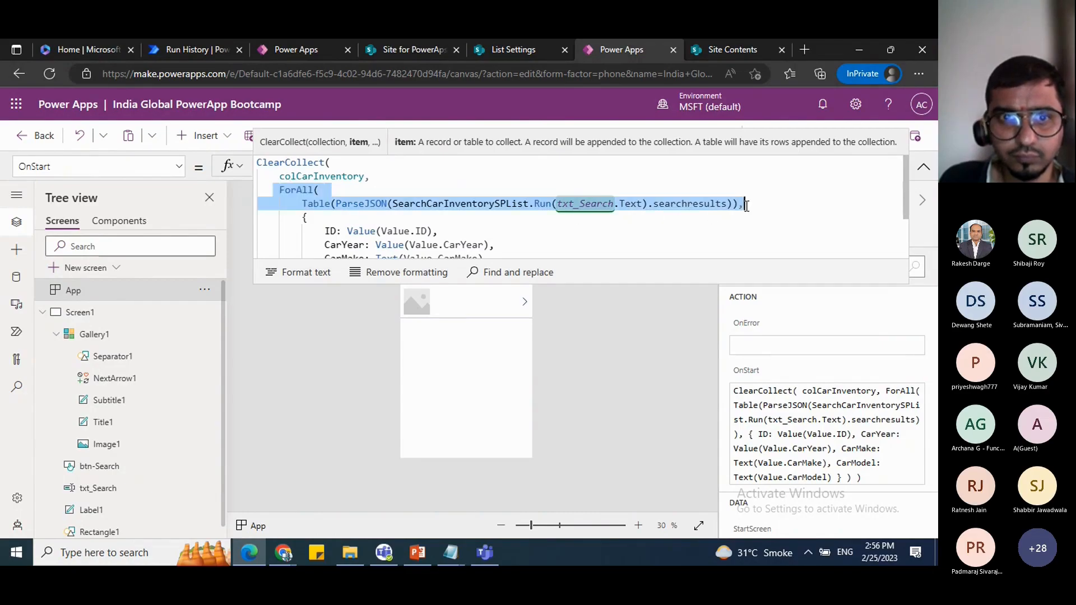
key(Delete)
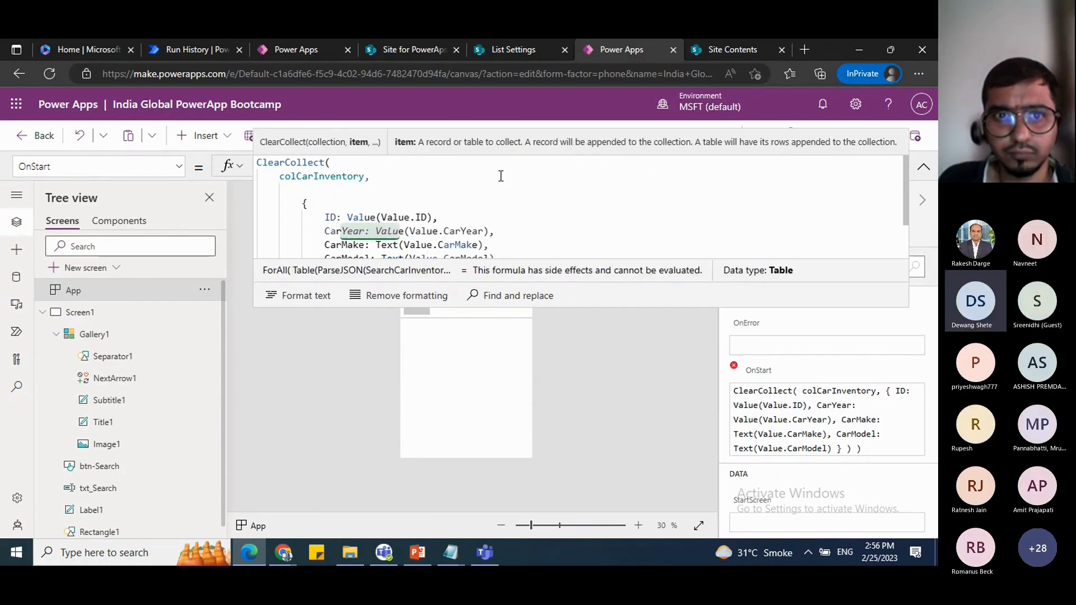
key(Delete)
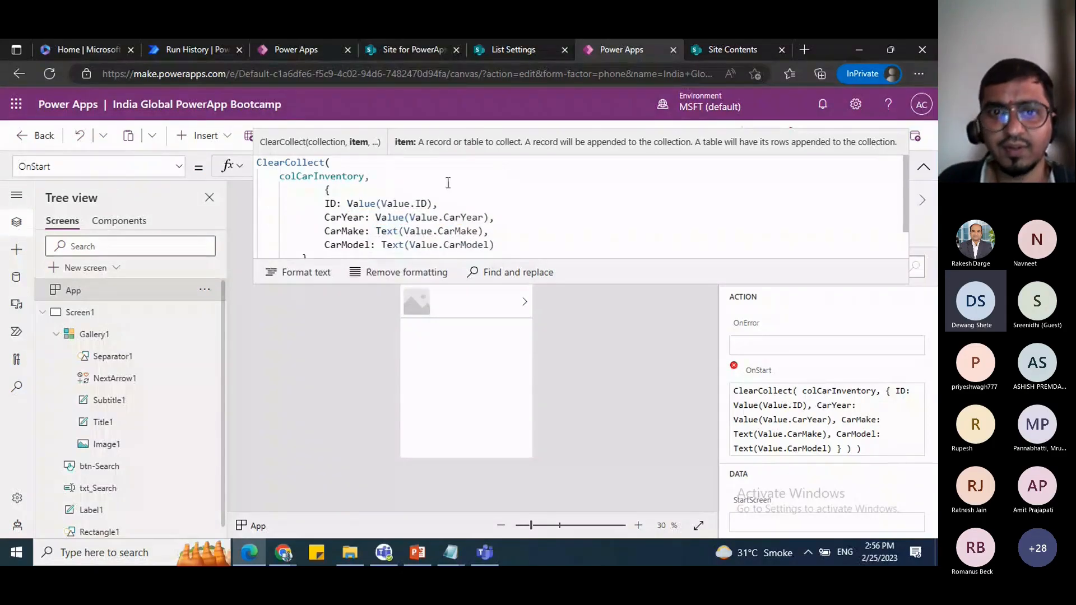
scroll(385, 232, down, 1)
key(BackSpace)
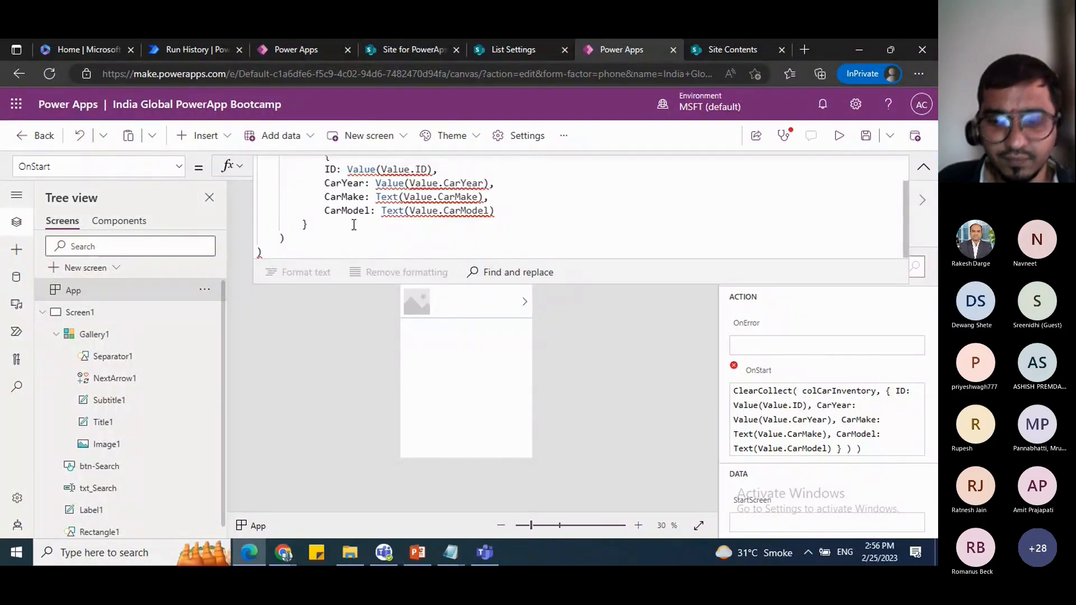
scroll(353, 224, up, 3)
scroll(466, 192, down, 1)
scroll(465, 192, up, 1)
click(465, 192)
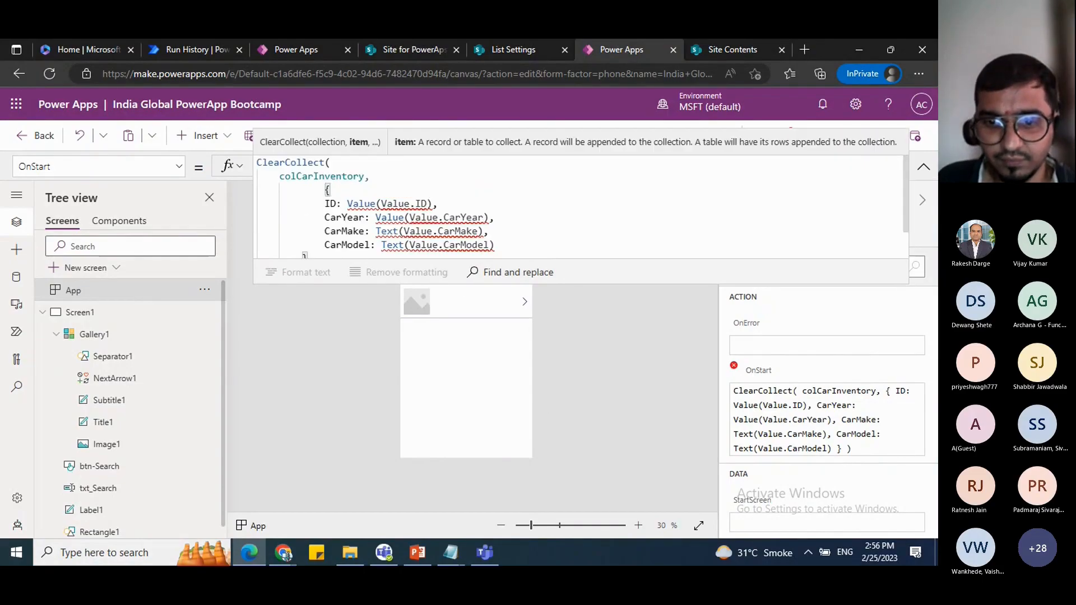
Step: Switch to the Notepad notes and copy the ClearCollect formula with ShowColumns under "OnStart of App :"
click(455, 553)
click(492, 495)
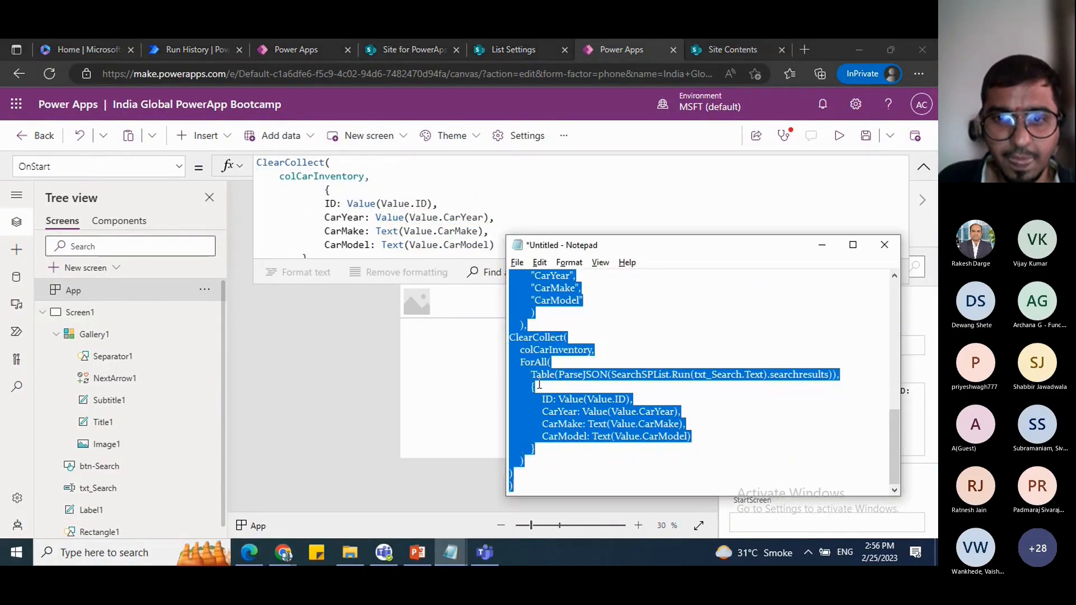
scroll(539, 383, up, 10)
scroll(558, 412, down, 3)
click(548, 414)
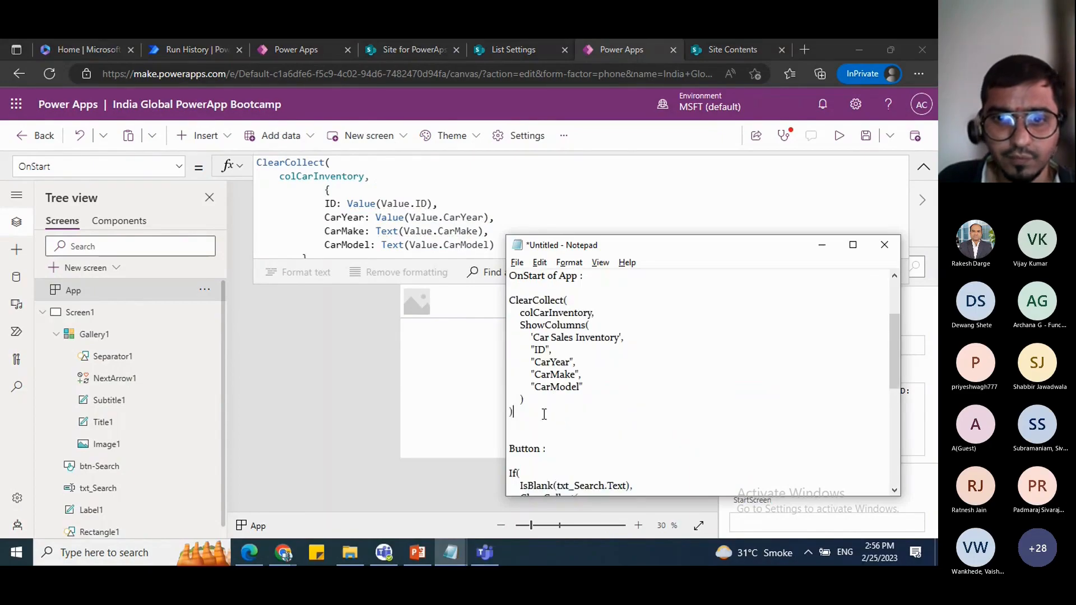
scroll(547, 417, up, 3)
drag(511, 396, 582, 485)
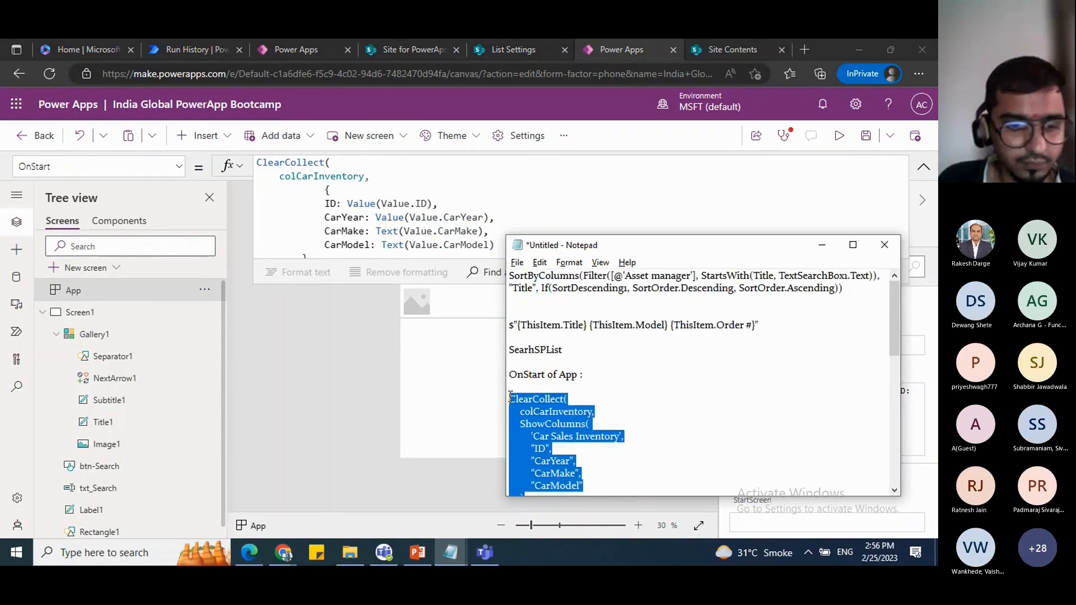
Step: Replace the App's OnStart formula in Power Apps with the copied ClearCollect of ID, CarYear, CarMake and CarModel from 'Car Sales Inventory', and save the app
click(359, 203)
key(ctrl+a)
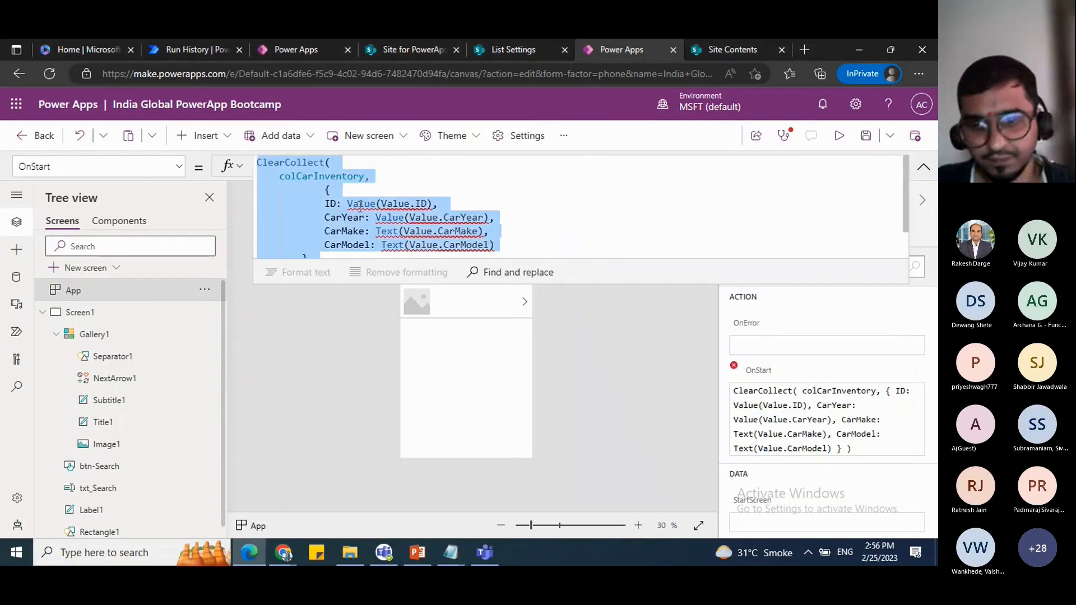
key(Delete)
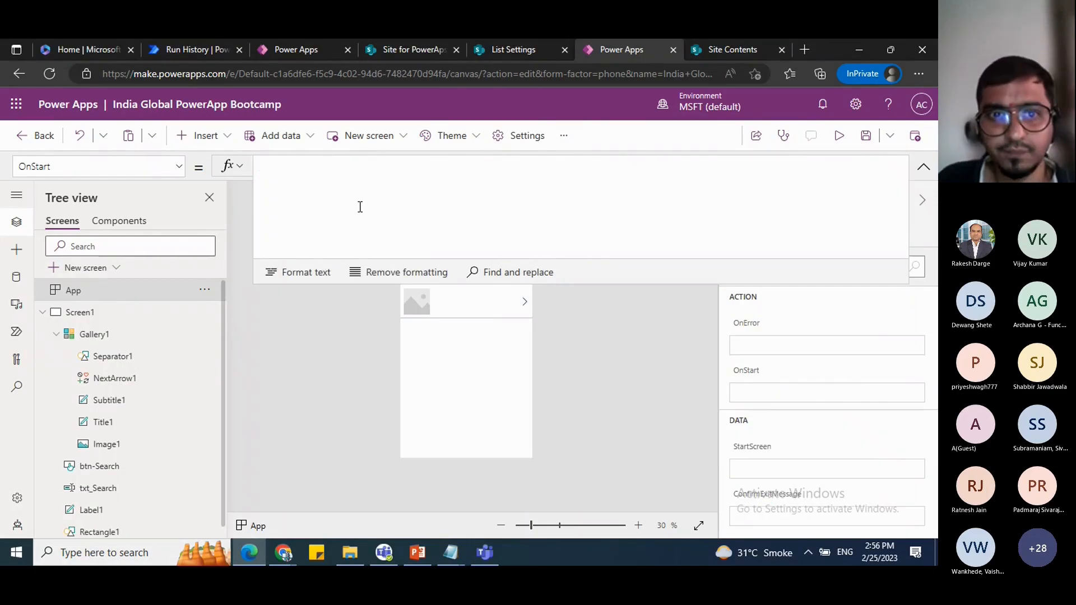
text(ClearCollect(     colCarInventory,     ShowColumns(         'Car Sales Inventory',         "ID",         "CarYear",         "CarMake",         "CarModel"     ) ))
click(865, 135)
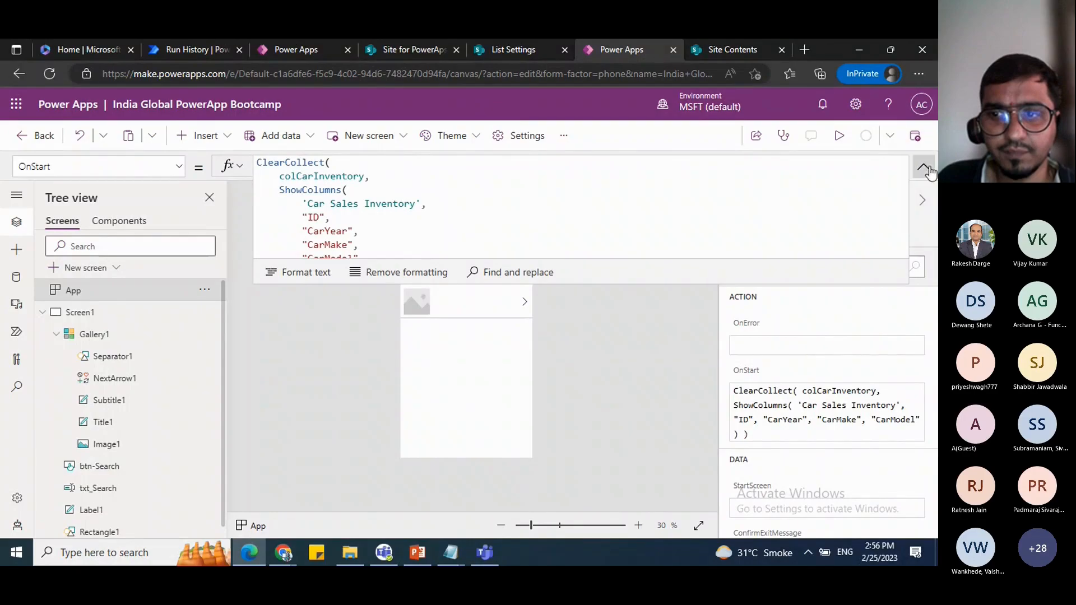
scroll(633, 227, down, 2)
scroll(633, 227, up, 2)
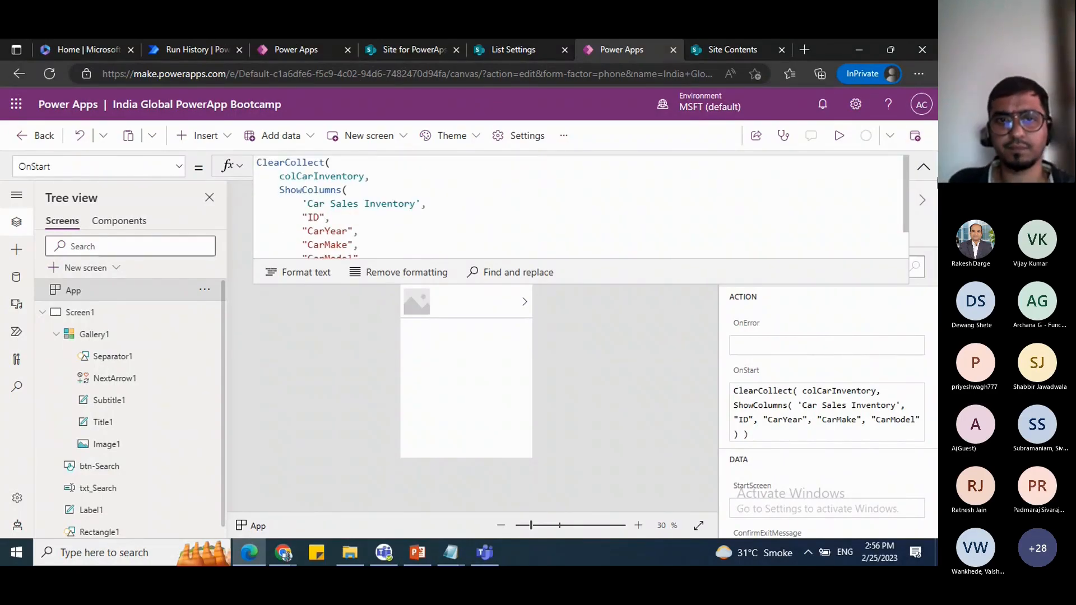
click(923, 167)
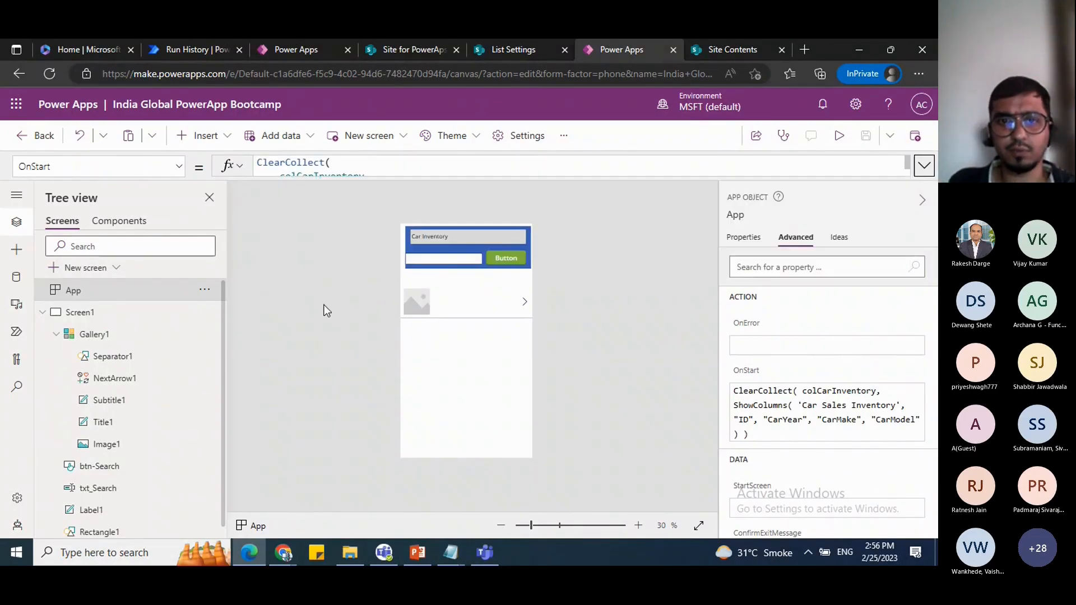
Step: Publish the current version of the India Global PowerApp Bootcamp app
click(599, 220)
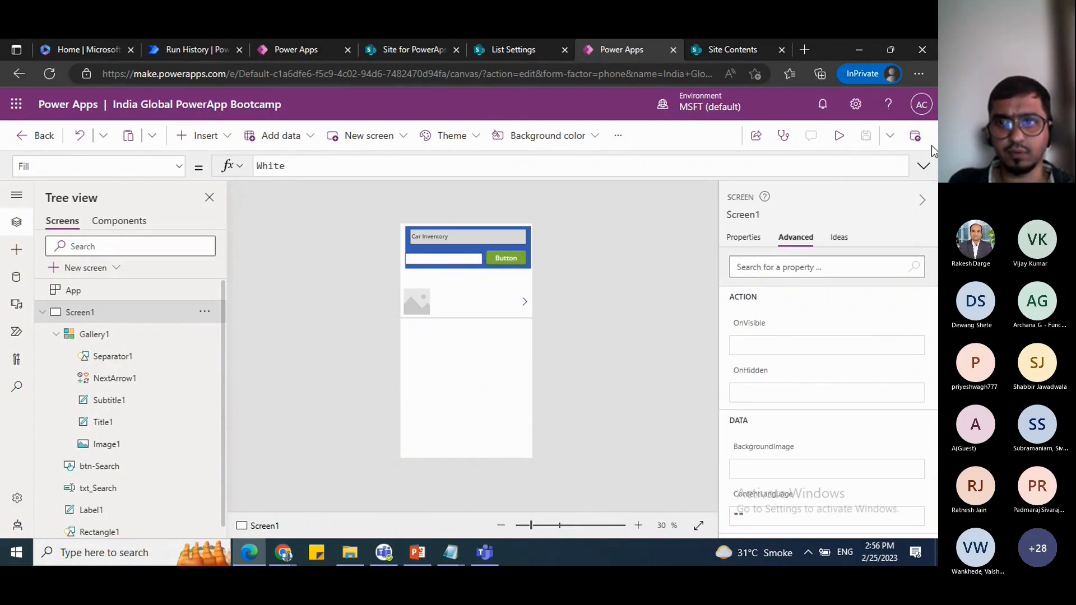
click(914, 136)
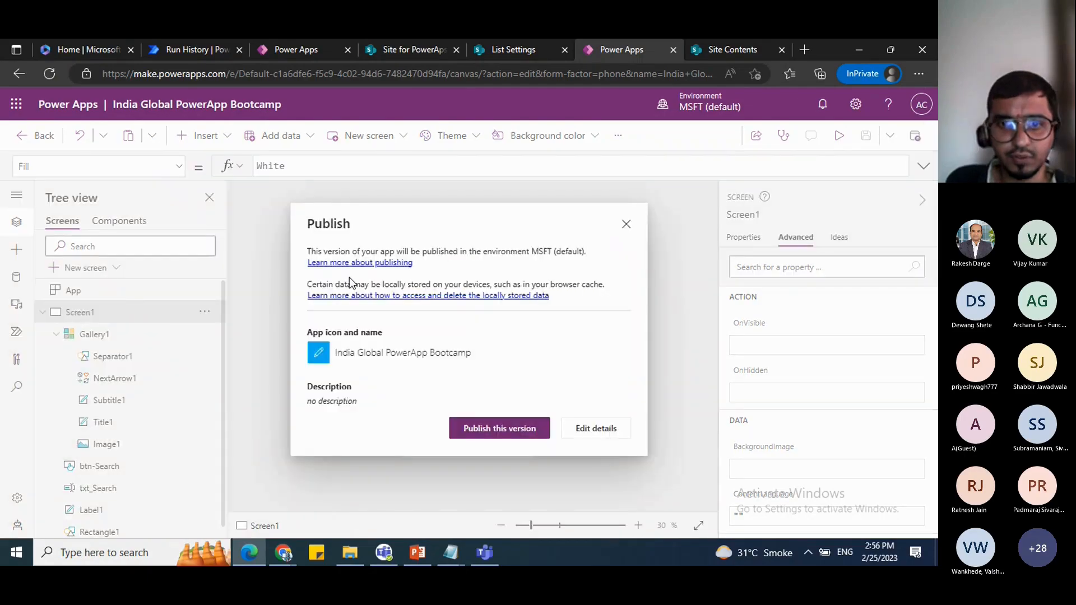
click(482, 428)
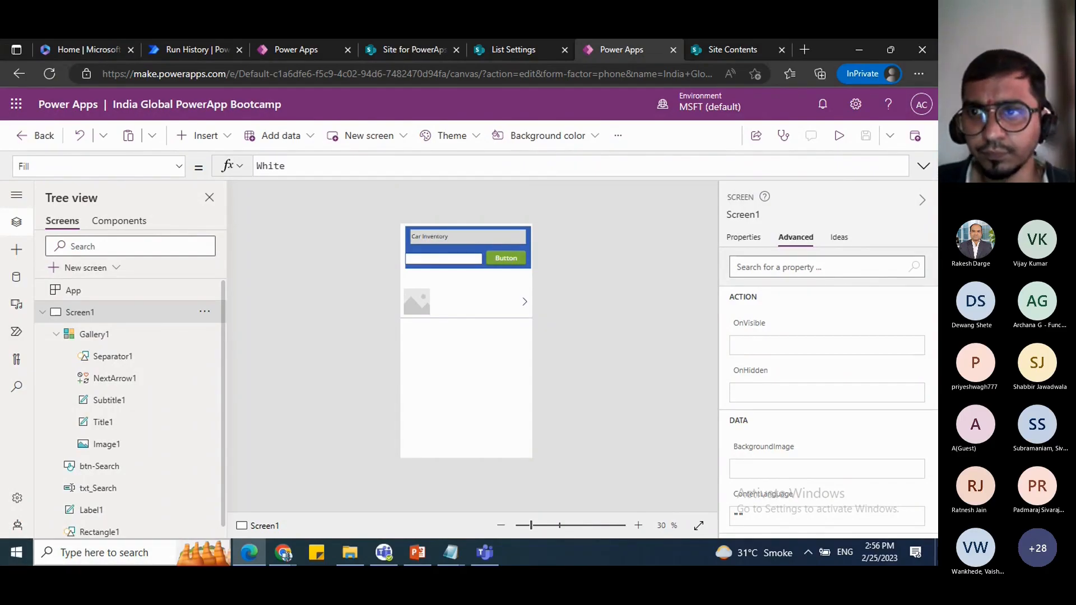
Step: Preview the app and look through the car inventory gallery from its first to its last entry
click(839, 136)
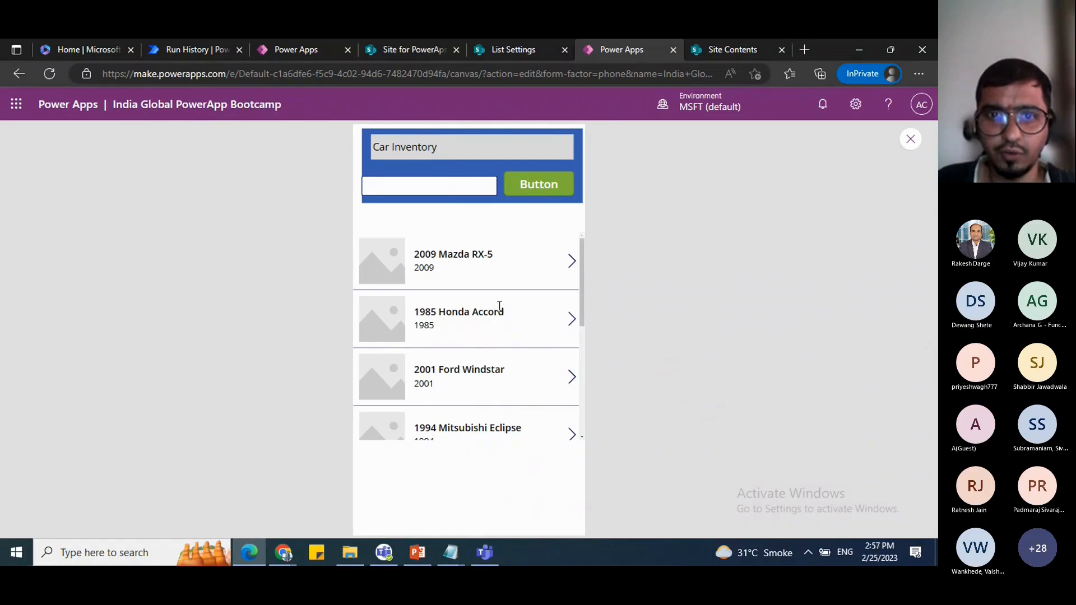
scroll(499, 305, down, 5)
scroll(495, 350, up, 5)
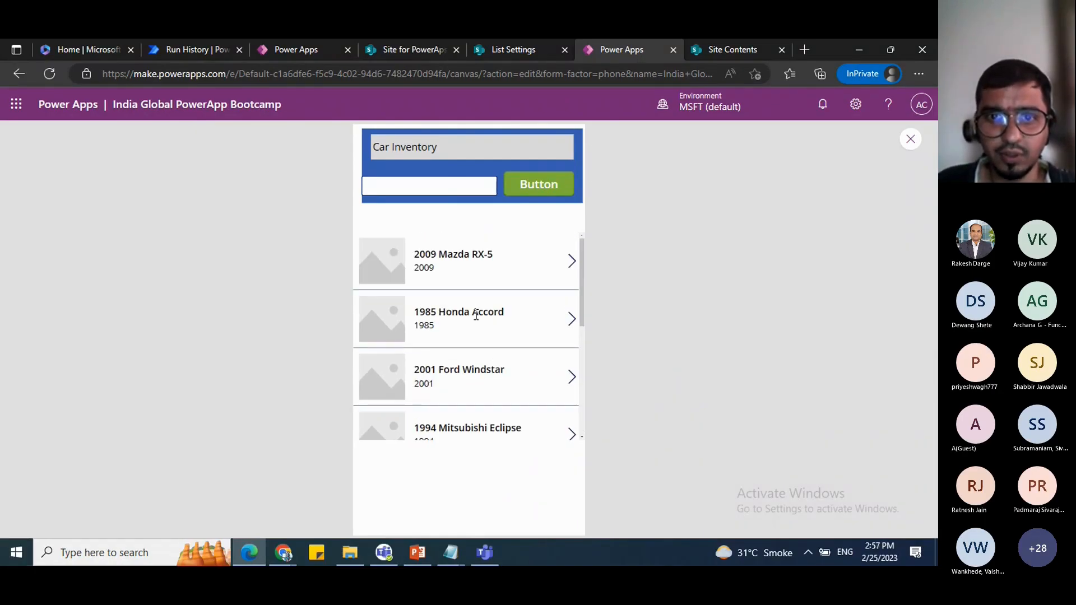
scroll(468, 253, down, 3)
scroll(468, 253, up, 3)
scroll(468, 253, down, 3)
scroll(468, 254, up, 3)
scroll(468, 254, down, 3)
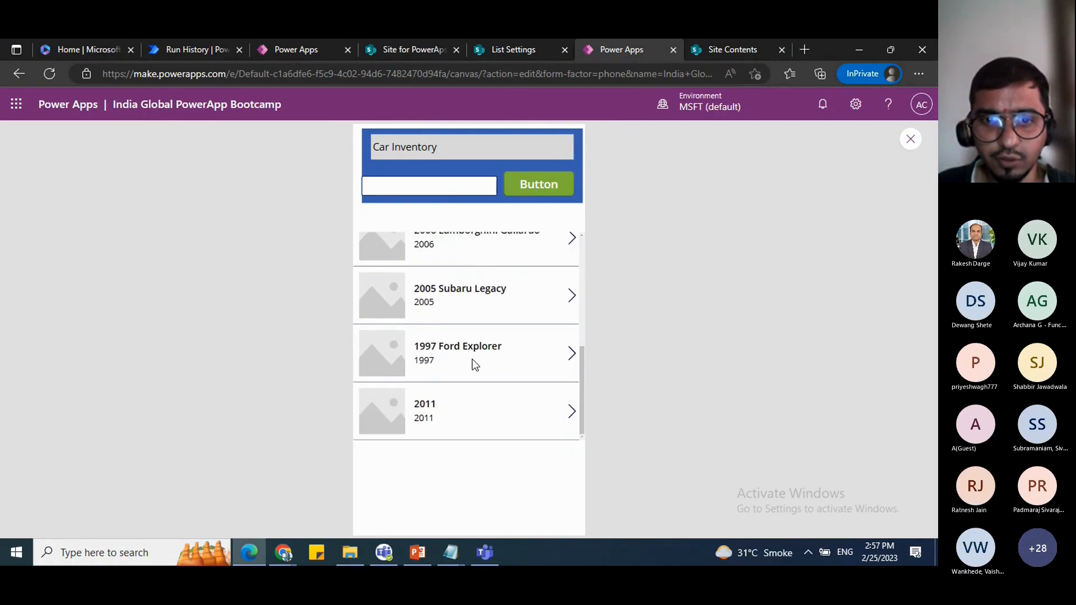
Step: Search the car inventory for "o" in the app preview and look through the filtered gallery
scroll(474, 365, up, 3)
click(413, 186)
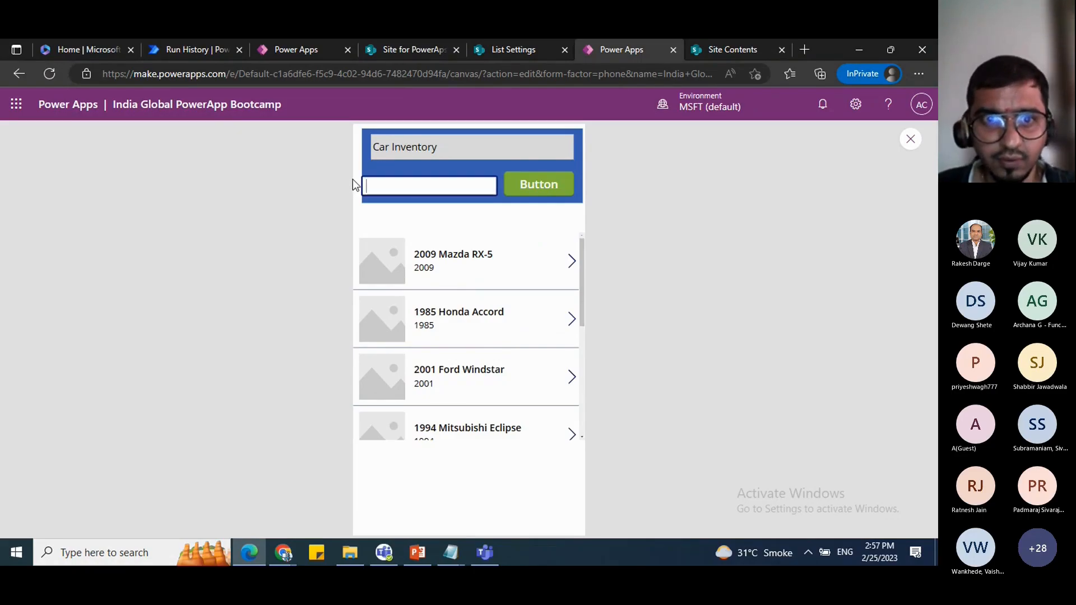
text(o)
click(517, 187)
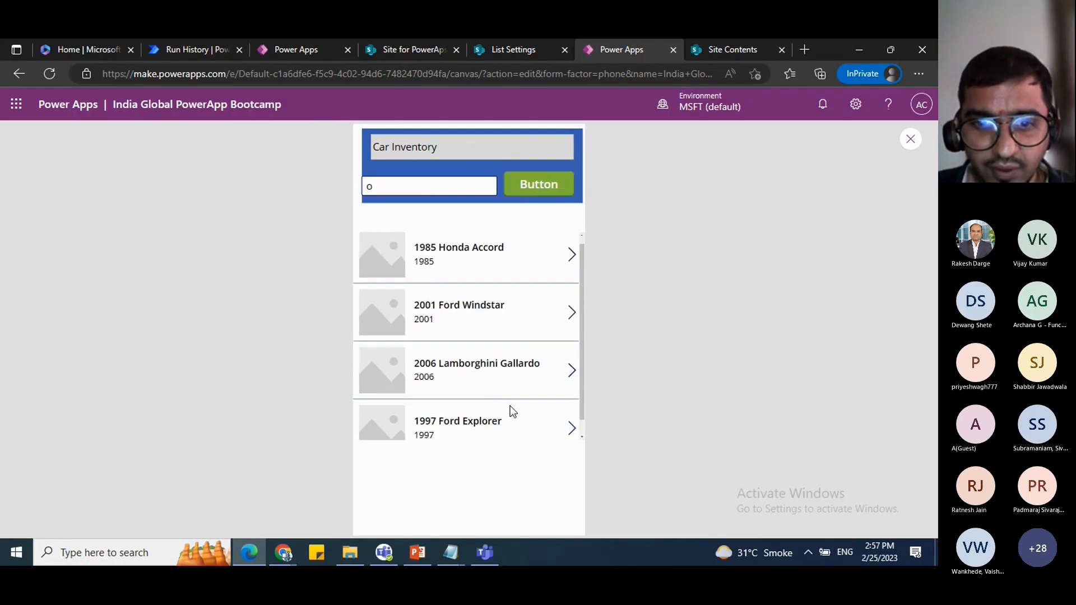
scroll(476, 363, down, 1)
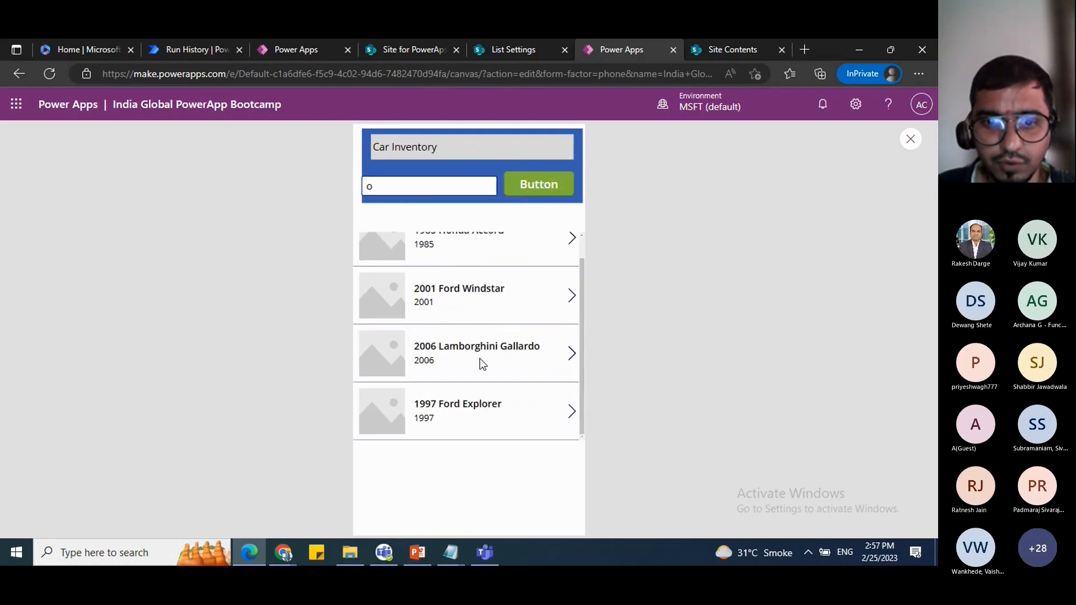
Step: Clear the search text, look over the Car Sales Inventory list in SharePoint, and search for "o" again in the app preview
click(394, 186)
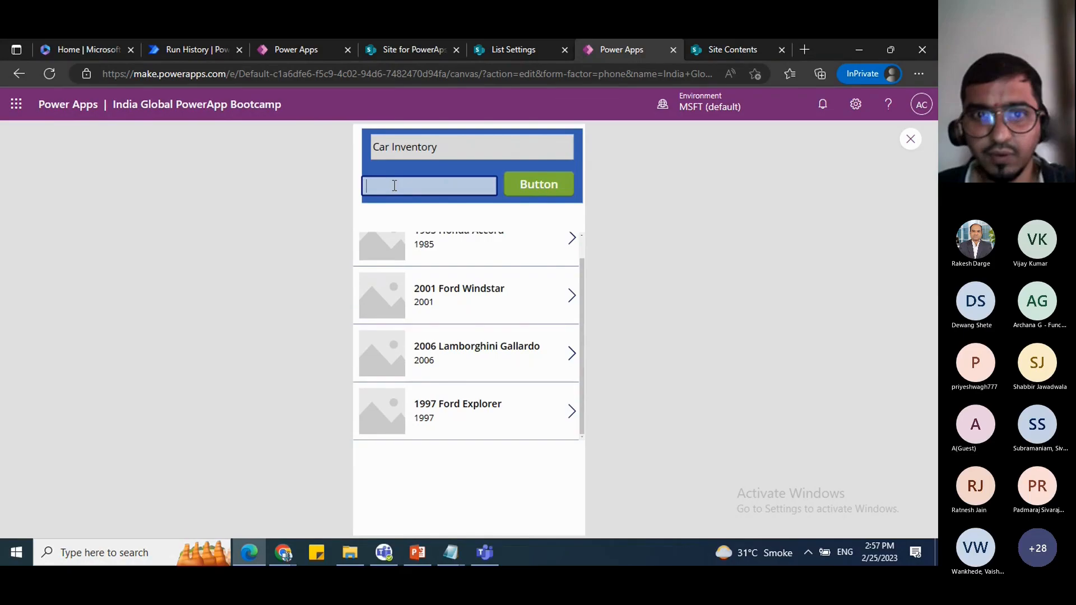
click(436, 49)
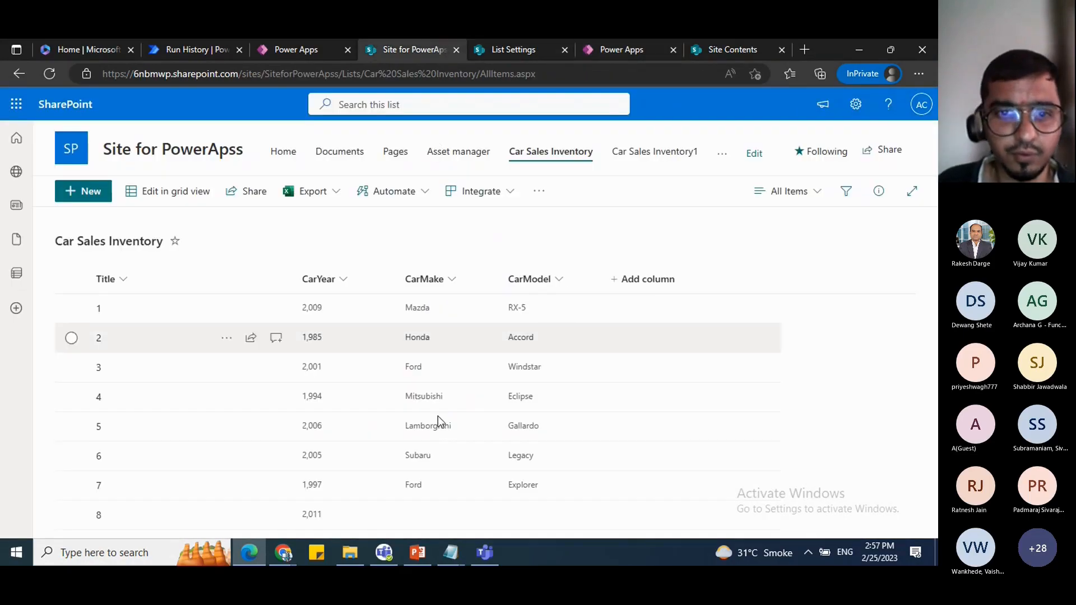
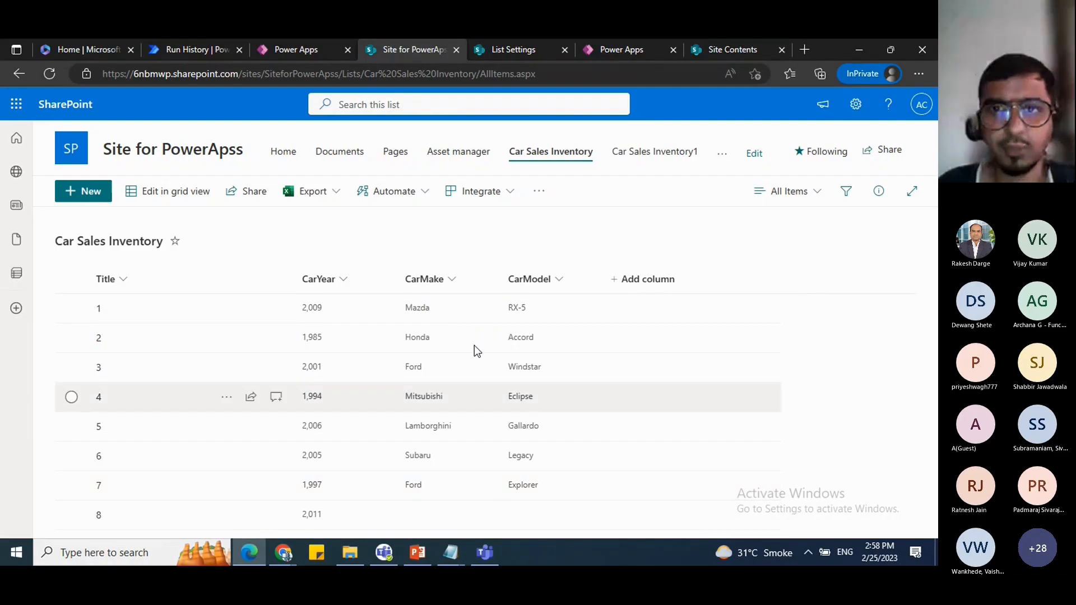
click(590, 49)
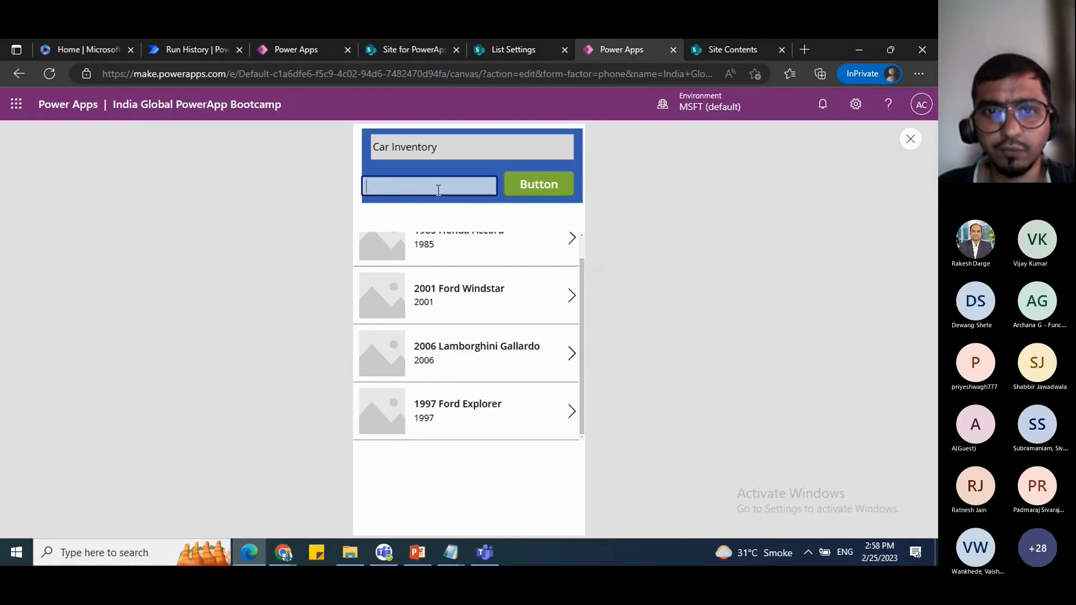
text(o)
click(535, 187)
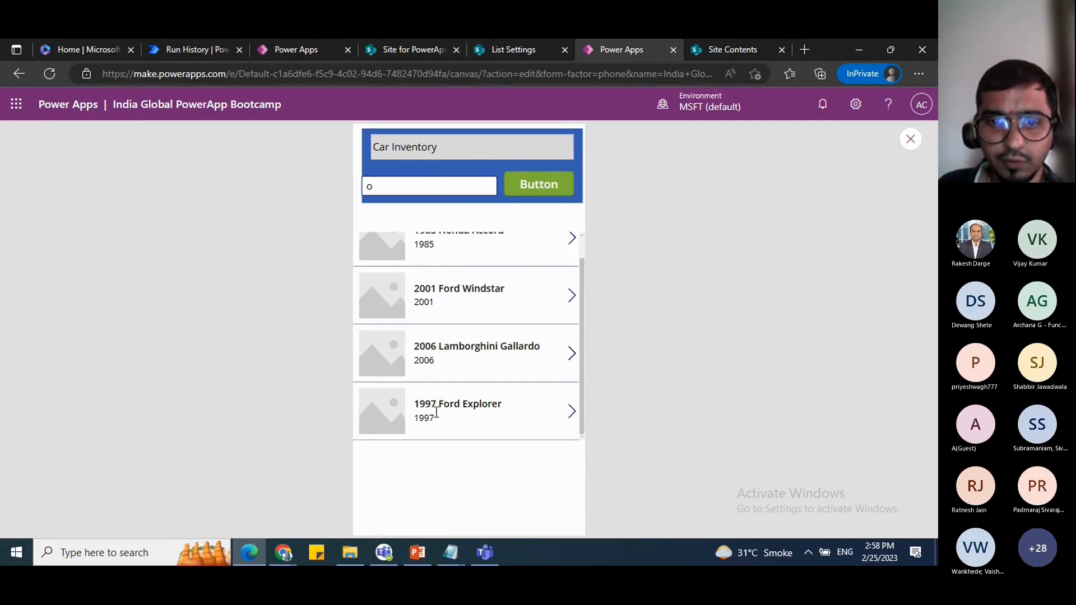
Step: Compare the filtered gallery with the Car Sales Inventory list in SharePoint and return to the app preview
click(417, 44)
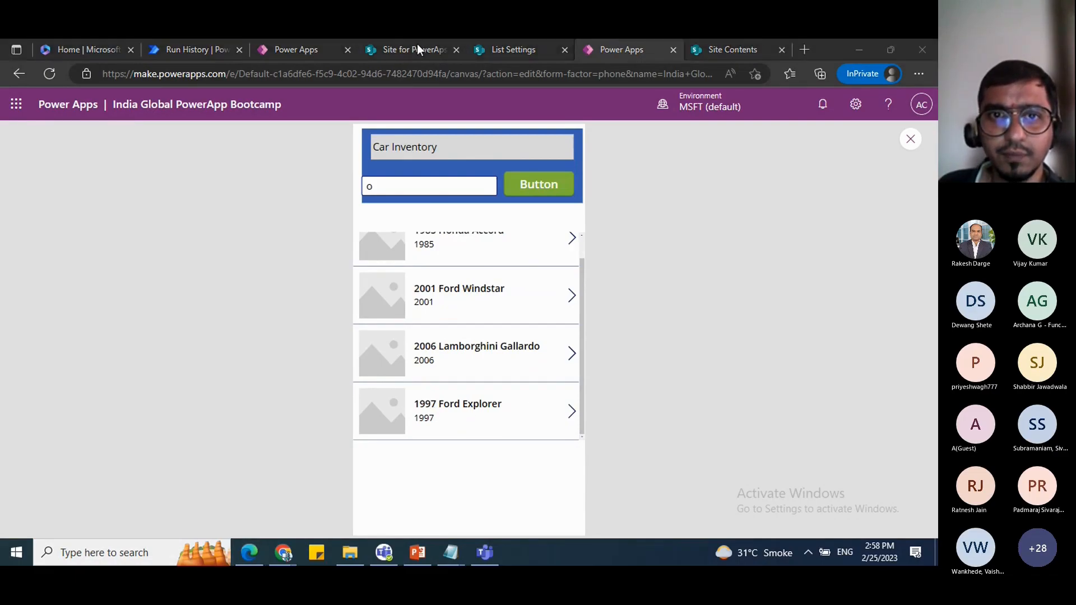
click(749, 307)
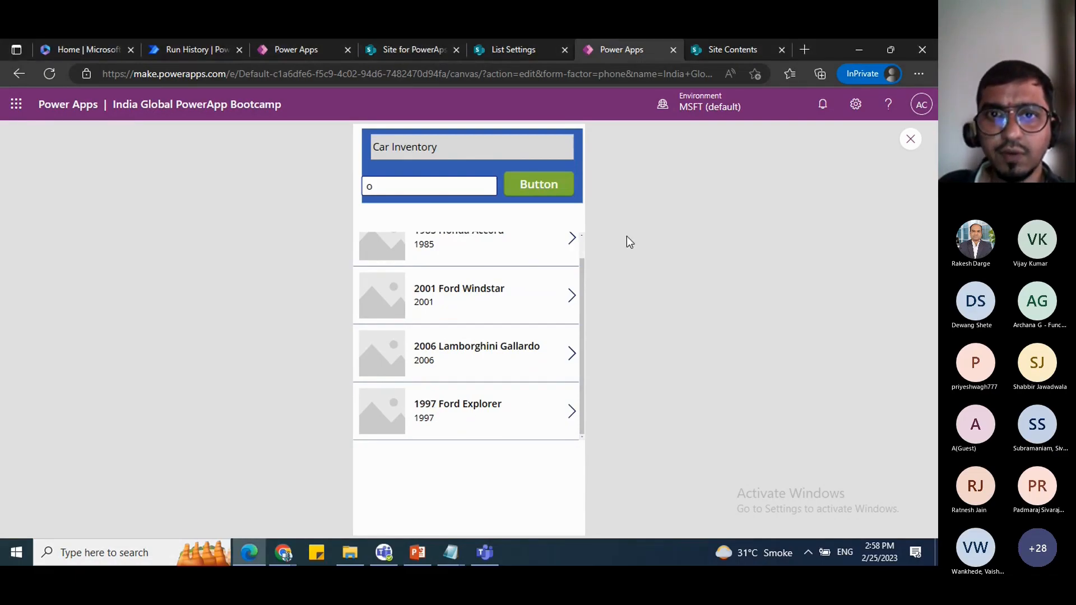
click(389, 51)
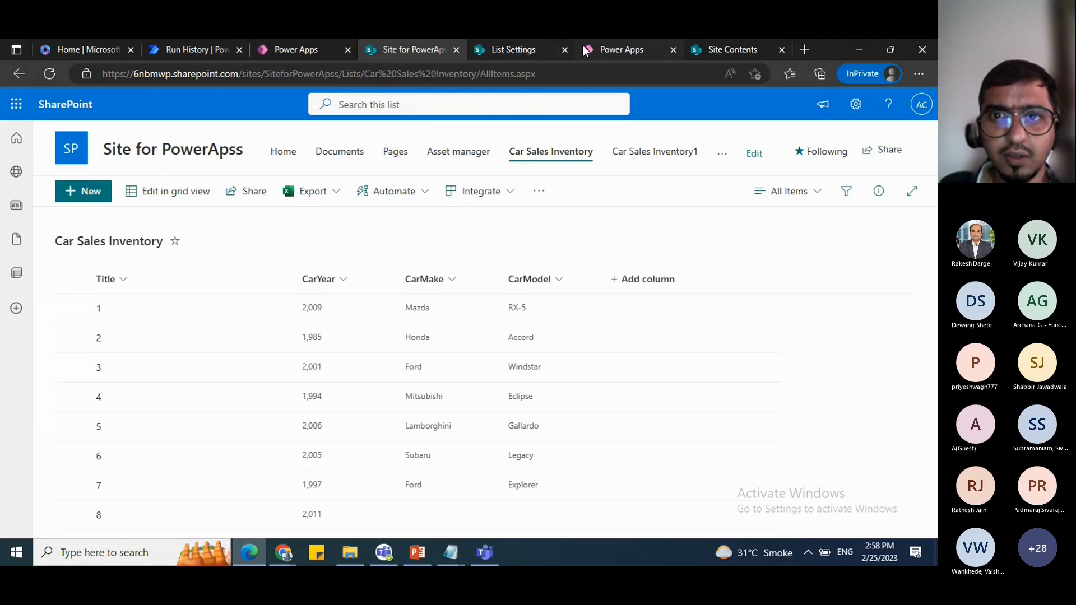
click(626, 52)
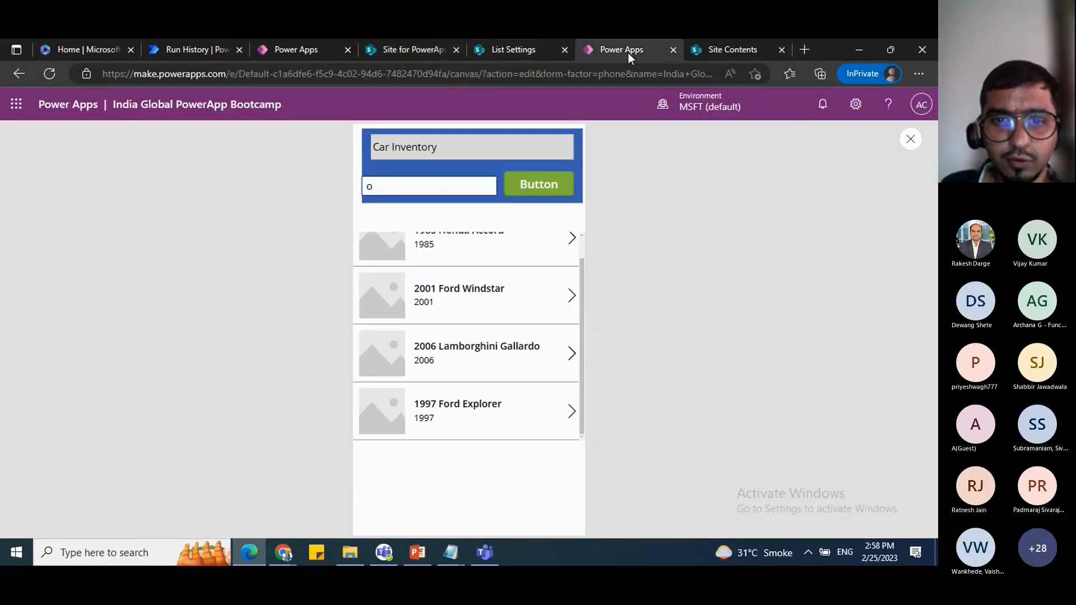
Step: Run the search with an empty search box and look through the whole car gallery from first to last entry
click(400, 184)
key(BackSpace)
click(516, 193)
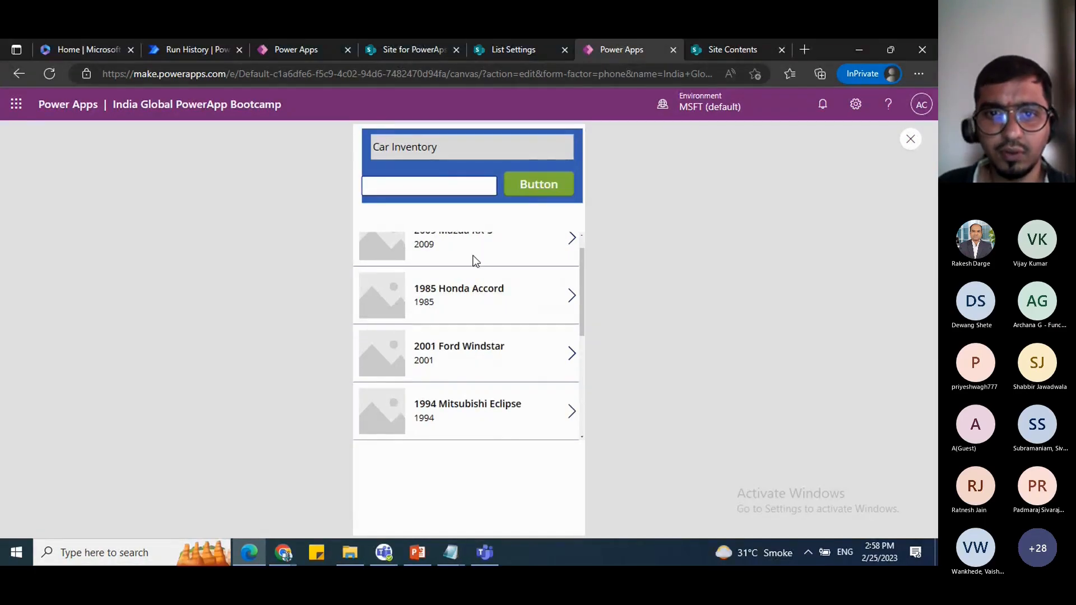
scroll(489, 260, up, 1)
scroll(505, 352, down, 5)
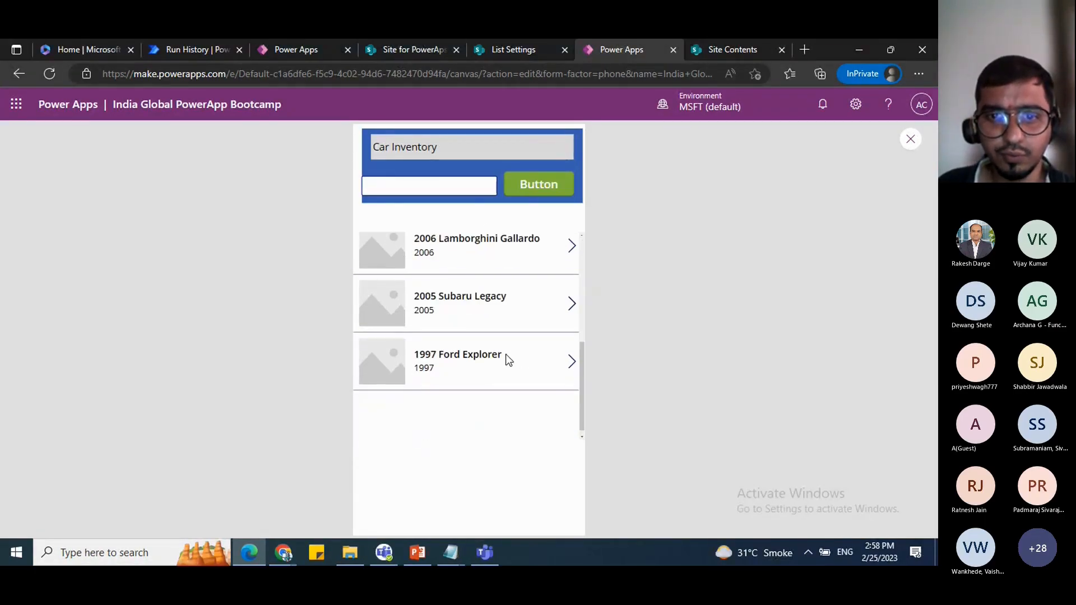
scroll(505, 409, up, 5)
scroll(506, 288, down, 5)
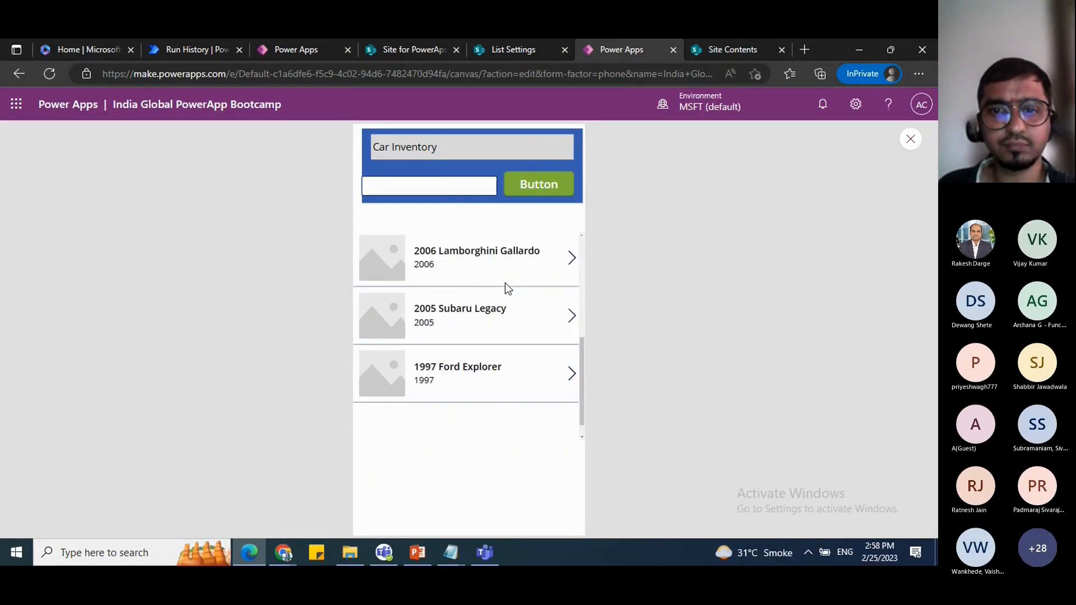
scroll(505, 288, up, 5)
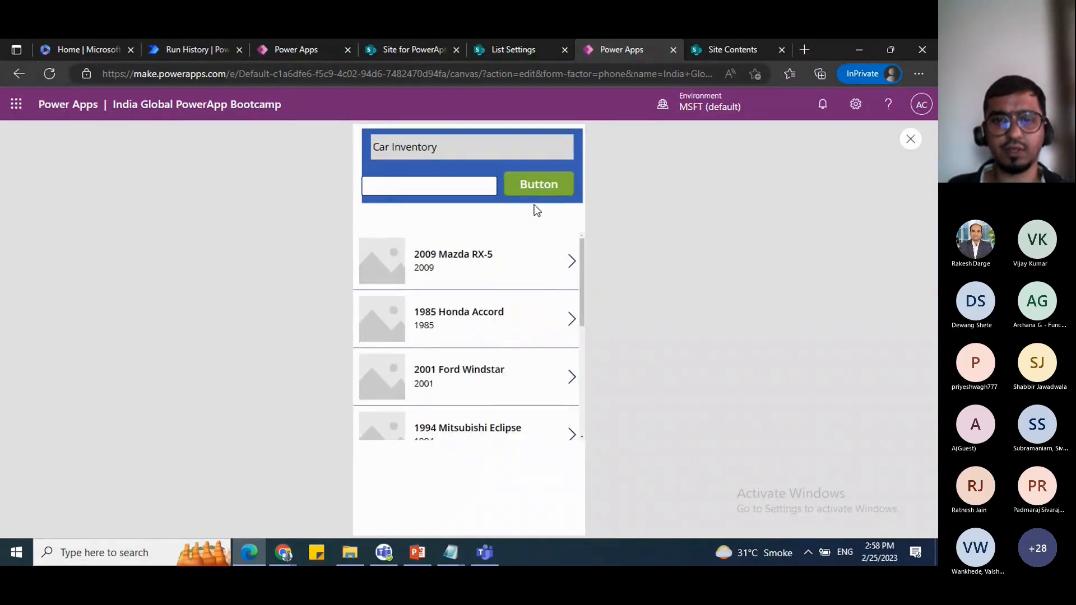
Step: Switch to the PowerPoint presentation, review the Agenda slide and go to the DEMO slide
click(416, 553)
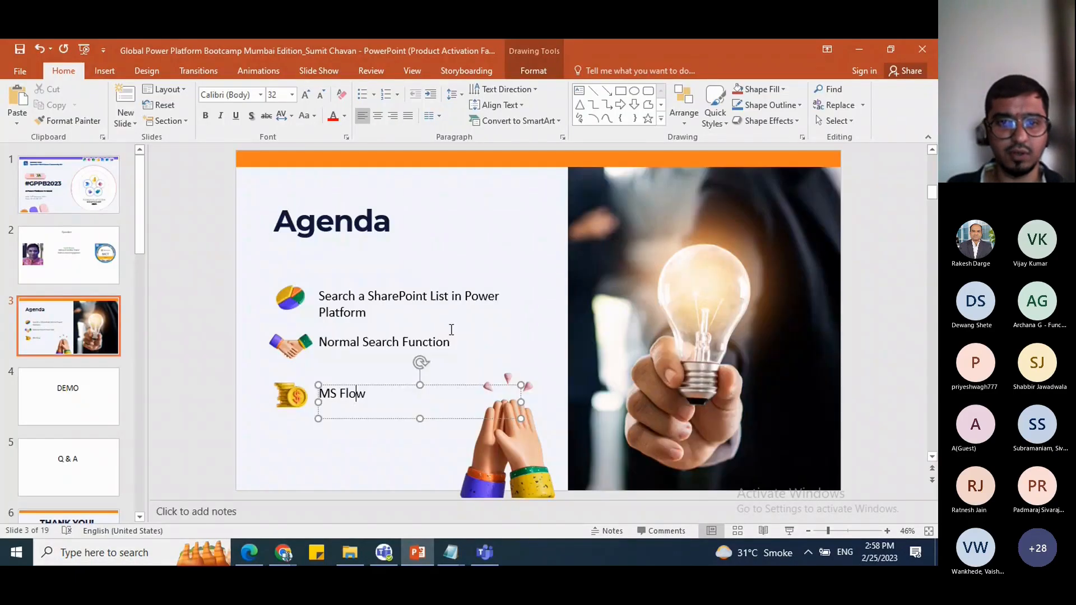
click(463, 347)
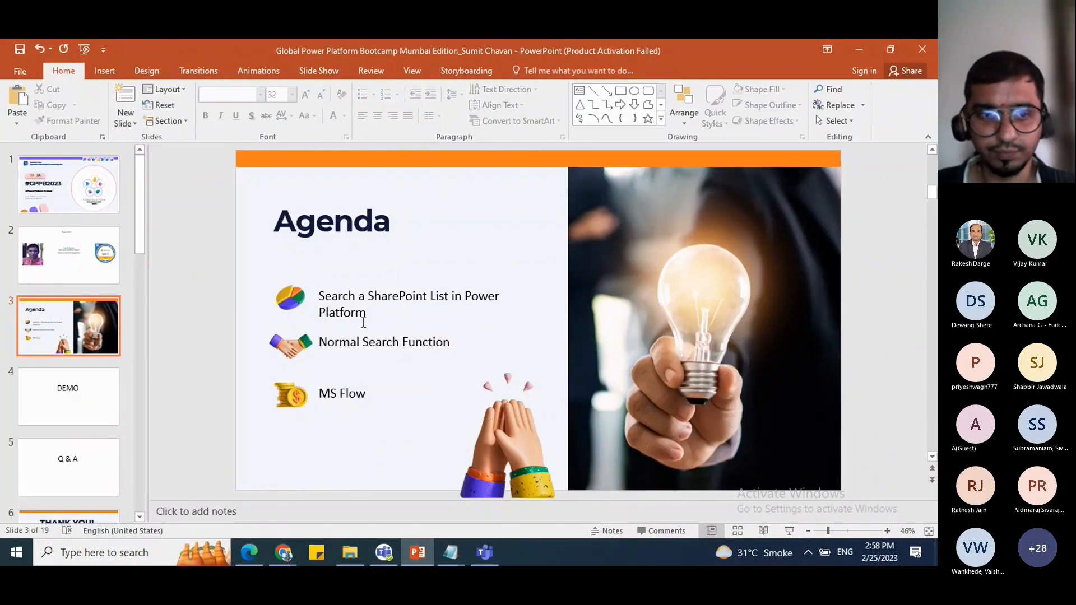
scroll(449, 393, down, 1)
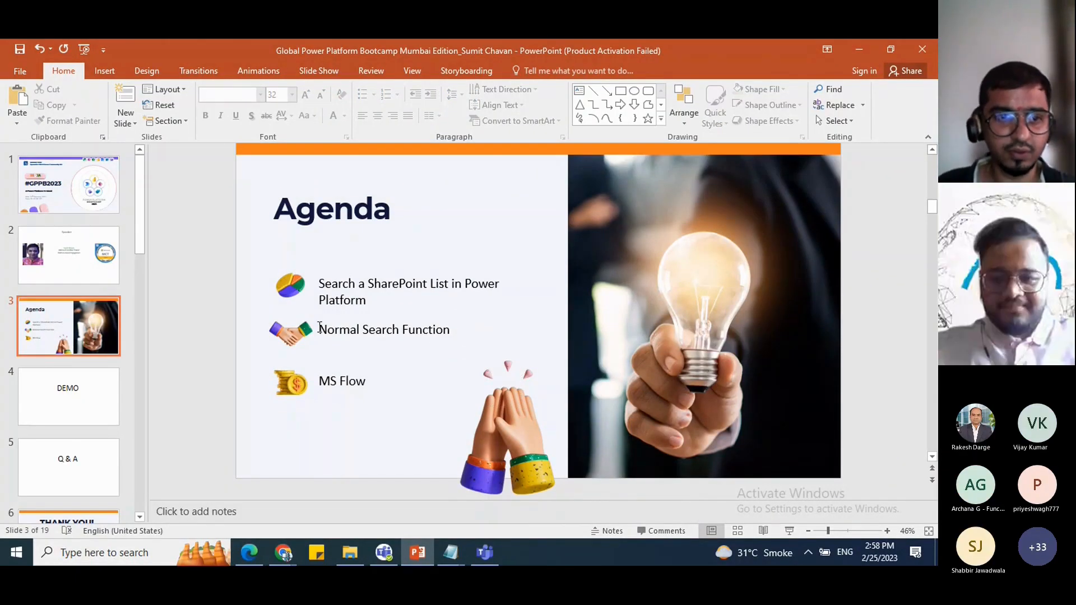
click(63, 404)
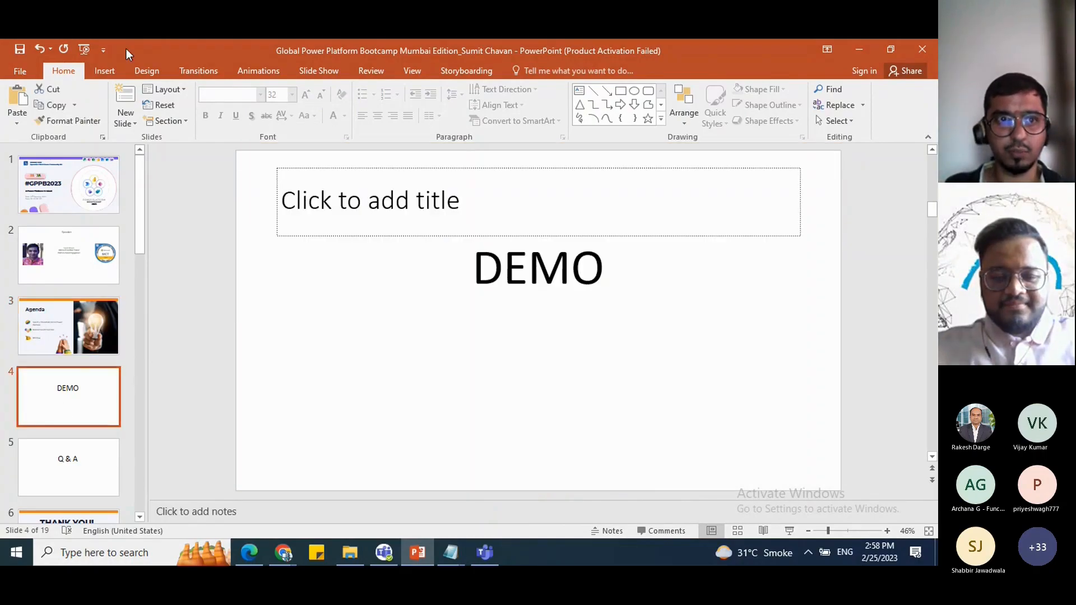
Step: Start the slide show from the first slide and advance through the Speaker slide to the Agenda slide
click(82, 49)
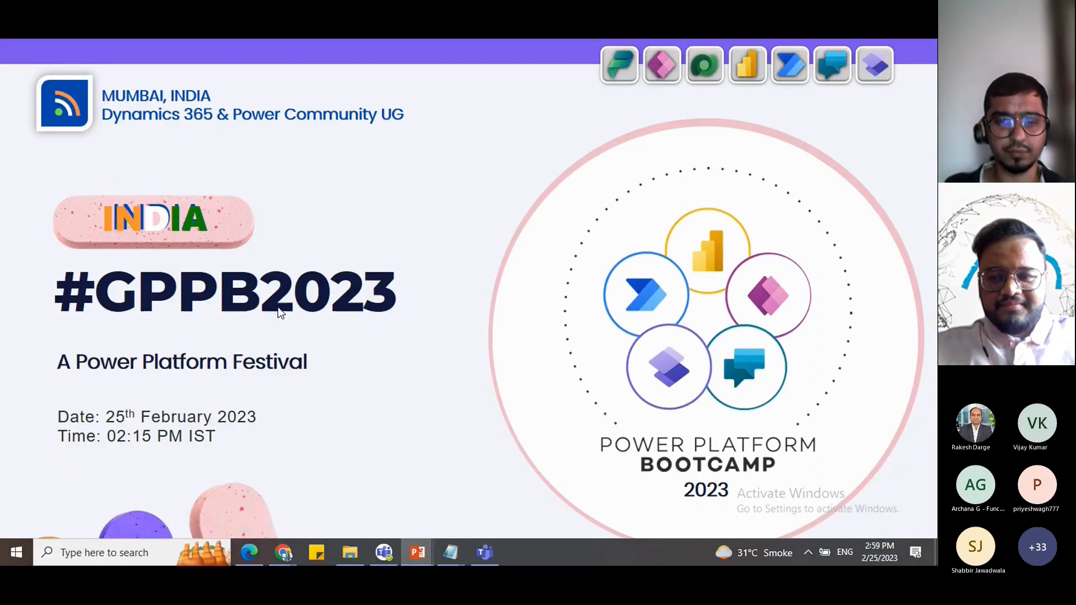
click(339, 310)
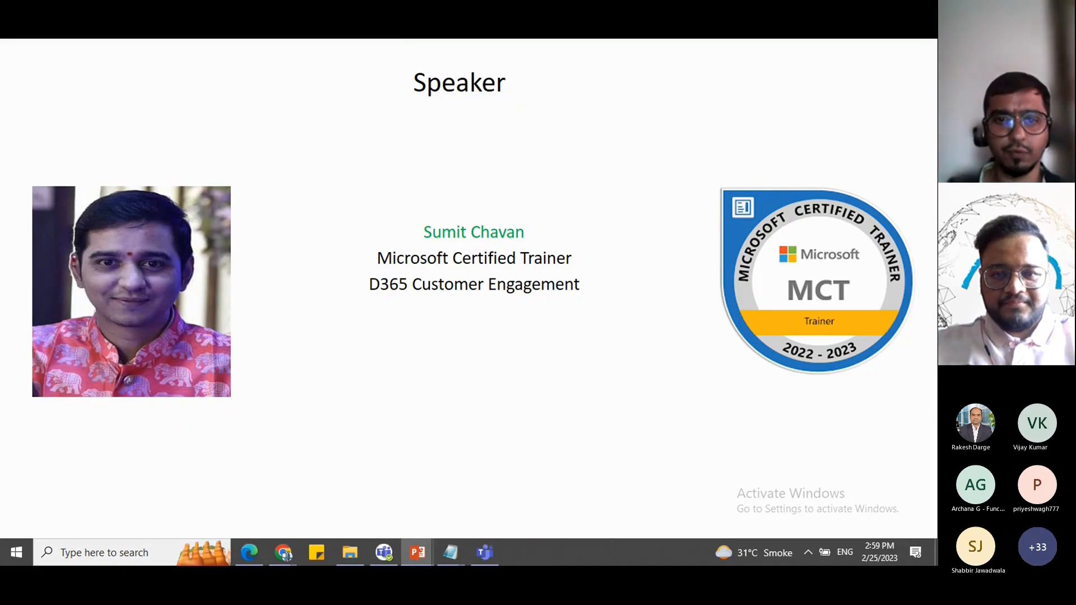
key(Right)
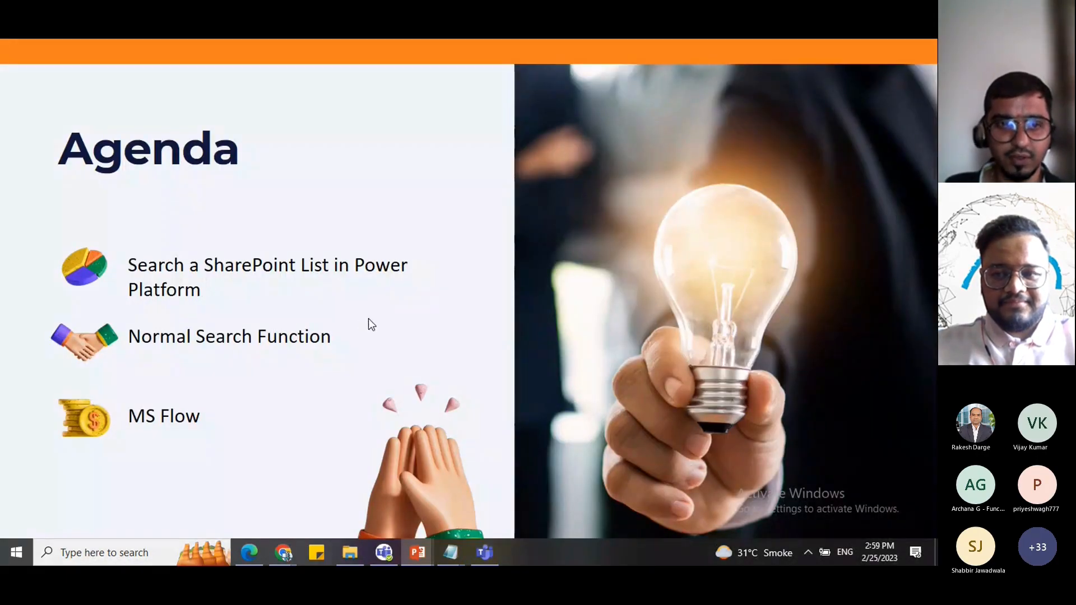